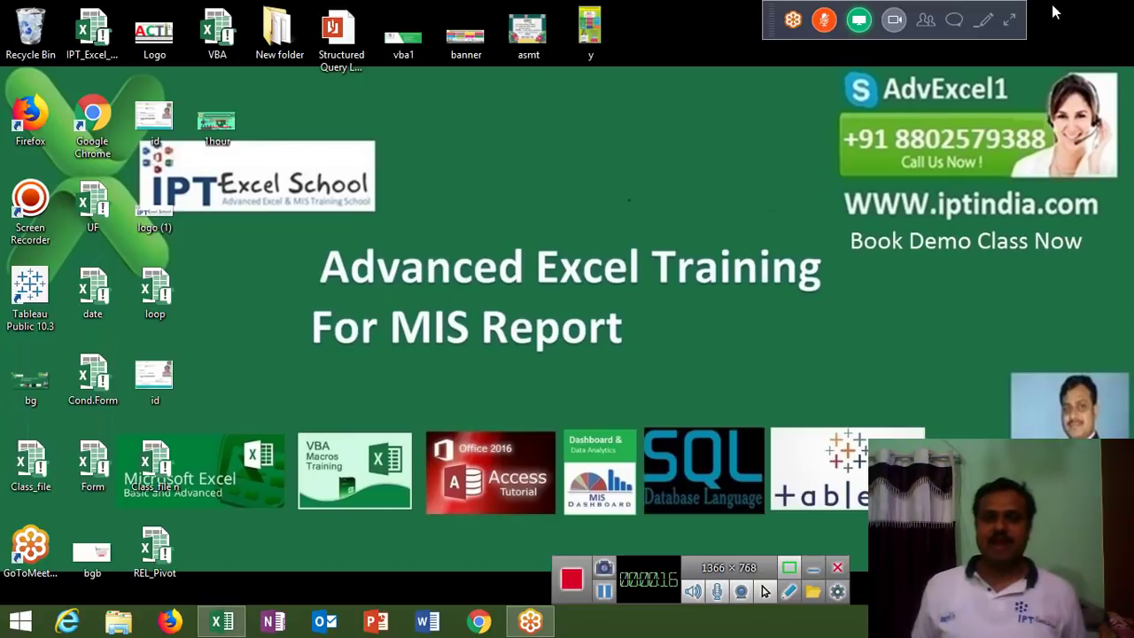
Unmute the microphone in GoToMeeting and collapse the controls back to the compact bar
{"action": "left_click", "coordinate": [1010, 22]}
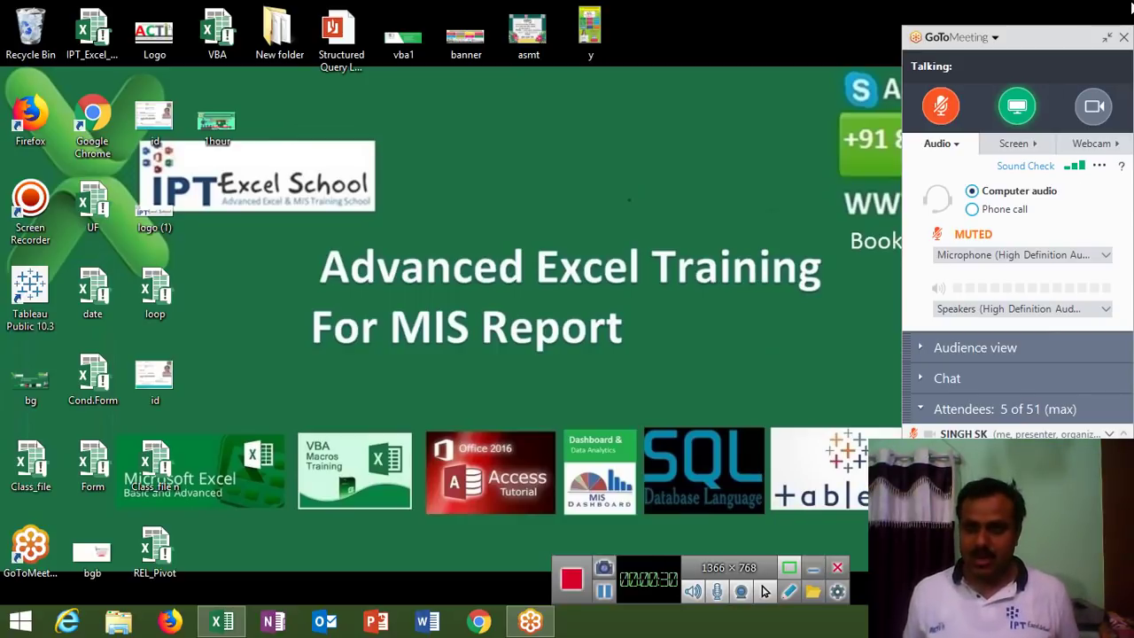
{"action": "left_click", "coordinate": [1108, 39]}
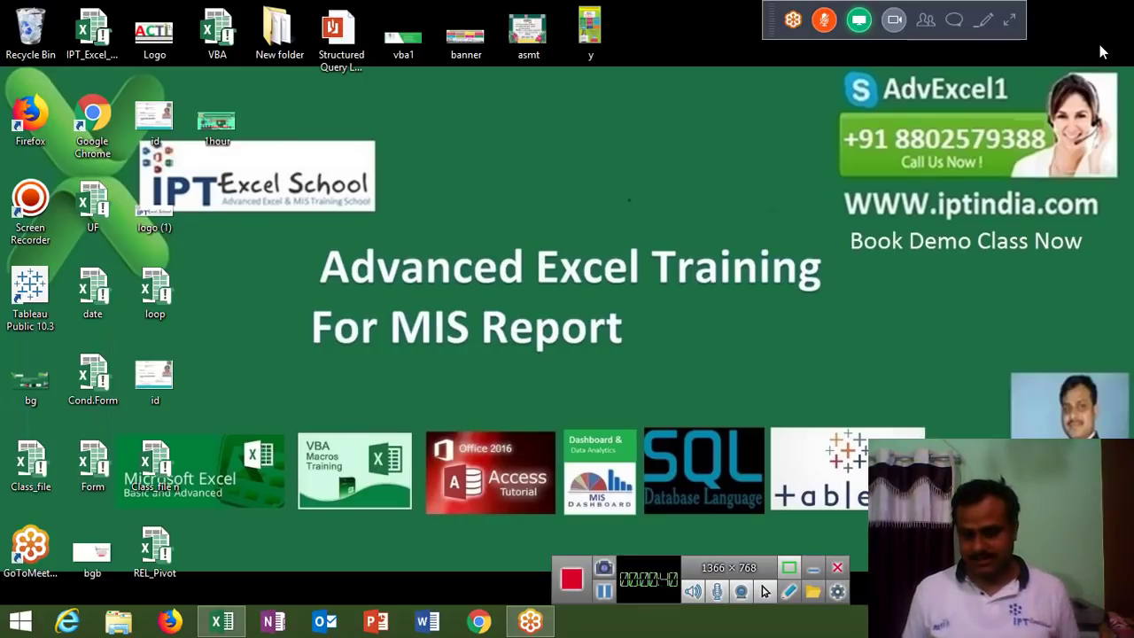
{"action": "left_click", "coordinate": [823, 20]}
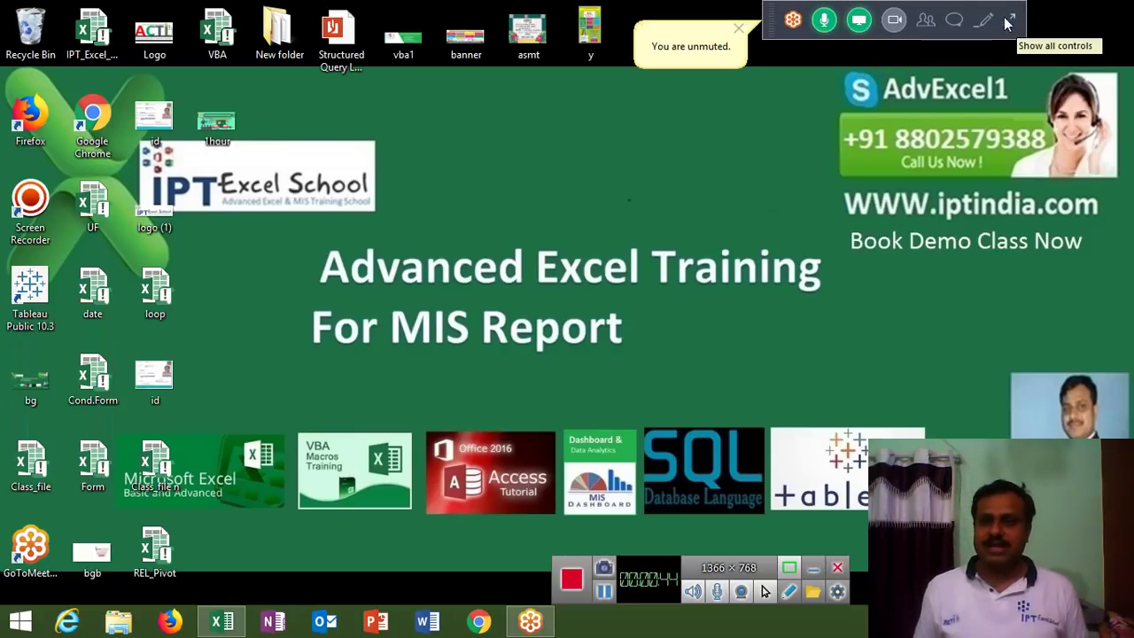
{"action": "left_click", "coordinate": [1008, 21]}
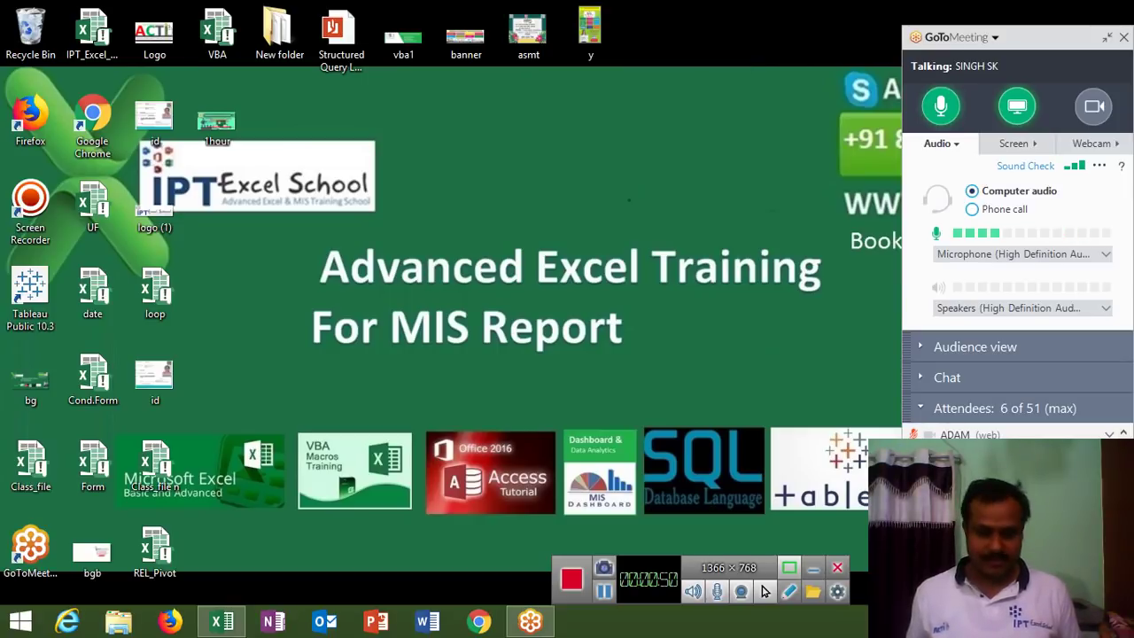
{"action": "left_click", "coordinate": [1105, 33]}
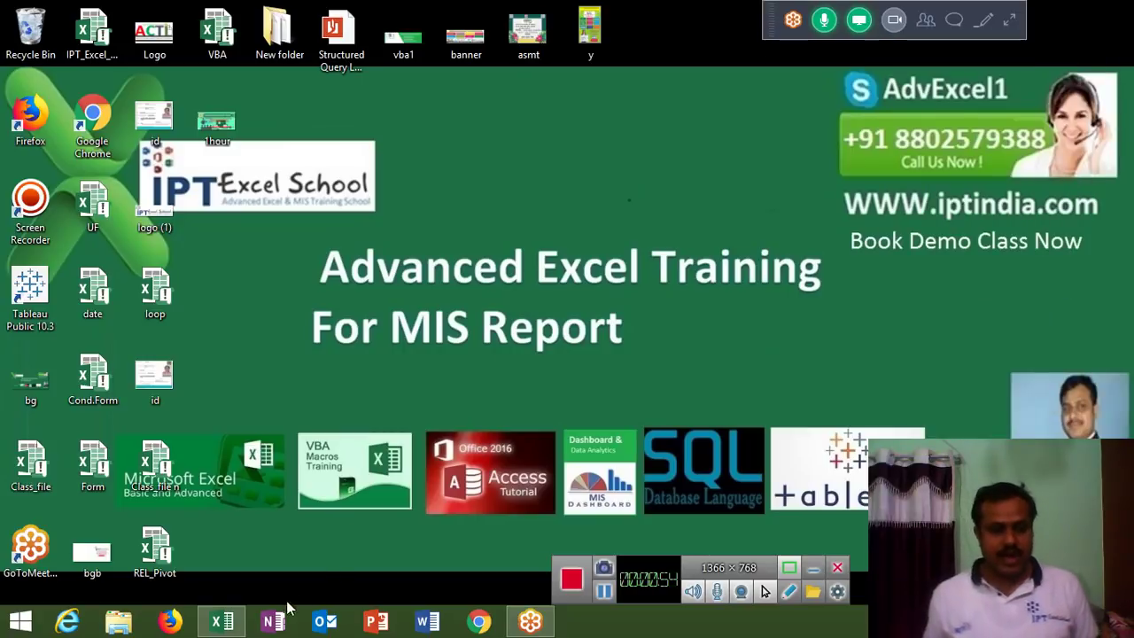
Save and close the IPT_Excel_School workbook
{"action": "left_click", "coordinate": [223, 623]}
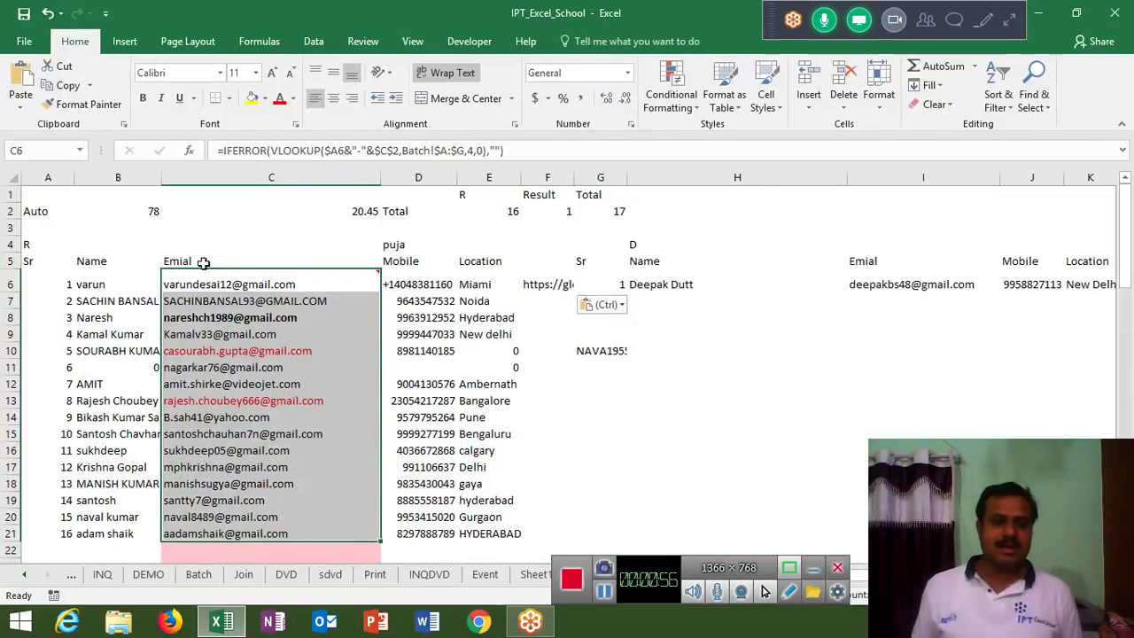
{"action": "left_click", "coordinate": [1117, 13]}
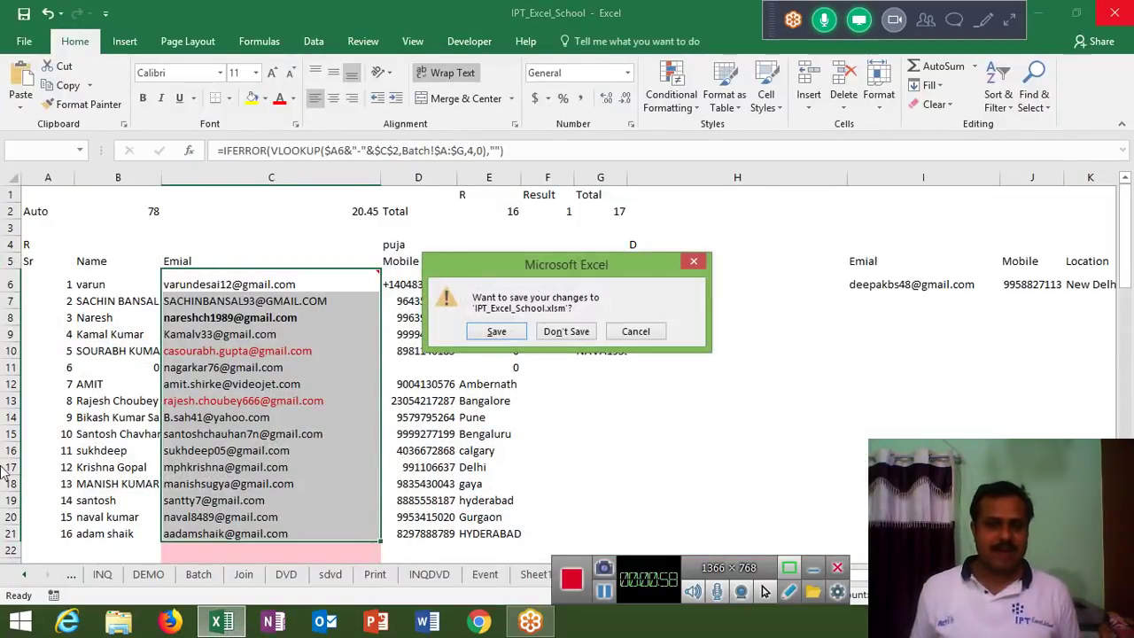
{"action": "left_click", "coordinate": [492, 331]}
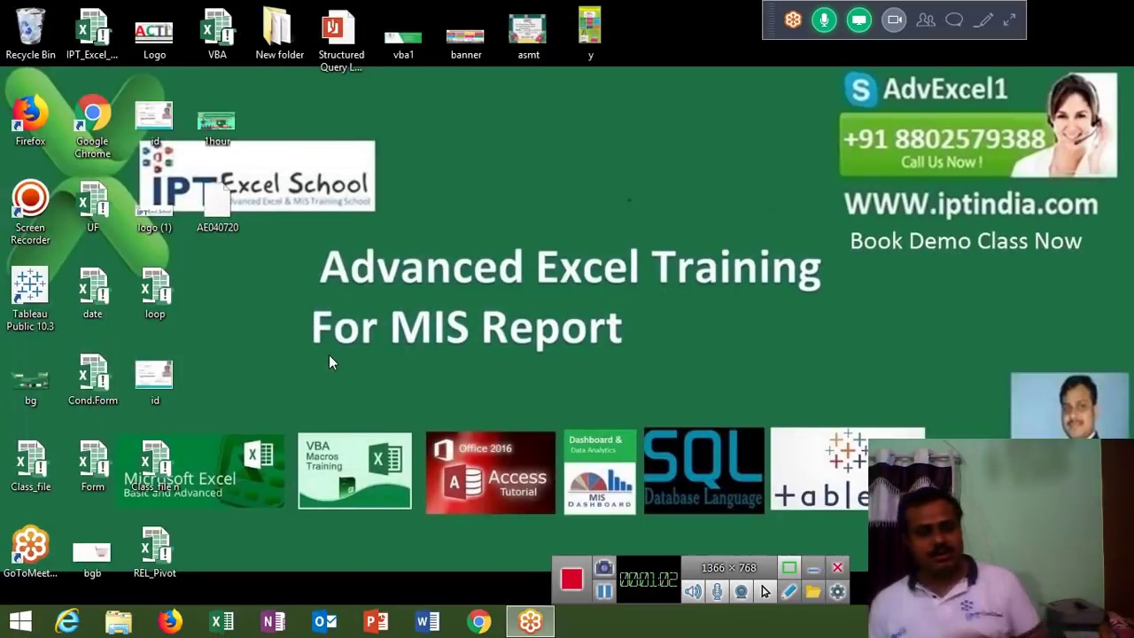
Open Class_file n, delete its Sheet1 and add a fresh blank sheet
{"action": "double_click", "coordinate": [165, 478]}
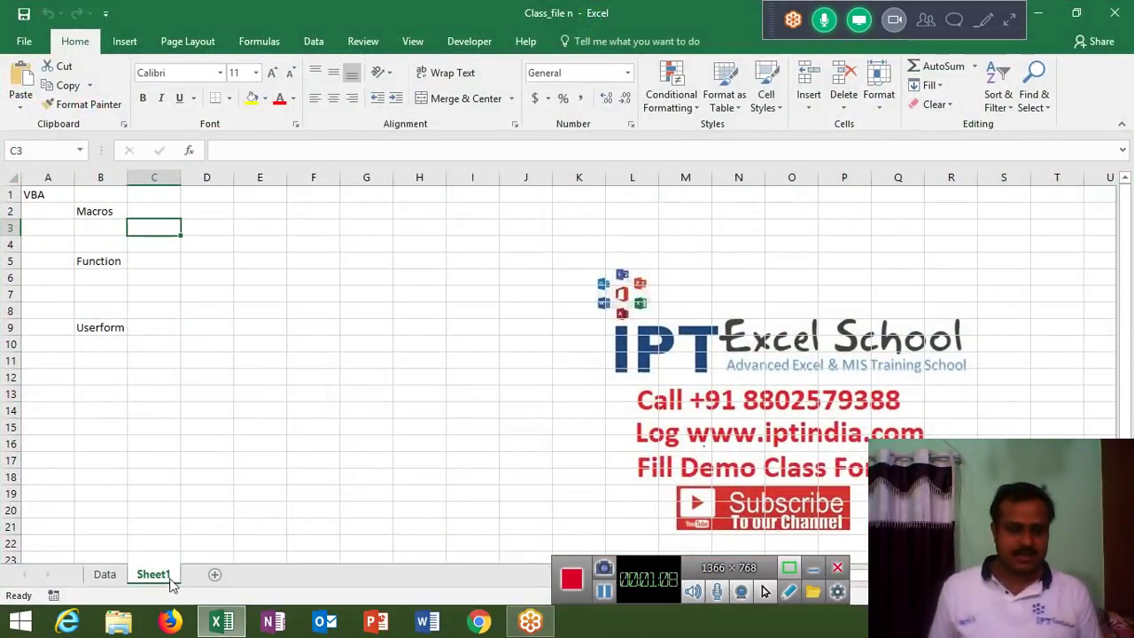
{"action": "left_click", "coordinate": [105, 574]}
{"action": "left_click", "coordinate": [153, 575]}
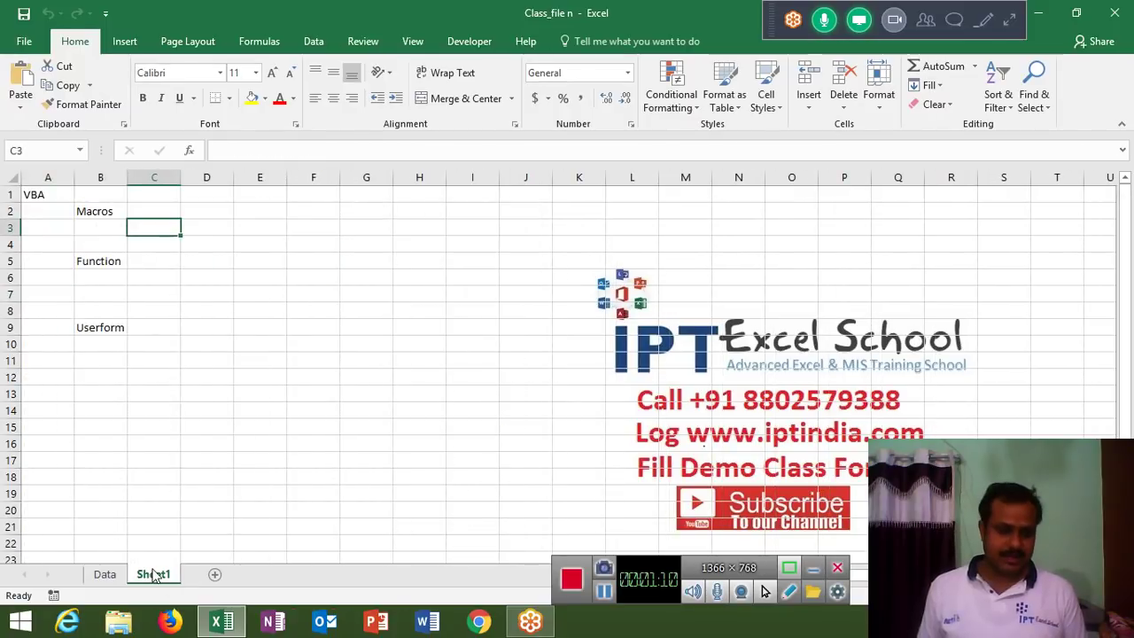
{"action": "right_click", "coordinate": [152, 575]}
{"action": "left_click", "coordinate": [196, 396]}
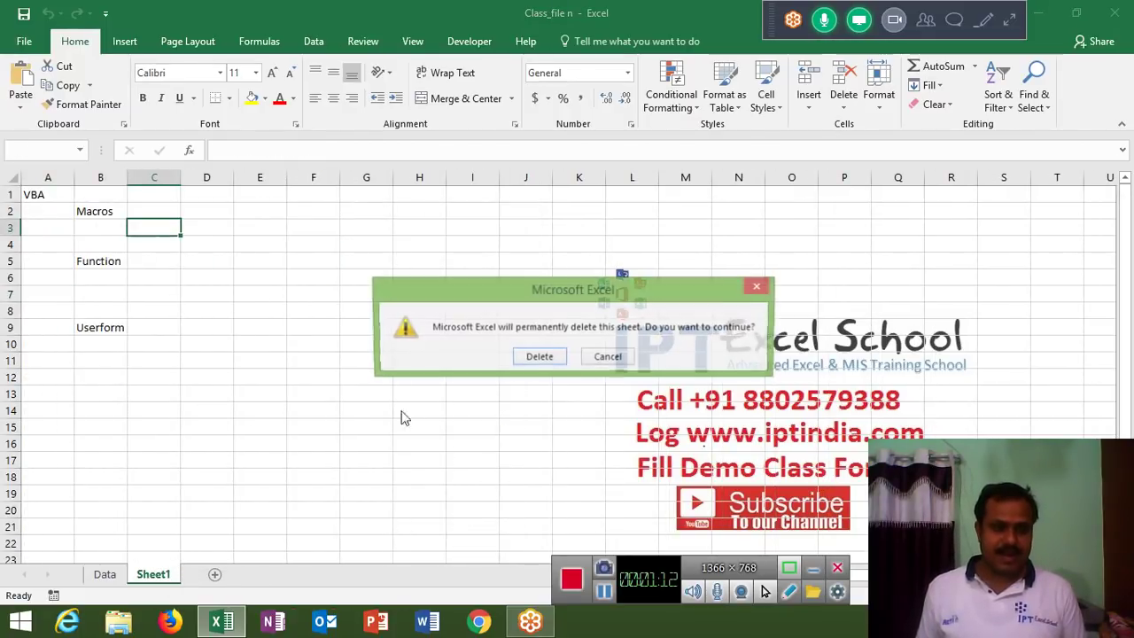
{"action": "left_click", "coordinate": [537, 356]}
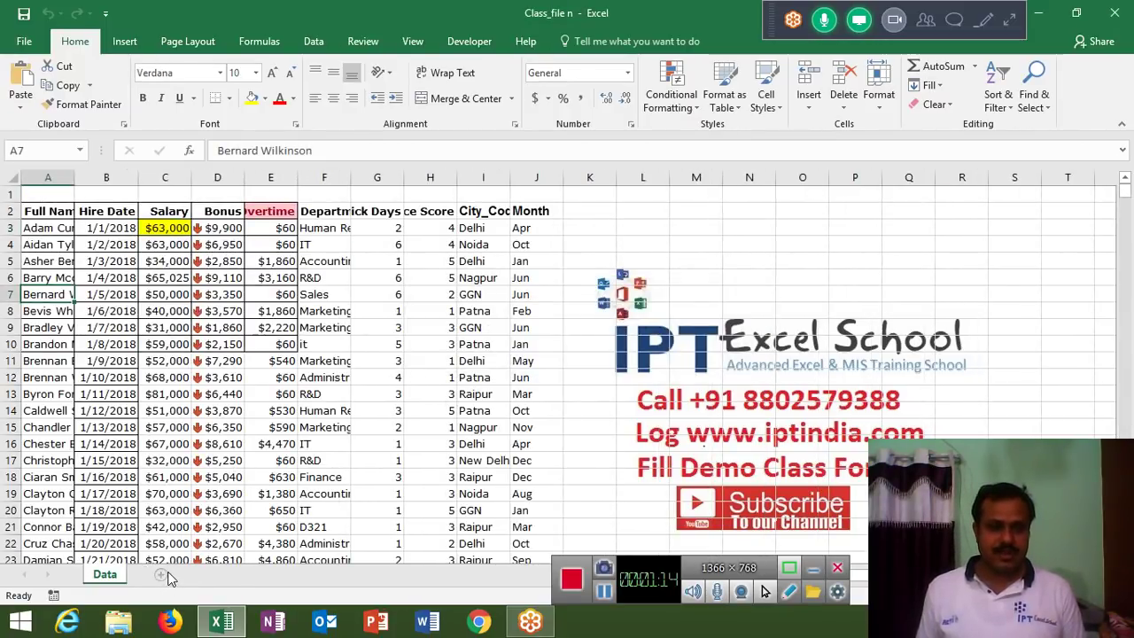
{"action": "left_click", "coordinate": [164, 575]}
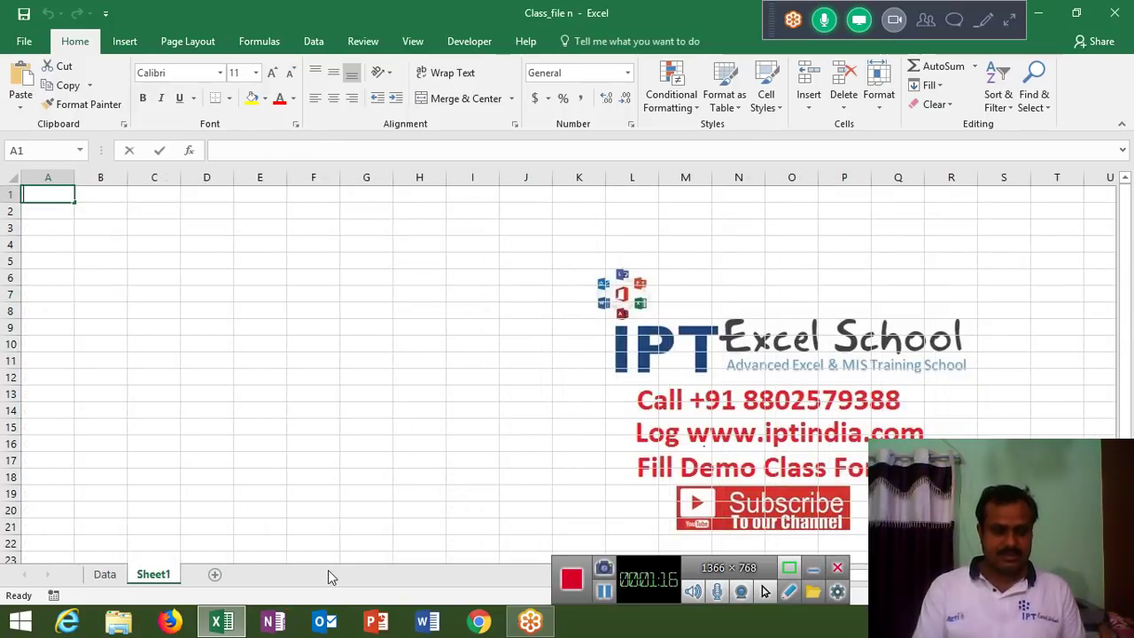
Put a Name header in A1 and fill nine names down A2:A10
{"action": "type", "text": "Name"}
{"action": "key", "text": "Return"}
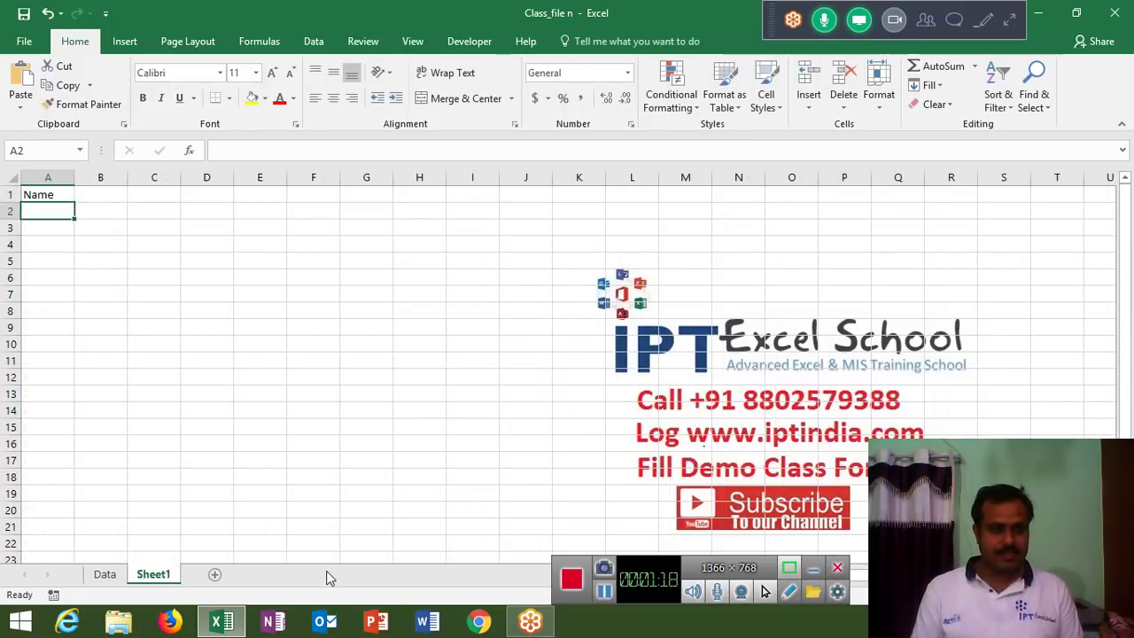
{"action": "key", "text": "Up"}
{"action": "key", "text": "Down"}
{"action": "type", "text": "Puja"}
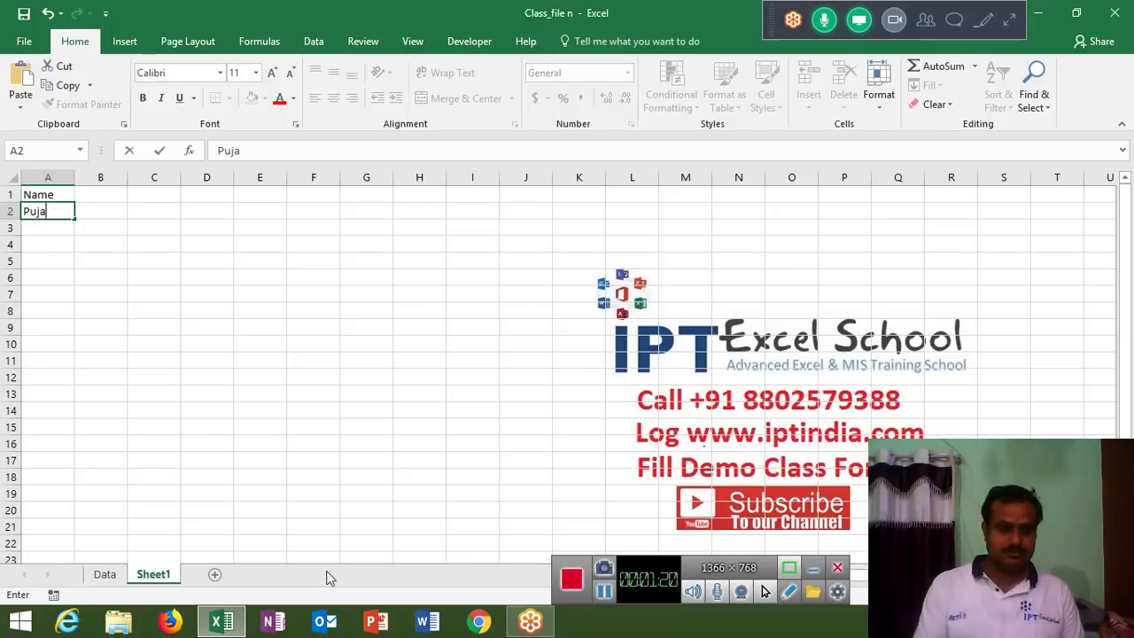
{"action": "key", "text": "Return"}
{"action": "type", "text": "\\"}
{"action": "key", "text": "Up"}
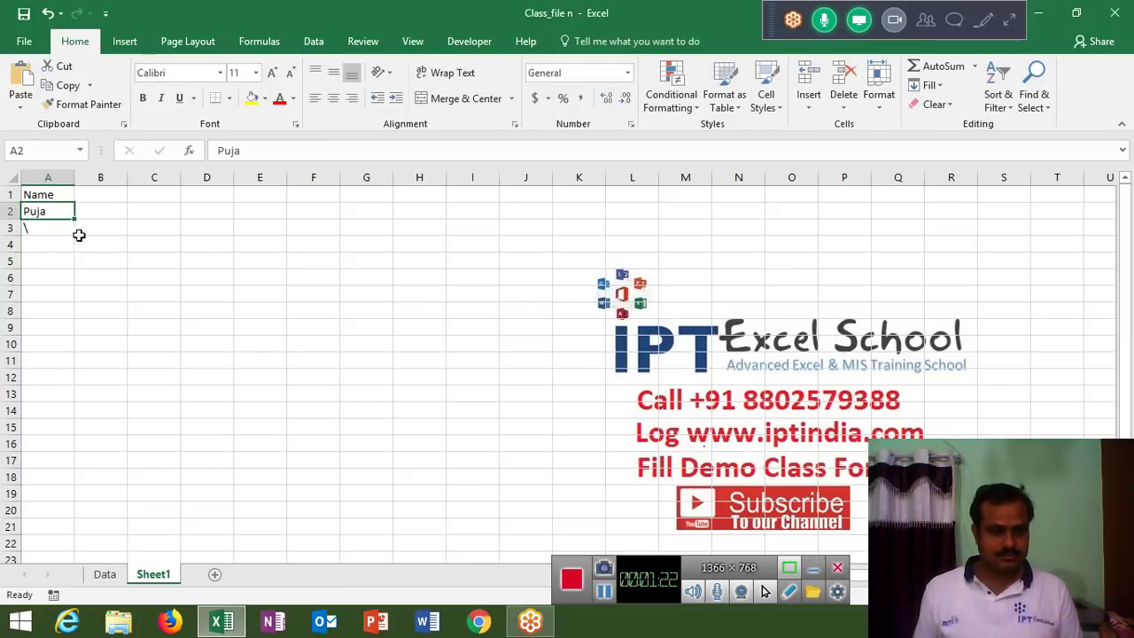
{"action": "left_click_drag", "start_coordinate": [75, 223], "coordinate": [71, 353]}
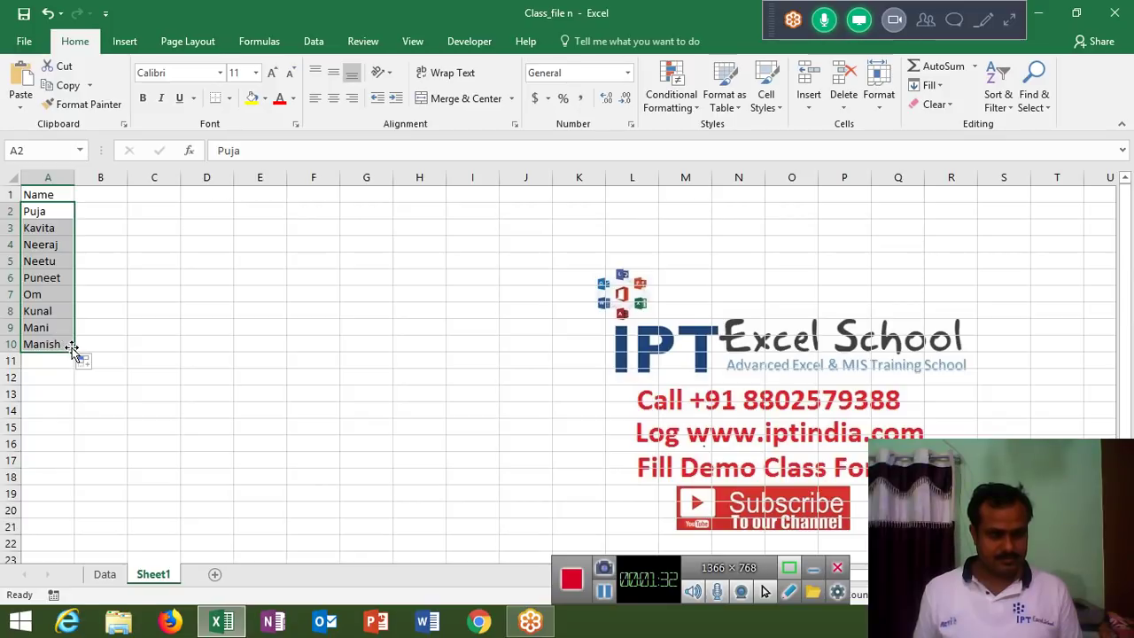
{"action": "mouse_move", "coordinate": [74, 352]}
{"action": "left_mouse_down"}
{"action": "mouse_move", "coordinate": [75, 373]}
{"action": "mouse_move", "coordinate": [75, 359]}
{"action": "left_mouse_up"}
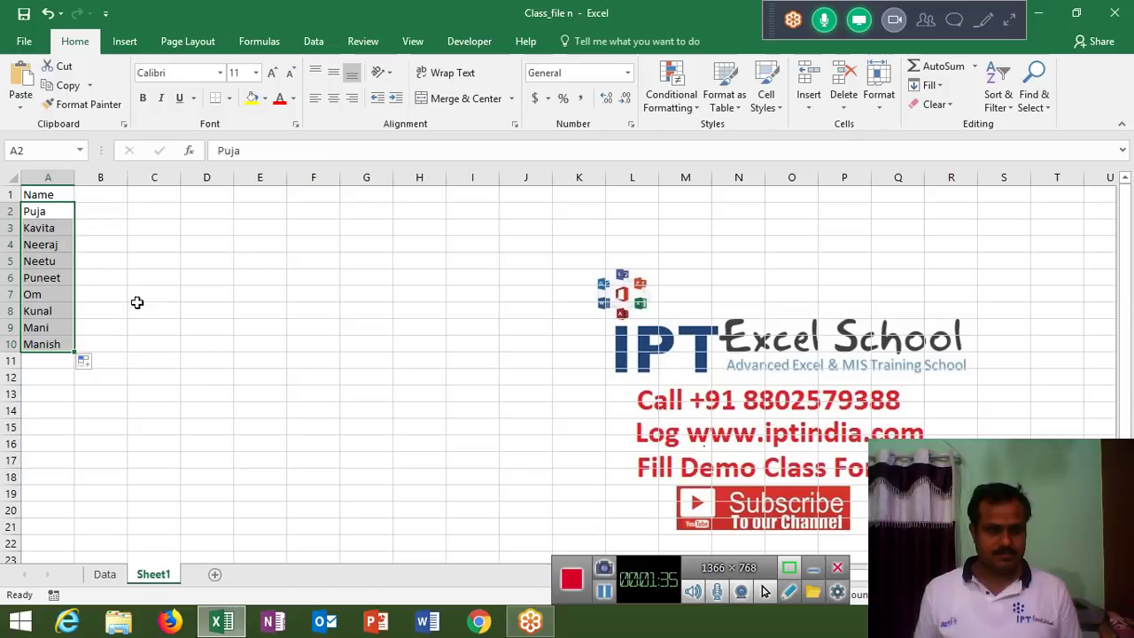
Enter Jan in B1 and fill the month headers across to Dec in M1
{"action": "left_click", "coordinate": [104, 193]}
{"action": "type", "text": "Jan"}
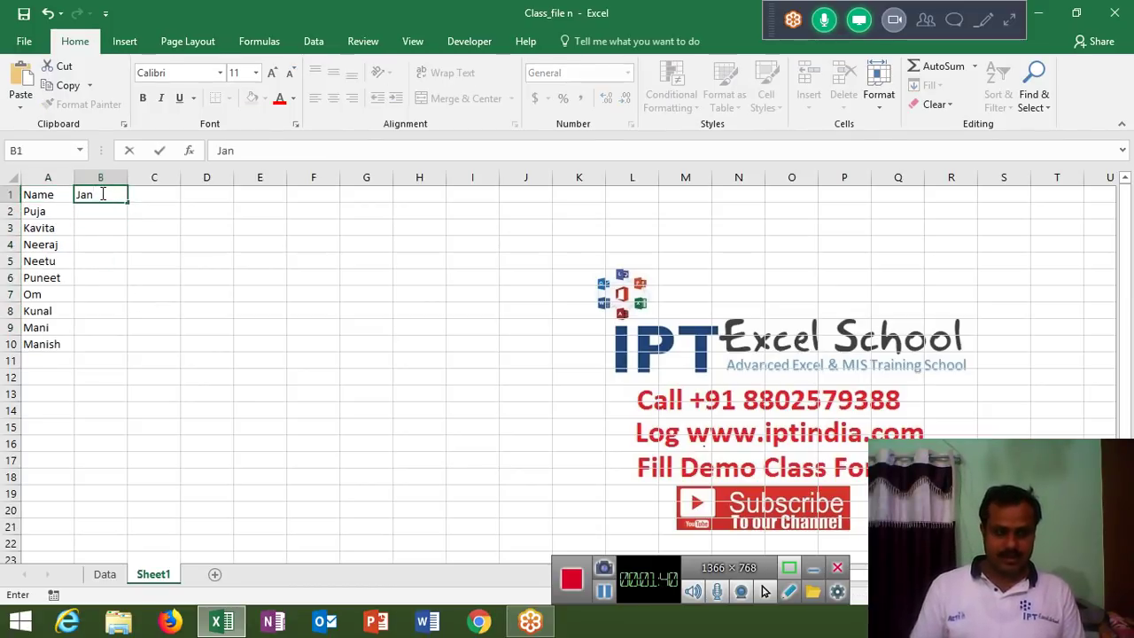
{"action": "key", "text": "Return"}
{"action": "left_click", "coordinate": [100, 193]}
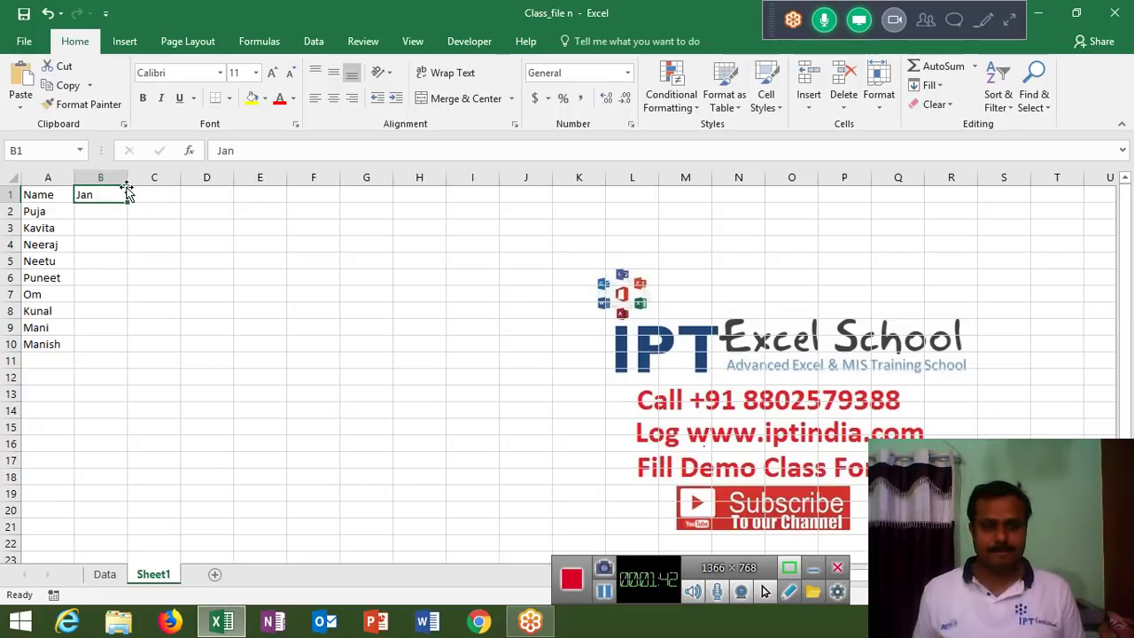
{"action": "mouse_move", "coordinate": [127, 205]}
{"action": "left_mouse_down"}
{"action": "mouse_move", "coordinate": [669, 303]}
{"action": "mouse_move", "coordinate": [707, 292]}
{"action": "left_mouse_up"}
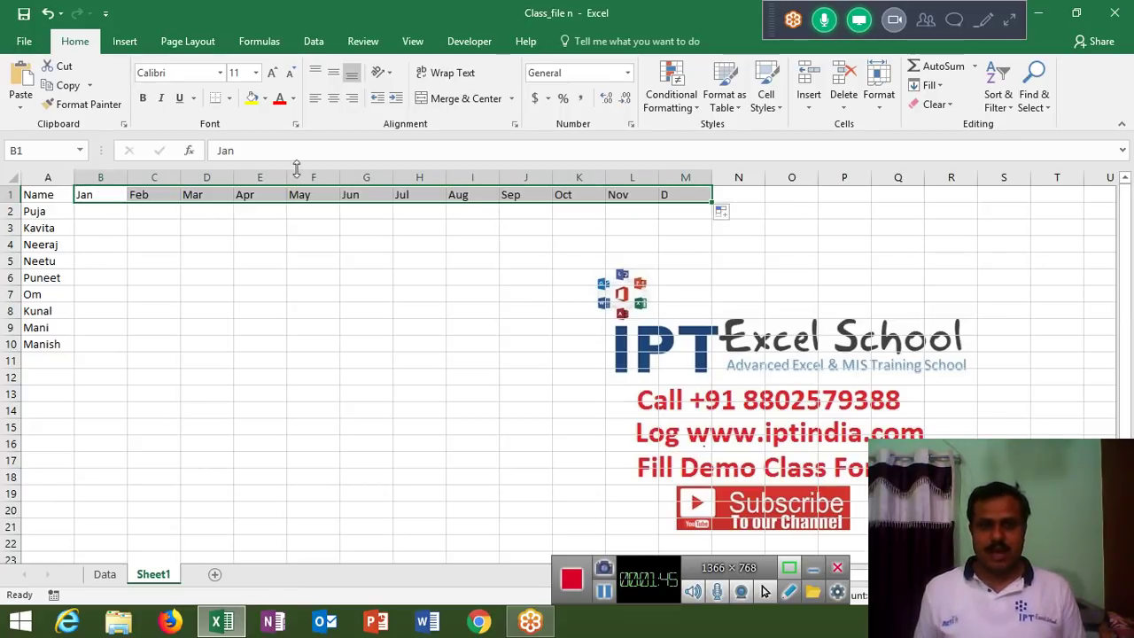
Enter =RANDBETWEEN(10,90) in B2 and fill it across to column M and down to row 10
{"action": "left_click", "coordinate": [117, 211]}
{"action": "type", "text": "=ra"}
{"action": "key", "text": "Down"}
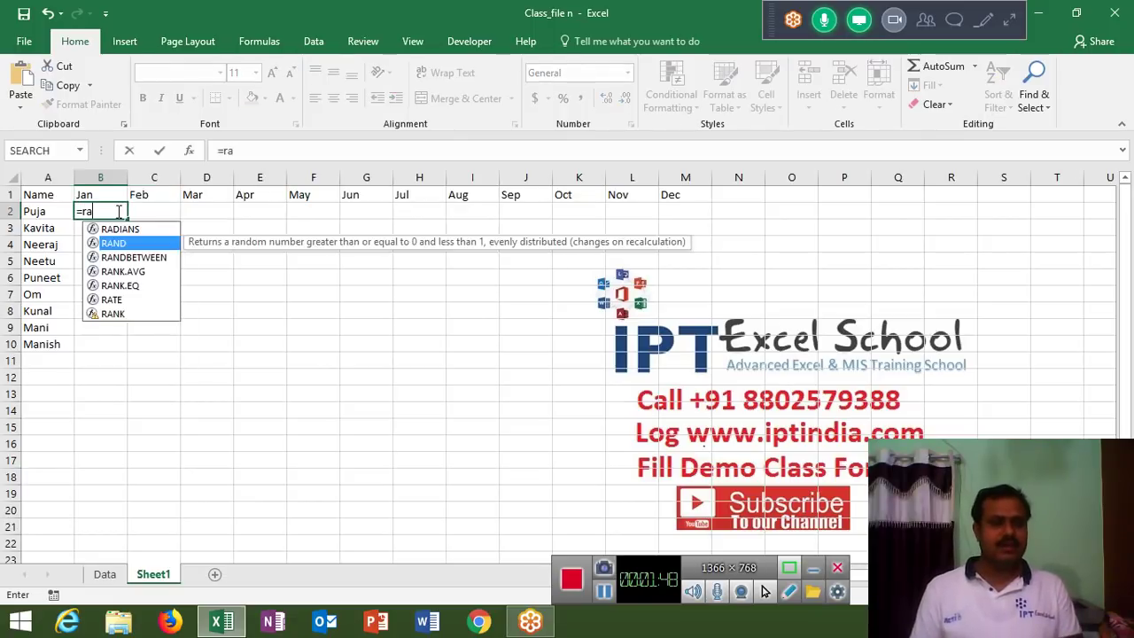
{"action": "key", "text": "Down"}
{"action": "key", "text": "Tab"}
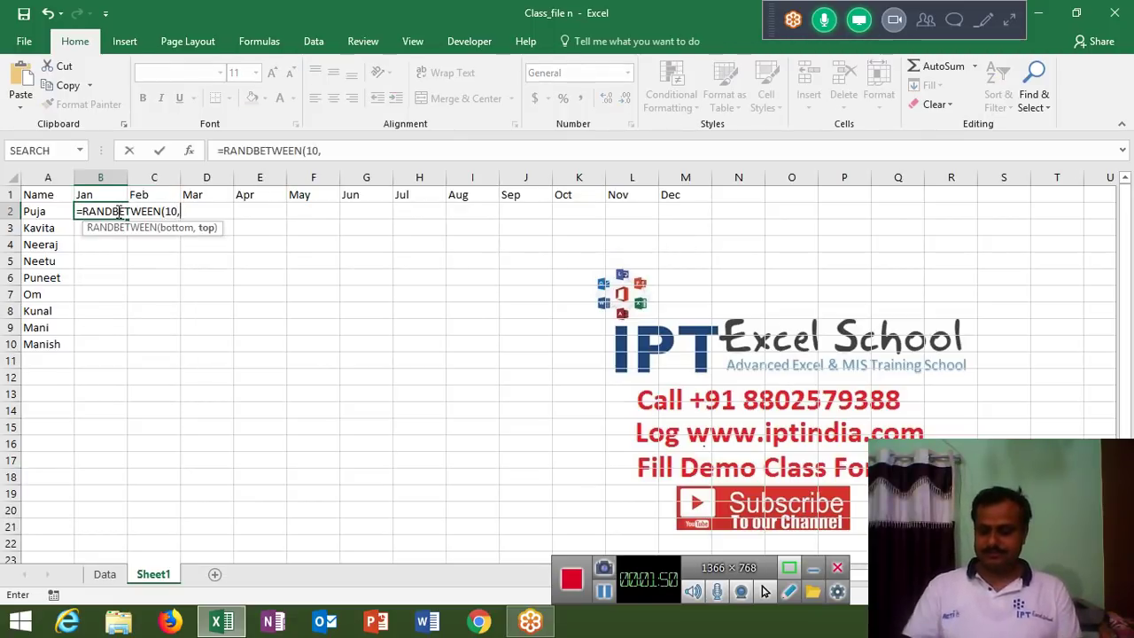
{"action": "type", "text": "90"}
{"action": "key", "text": "Return"}
{"action": "key", "text": "Up"}
{"action": "key", "text": "Up"}
{"action": "key", "text": "ctrl+Right"}
{"action": "key", "text": "Down"}
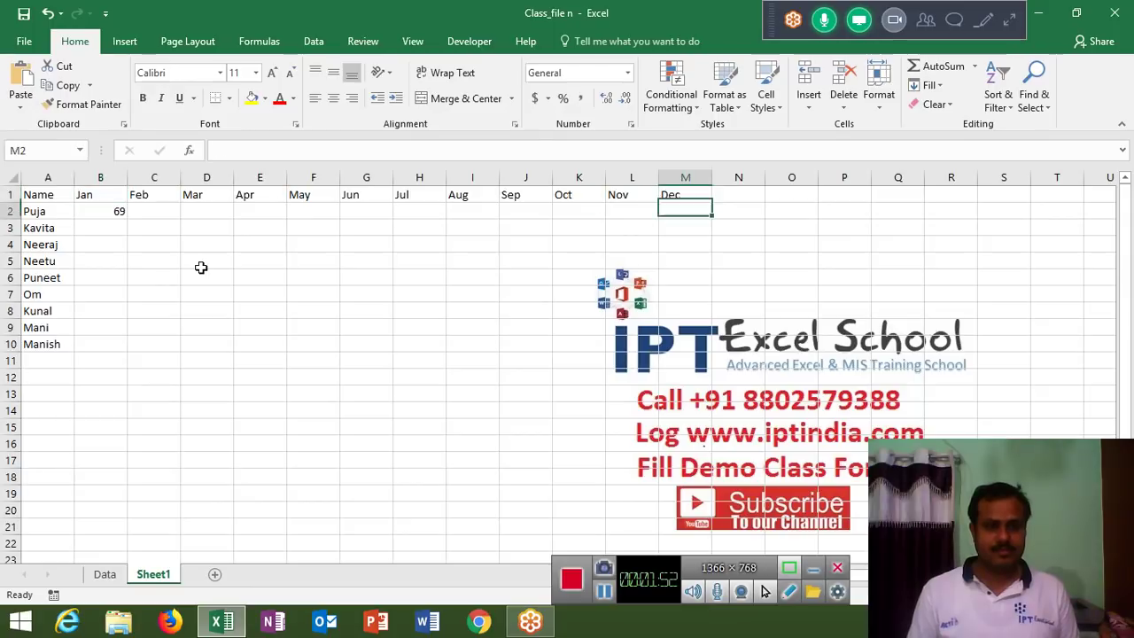
{"action": "key", "text": "ctrl+shift+Left"}
{"action": "key", "text": "ctrl+r"}
{"action": "key", "text": "shift+Down"}
{"action": "key", "text": "shift+Down"}
{"action": "key", "text": "shift+Down"}
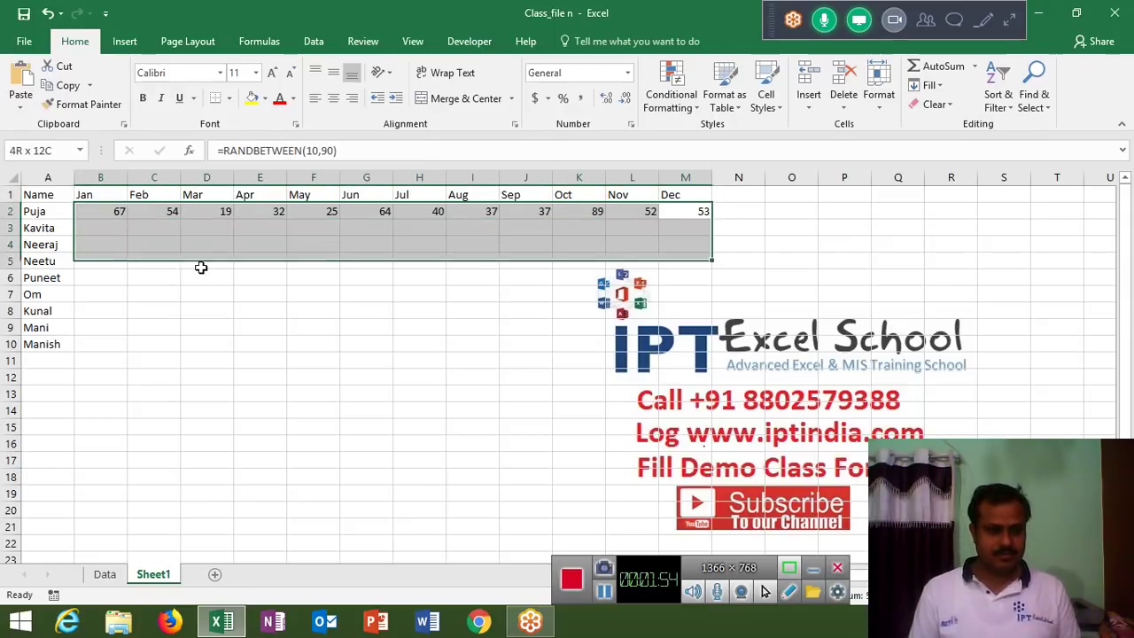
{"action": "key", "text": "shift+Down"}
{"action": "key", "text": "shift+Down"}
{"action": "key", "text": "shift+Down"}
{"action": "key", "text": "shift+Down"}
{"action": "key", "text": "ctrl+d"}
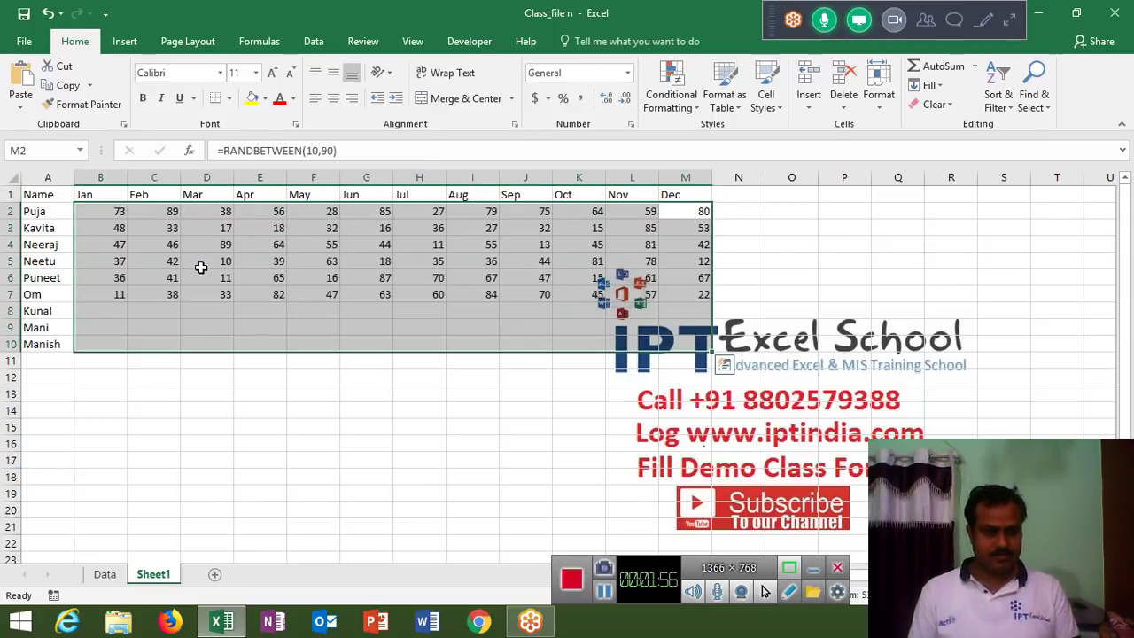
Replace the B2:M10 formulas with their fixed values via Paste Values
{"action": "key", "text": "ctrl+c"}
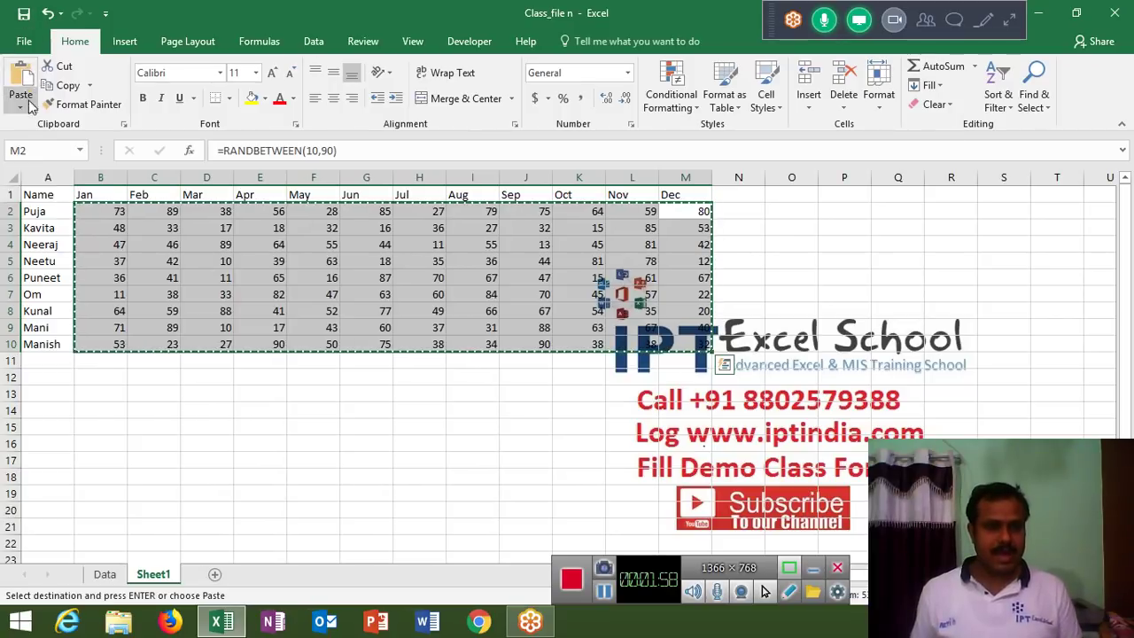
{"action": "left_click", "coordinate": [19, 106]}
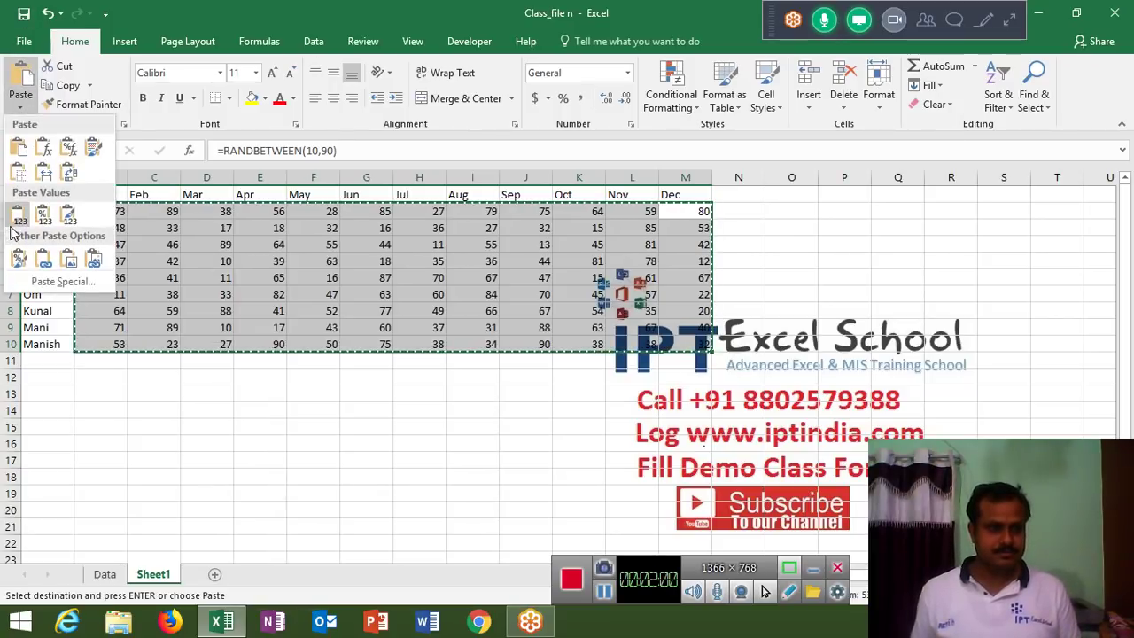
{"action": "left_click", "coordinate": [18, 214]}
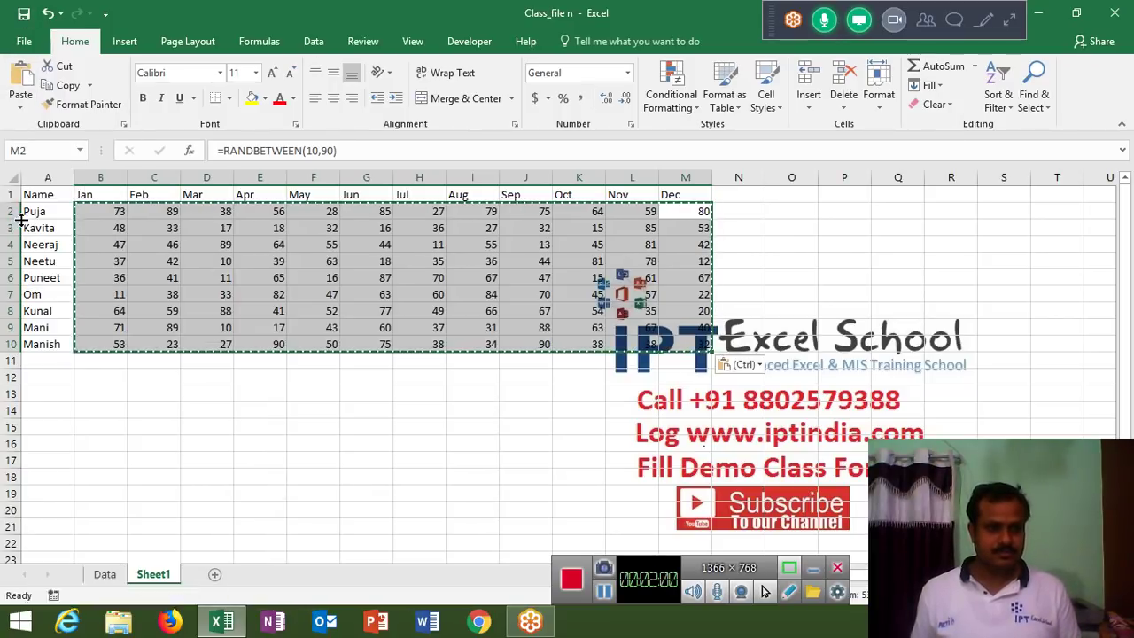
{"action": "left_click", "coordinate": [104, 245]}
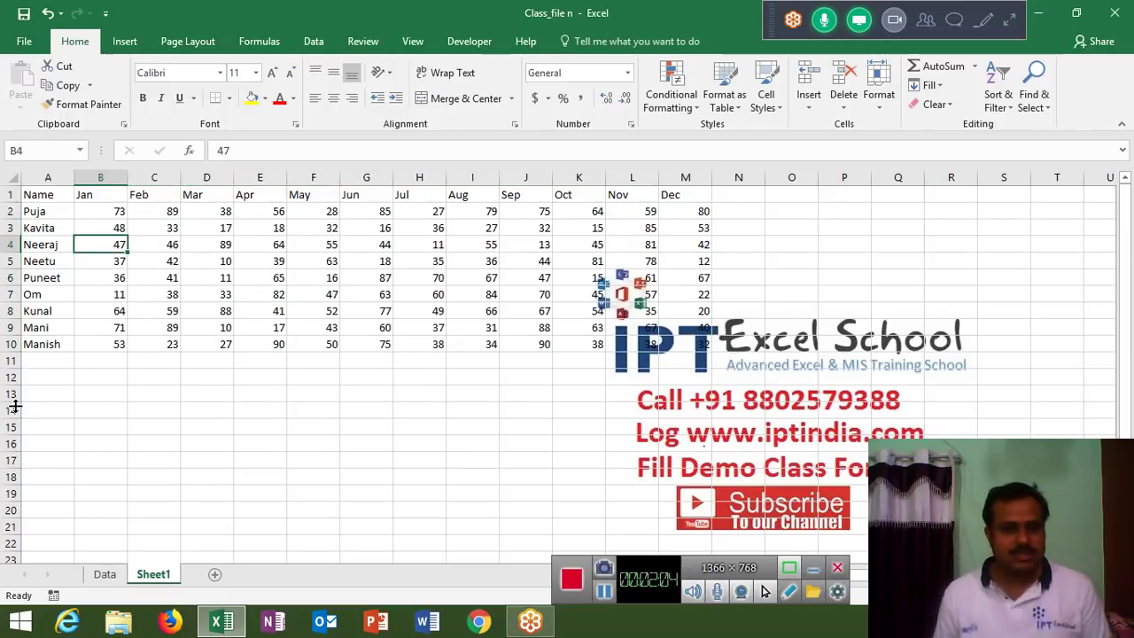
Type the headers Name, Month and Sales in A14:C14
{"action": "left_click", "coordinate": [48, 406]}
{"action": "type", "text": "Name"}
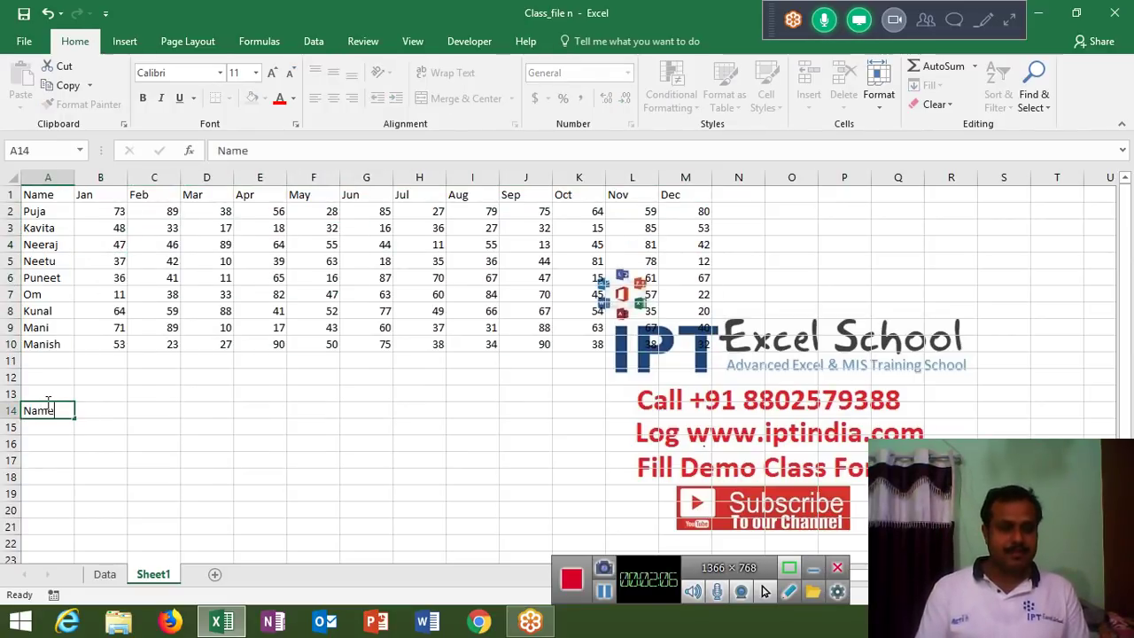
{"action": "key", "text": "Tab"}
{"action": "type", "text": "Mp"}
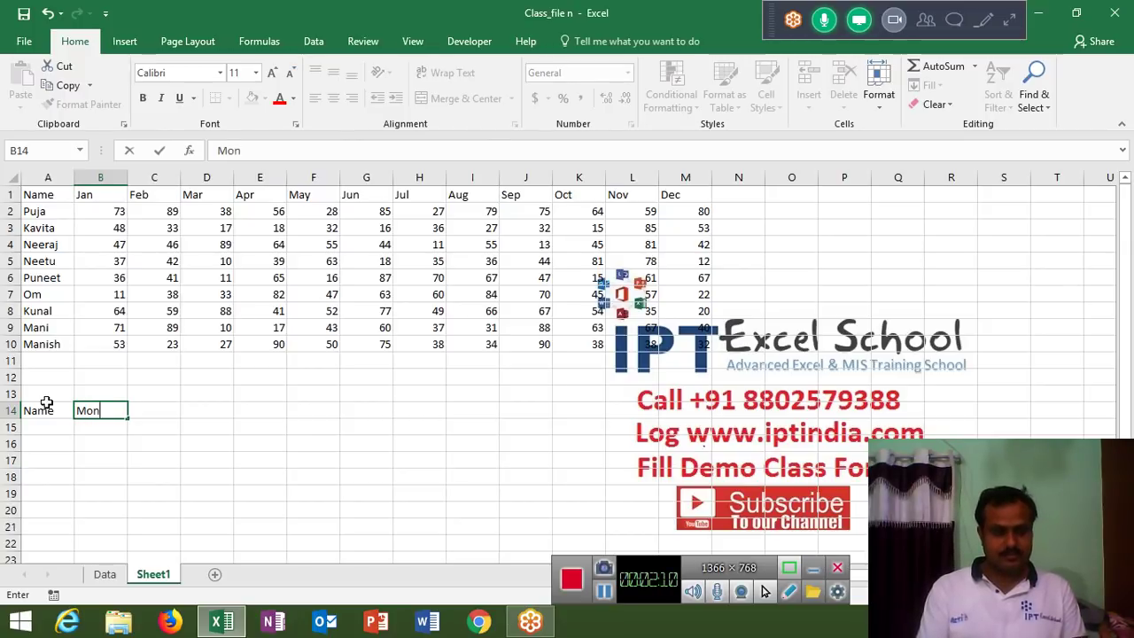
{"action": "key", "text": "Tab"}
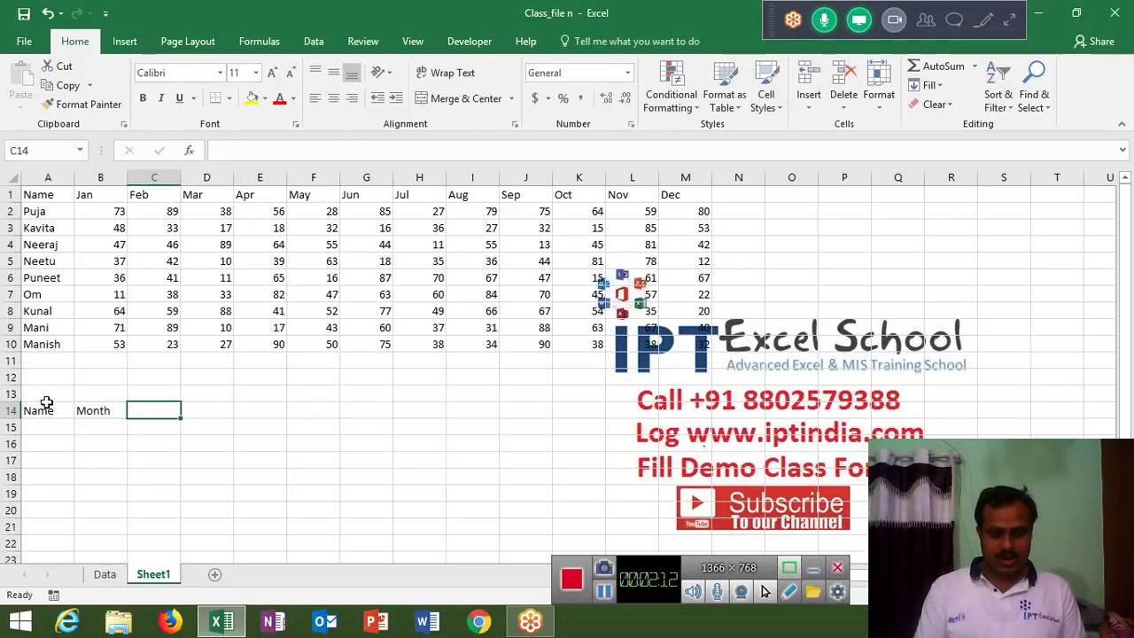
{"action": "type", "text": "SA"}
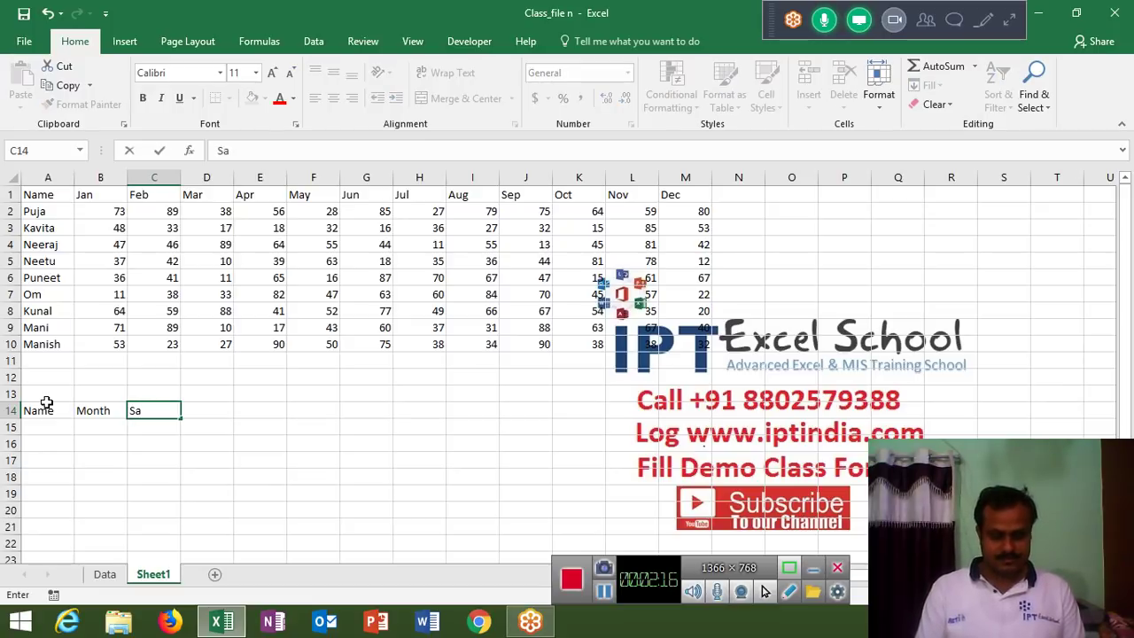
{"action": "type", "text": "les"}
{"action": "key", "text": "Return"}
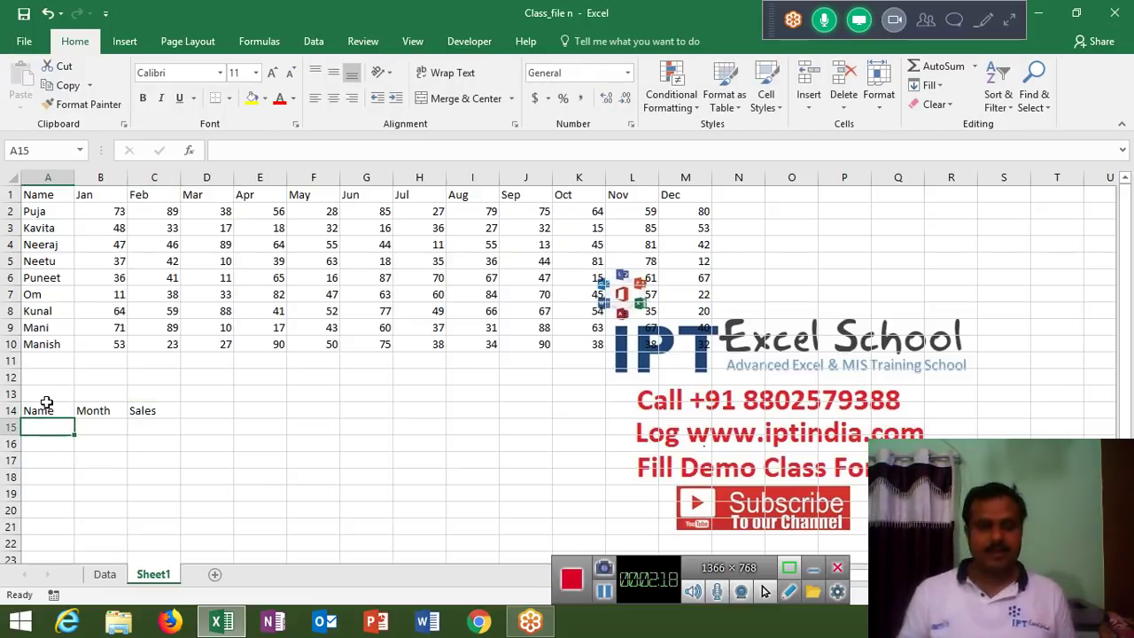
Copy the nine names from A2:A10 into A15:A23
{"action": "left_click", "coordinate": [47, 399]}
{"action": "key", "text": "ctrl+Up"}
{"action": "key", "text": "ctrl+Up"}
{"action": "key", "text": "Down"}
{"action": "key", "text": "ctrl+shift+Down"}
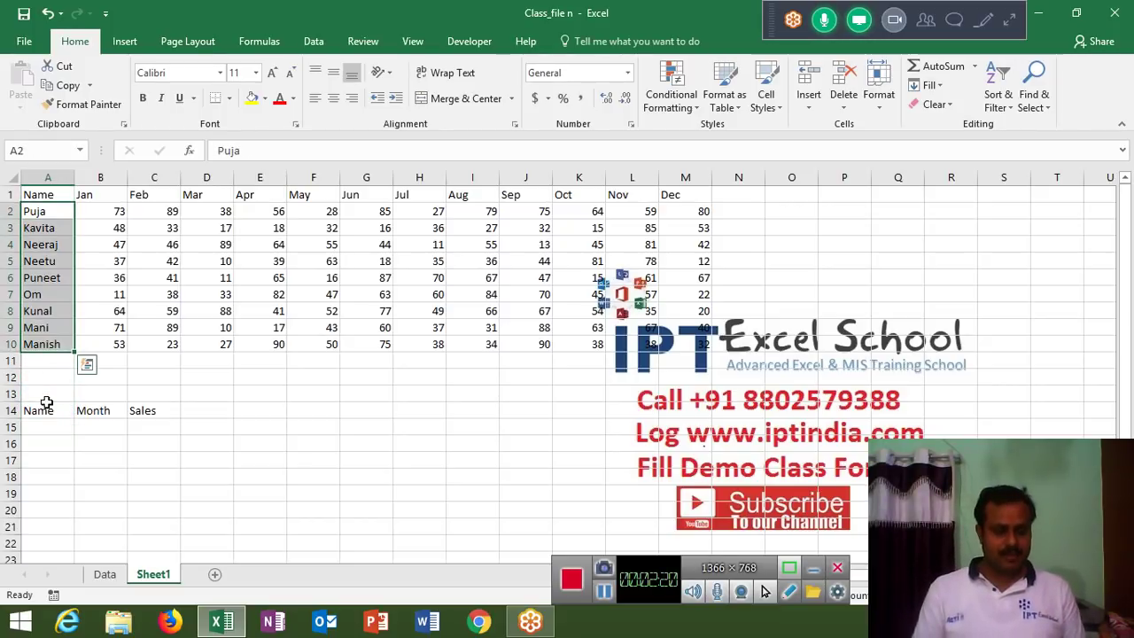
{"action": "key", "text": "ctrl+c"}
{"action": "key", "text": "Down"}
{"action": "key", "text": "Down"}
{"action": "key", "text": "Down"}
{"action": "key", "text": "Down"}
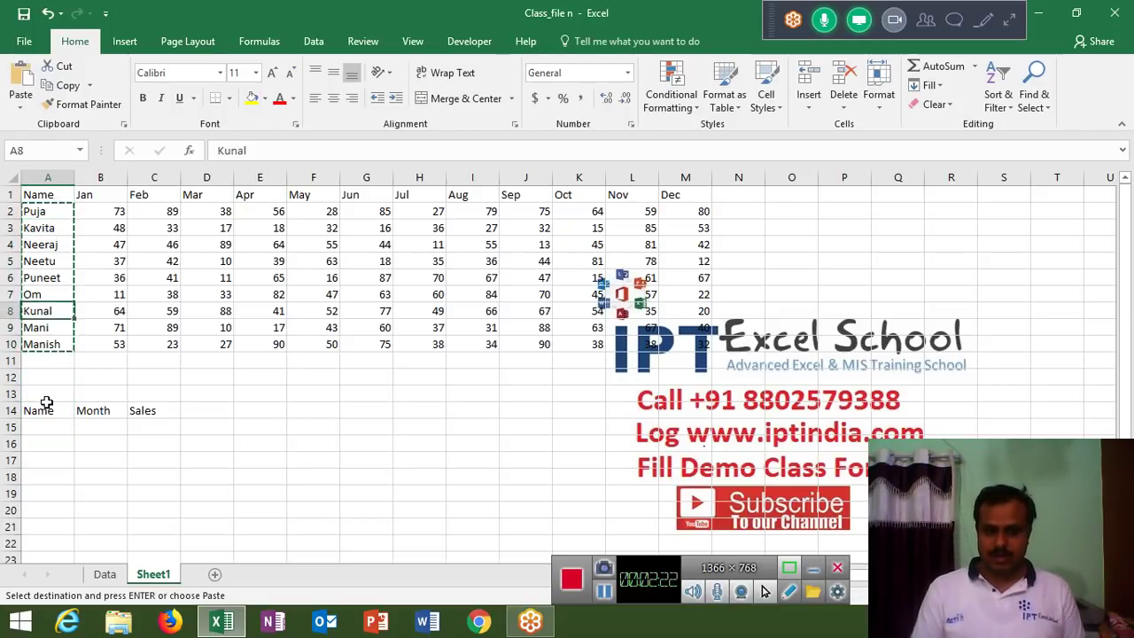
{"action": "key", "text": "Down"}
{"action": "key", "text": "Down"}
{"action": "key", "text": "Down"}
{"action": "key", "text": "Down"}
{"action": "key", "text": "Down"}
{"action": "key", "text": "Down"}
{"action": "key", "text": "Down"}
{"action": "key", "text": "ctrl+v"}
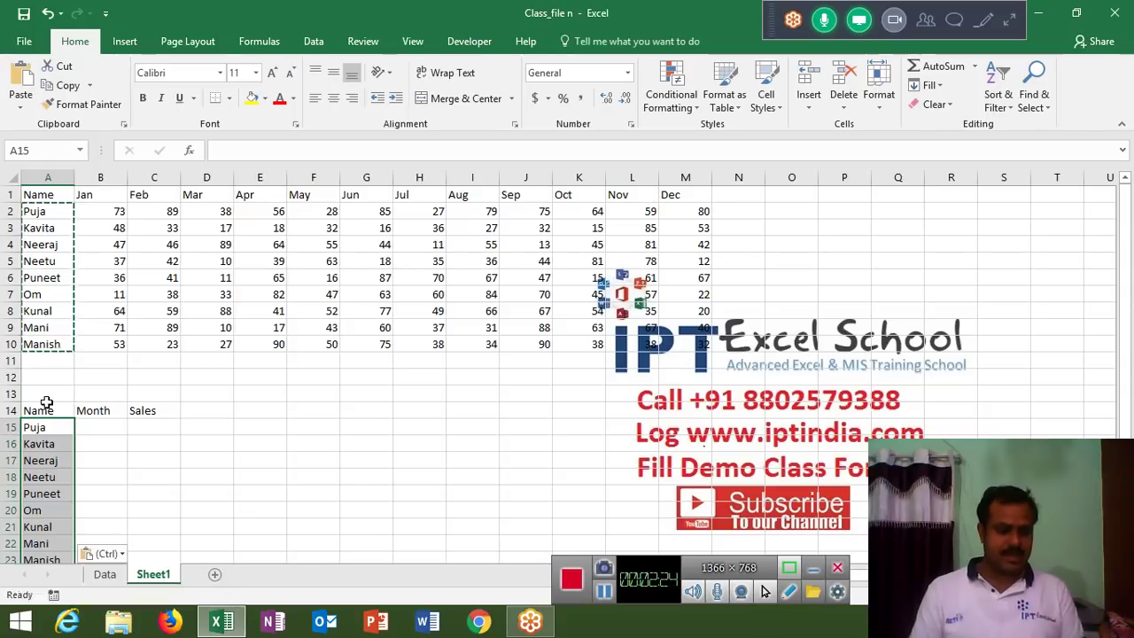
Fill the Month column B15:B23 with Jan copied from B1
{"action": "key", "text": "ctrl+Up"}
{"action": "key", "text": "ctrl+Up"}
{"action": "key", "text": "ctrl+Up"}
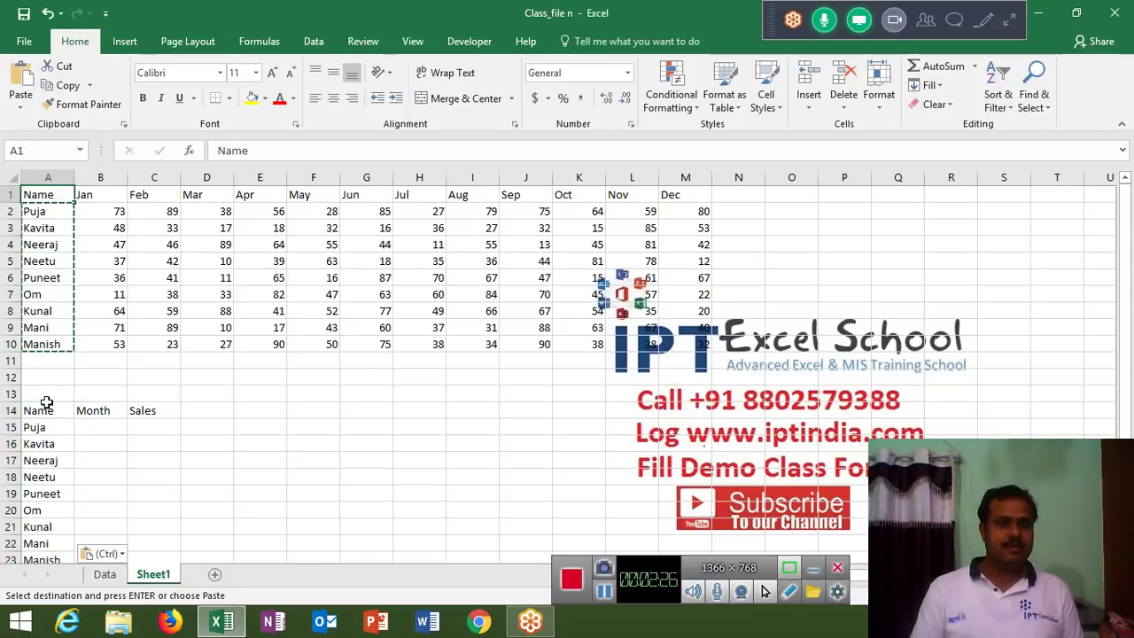
{"action": "key", "text": "Right"}
{"action": "key", "text": "ctrl+c"}
{"action": "key", "text": "Down"}
{"action": "key", "text": "ctrl+Down"}
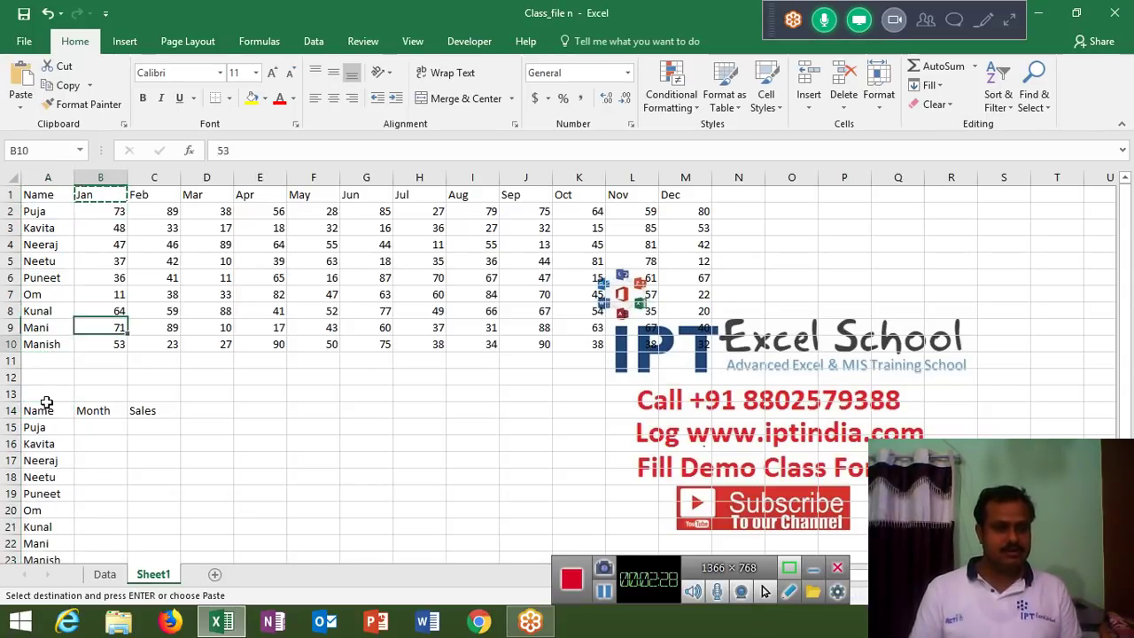
{"action": "key", "text": "ctrl+Down"}
{"action": "key", "text": "Down"}
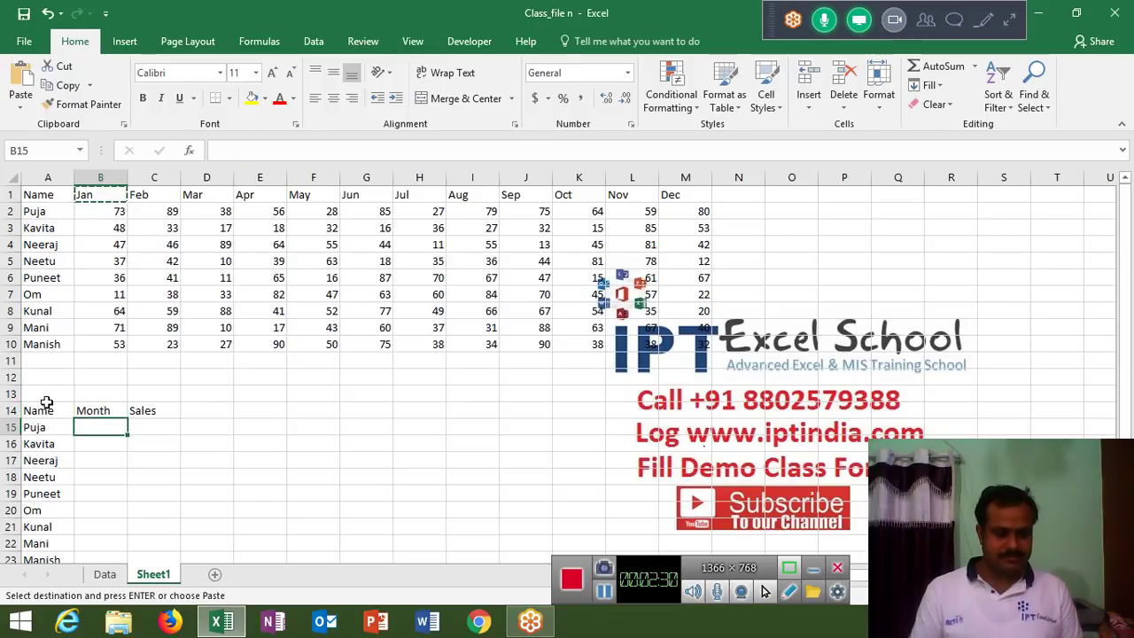
{"action": "key", "text": "shift+Down"}
{"action": "key", "text": "shift+Down"}
{"action": "key", "text": "shift+Down"}
{"action": "key", "text": "shift+Down"}
{"action": "key", "text": "shift+Up"}
{"action": "key", "text": "shift+Up"}
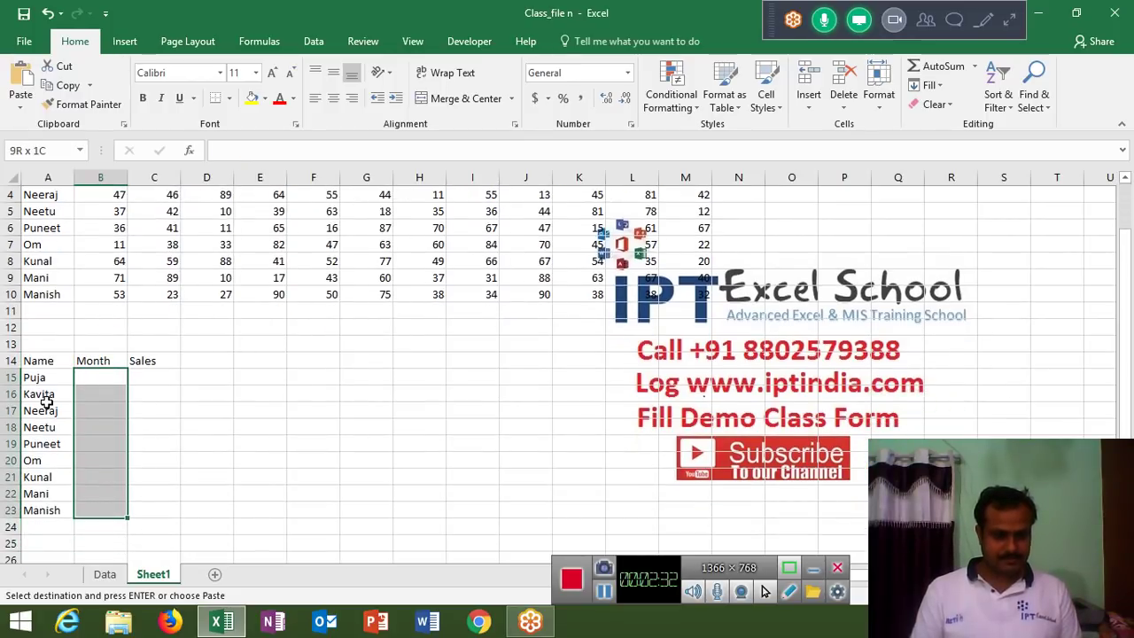
{"action": "key", "text": "ctrl+v"}
Copy the January sales B2:B10 into C15:C23 and cancel the copy marquee
{"action": "key", "text": "ctrl+Up"}
{"action": "key", "text": "ctrl+Up"}
{"action": "key", "text": "ctrl+Up"}
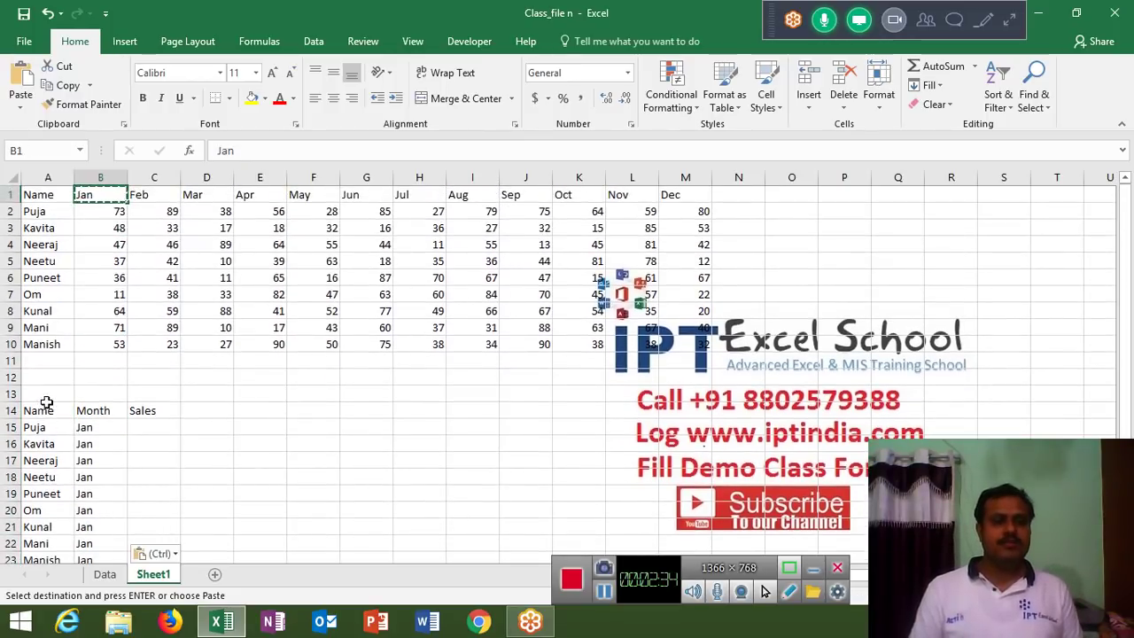
{"action": "key", "text": "Down"}
{"action": "key", "text": "ctrl+c"}
{"action": "key", "text": "ctrl+shift+Down"}
{"action": "key", "text": "ctrl+c"}
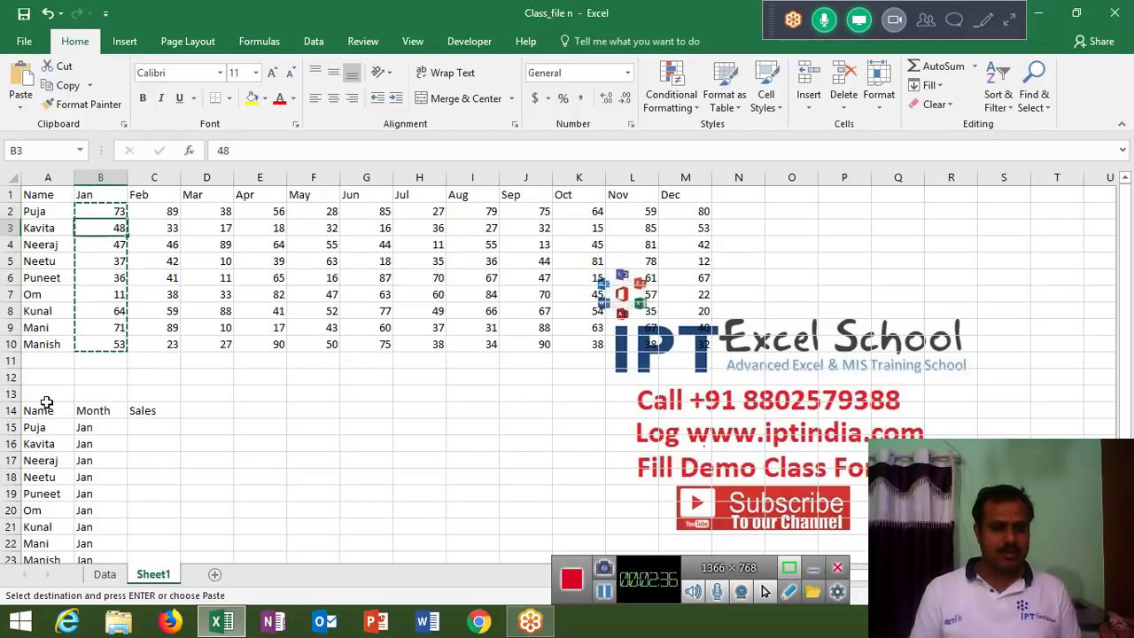
{"action": "key", "text": "ctrl+Down"}
{"action": "key", "text": "ctrl+Down"}
{"action": "key", "text": "Down"}
{"action": "key", "text": "Down"}
{"action": "key", "text": "Right"}
{"action": "key", "text": "Up"}
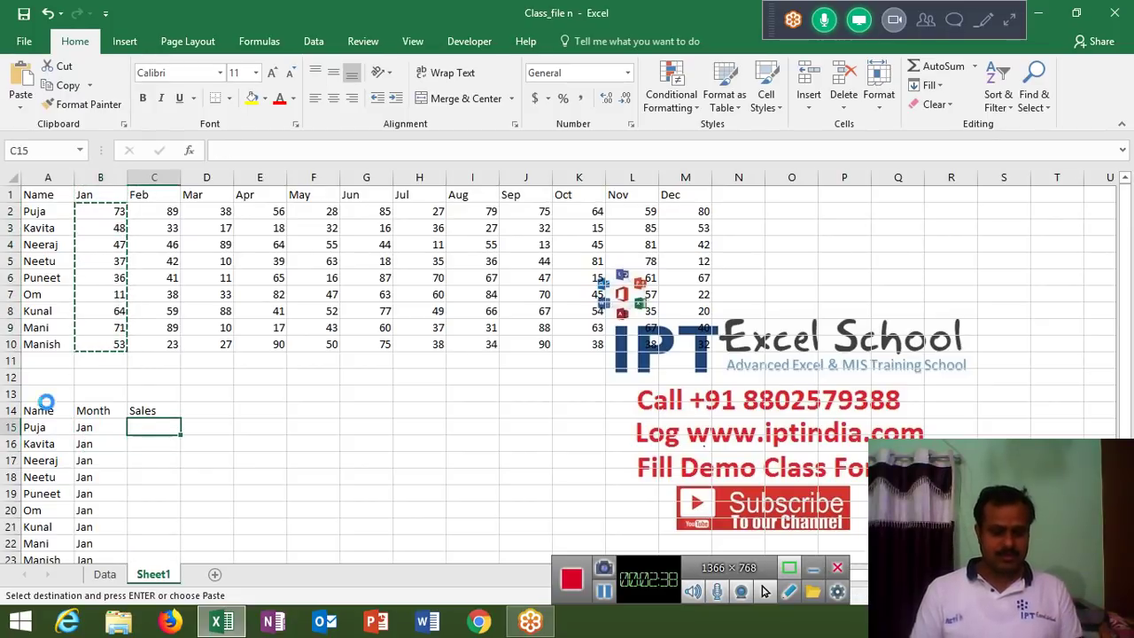
{"action": "key", "text": "ctrl+v"}
{"action": "key", "text": "Down"}
{"action": "key", "text": "Down"}
{"action": "scroll", "coordinate": [39, 339], "scroll_direction": "down", "scroll_amount": 3}
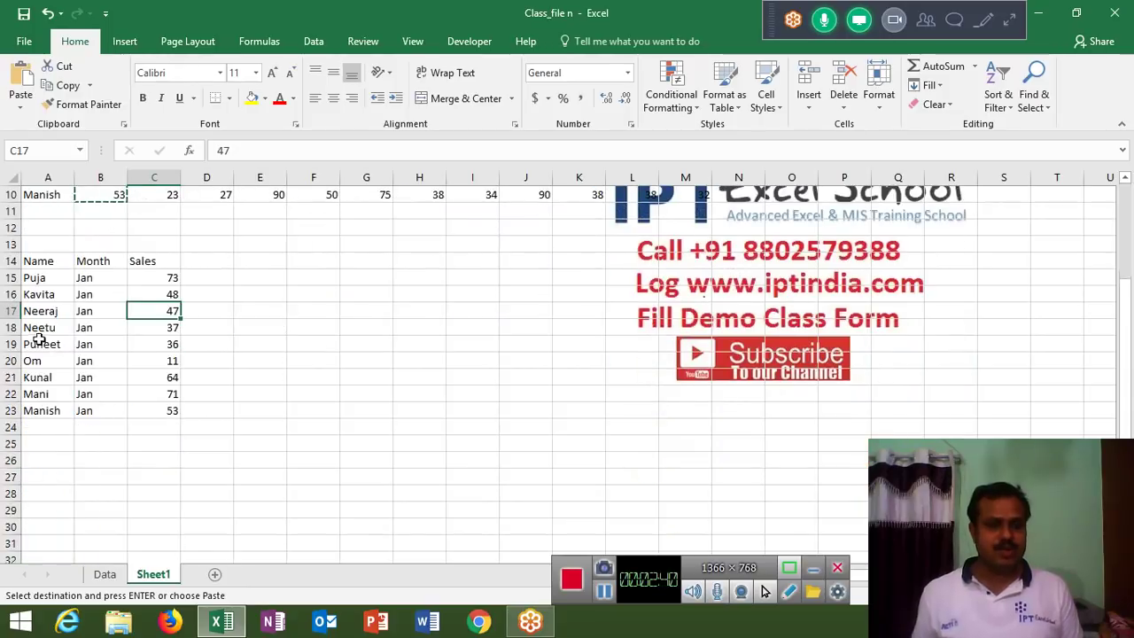
{"action": "scroll", "coordinate": [39, 339], "scroll_direction": "up", "scroll_amount": 3}
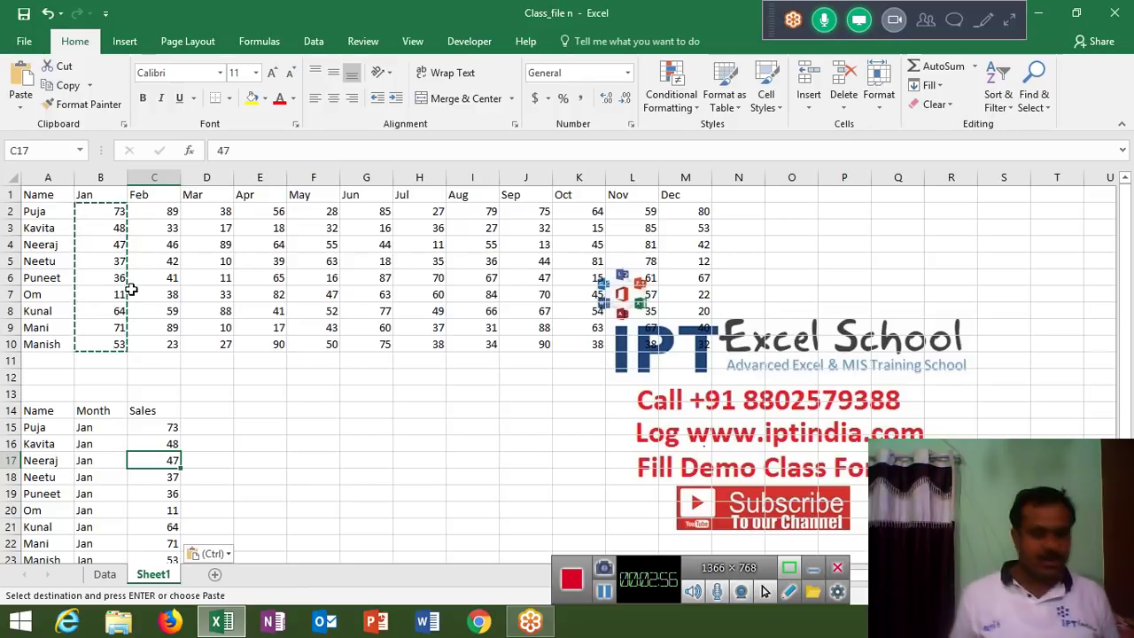
{"action": "left_click", "coordinate": [212, 351]}
{"action": "key", "text": "Escape"}
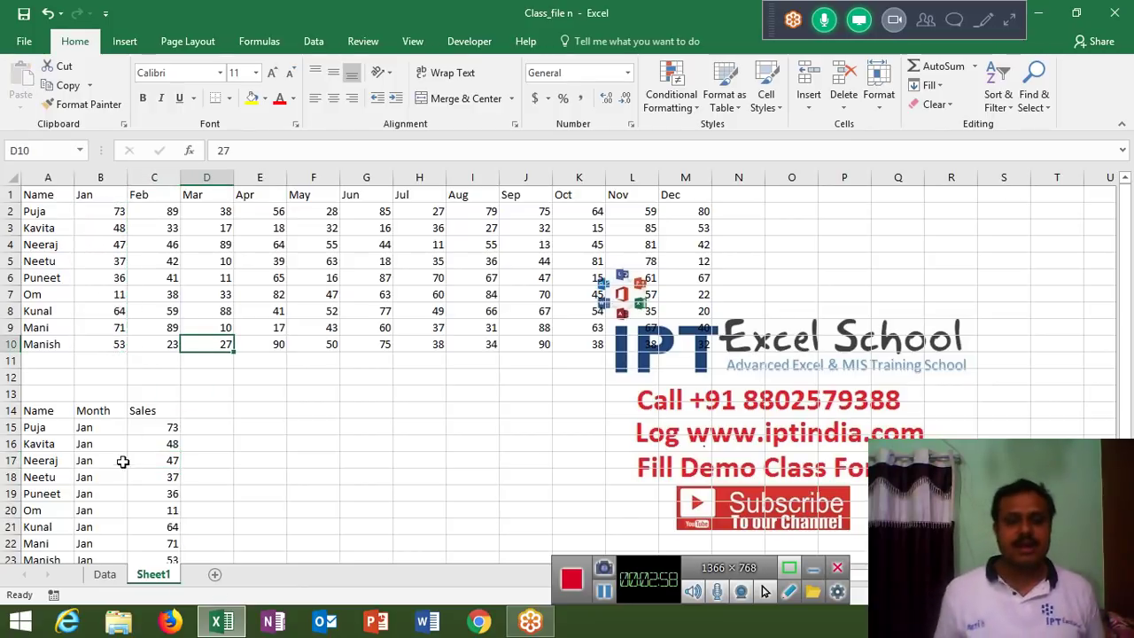
Delete the names, Jan entries and sales from A15:C23
{"action": "scroll", "coordinate": [123, 461], "scroll_direction": "down", "scroll_amount": 2}
{"action": "left_click_drag", "start_coordinate": [42, 326], "coordinate": [146, 459]}
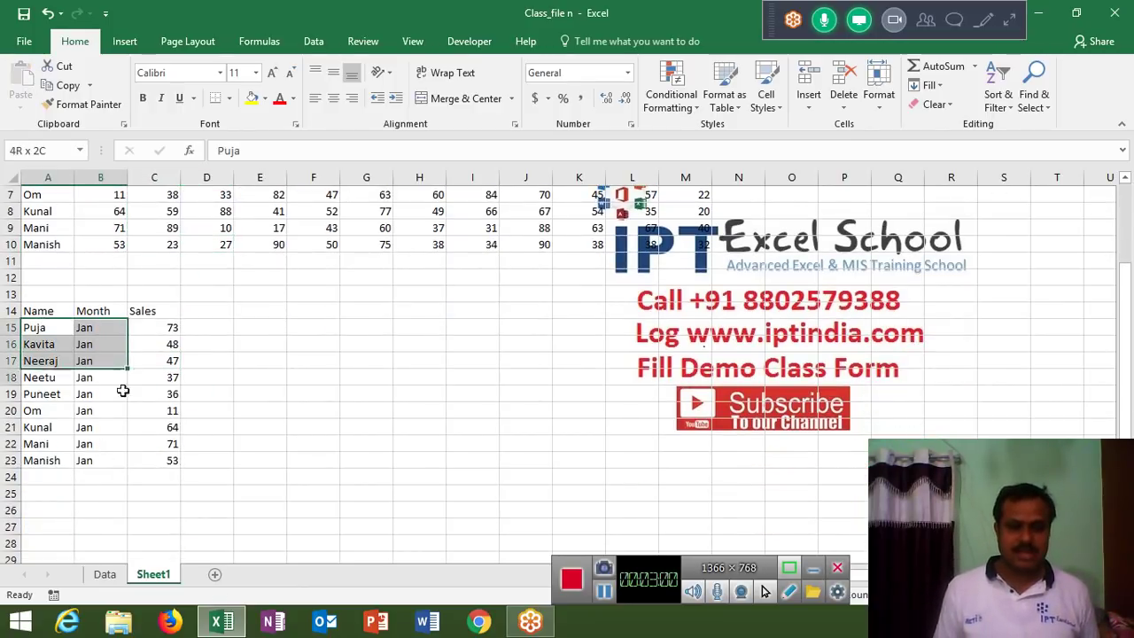
{"action": "key", "text": "Delete"}
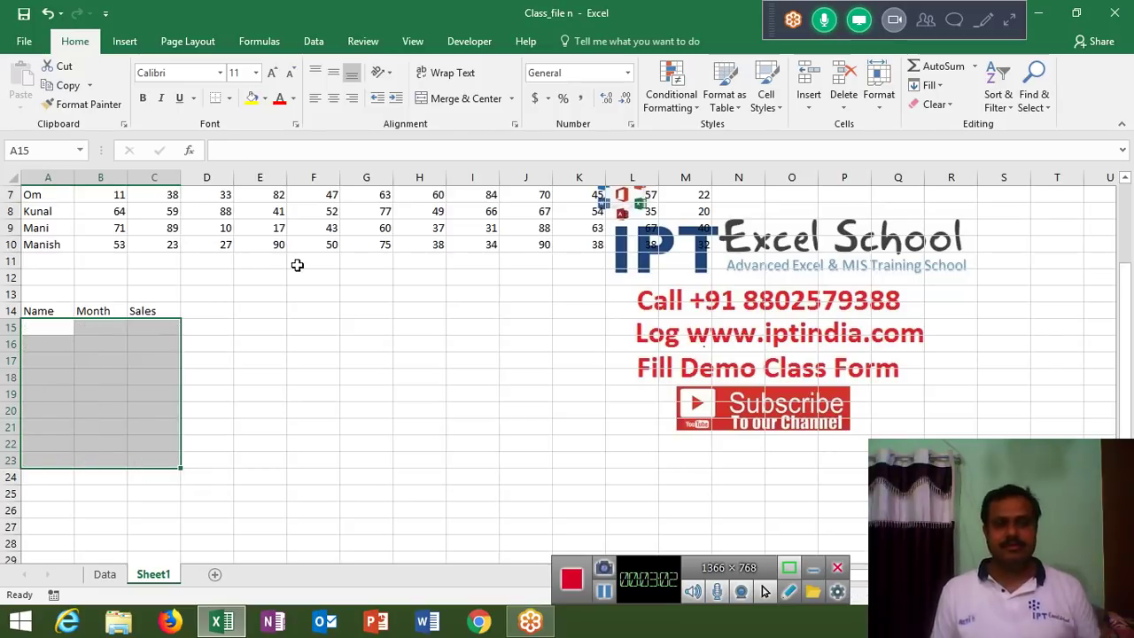
{"action": "left_click", "coordinate": [297, 265]}
{"action": "scroll", "coordinate": [330, 278], "scroll_direction": "up", "scroll_amount": 2}
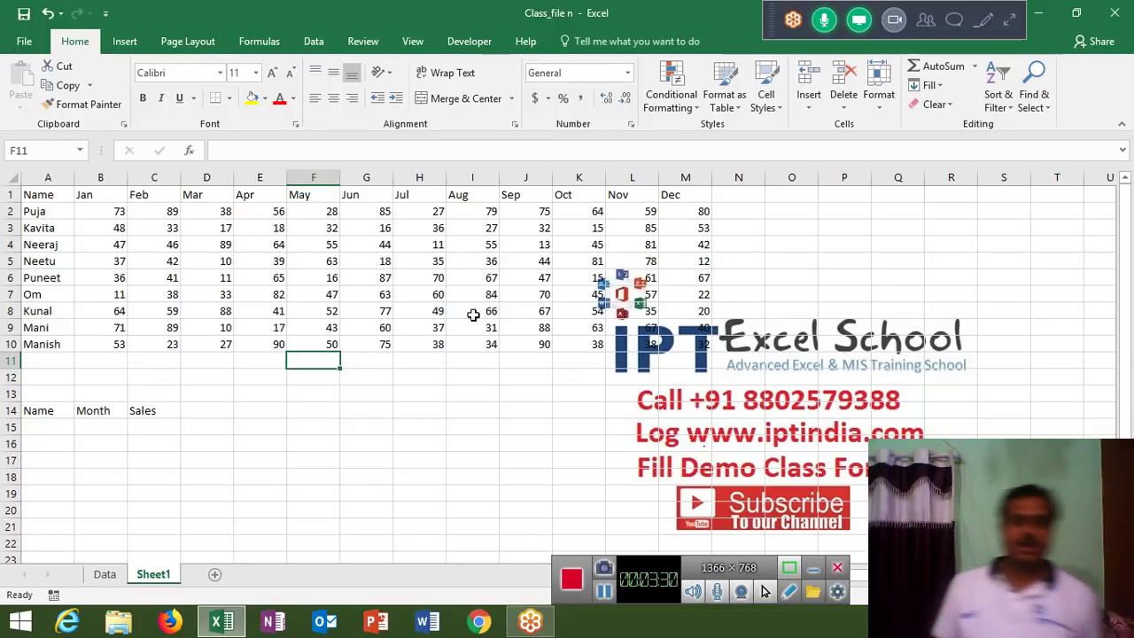
In the VBA editor, delete Module7's hd page-setup code and rename the procedure Sub Copy()
{"action": "left_click", "coordinate": [469, 44]}
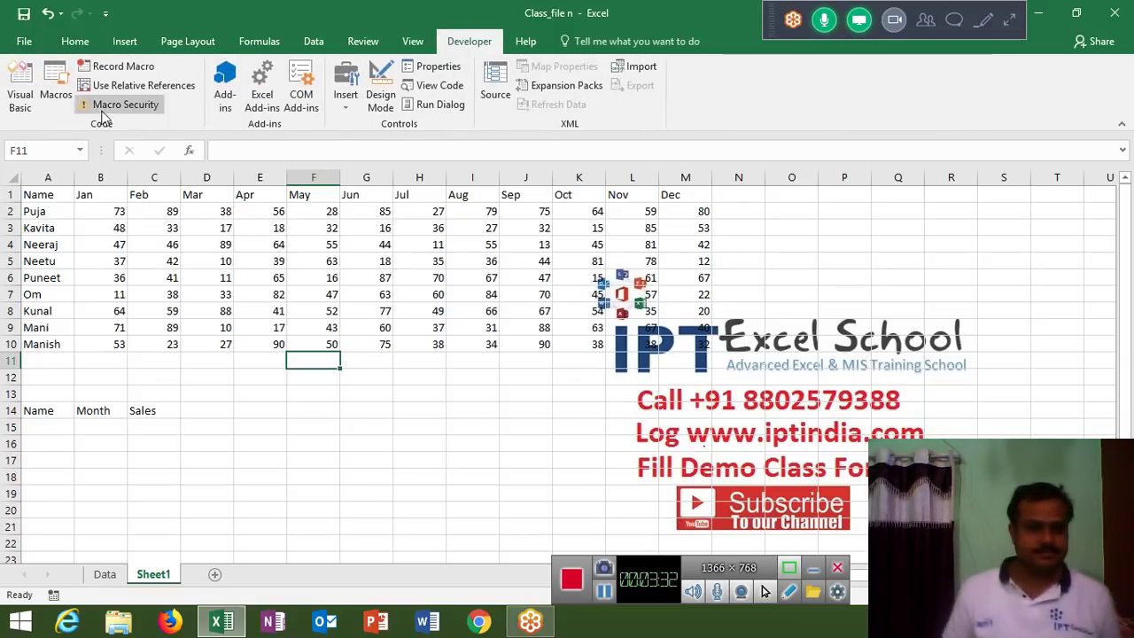
{"action": "left_click", "coordinate": [16, 84]}
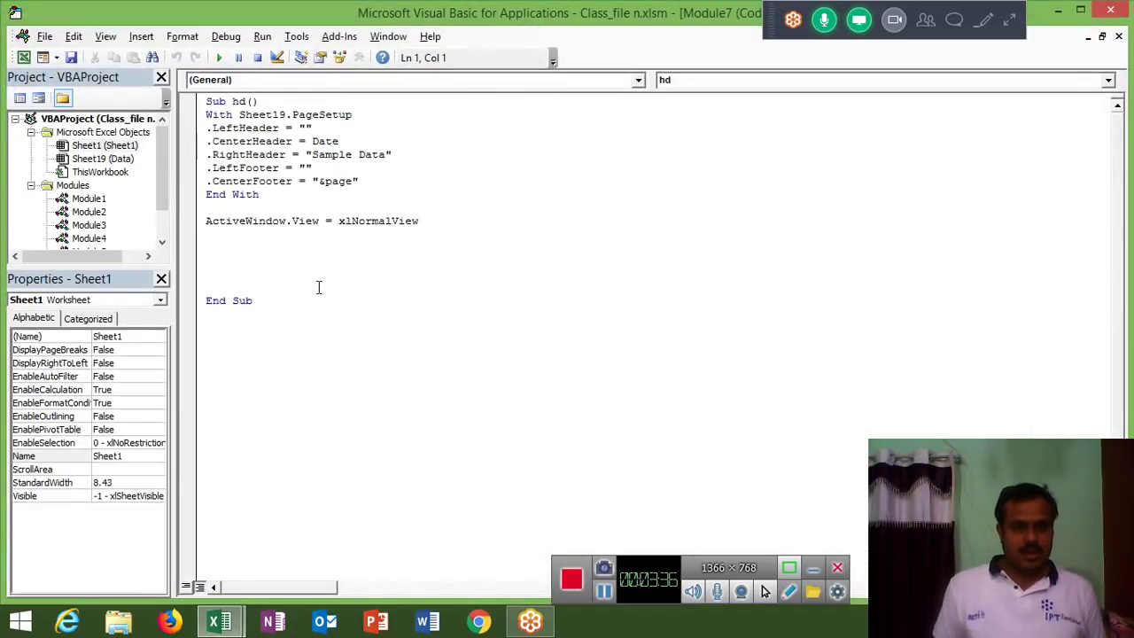
{"action": "left_click_drag", "start_coordinate": [319, 286], "coordinate": [196, 122]}
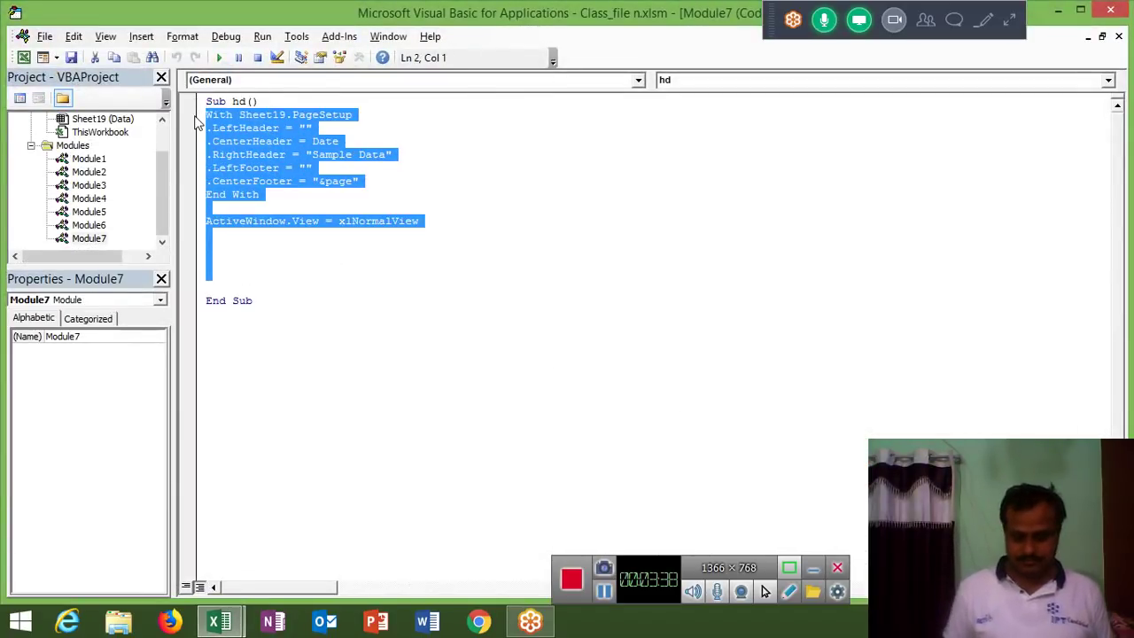
{"action": "key", "text": "Delete"}
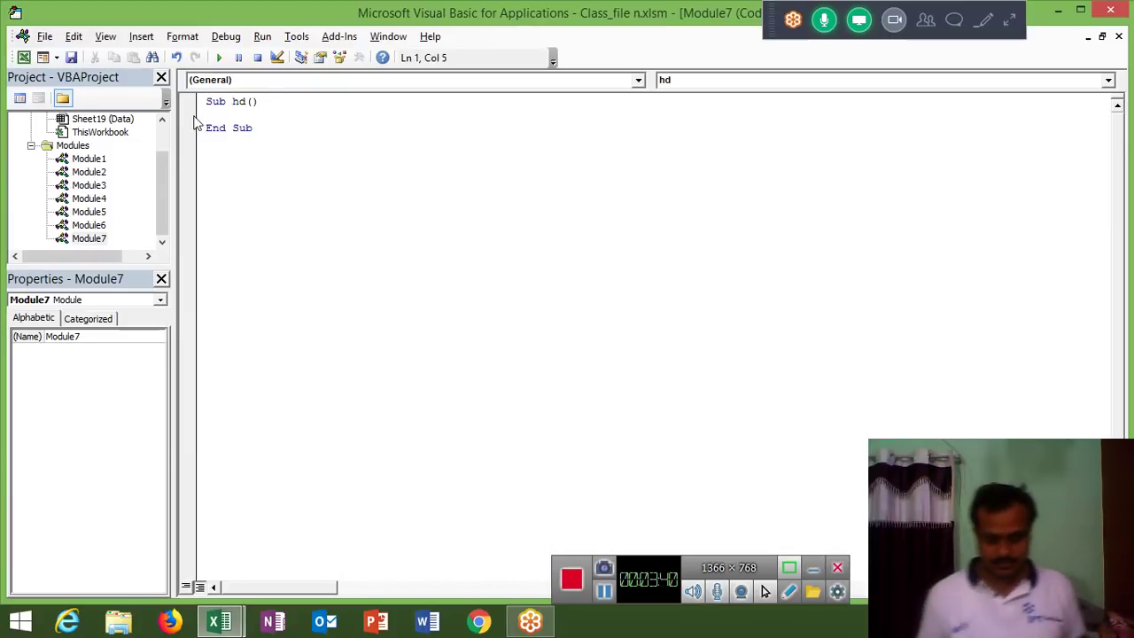
{"action": "key", "text": "Delete"}
{"action": "key", "text": "Delete"}
{"action": "type", "text": "lCopy"}
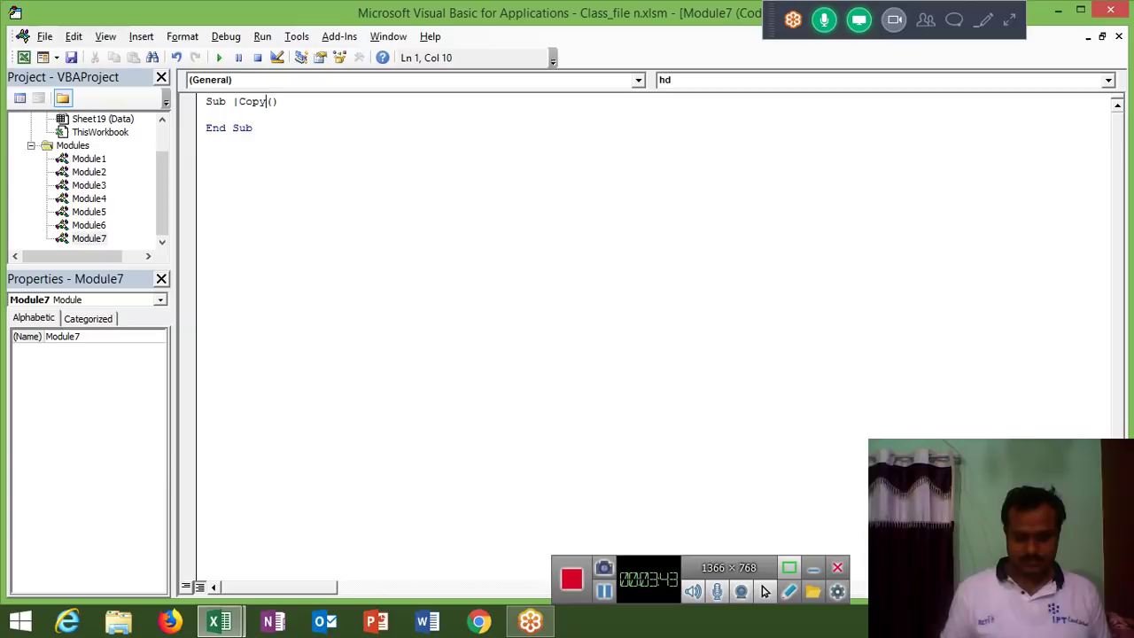
{"action": "key", "text": "Left"}
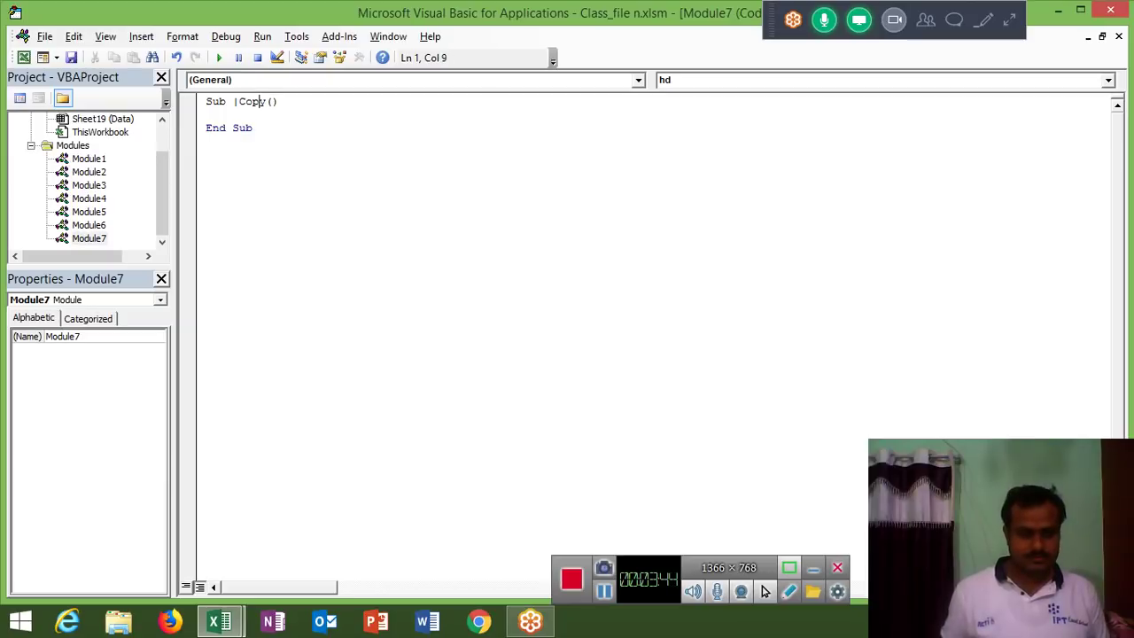
{"action": "key", "text": "BackSpace"}
{"action": "key", "text": "Down"}
{"action": "key", "text": "Down"}
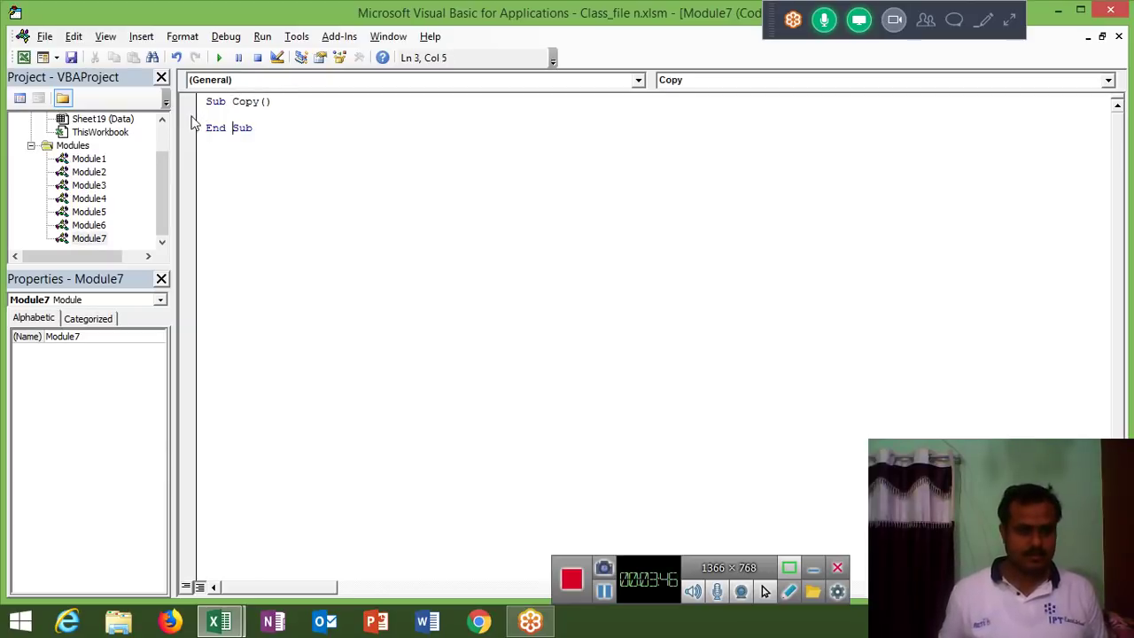
{"action": "key", "text": "Return"}
{"action": "key", "text": "Return"}
{"action": "key", "text": "Return"}
{"action": "key", "text": "Return"}
{"action": "key", "text": "Up"}
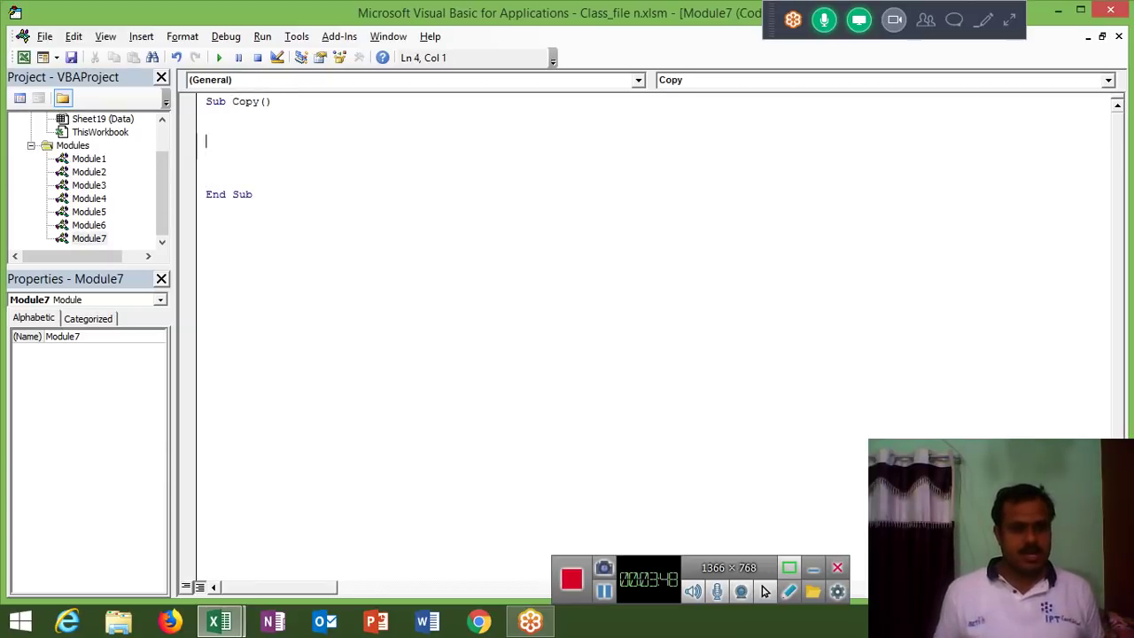
Check the month headers B1:M1 on the worksheet before returning to the macro
{"action": "key", "text": "alt+F11"}
{"action": "key", "text": "ctrl+Up"}
{"action": "key", "text": "ctrl+Left"}
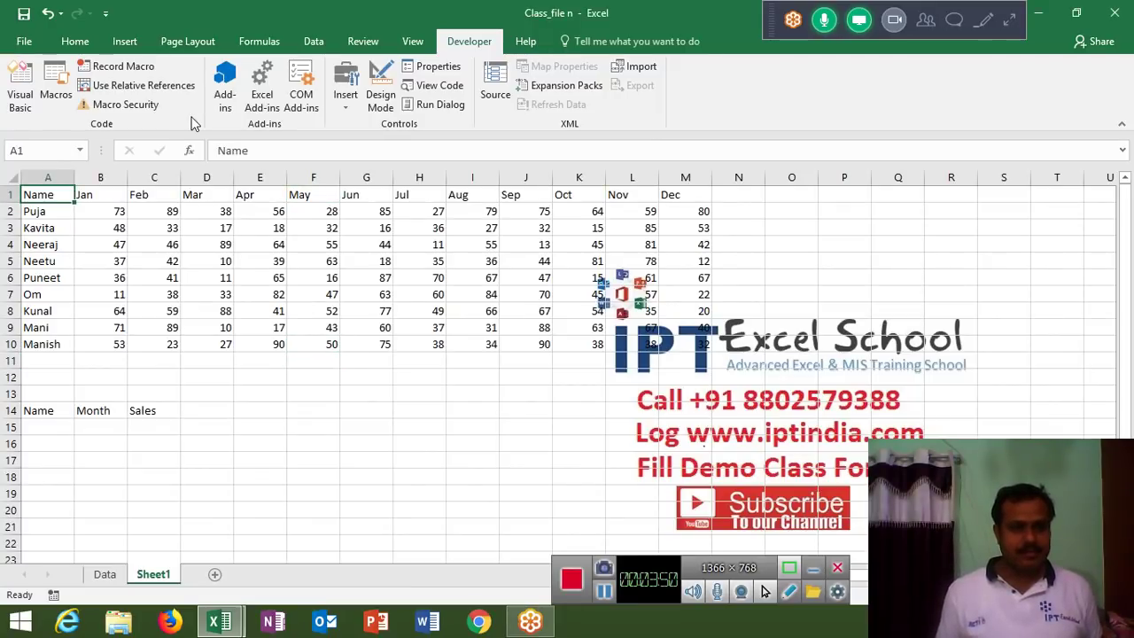
{"action": "key", "text": "Right"}
{"action": "key", "text": "ctrl+shift+Right"}
{"action": "key", "text": "Left"}
{"action": "key", "text": "alt+F11"}
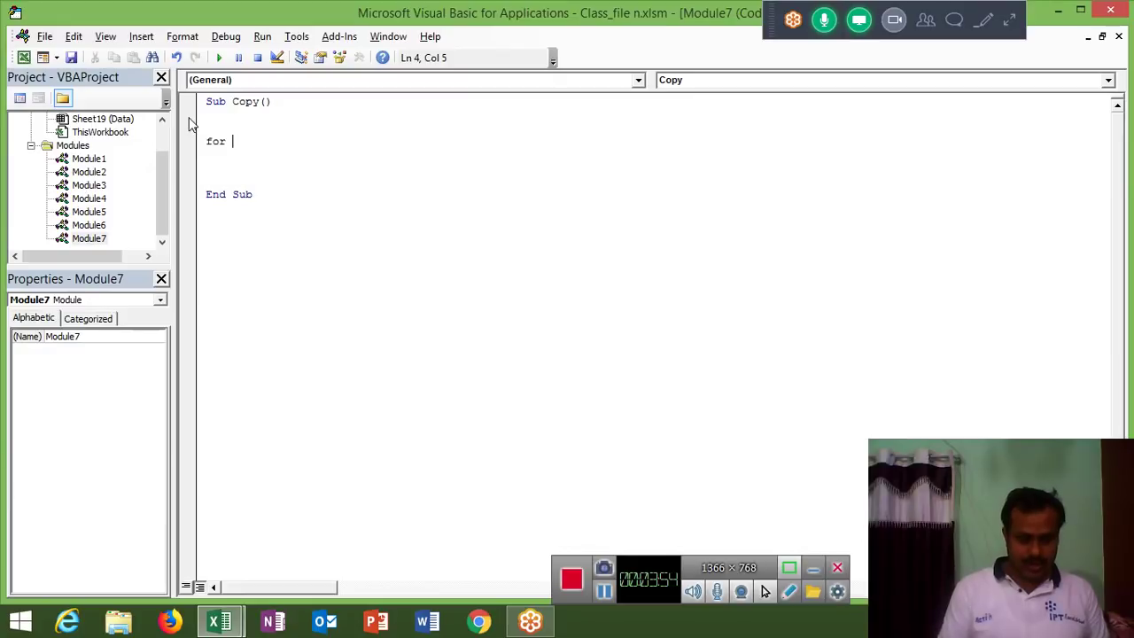
Begin the loop with For i = 2 To and check where row 1's headers end
{"action": "type", "text": "i = "}
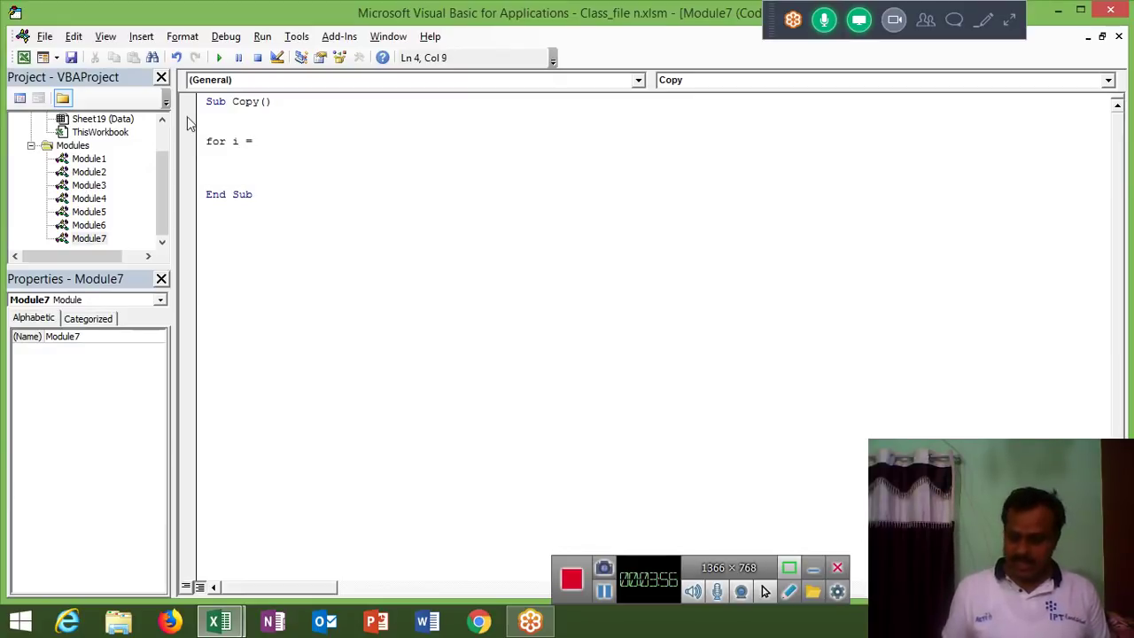
{"action": "type", "text": "2 to"}
{"action": "key", "text": "alt+F11"}
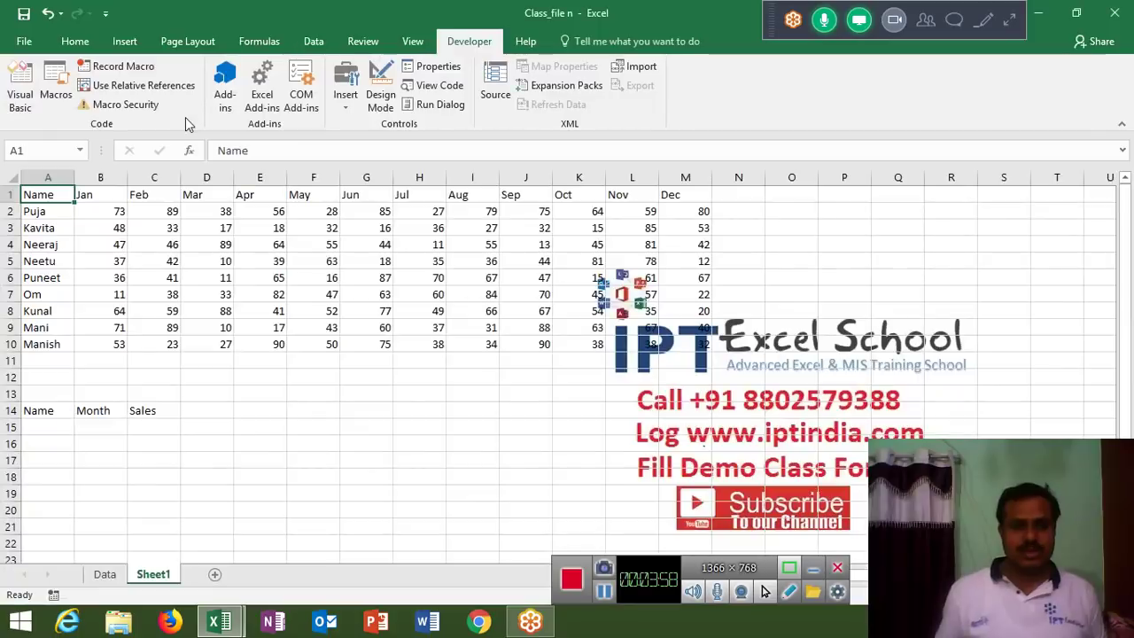
{"action": "key", "text": "ctrl+shift+Down"}
{"action": "key", "text": "Right"}
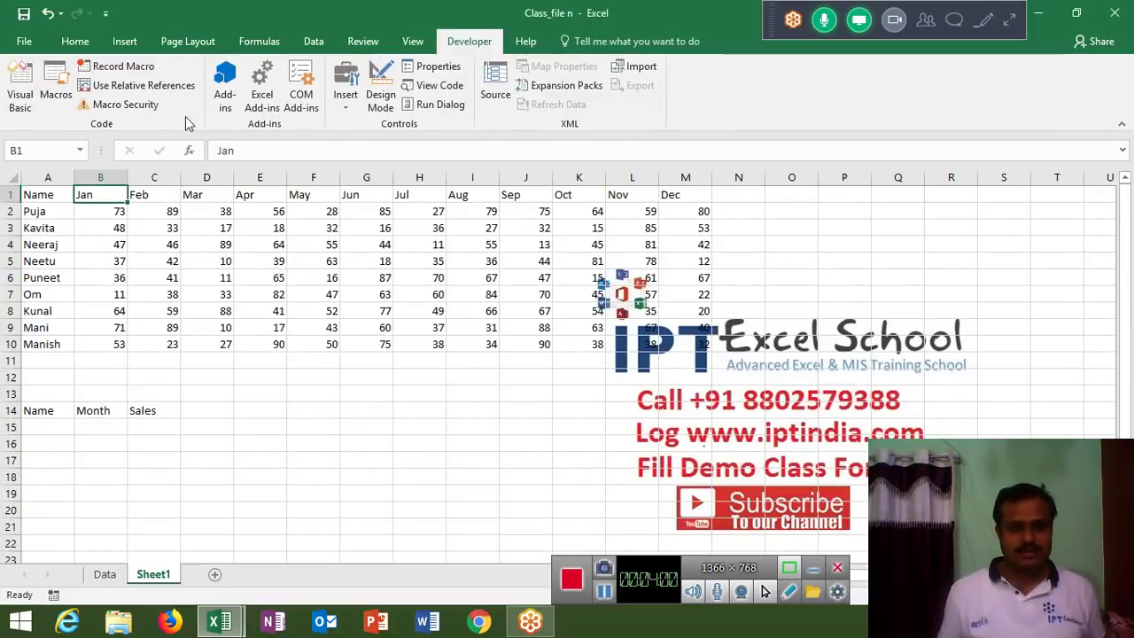
{"action": "key", "text": "ctrl+shift+Right"}
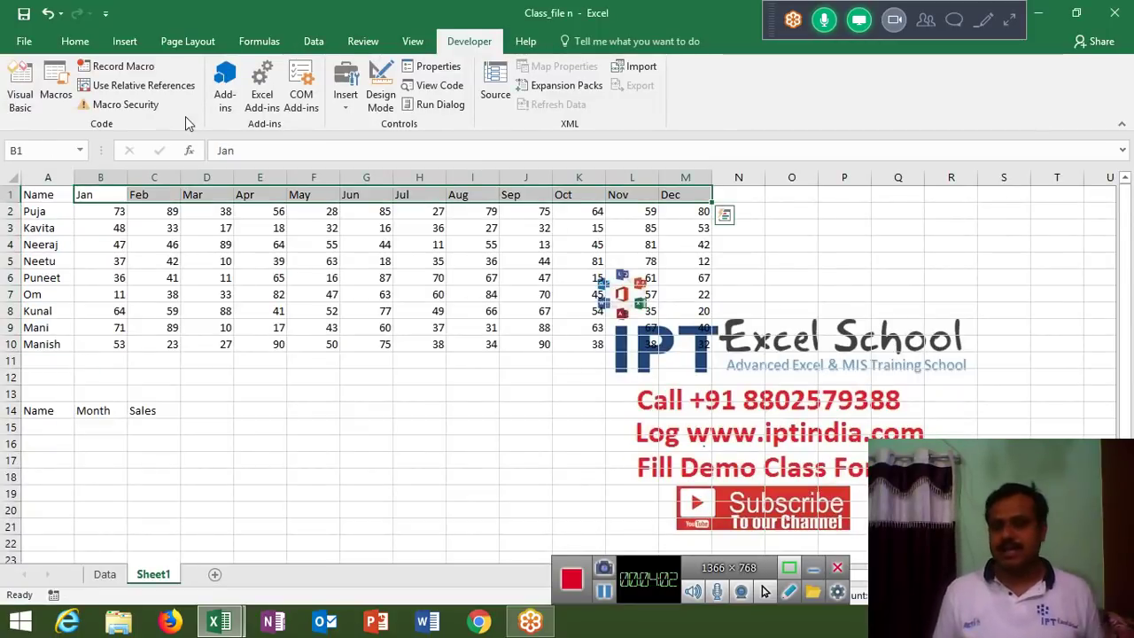
{"action": "key", "text": "Right"}
{"action": "key", "text": "ctrl+Right"}
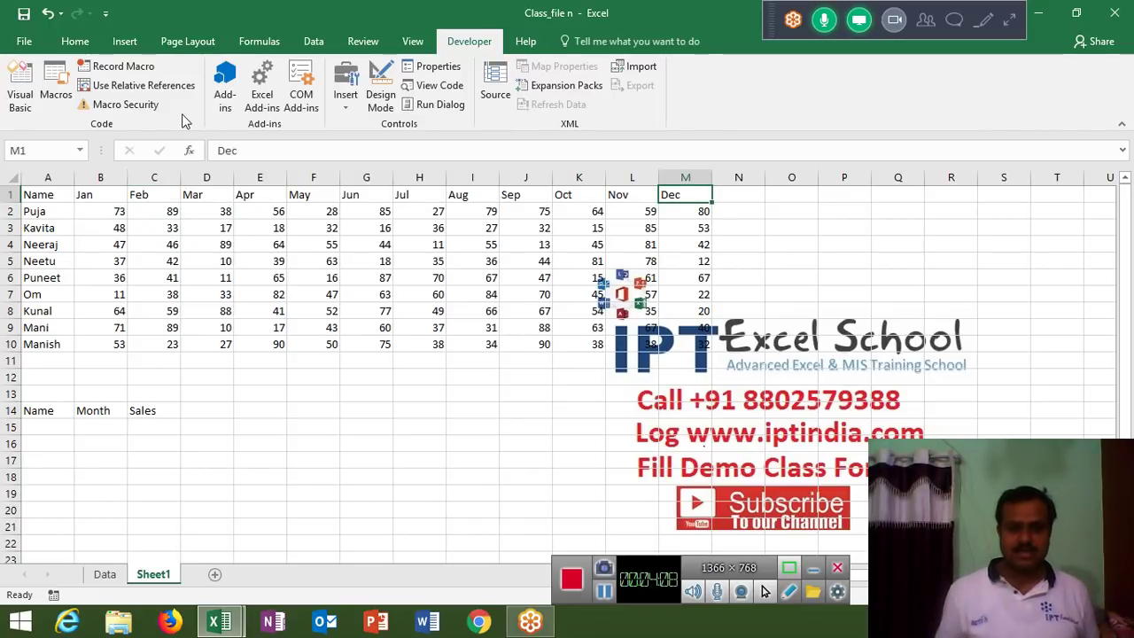
{"action": "key", "text": "Right"}
{"action": "key", "text": "shift+Right"}
{"action": "key", "text": "shift+Right"}
{"action": "key", "text": "shift+Right"}
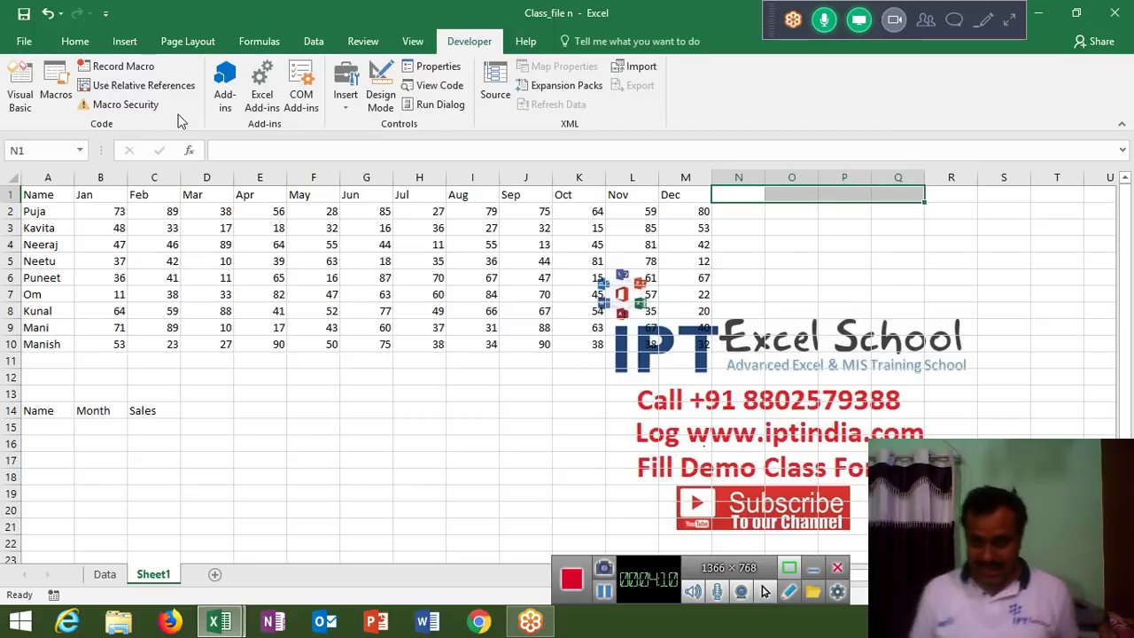
{"action": "key", "text": "Left"}
{"action": "key", "text": "Left"}
{"action": "key", "text": "alt+F11"}
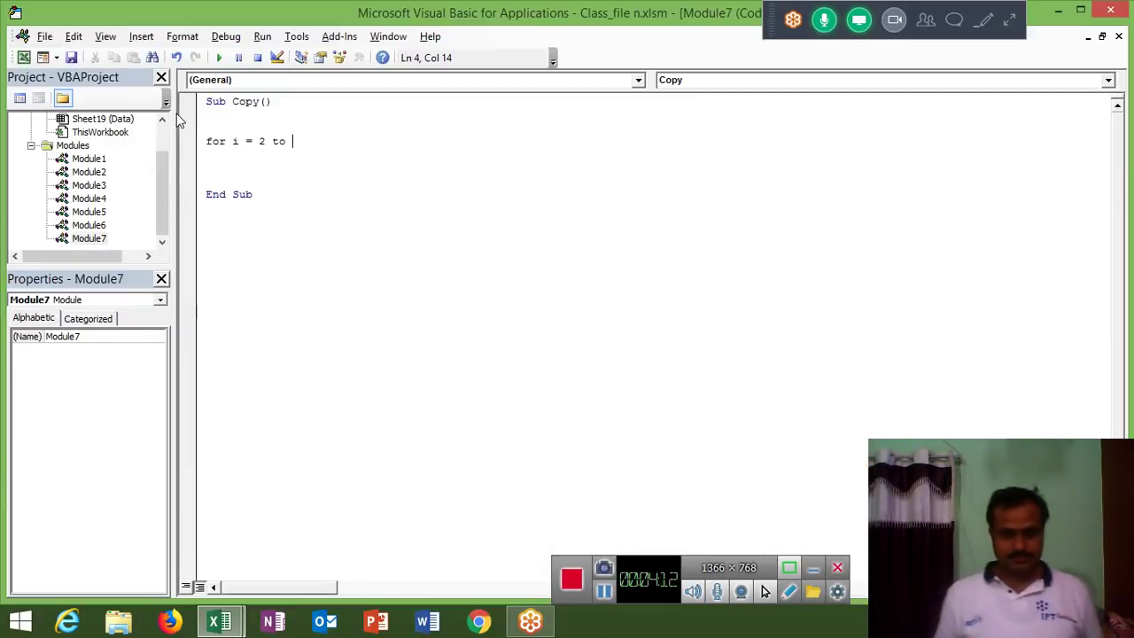
Complete the loop's end value as Range("xfd1").End(xlToLeft).Column
{"action": "type", "text": "ran"}
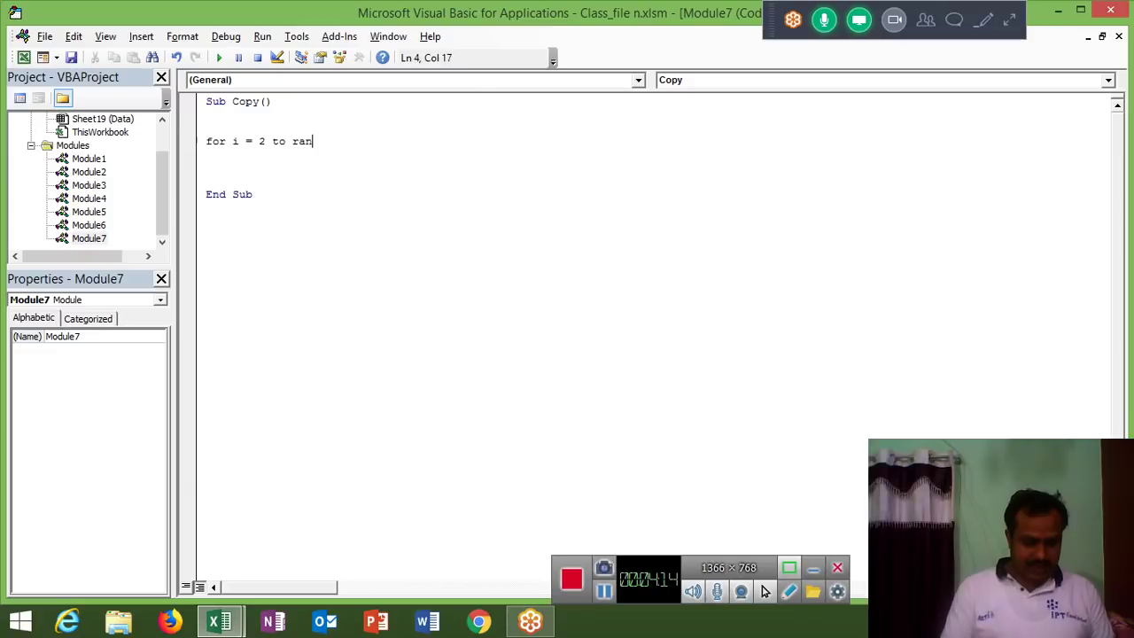
{"action": "type", "text": "ge(\"xfd"}
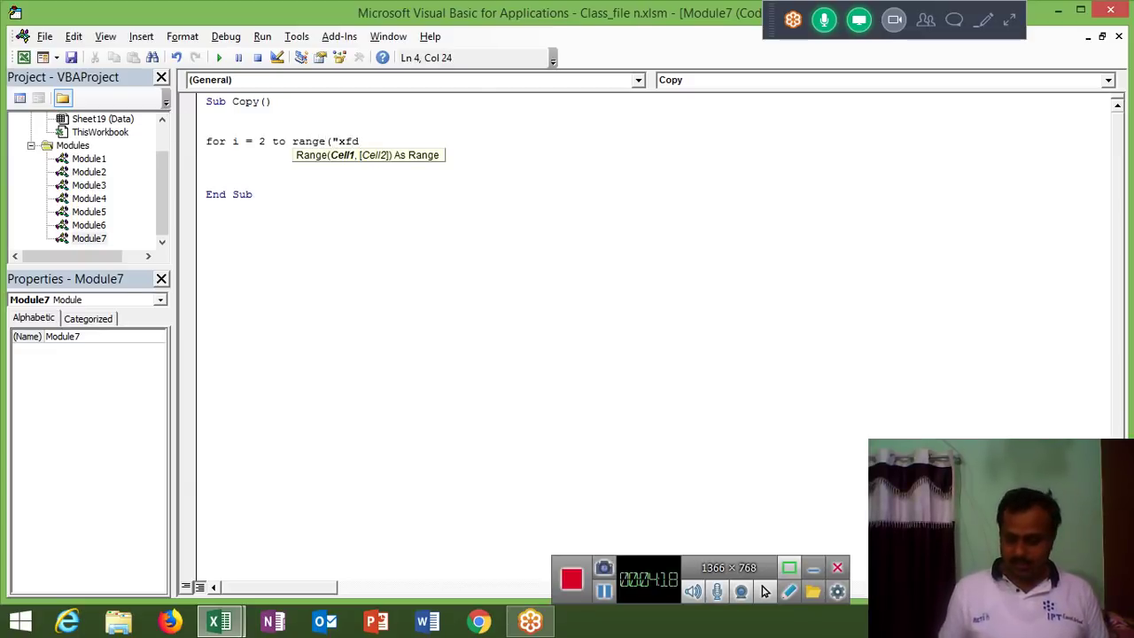
{"action": "type", "text": "1\")."}
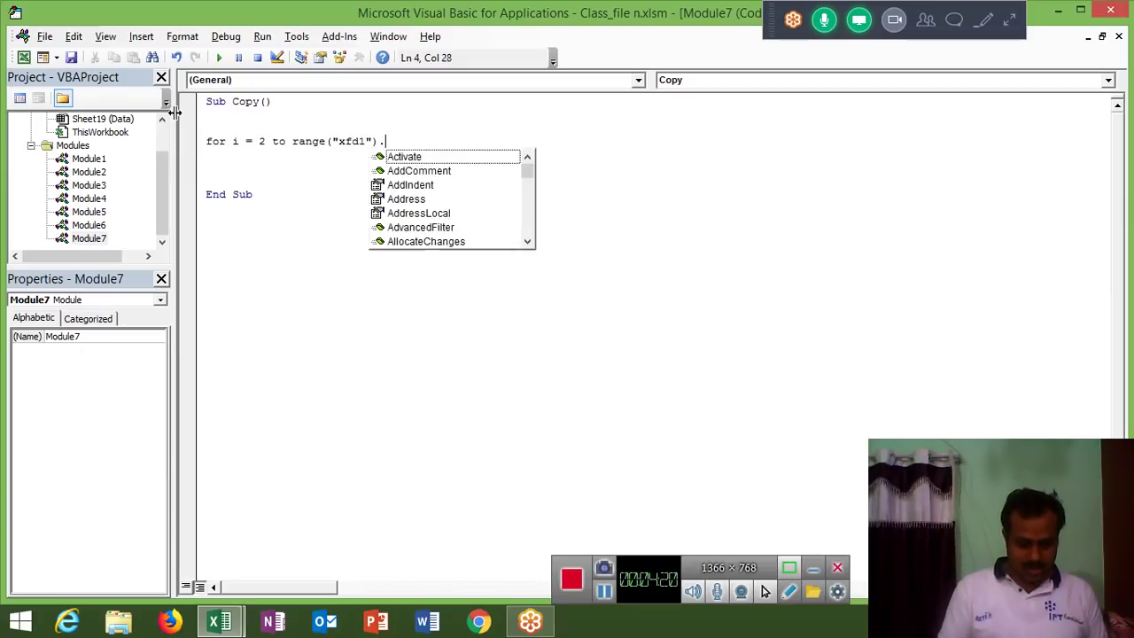
{"action": "type", "text": "en"}
{"action": "key", "text": "Tab"}
{"action": "type", "text": "("}
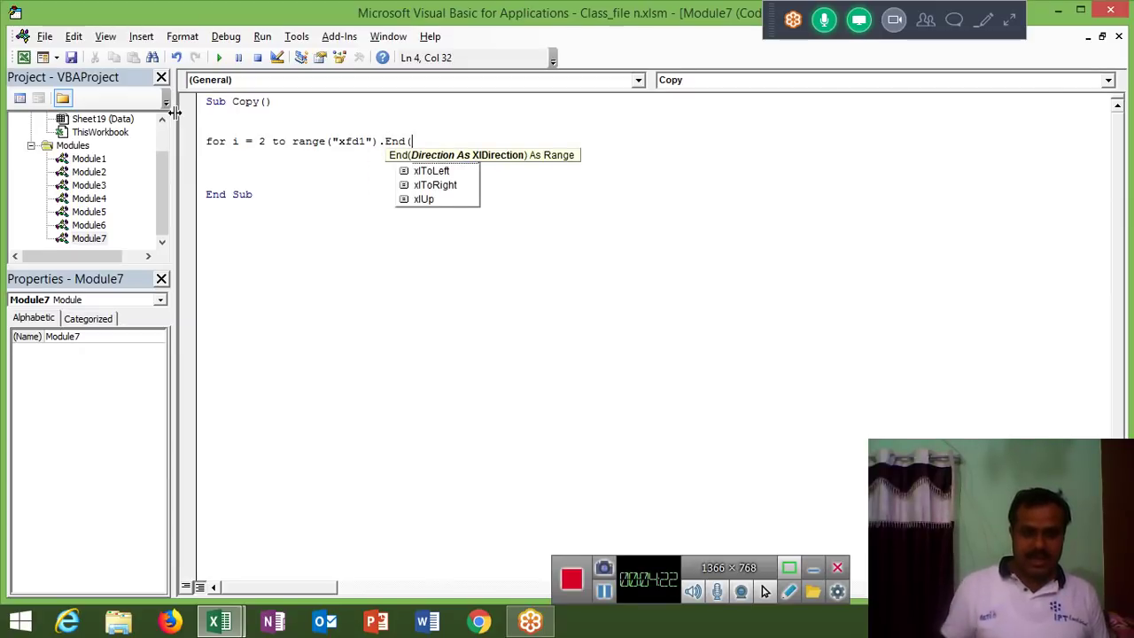
{"action": "key", "text": "Down"}
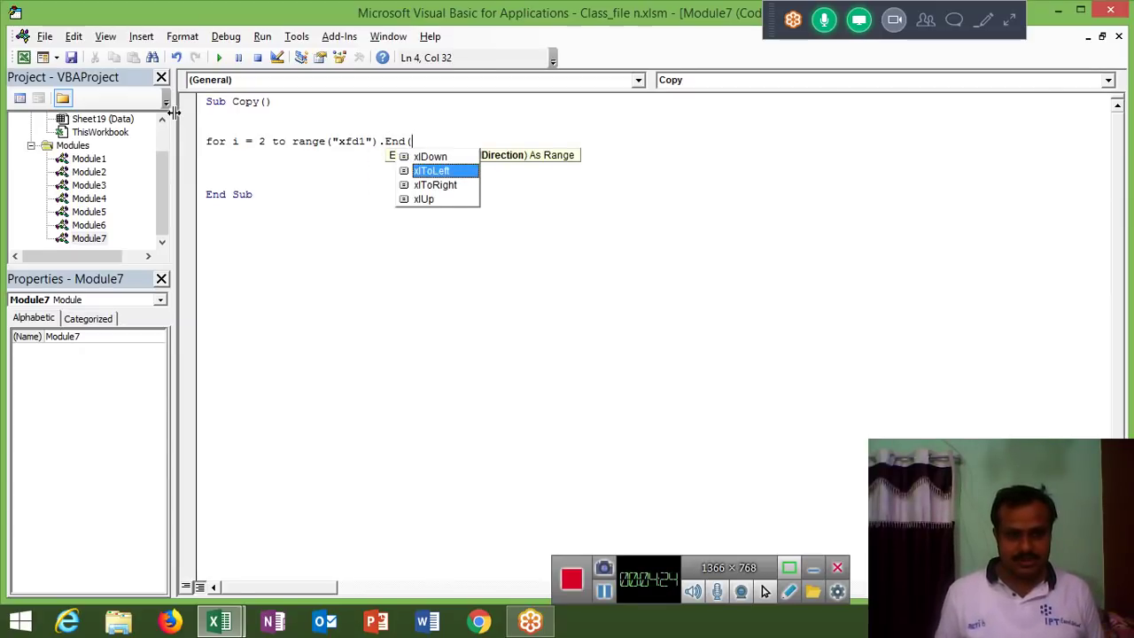
{"action": "key", "text": "Tab"}
{"action": "type", "text": ")"}
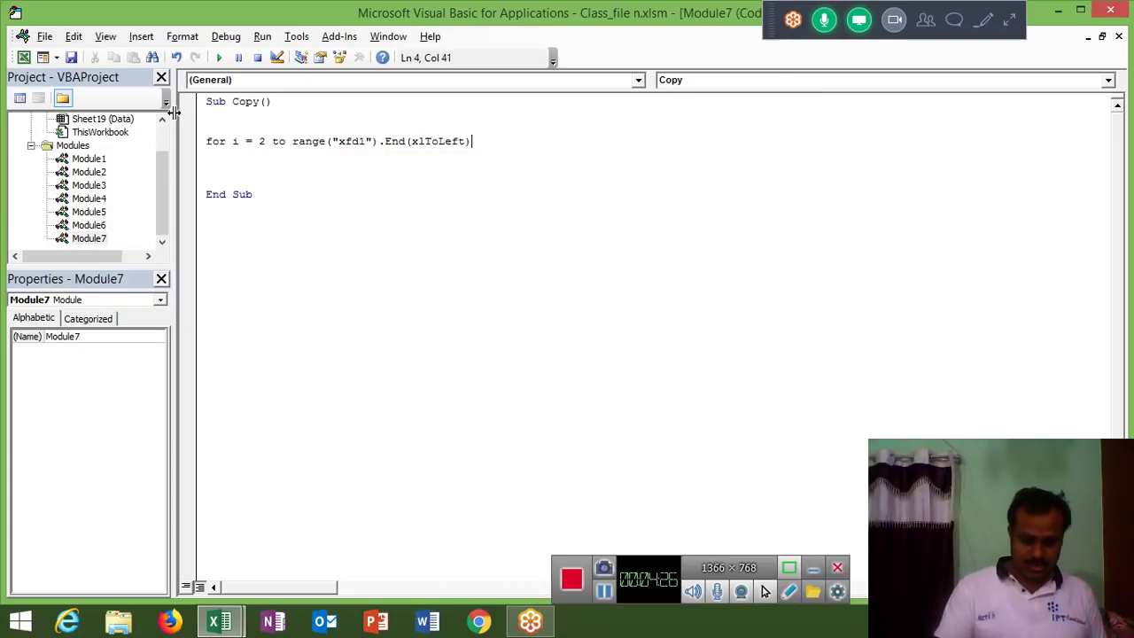
{"action": "type", "text": ".cle"}
{"action": "key", "text": "Tab"}
{"action": "key", "text": "BackSpace"}
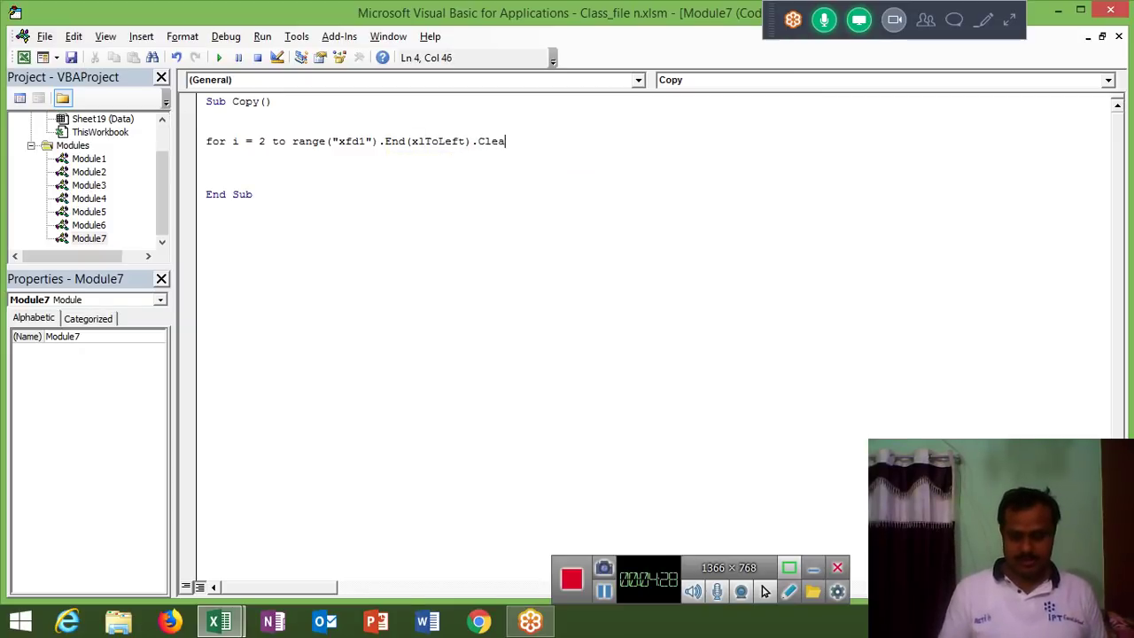
{"action": "type", "text": ".co"}
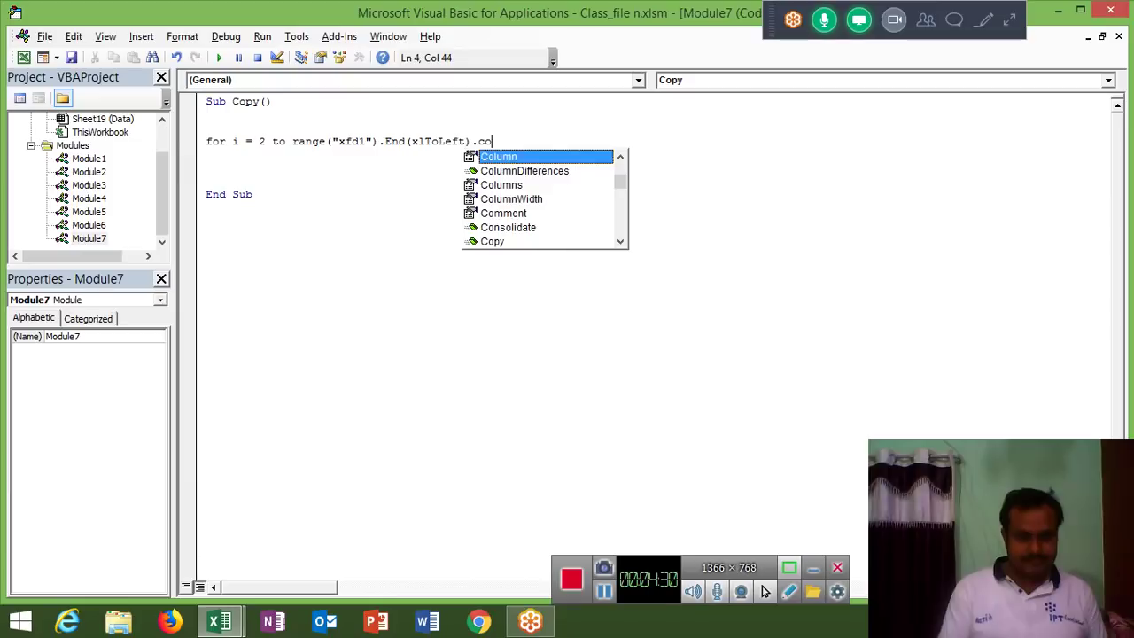
{"action": "key", "text": "Return"}
Demonstrate on the sheet how jumping left from XFD1 lands on the Dec header
{"action": "key", "text": "alt+F11"}
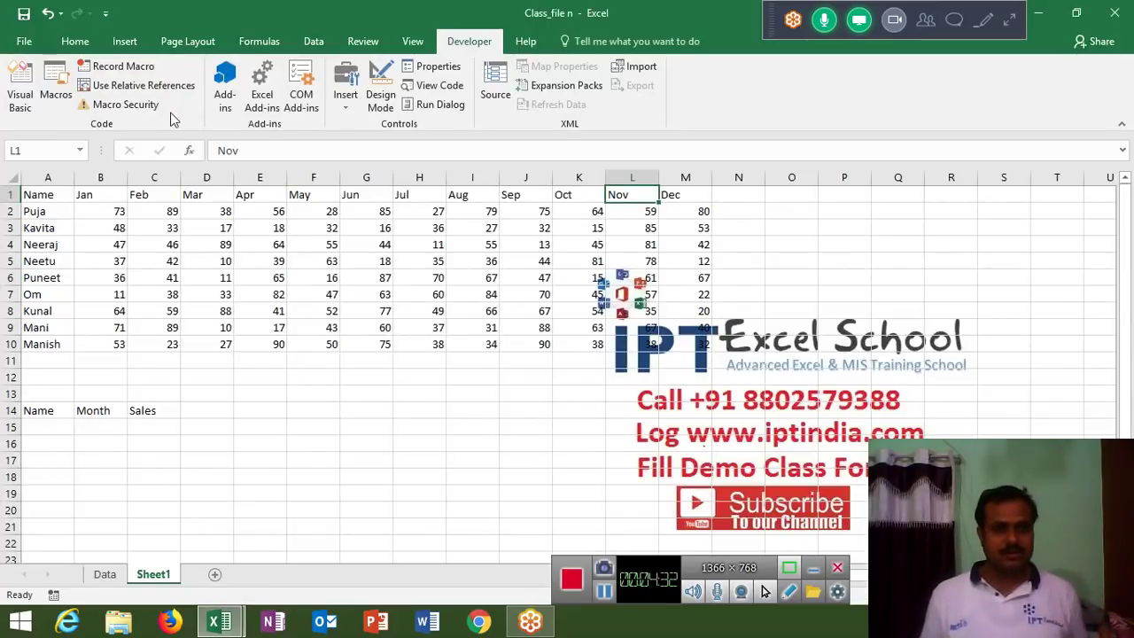
{"action": "key", "text": "Right"}
{"action": "key", "text": "Right"}
{"action": "key", "text": "ctrl+Right"}
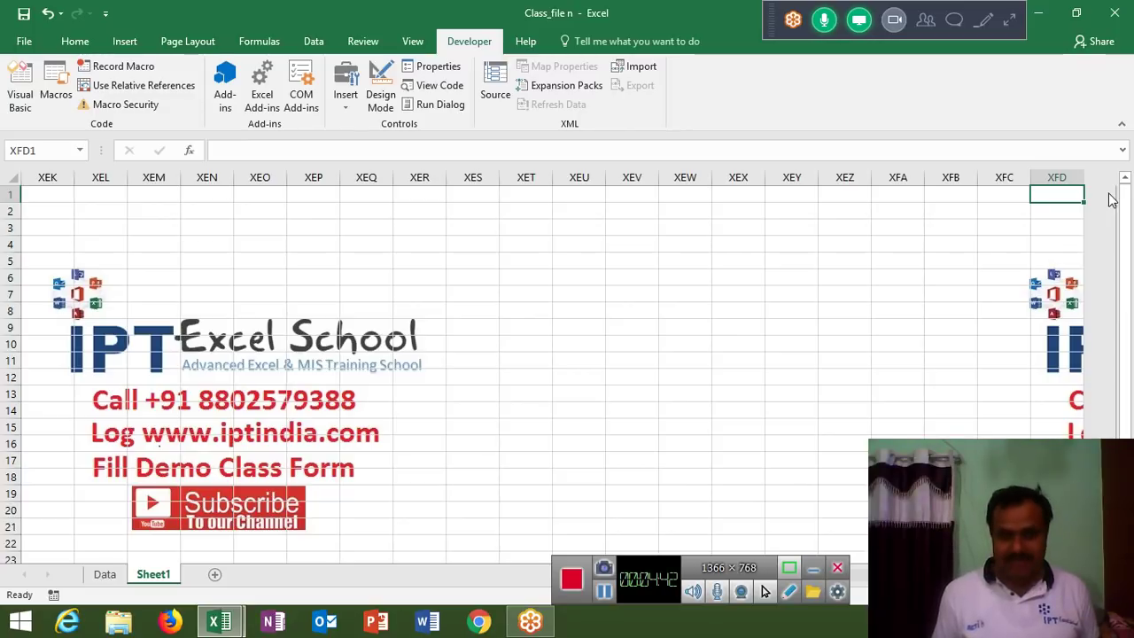
{"action": "key", "text": "ctrl+Left"}
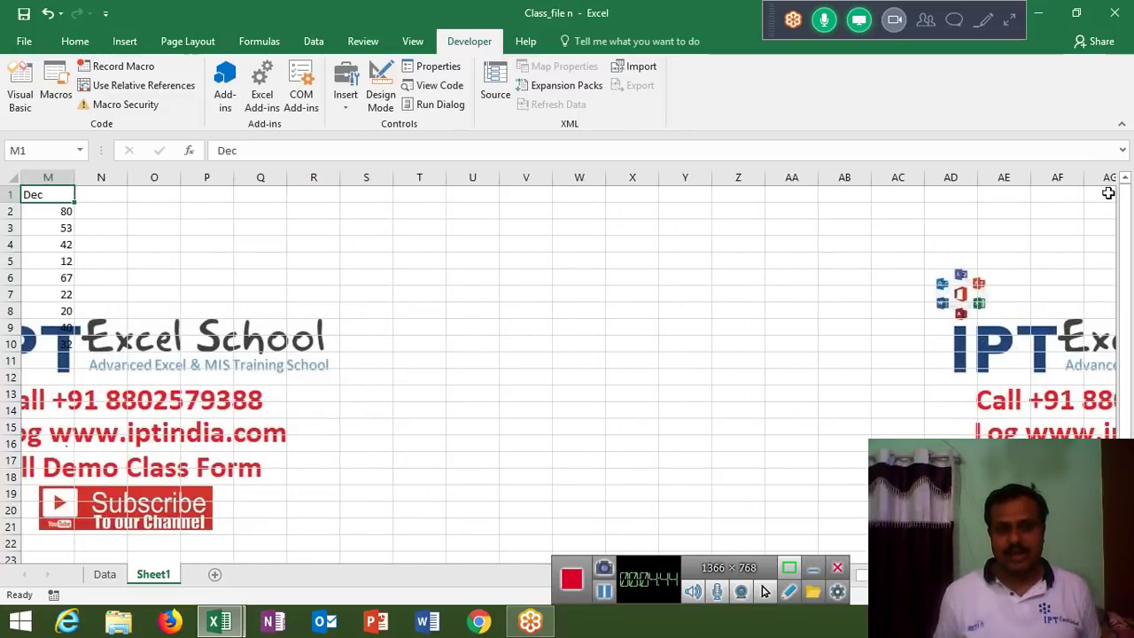
{"action": "scroll", "coordinate": [704, 546], "scroll_direction": "left", "scroll_amount": 6}
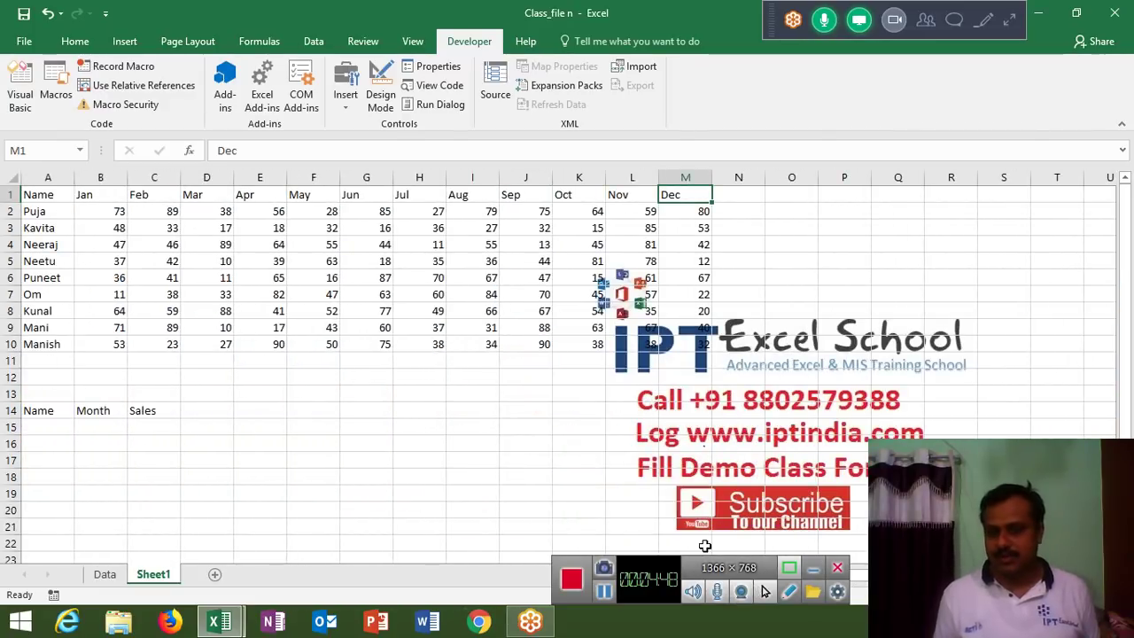
{"action": "key", "text": "alt+Tab"}
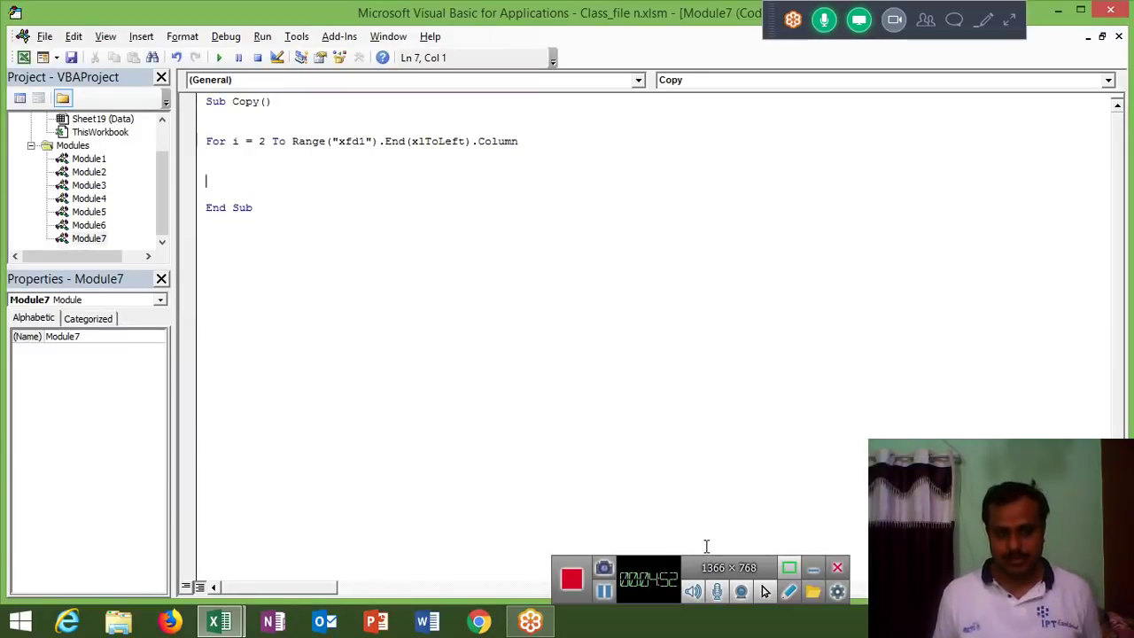
Check the empty header cells to the right of Dec in row 1
{"action": "key", "text": "shift+Down"}
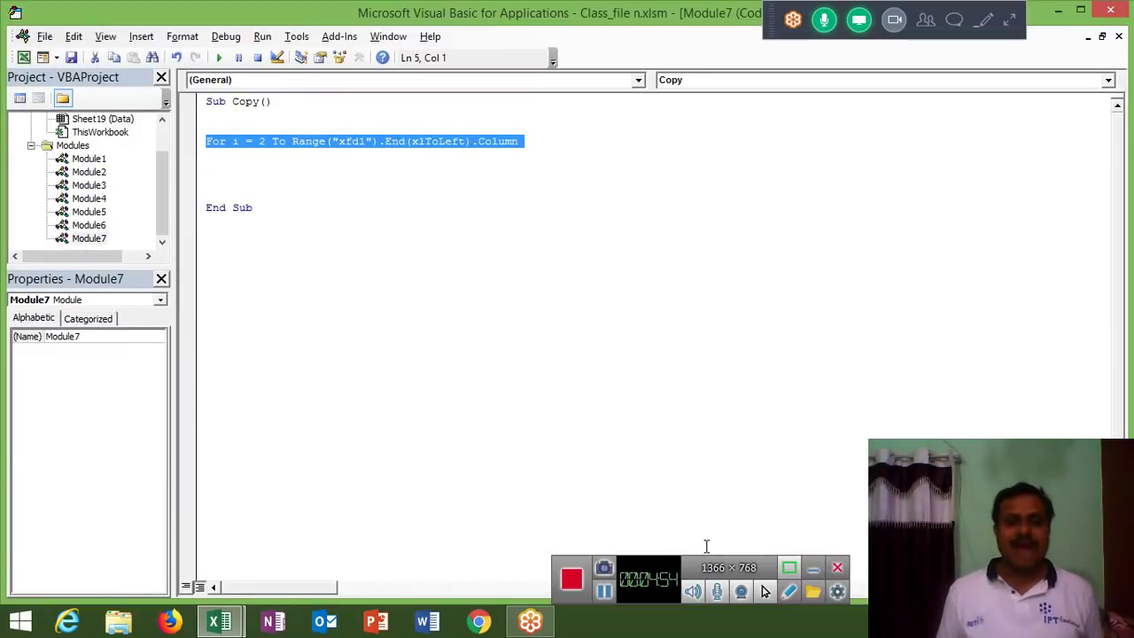
{"action": "key", "text": "alt+Tab"}
{"action": "key", "text": "Right"}
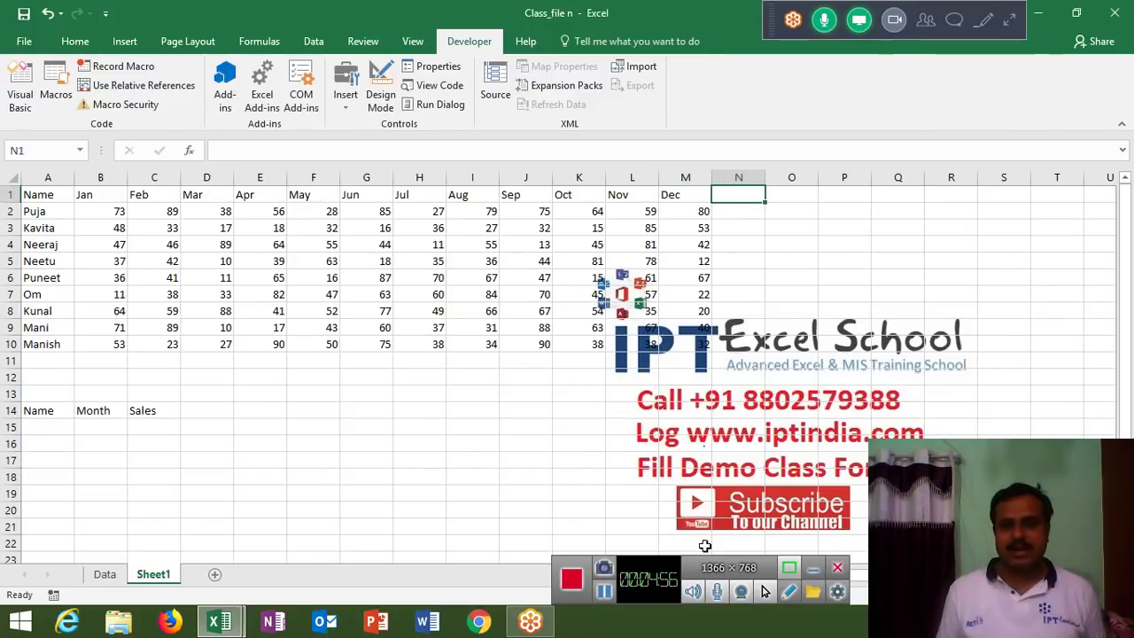
{"action": "key", "text": "Right"}
{"action": "key", "text": "Right"}
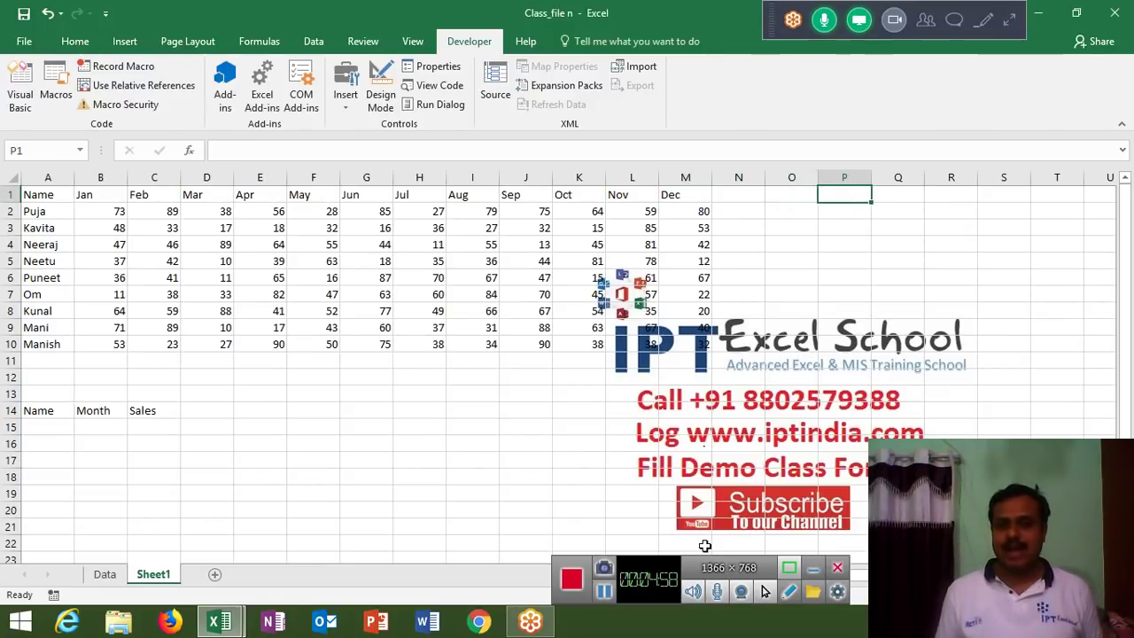
{"action": "key", "text": "Right"}
{"action": "key", "text": "Left"}
Add blank lines inside the For loop above Next i for the loop body
{"action": "key", "text": "alt+F11"}
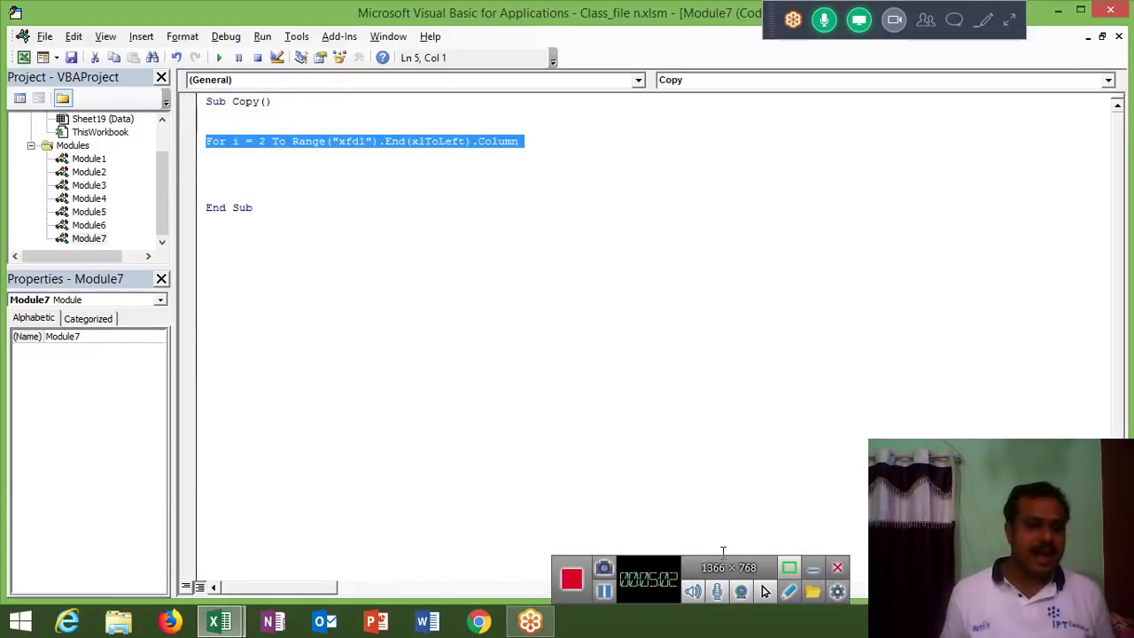
{"action": "key", "text": "Up"}
{"action": "key", "text": "Up"}
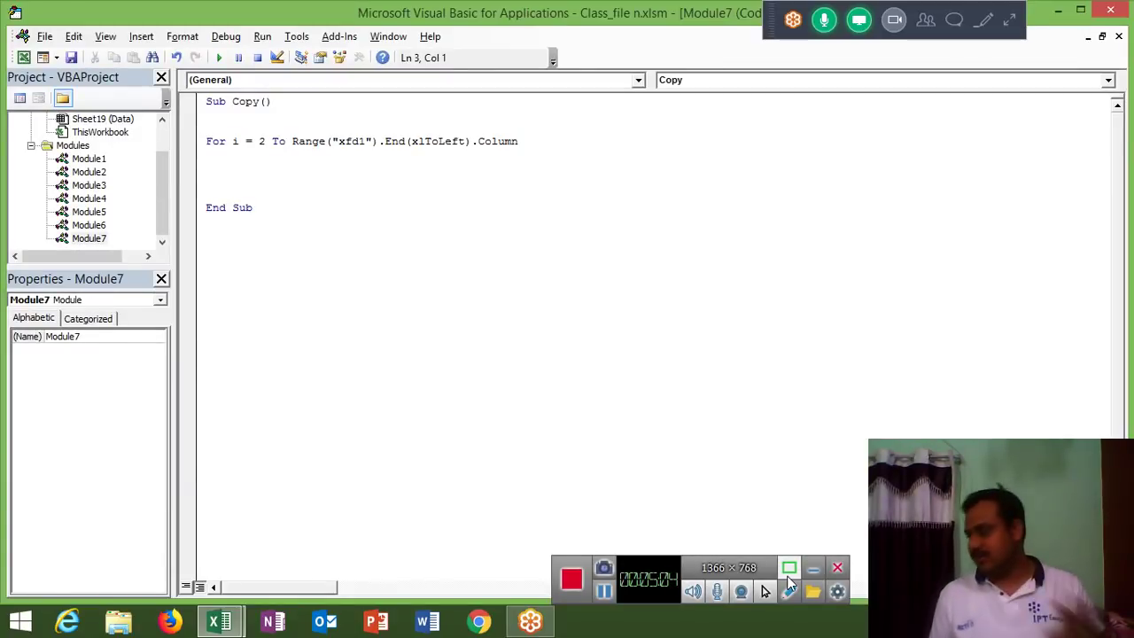
{"action": "key", "text": "Down"}
{"action": "key", "text": "Down"}
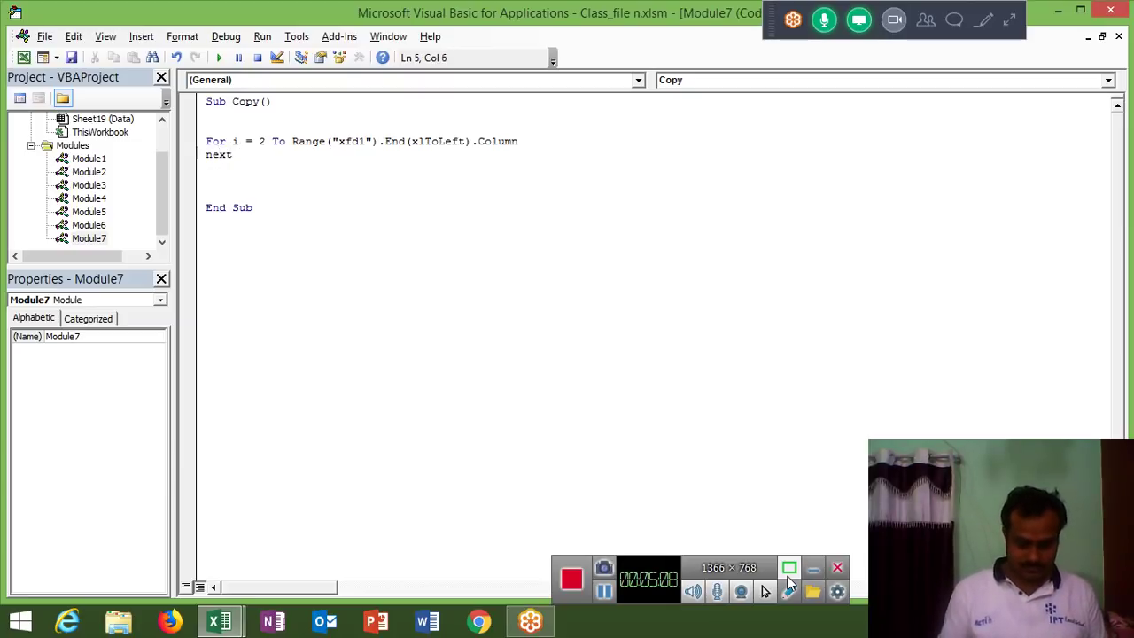
{"action": "key", "text": "Left"}
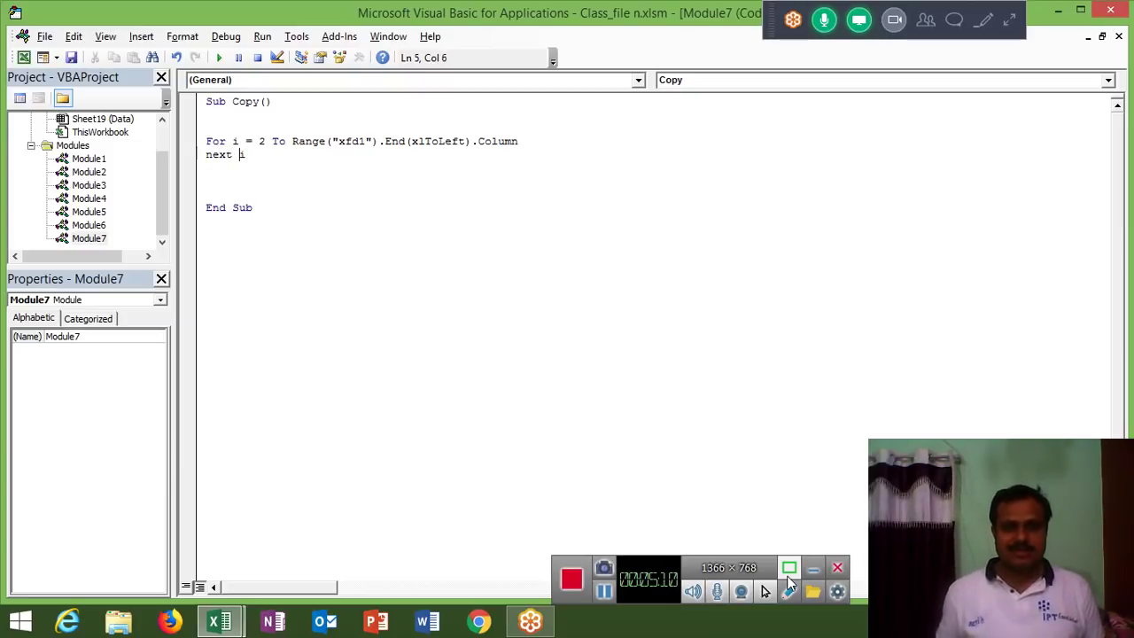
{"action": "key", "text": "Return"}
{"action": "key", "text": "Return"}
{"action": "key", "text": "Return"}
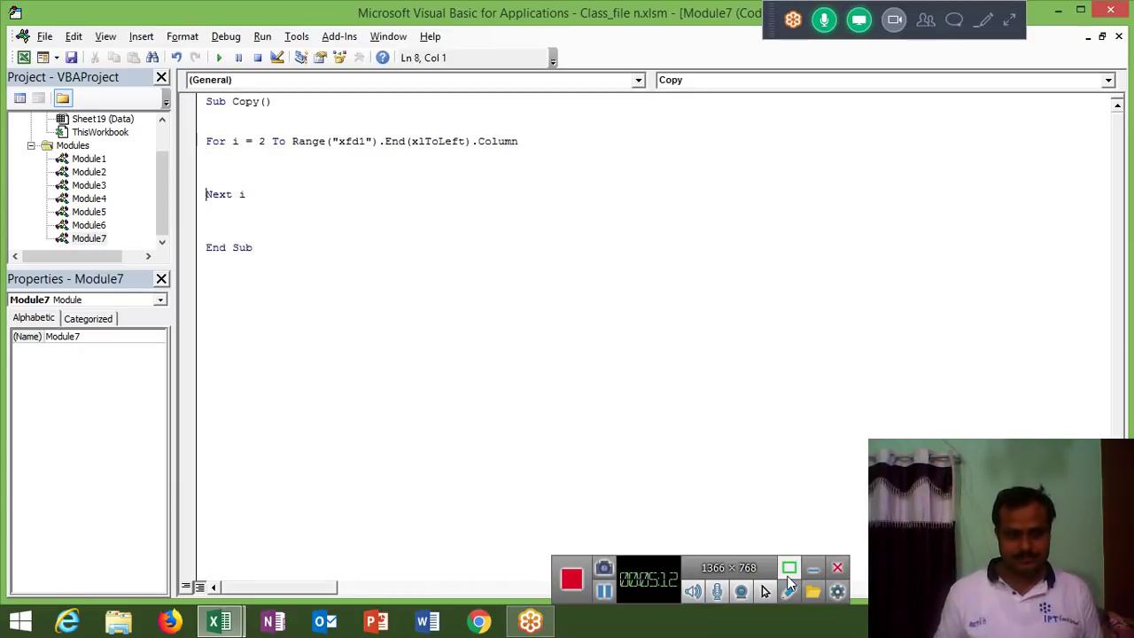
{"action": "key", "text": "Return"}
{"action": "key", "text": "Up"}
{"action": "key", "text": "Return"}
{"action": "key", "text": "Up"}
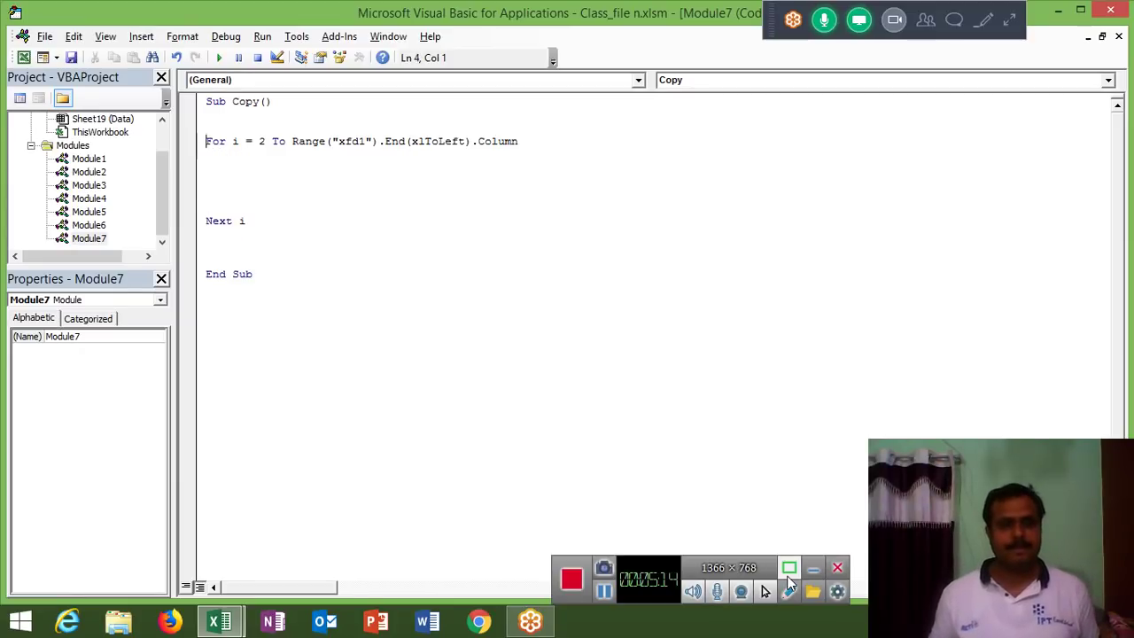
{"action": "key", "text": "shift+Down"}
{"action": "key", "text": "Right"}
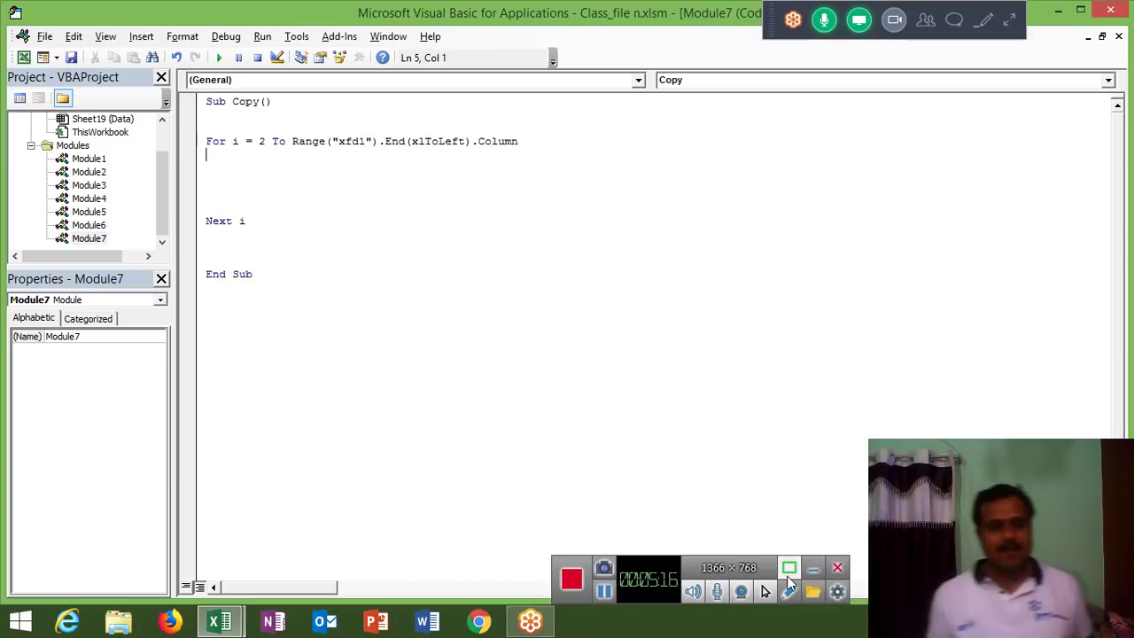
{"action": "key", "text": "Up"}
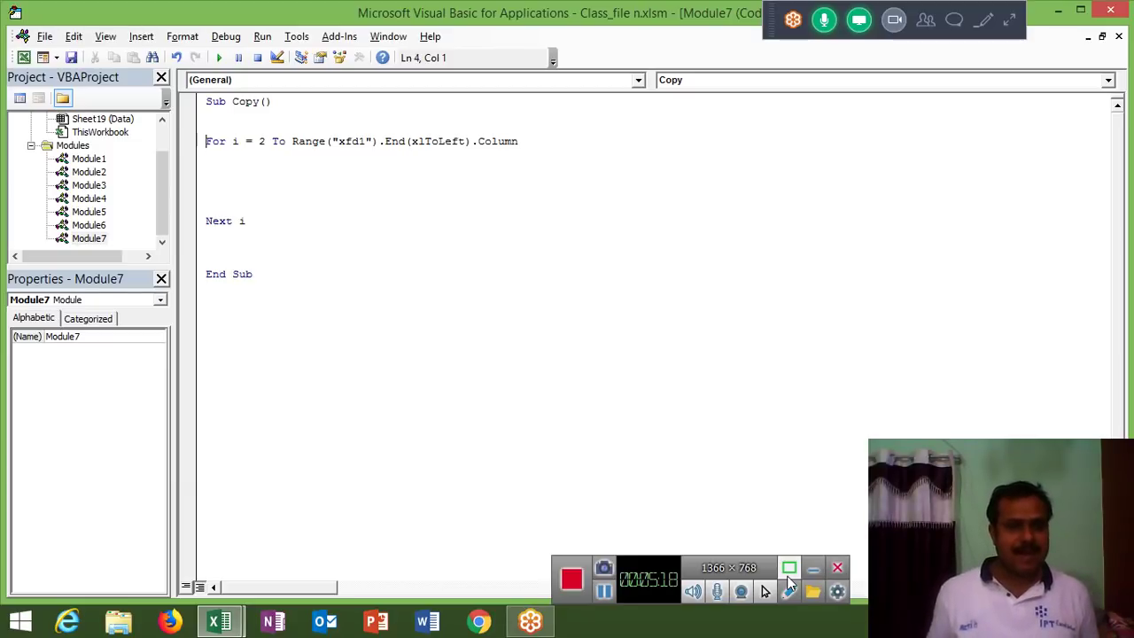
Select the names Puja through Manish in A2:A10 on Sheet1
{"action": "key", "text": "alt+F11"}
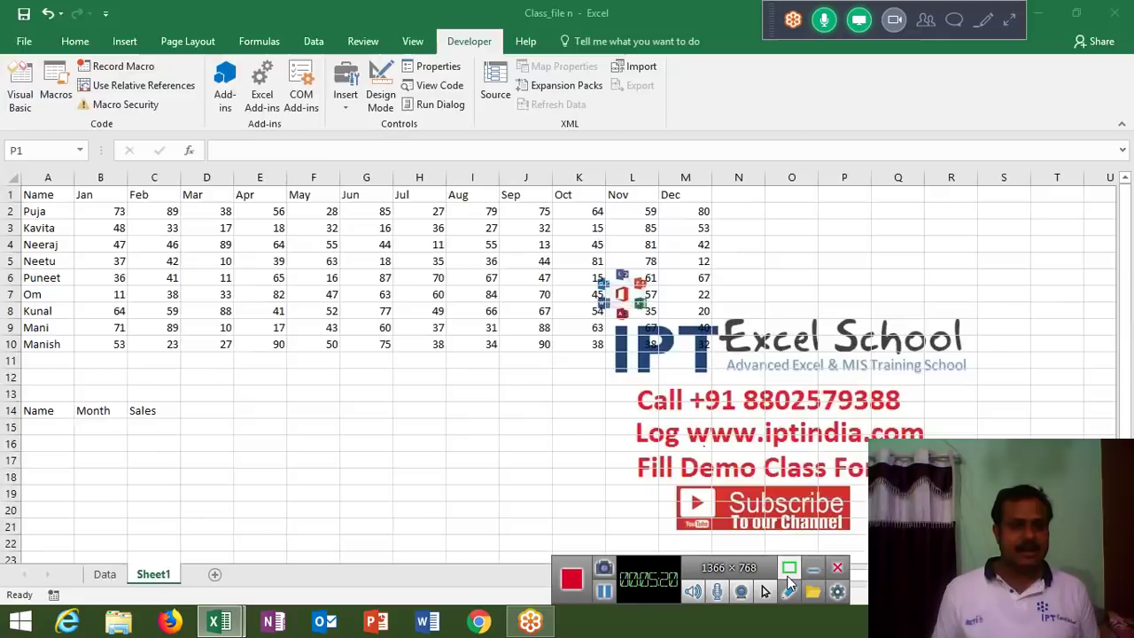
{"action": "key", "text": "Left"}
{"action": "key", "text": "Left"}
{"action": "key", "text": "Left"}
{"action": "key", "text": "Left"}
{"action": "key", "text": "ctrl+Left"}
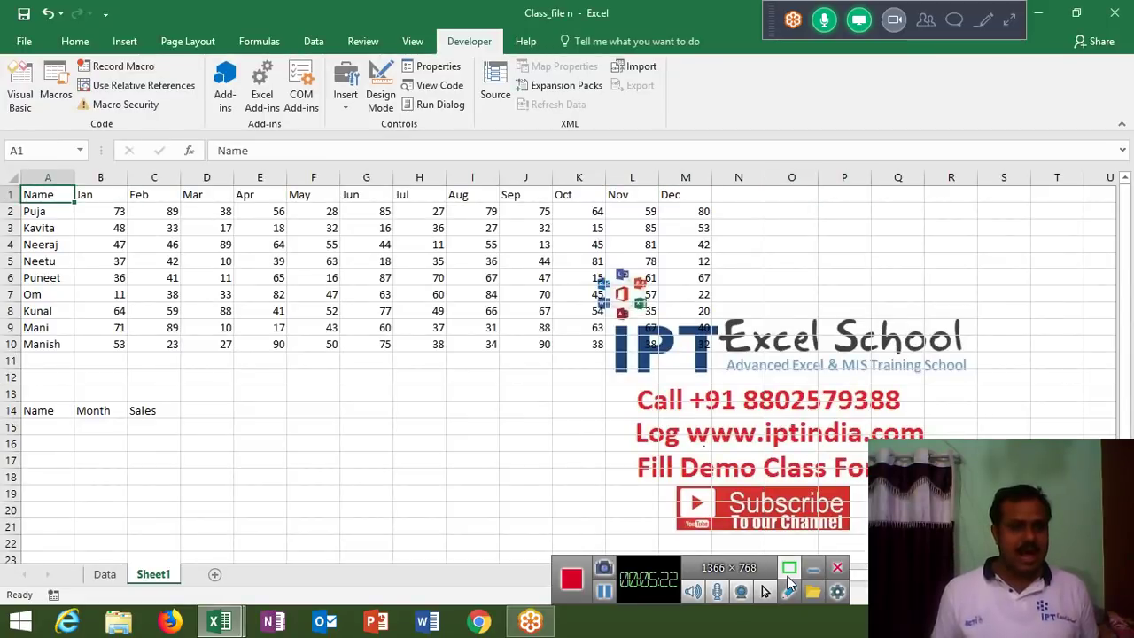
{"action": "key", "text": "Down"}
{"action": "key", "text": "ctrl+shift+Down"}
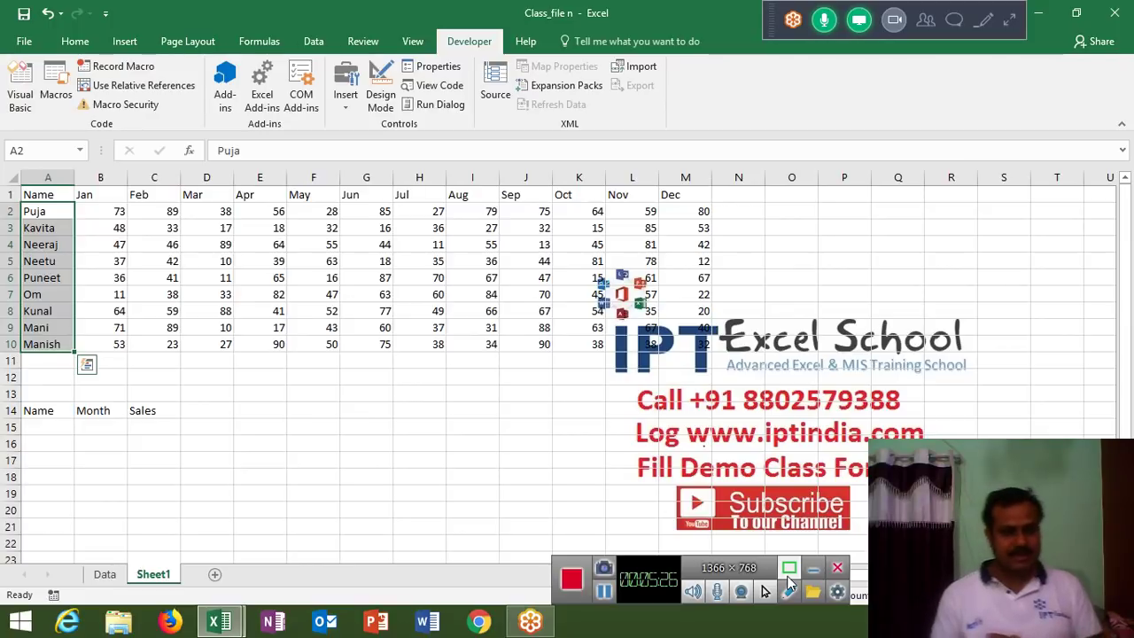
Begin the Range("A2:A10") statement in the loop and confirm that range on the sheet
{"action": "key", "text": "Down"}
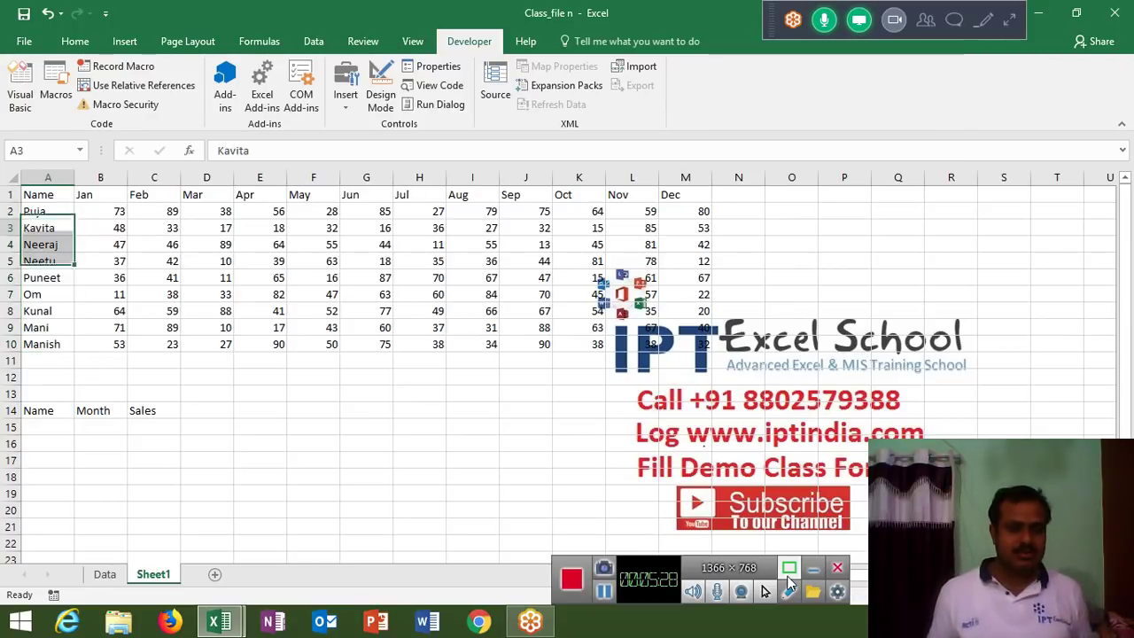
{"action": "key", "text": "Down"}
{"action": "key", "text": "Down"}
{"action": "key", "text": "Down"}
{"action": "key", "text": "Down"}
{"action": "key", "text": "Down"}
{"action": "key", "text": "Down"}
{"action": "key", "text": "Down"}
{"action": "key", "text": "alt+F11"}
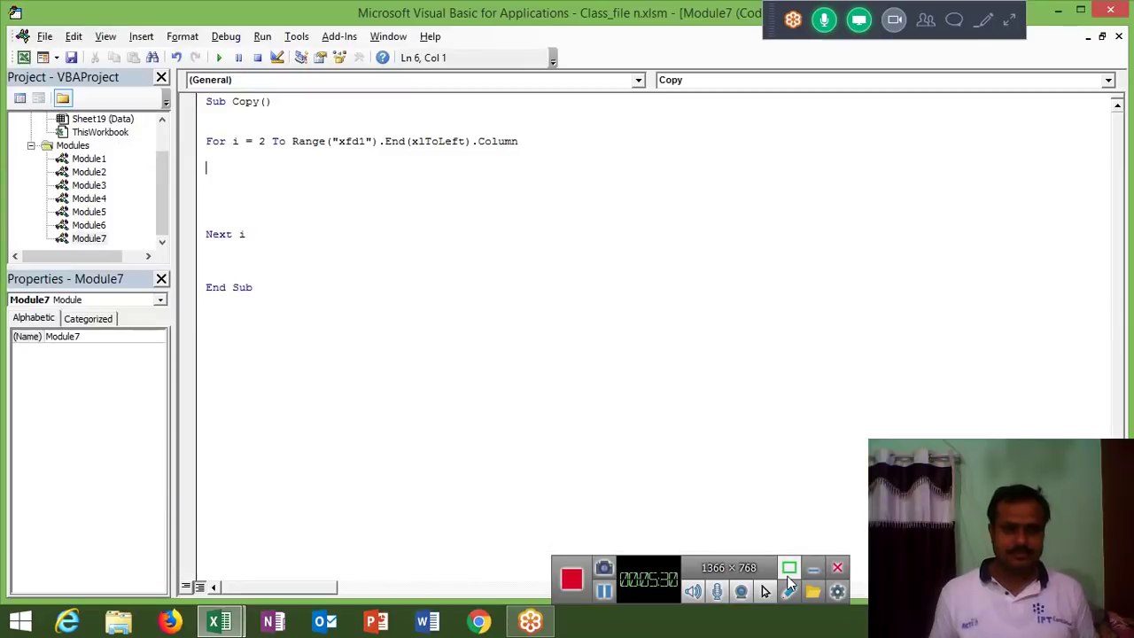
{"action": "type", "text": "range"}
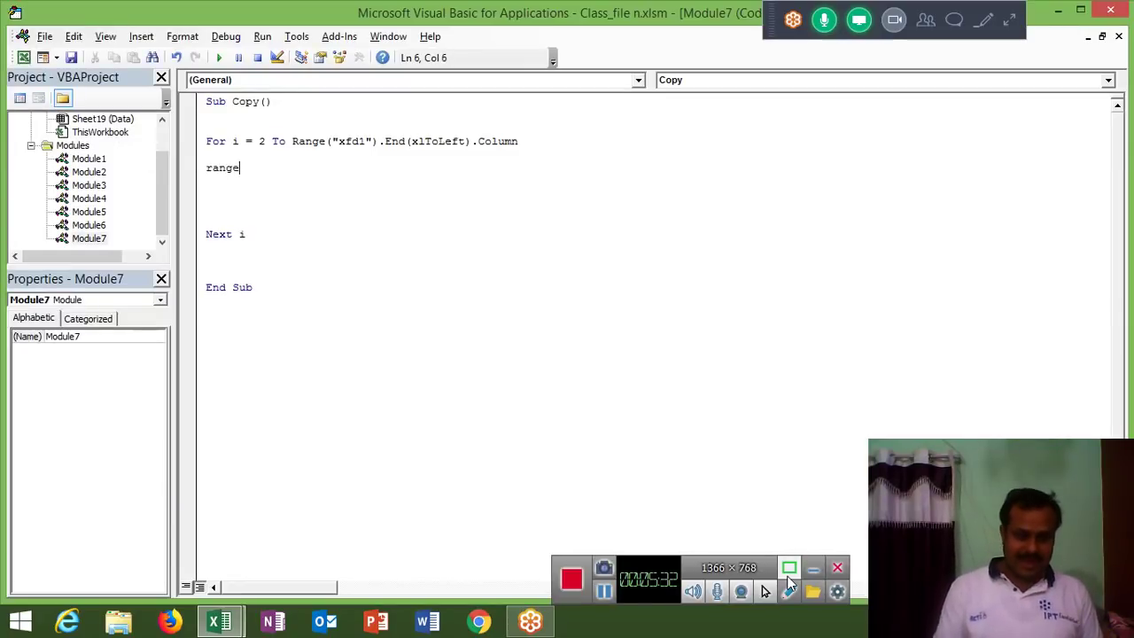
{"action": "type", "text": "(A2"}
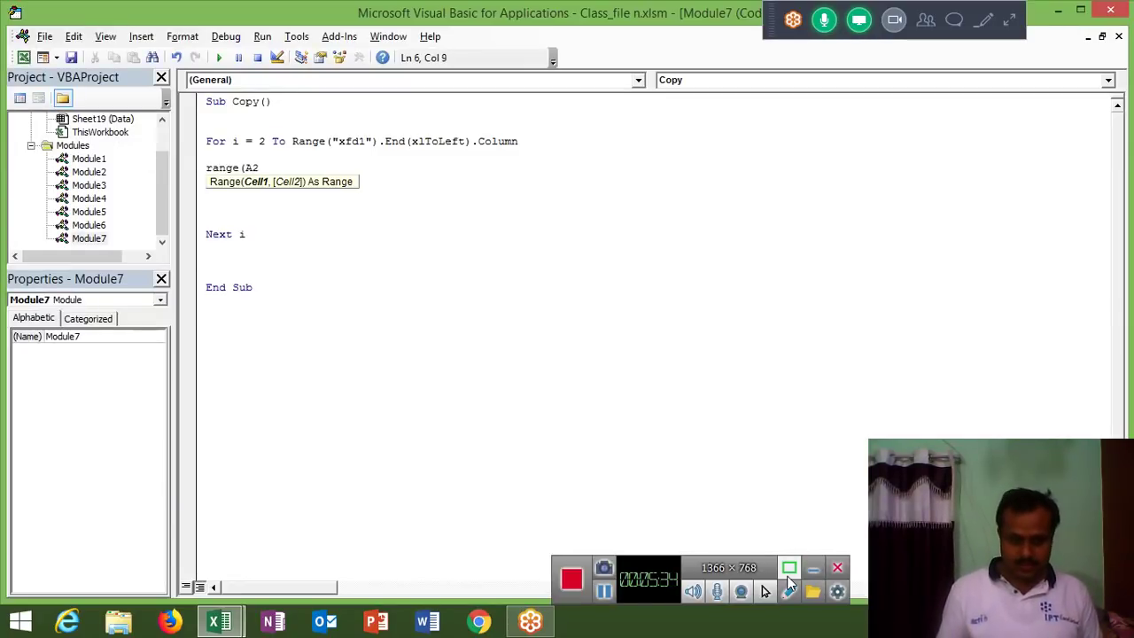
{"action": "key", "text": "BackSpace"}
{"action": "key", "text": "BackSpace"}
{"action": "type", "text": "\""}
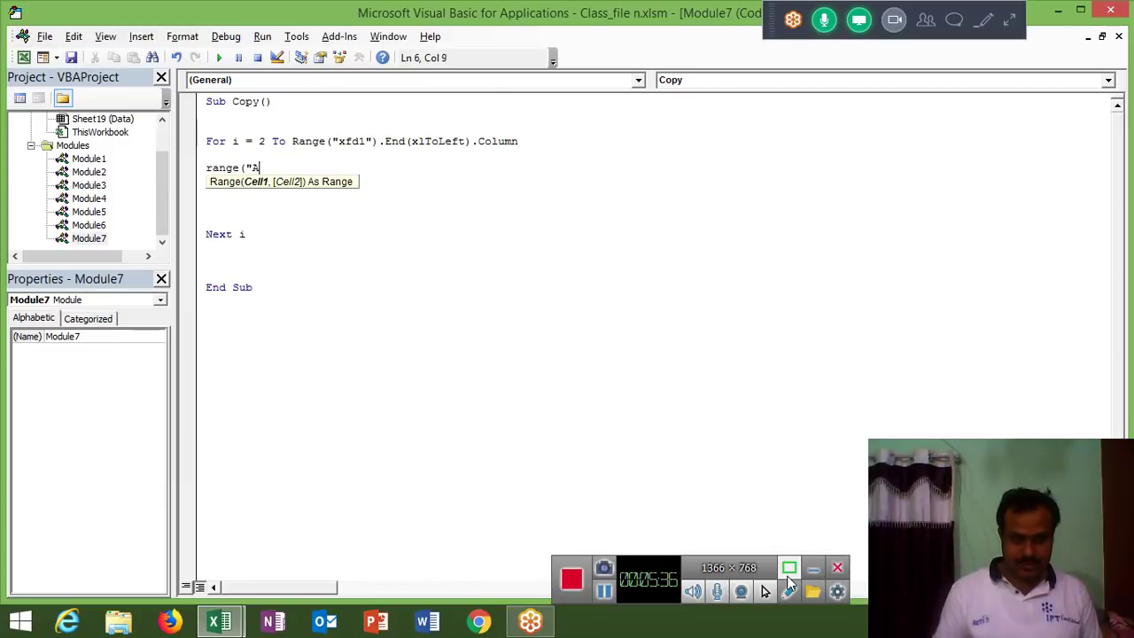
{"action": "type", "text": "2:"}
{"action": "key", "text": "alt+Tab"}
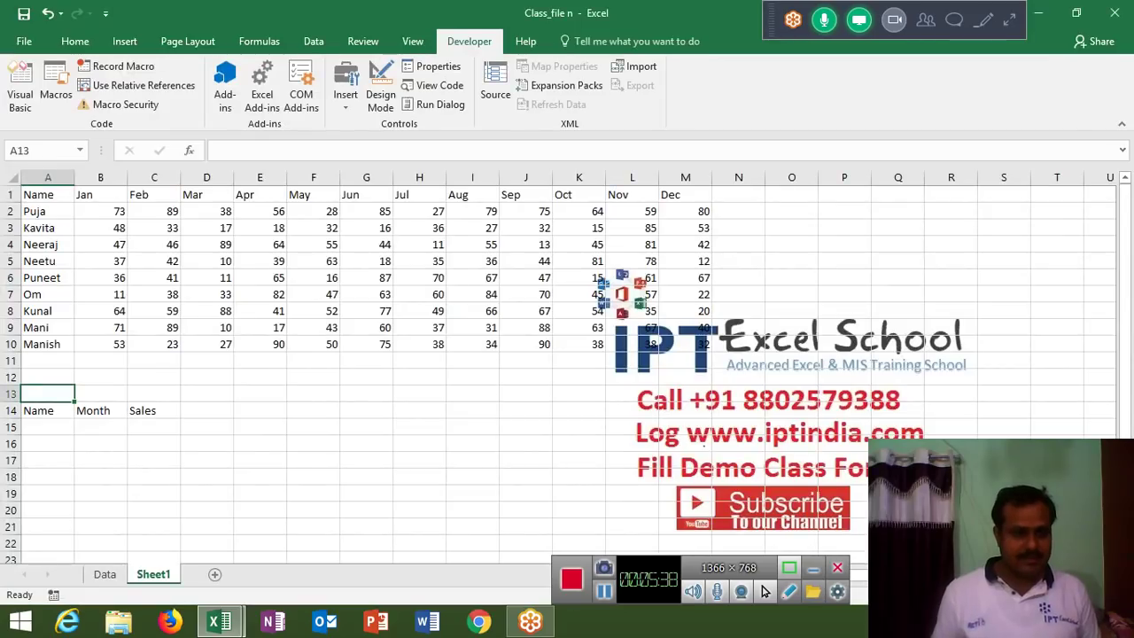
{"action": "key", "text": "Up"}
{"action": "key", "text": "Up"}
{"action": "key", "text": "Up"}
{"action": "key", "text": "ctrl+shift+Up"}
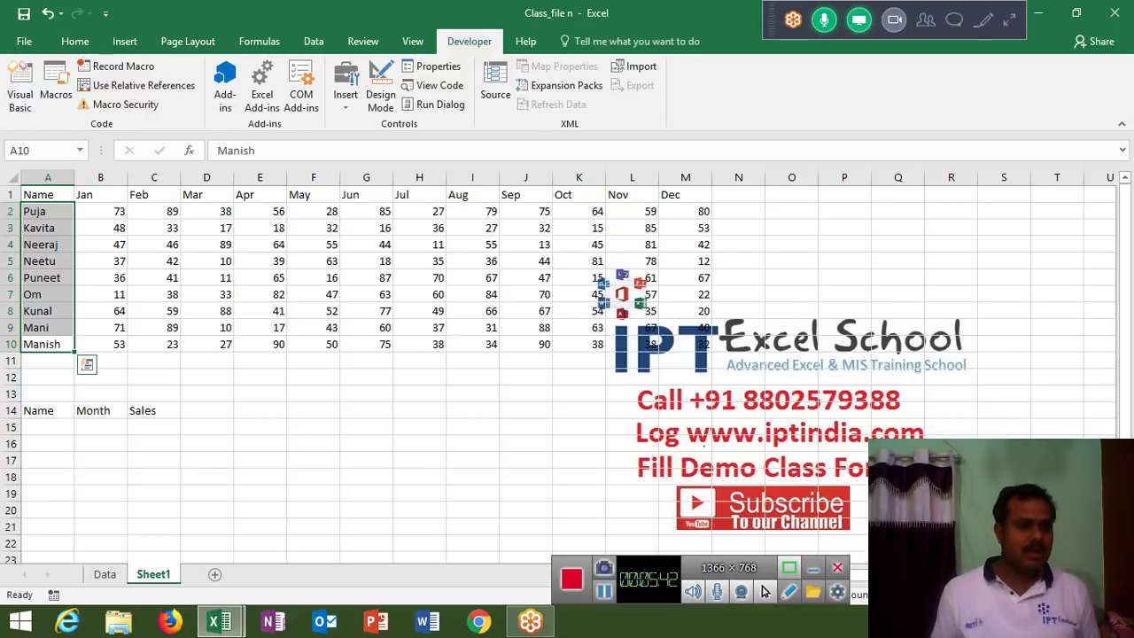
Complete the line as Range("A2:A10").Copy using the Copy suggestion
{"action": "key", "text": "alt+Tab"}
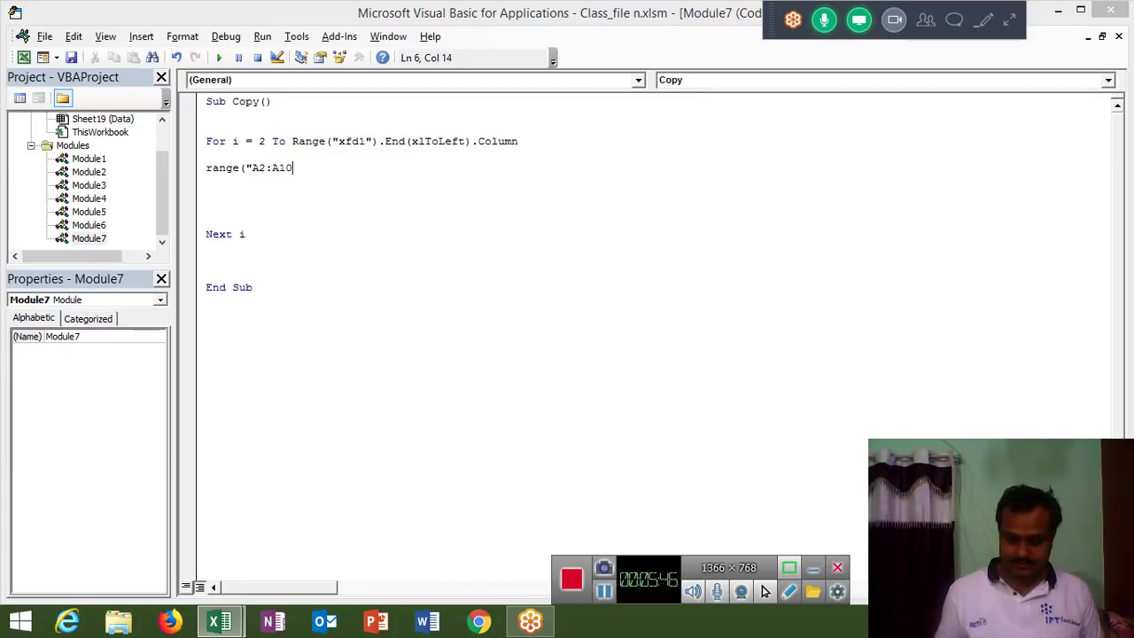
{"action": "type", "text": "."}
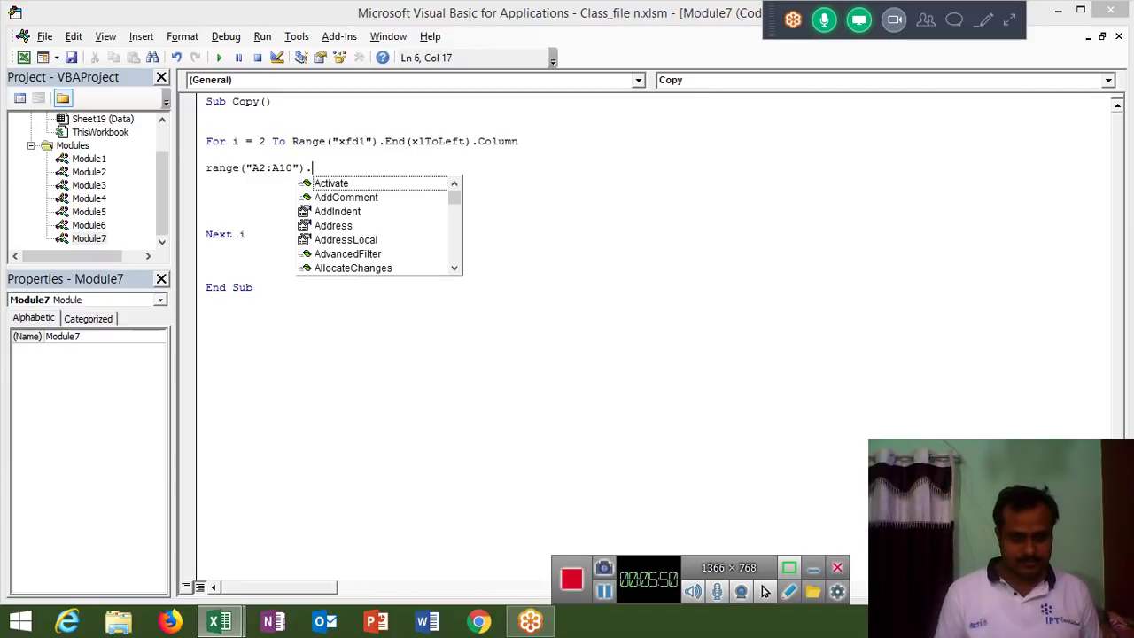
{"action": "type", "text": "co"}
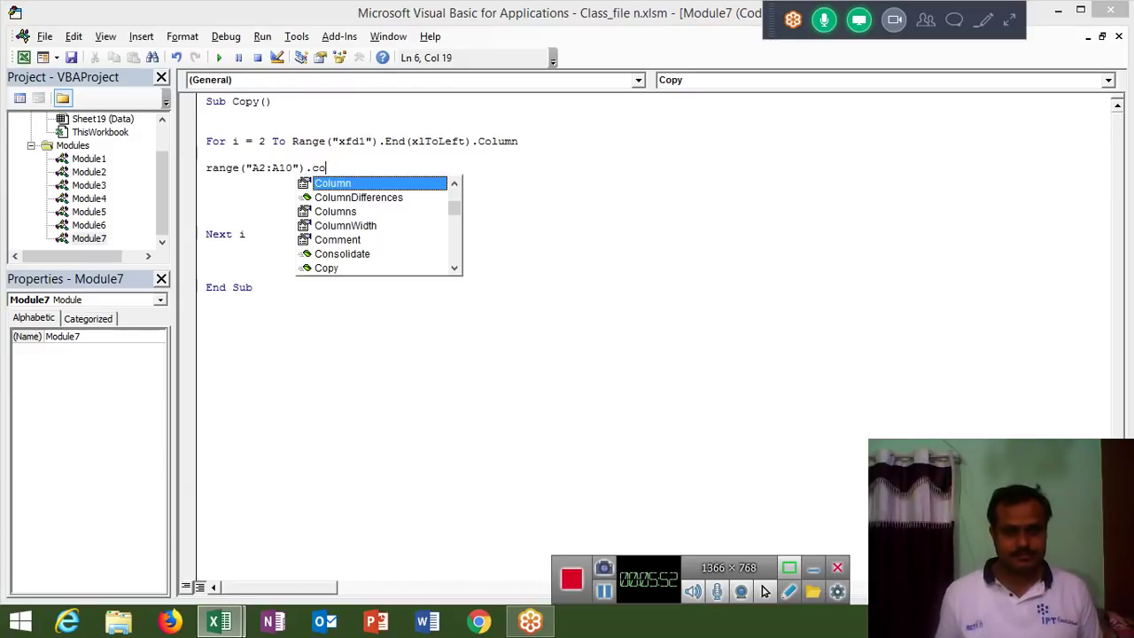
{"action": "key", "text": "Down"}
{"action": "key", "text": "Down"}
{"action": "key", "text": "Down"}
{"action": "key", "text": "Down"}
{"action": "key", "text": "Down"}
{"action": "key", "text": "Down"}
{"action": "key", "text": "Tab"}
{"action": "key", "text": "Return"}
{"action": "key", "text": "Return"}
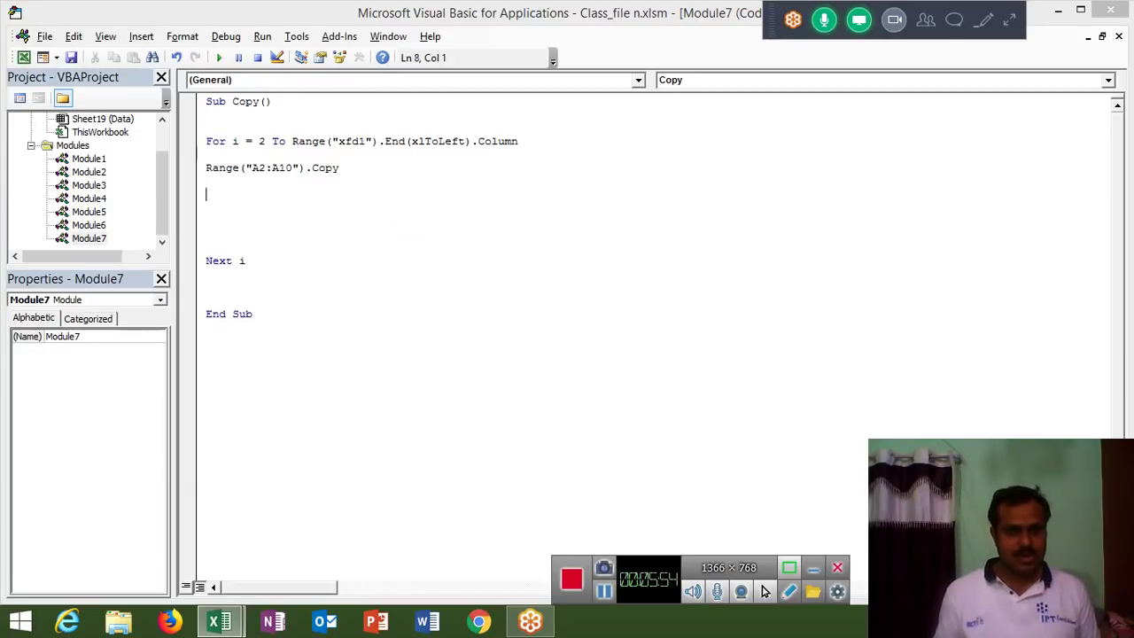
{"action": "key", "text": "alt+Tab"}
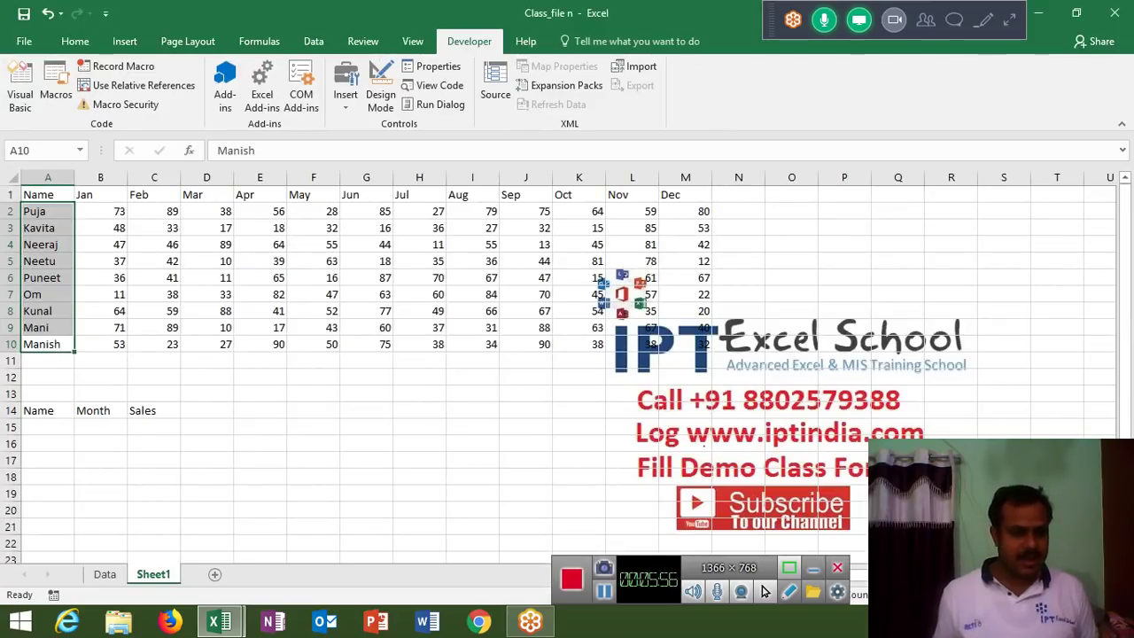
Pick A15 on the sheet, then begin the paste line's Range reference in the macro
{"action": "left_click", "coordinate": [64, 429]}
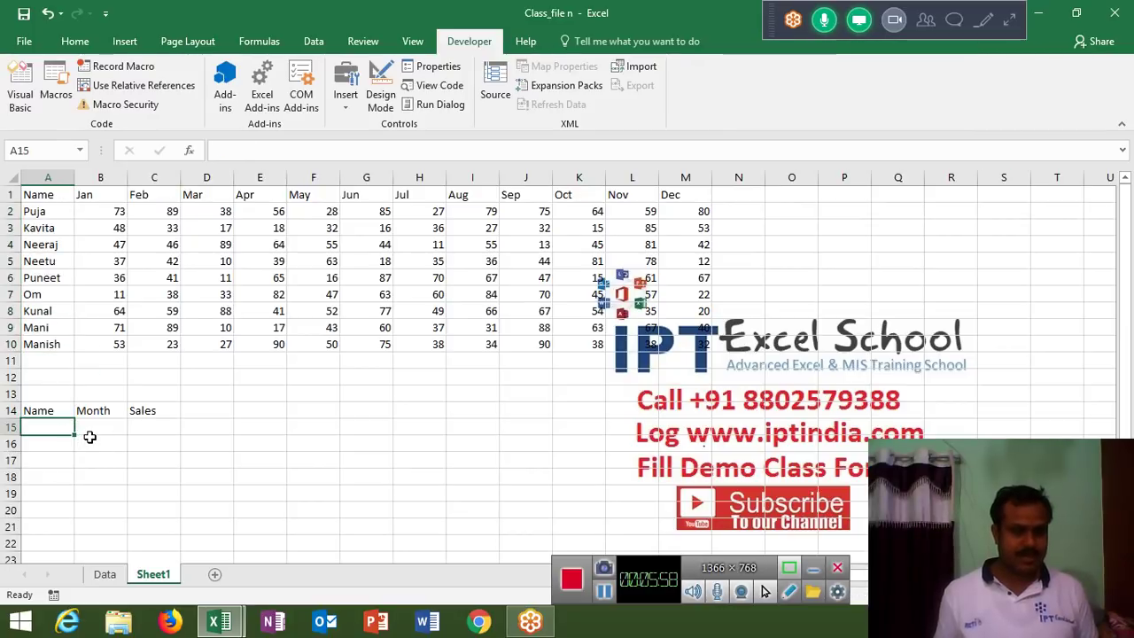
{"action": "key", "text": "alt+F11"}
{"action": "type", "text": "rang"}
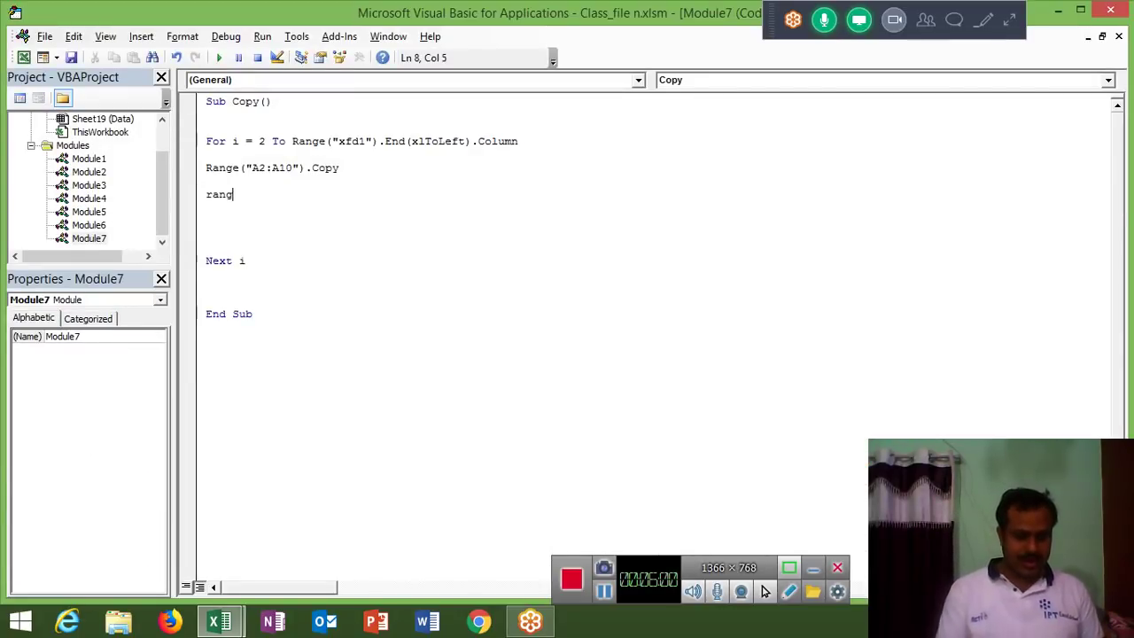
{"action": "type", "text": "e("}
{"action": "key", "text": "alt+Tab"}
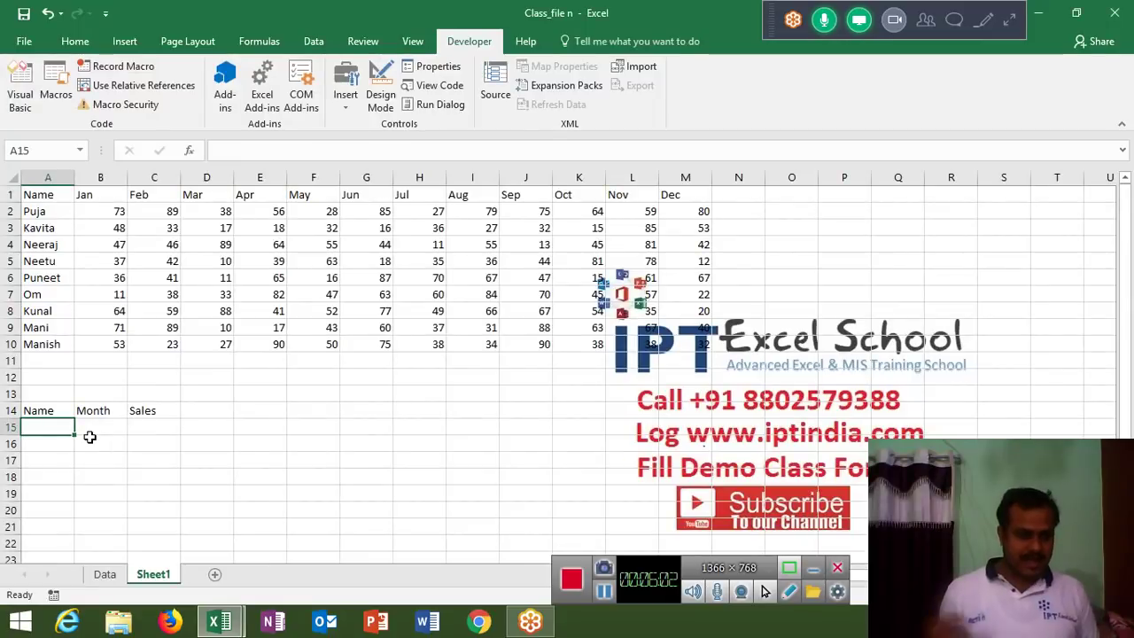
{"action": "key", "text": "alt+F11"}
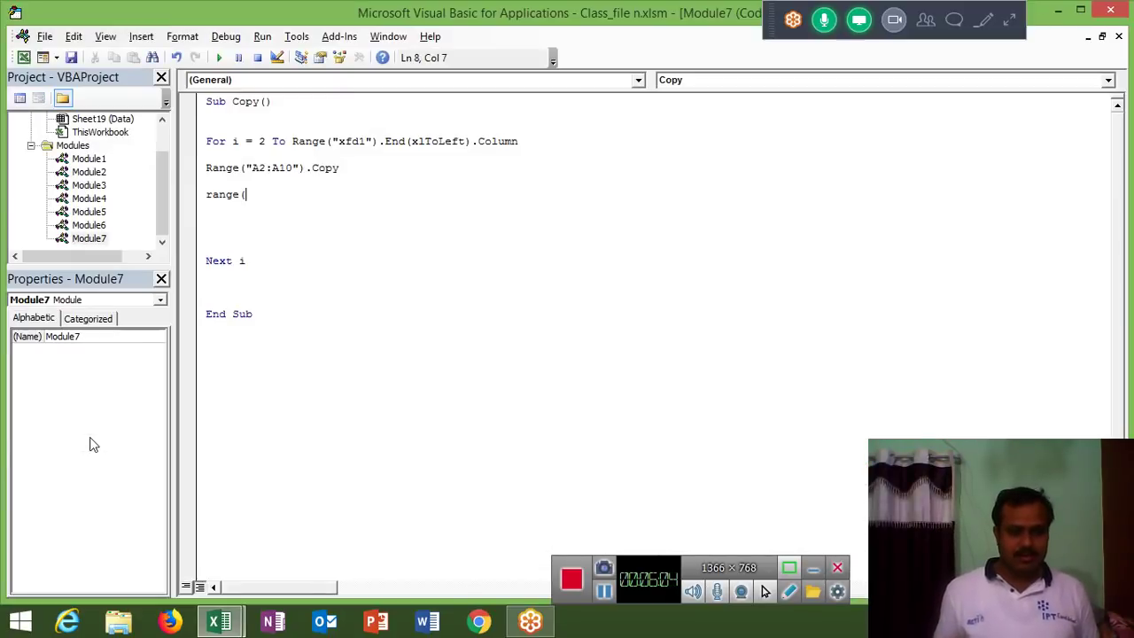
{"action": "type", "text": "a65000"}
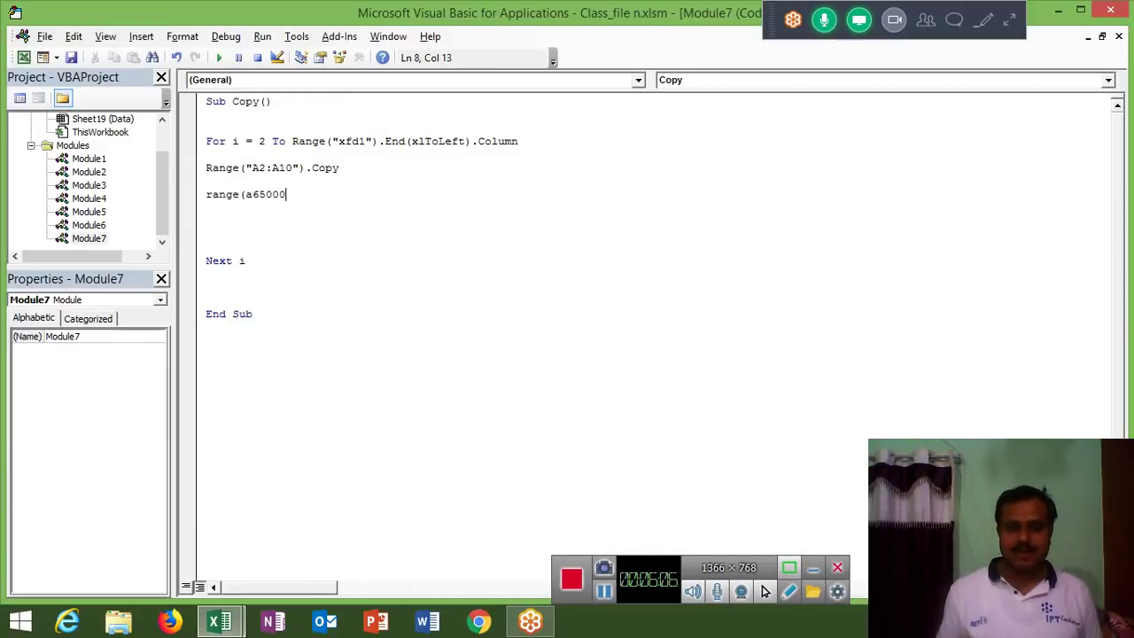
{"action": "key", "text": "BackSpace"}
{"action": "key", "text": "BackSpace"}
{"action": "key", "text": "BackSpace"}
{"action": "key", "text": "BackSpace"}
{"action": "key", "text": "BackSpace"}
{"action": "key", "text": "BackSpace"}
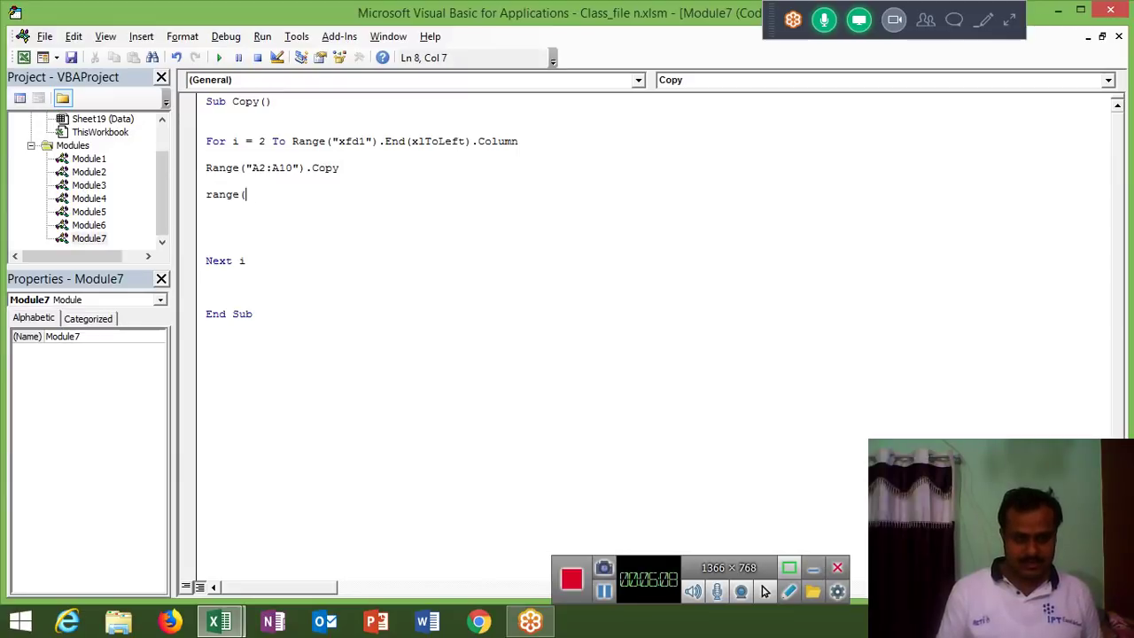
Complete the line as Range("a65000").End(xlUp).Offset(1, 0).PasteSpecial
{"action": "type", "text": "\"a65000"}
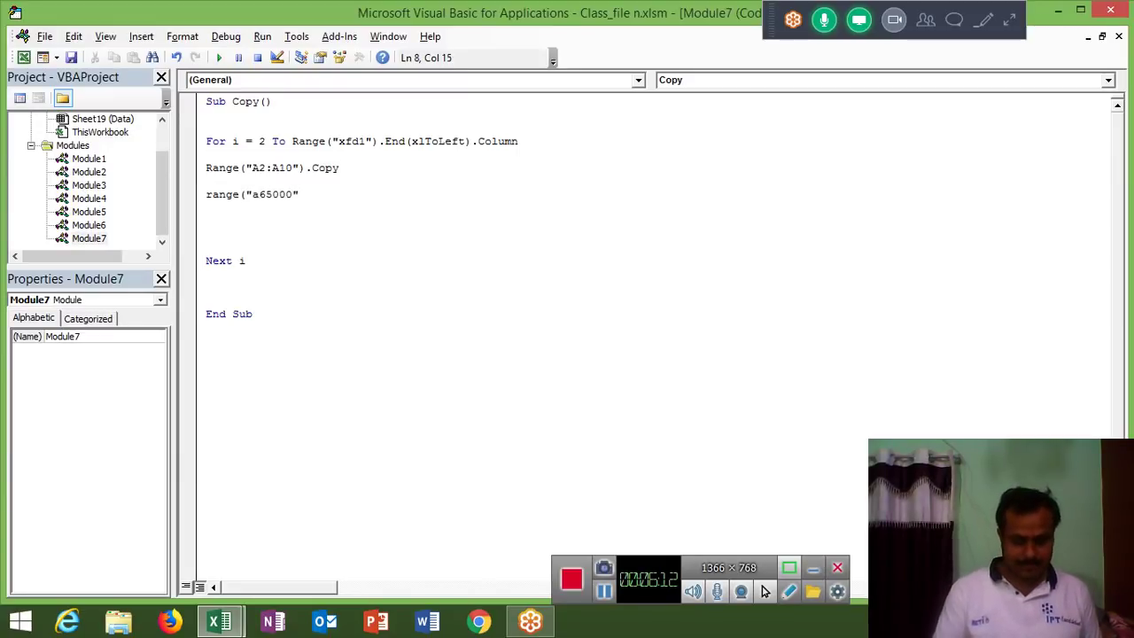
{"action": "type", "text": "."}
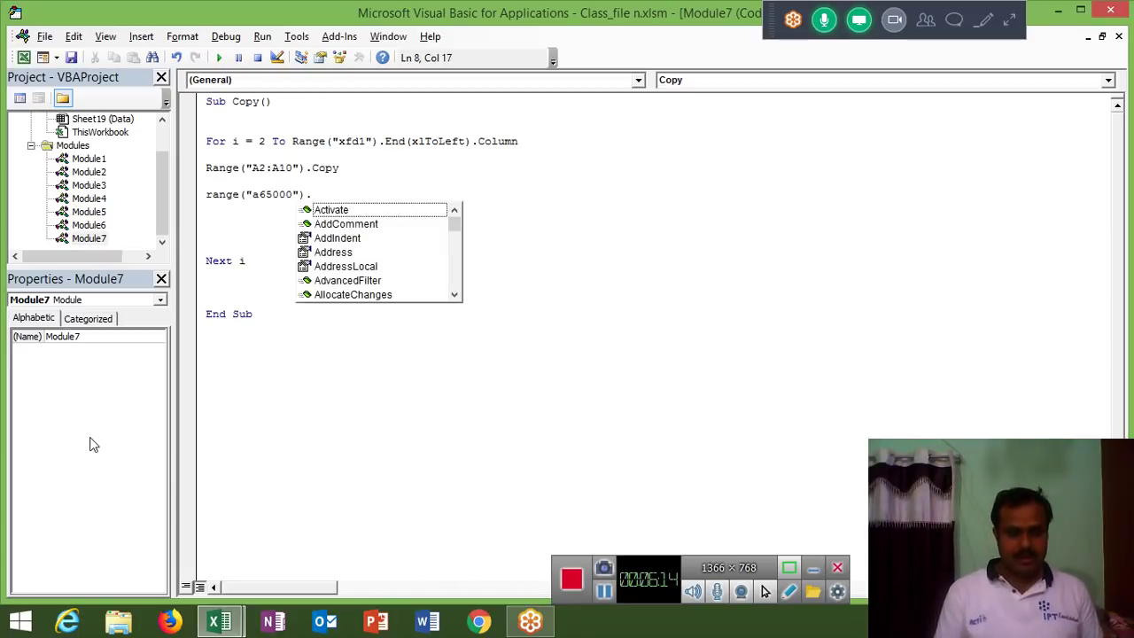
{"action": "type", "text": "en"}
{"action": "key", "text": "Tab"}
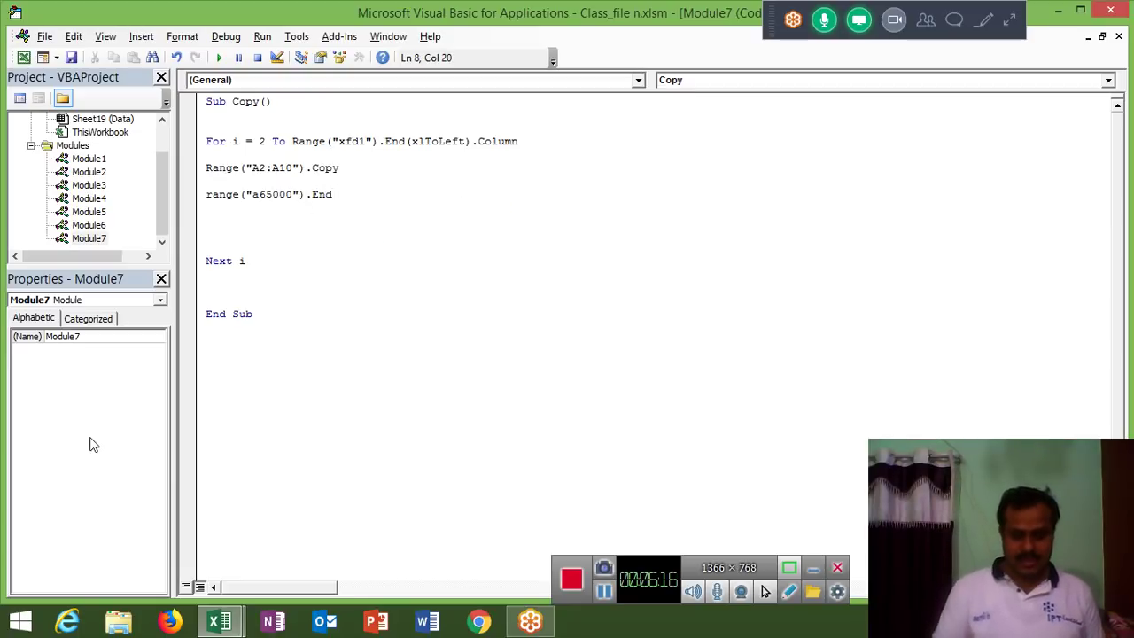
{"action": "type", "text": "("}
{"action": "key", "text": "Down"}
{"action": "key", "text": "Down"}
{"action": "key", "text": "Down"}
{"action": "key", "text": "Tab"}
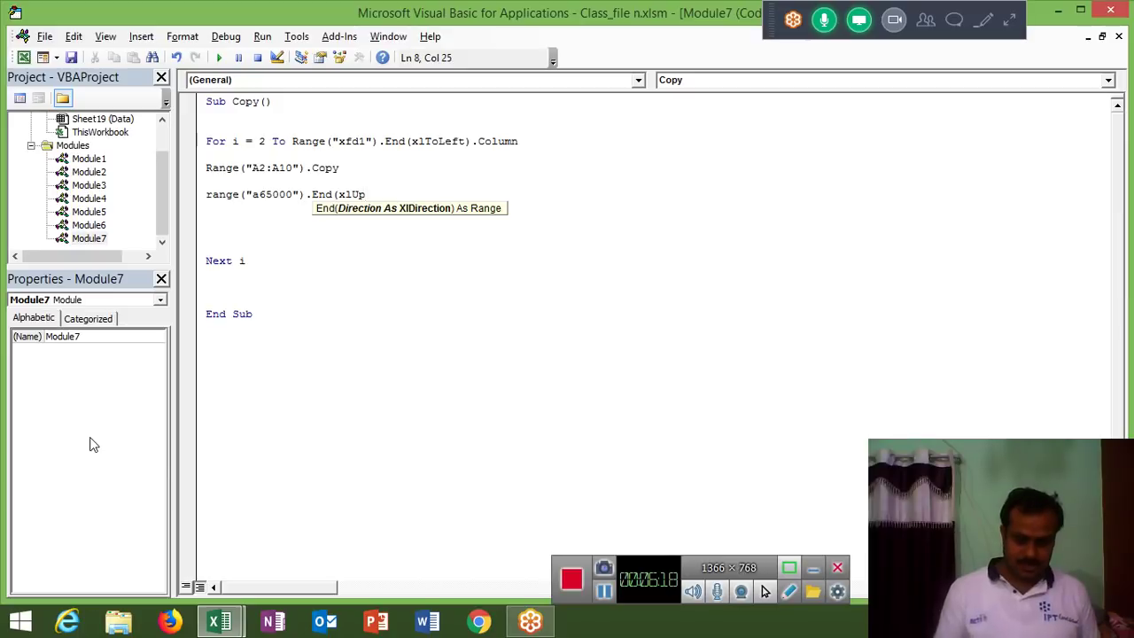
{"action": "type", "text": ").of"}
{"action": "key", "text": "Tab"}
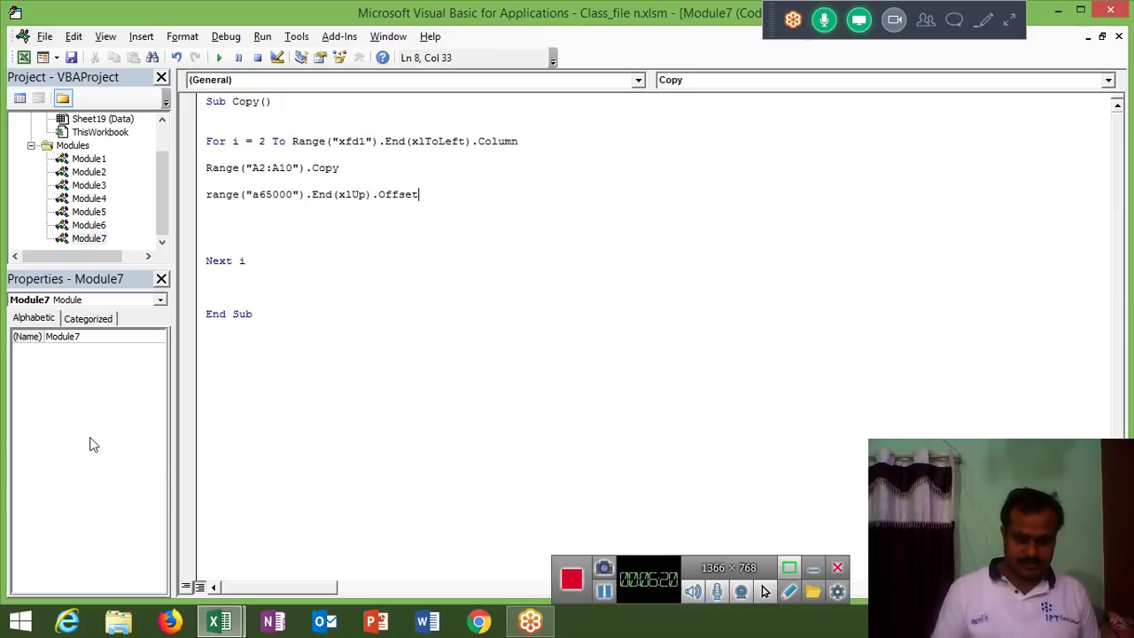
{"action": "type", "text": "(1"}
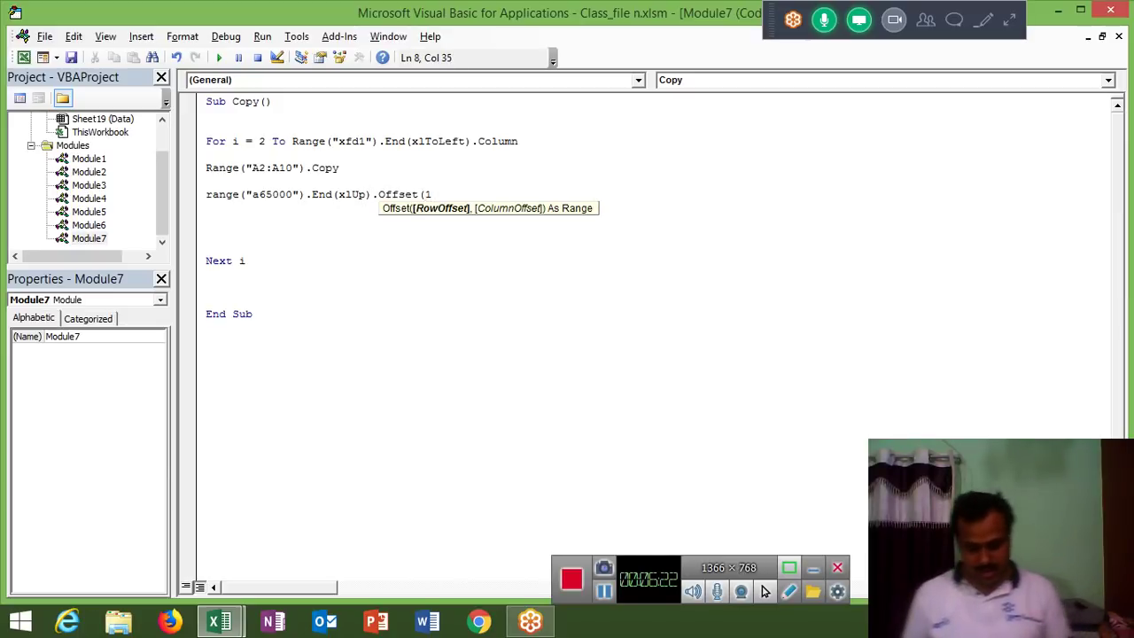
{"action": "type", "text": ",0)"}
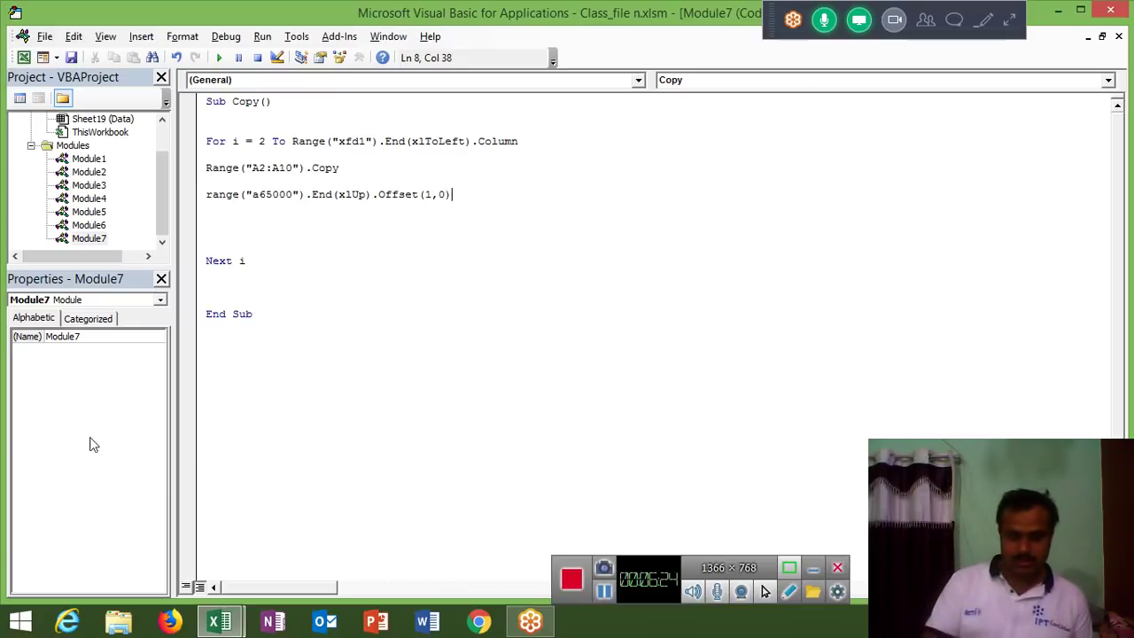
{"action": "type", "text": "."}
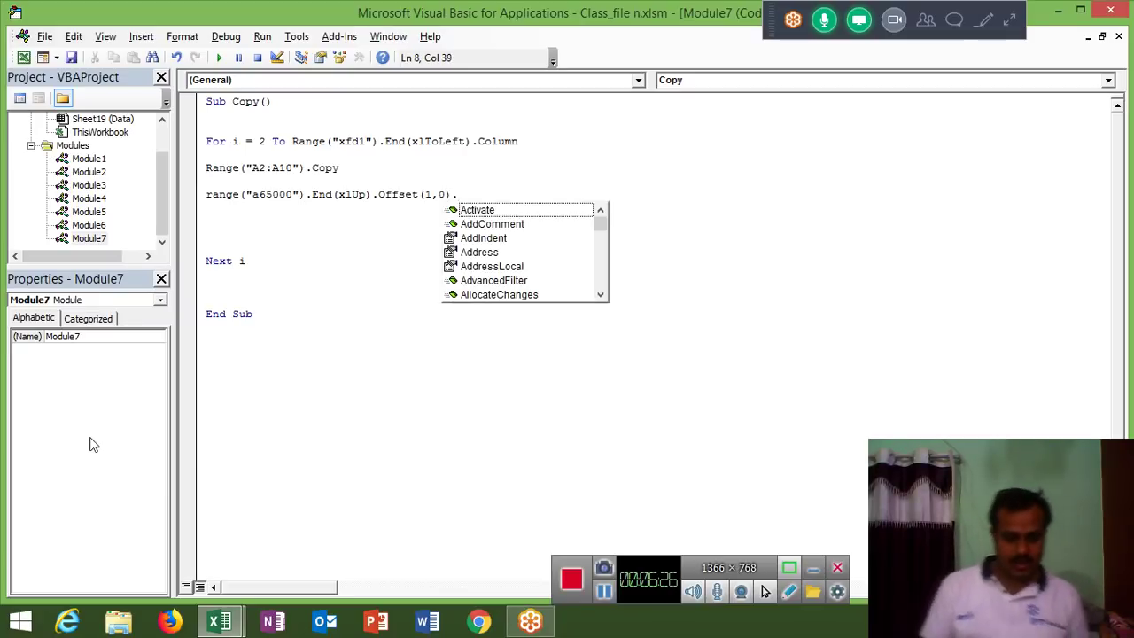
{"action": "type", "text": "p"}
{"action": "key", "text": "Down"}
{"action": "key", "text": "Down"}
{"action": "key", "text": "Down"}
{"action": "key", "text": "Tab"}
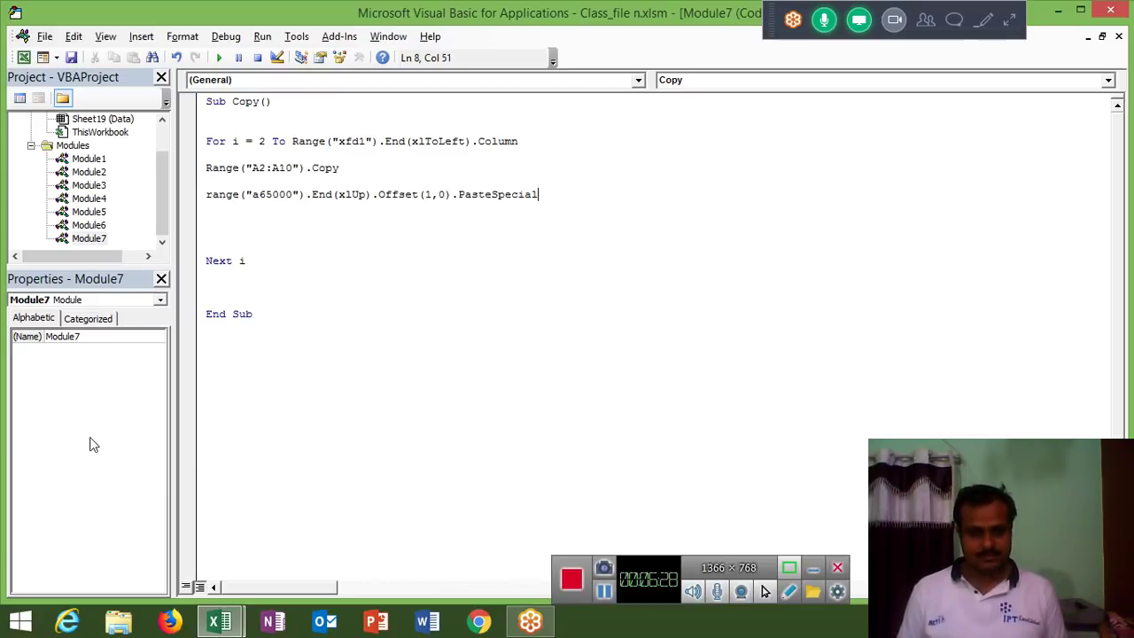
{"action": "key", "text": "Return"}
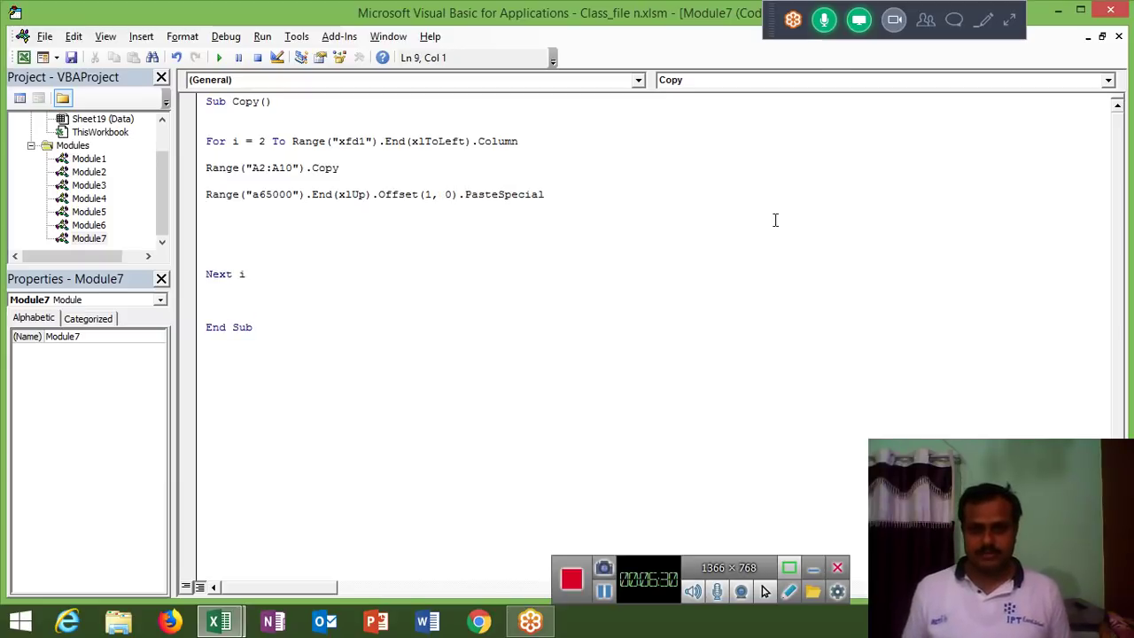
Select and copy the names Puja through Manish in A2:A10
{"action": "left_click", "coordinate": [823, 20]}
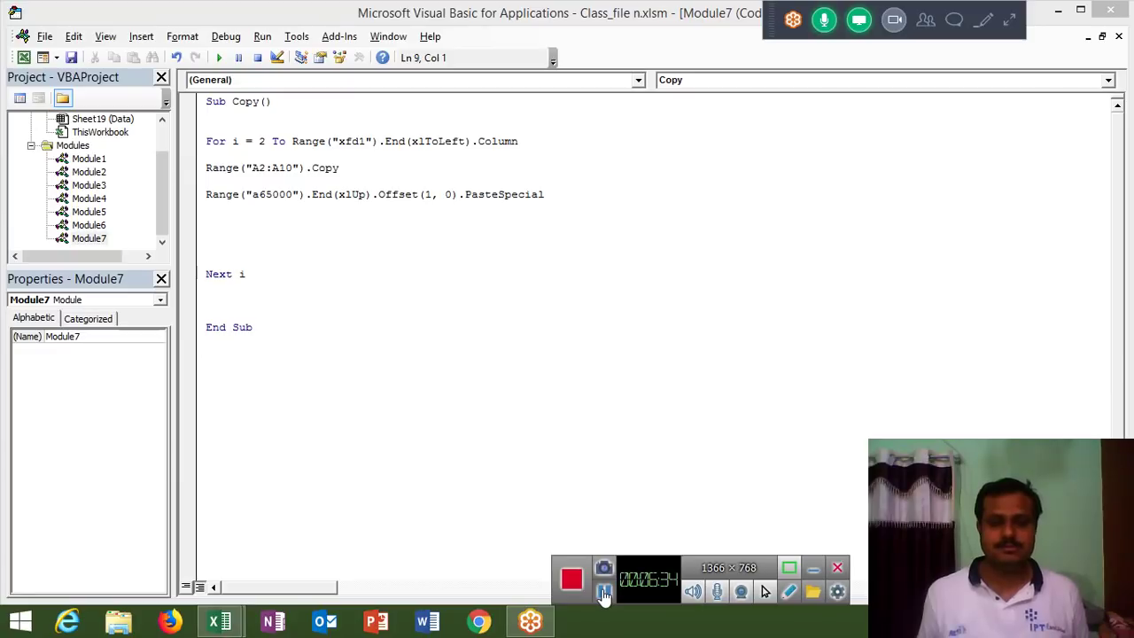
{"action": "left_click", "coordinate": [300, 263]}
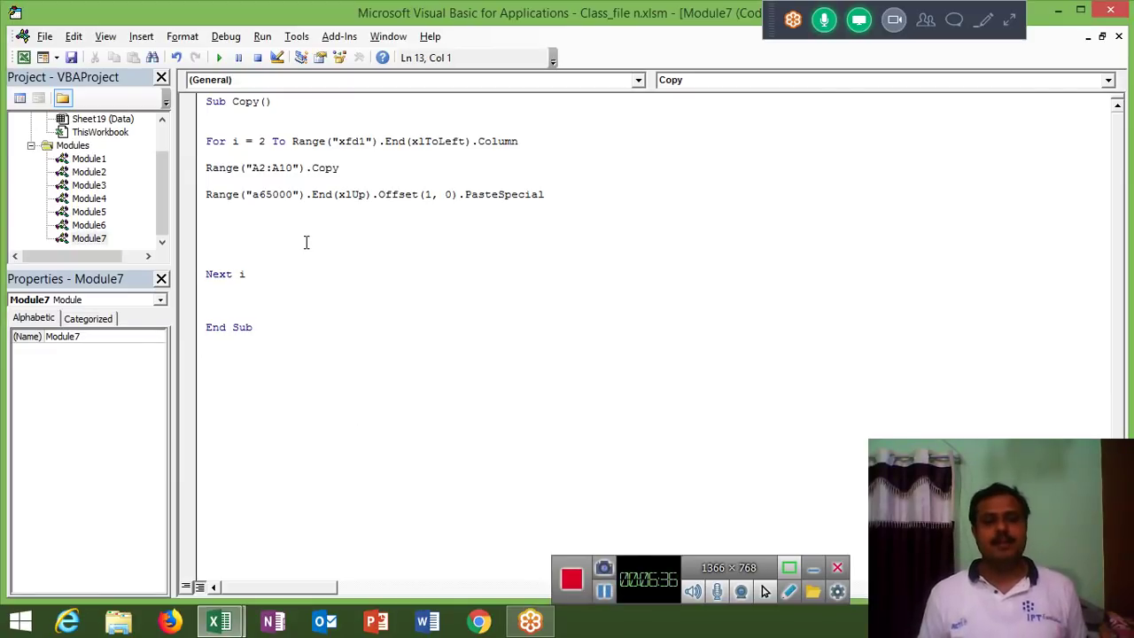
{"action": "key", "text": "Up"}
{"action": "key", "text": "Up"}
{"action": "key", "text": "Up"}
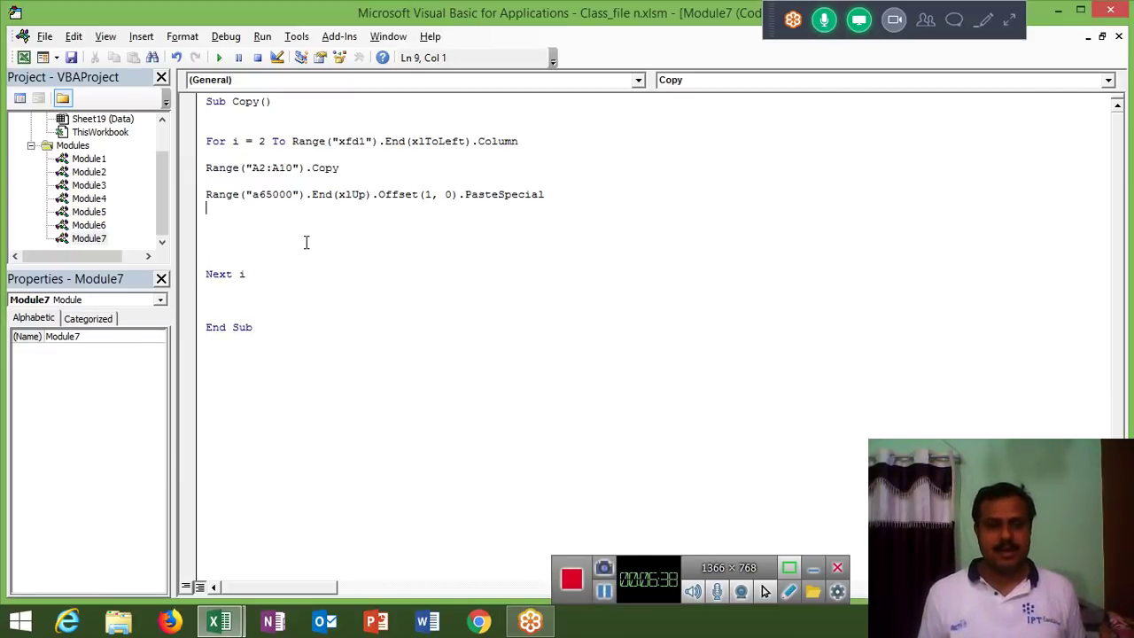
{"action": "key", "text": "alt+F11"}
{"action": "key", "text": "ctrl+Up"}
{"action": "key", "text": "ctrl+Up"}
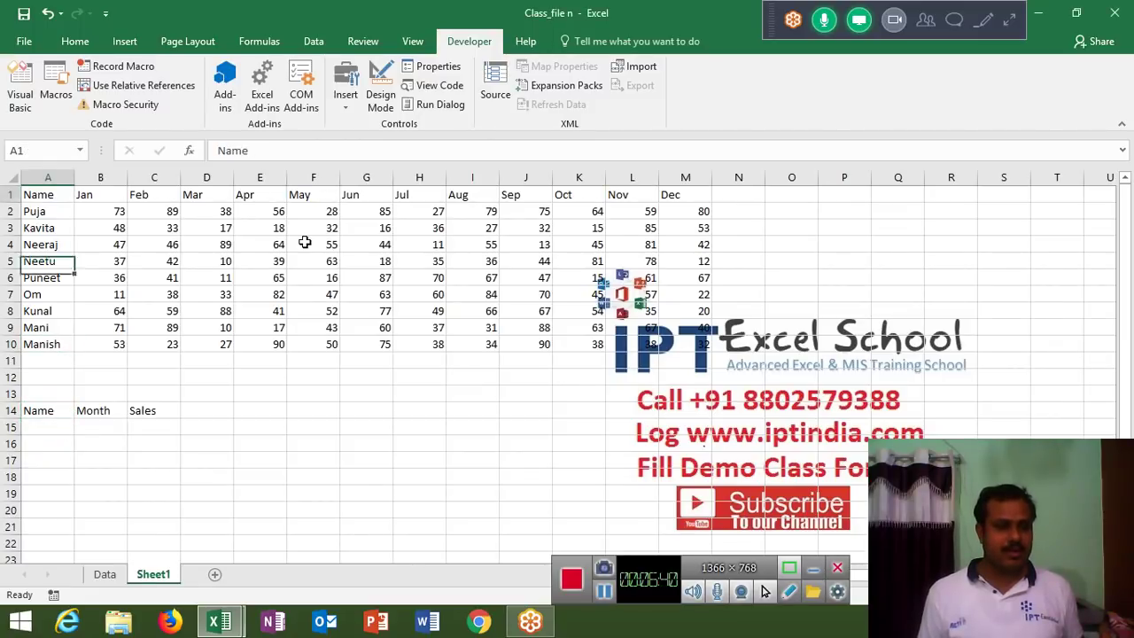
{"action": "key", "text": "Down"}
{"action": "key", "text": "ctrl+shift+Down"}
{"action": "key", "text": "ctrl+c"}
Paste the names into A15:A23 and jump to A24 just below them
{"action": "key", "text": "Down"}
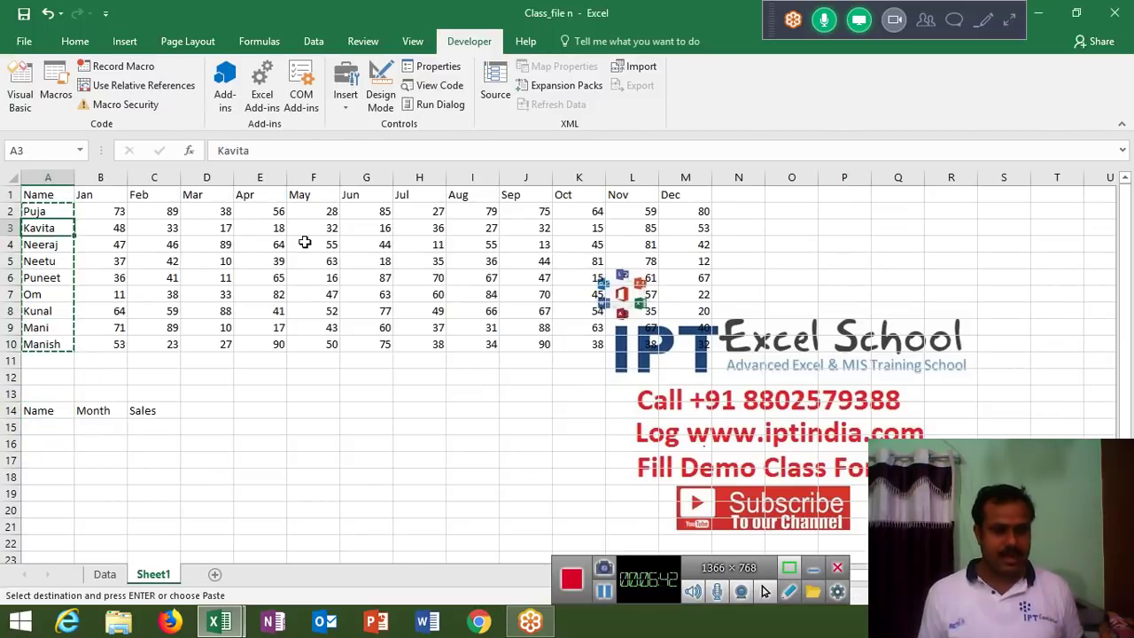
{"action": "key", "text": "ctrl+Down"}
{"action": "key", "text": "Down"}
{"action": "key", "text": "ctrl+Down"}
{"action": "key", "text": "Down"}
{"action": "key", "text": "ctrl+v"}
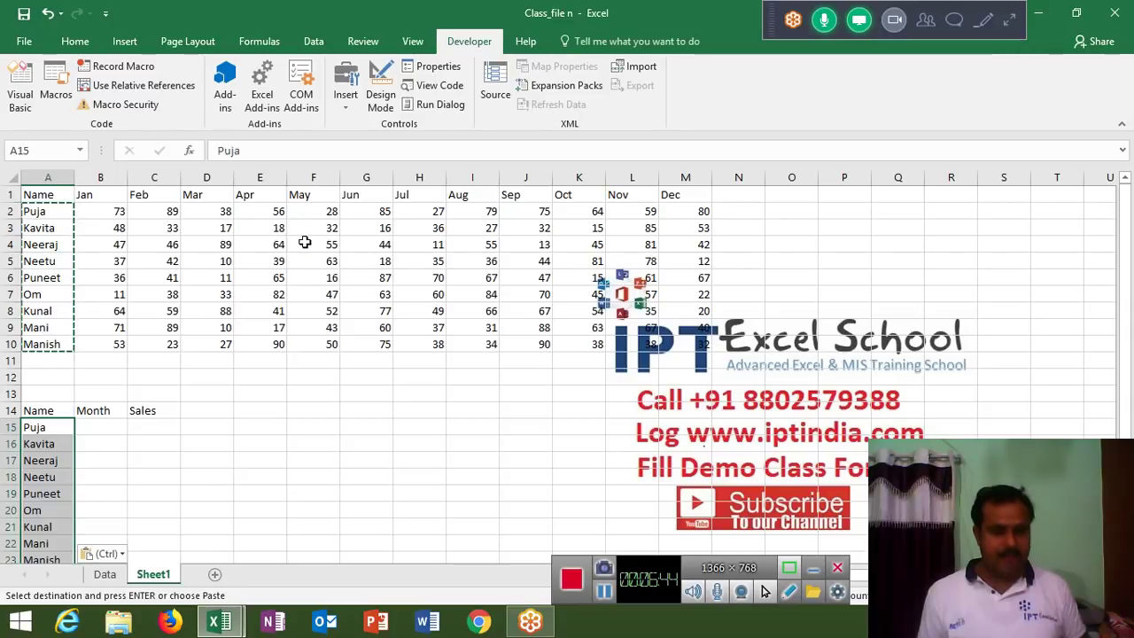
{"action": "key", "text": "Up"}
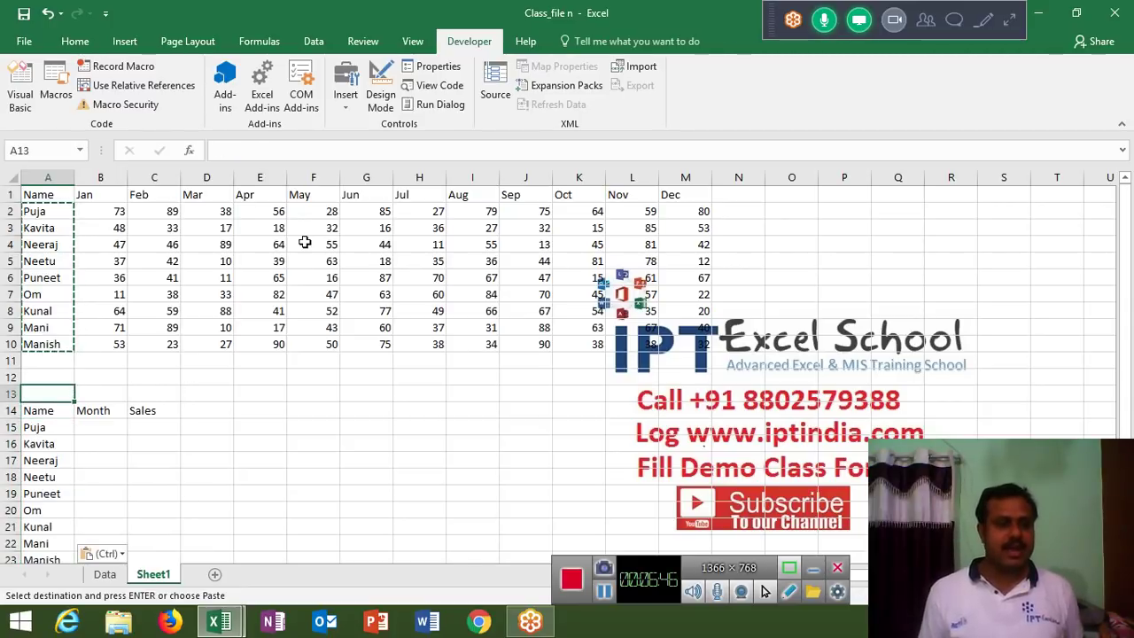
{"action": "key", "text": "ctrl+Up"}
{"action": "key", "text": "ctrl+Up"}
{"action": "key", "text": "Down"}
{"action": "key", "text": "Down"}
{"action": "key", "text": "ctrl+Down"}
{"action": "key", "text": "Down"}
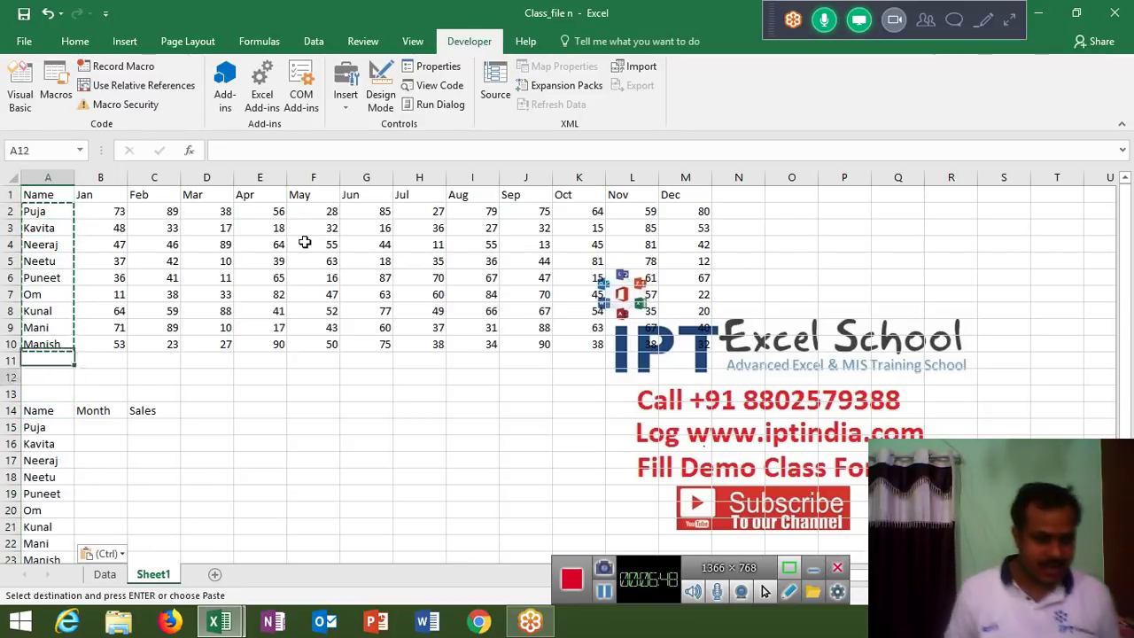
{"action": "key", "text": "ctrl+Down"}
{"action": "key", "text": "ctrl+Down"}
{"action": "key", "text": "Down"}
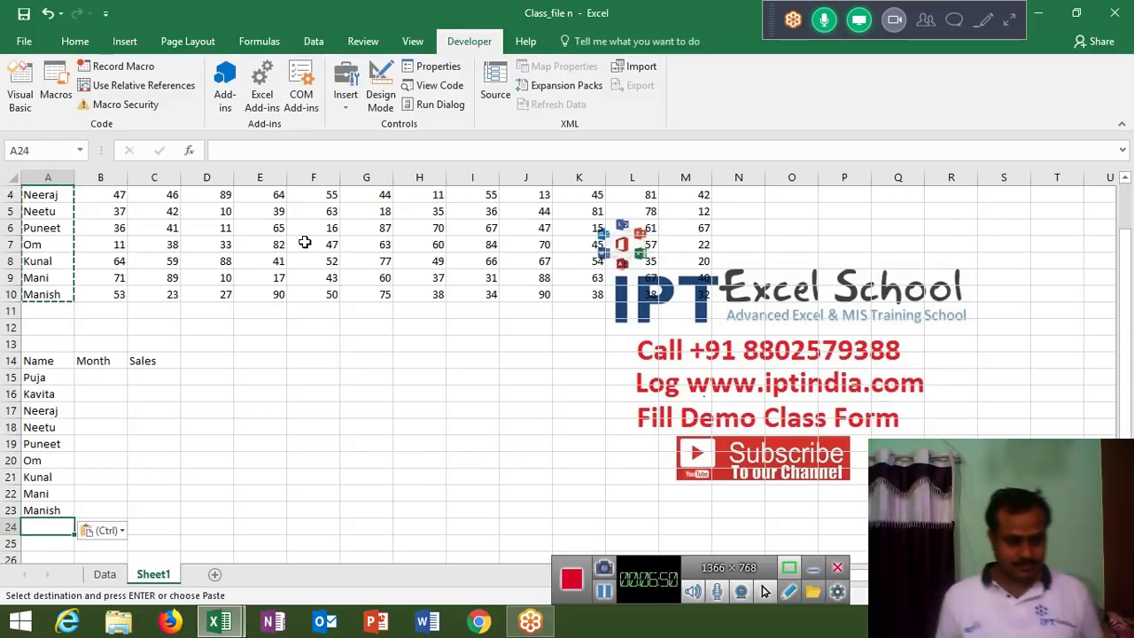
Type Range("a650000").End(xlUp).Offset(0, 1).Select as the next macro line
{"action": "key", "text": "alt+F11"}
{"action": "type", "text": "r"}
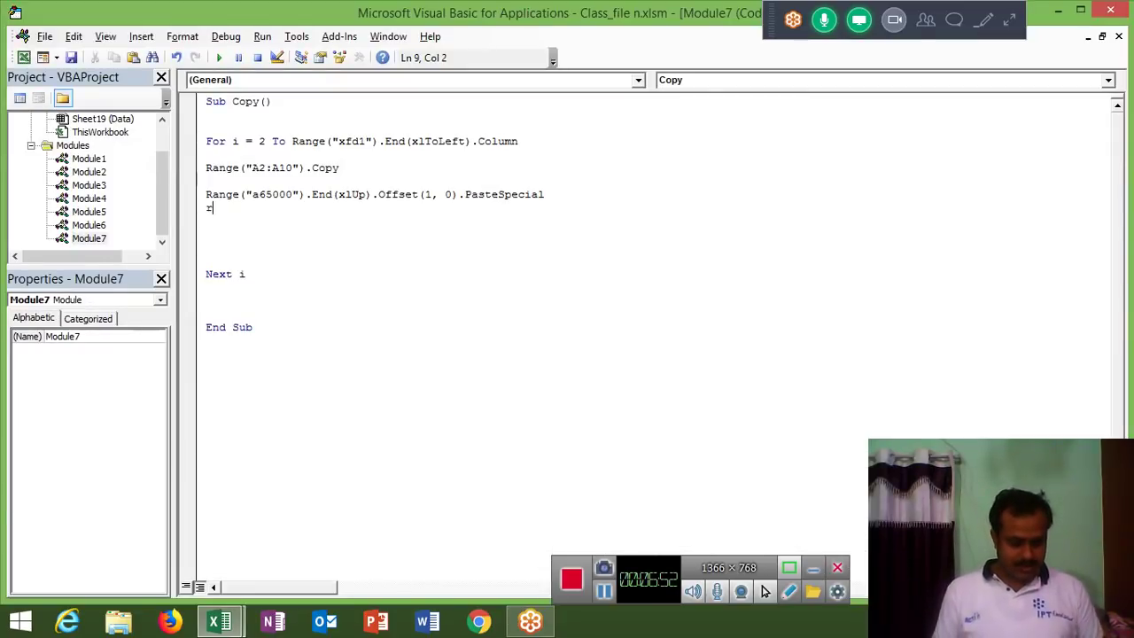
{"action": "type", "text": "("}
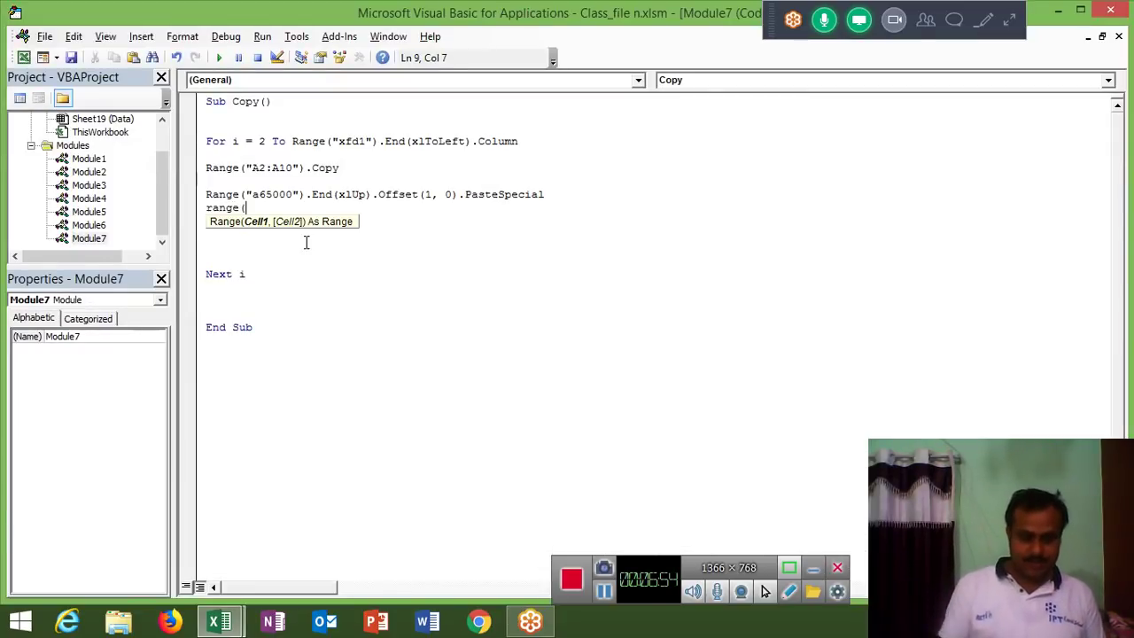
{"action": "type", "text": "A"}
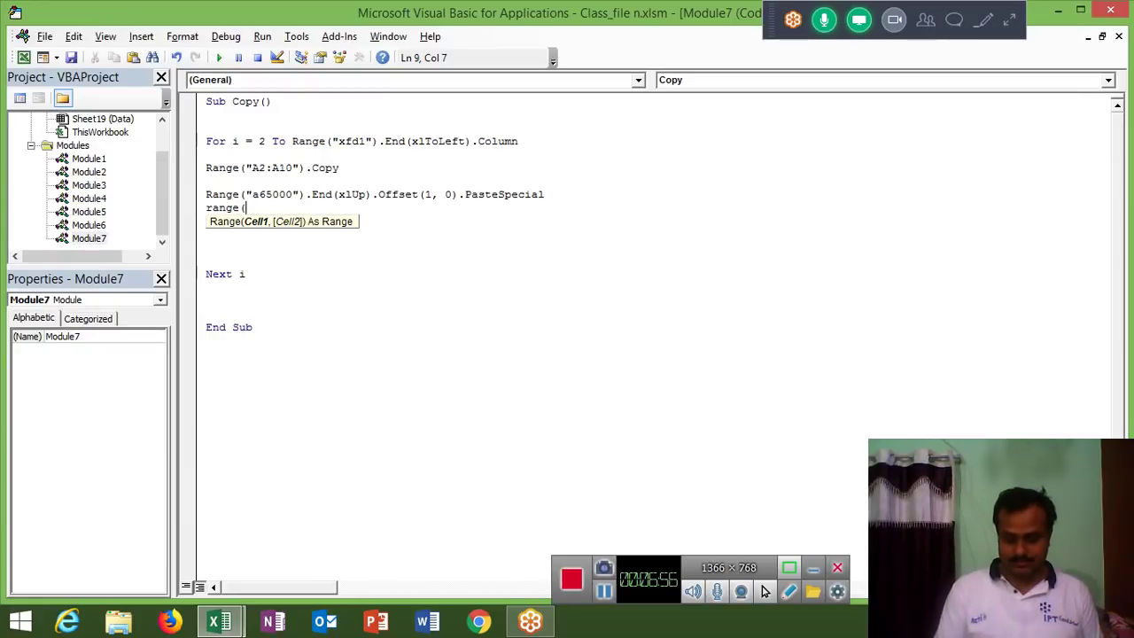
{"action": "type", "text": "50000"}
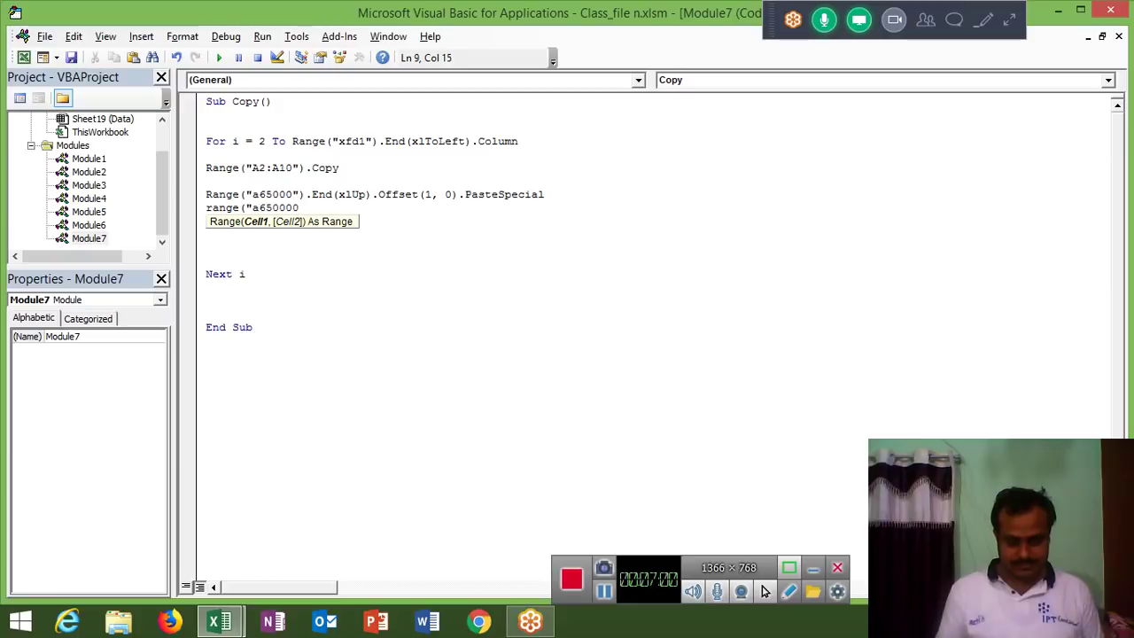
{"action": "type", "text": "\")."}
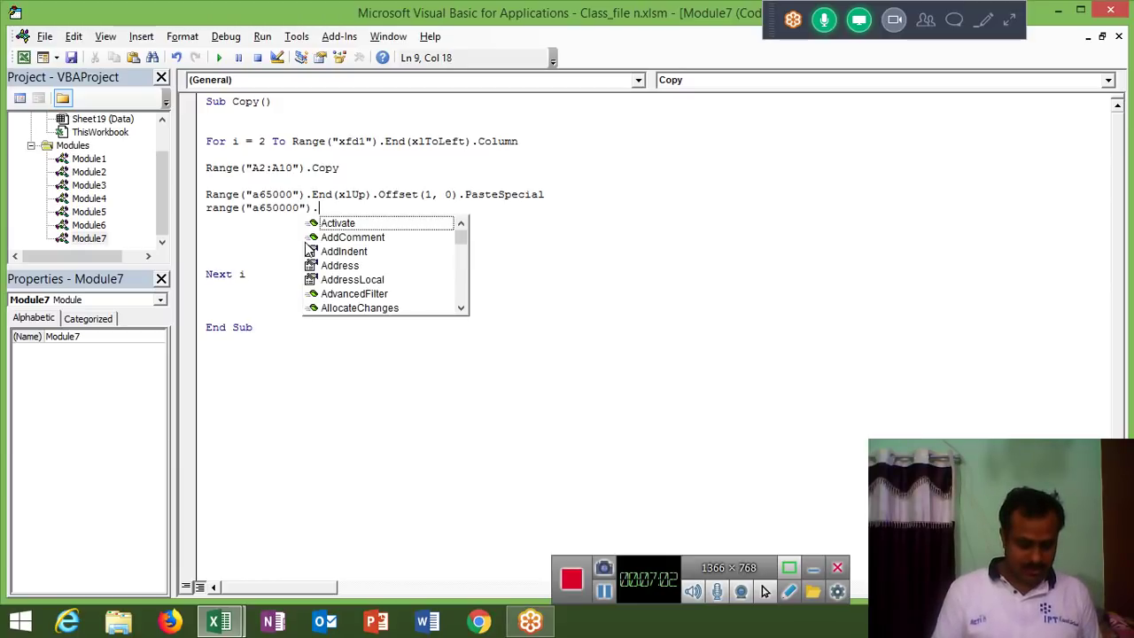
{"action": "type", "text": "en"}
{"action": "key", "text": "Tab"}
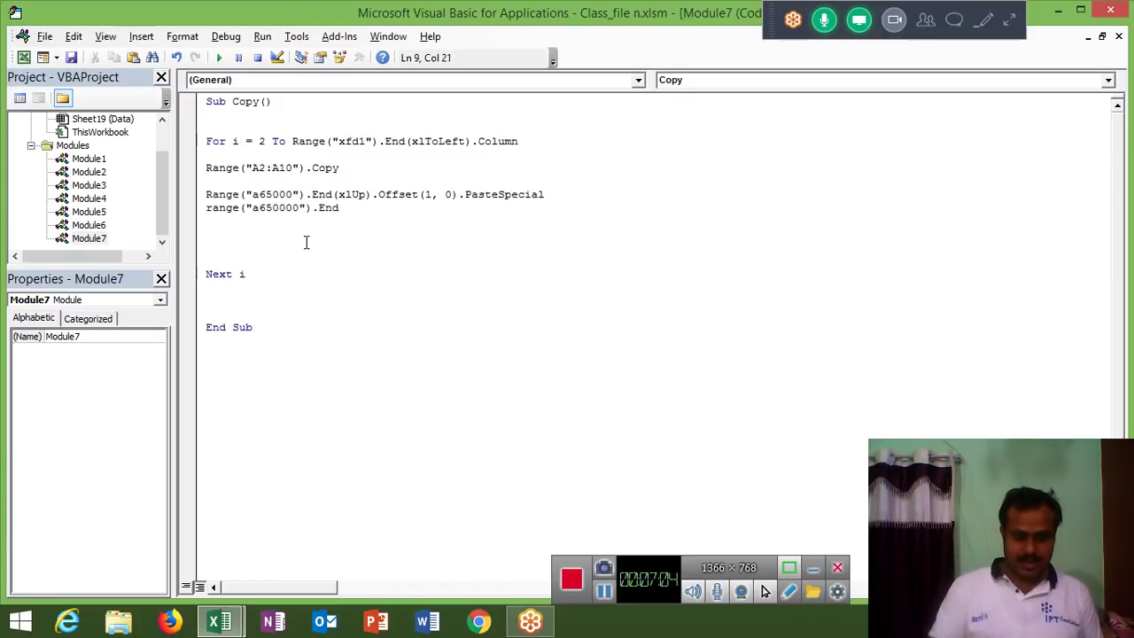
{"action": "type", "text": "("}
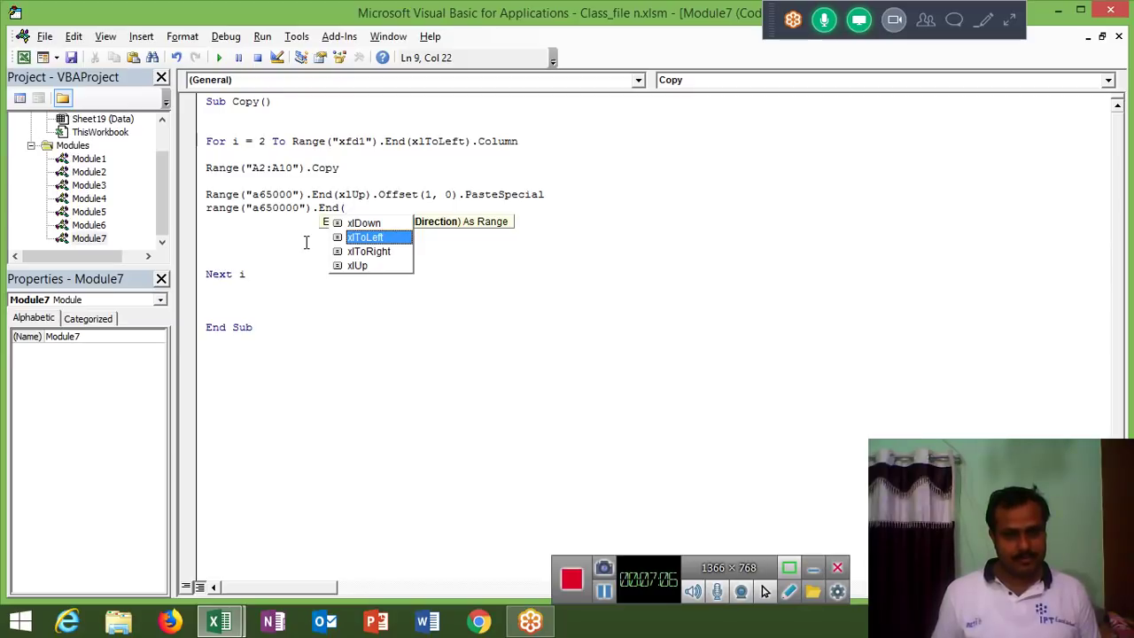
{"action": "key", "text": "Down"}
{"action": "key", "text": "Down"}
{"action": "key", "text": "Tab"}
{"action": "type", "text": ")"}
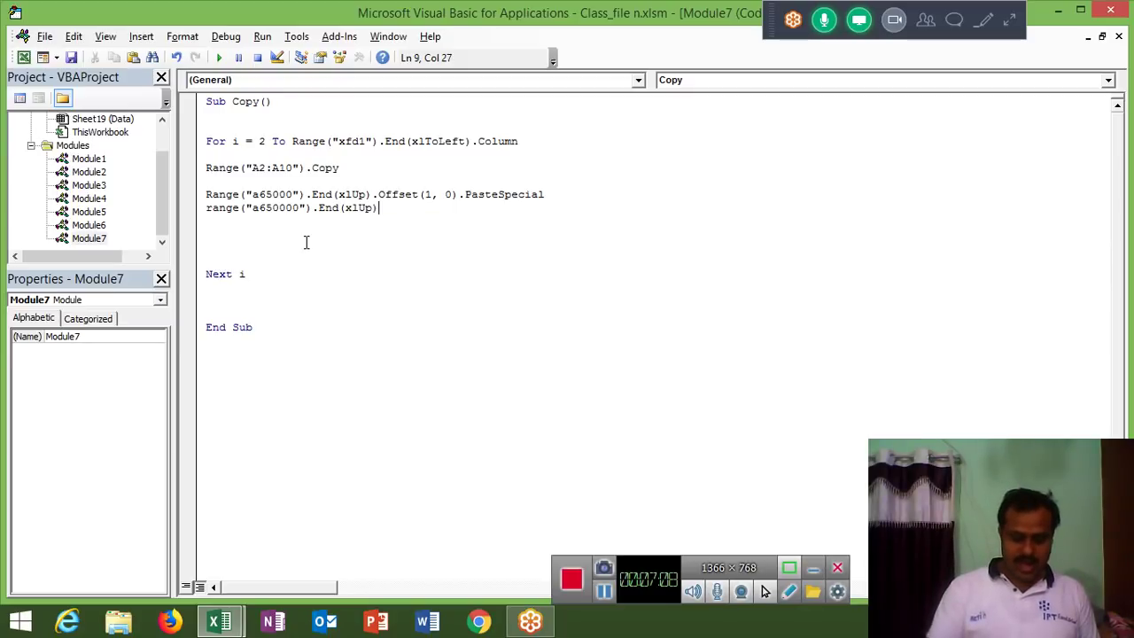
{"action": "type", "text": ".of"}
{"action": "key", "text": "Tab"}
{"action": "type", "text": "("}
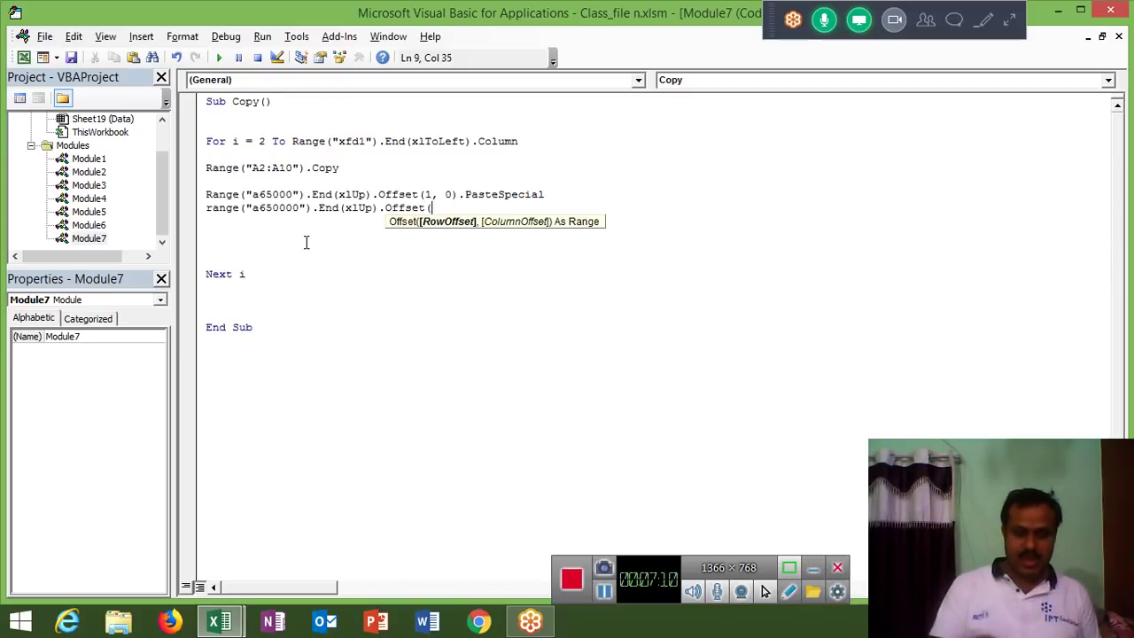
{"action": "type", "text": "0,"}
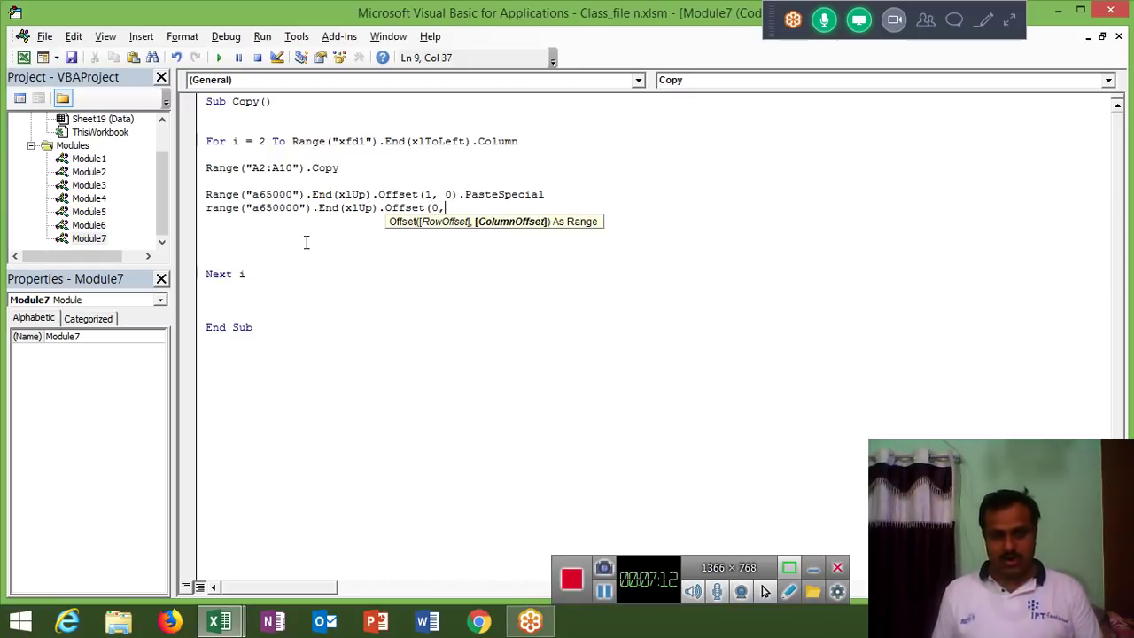
{"action": "type", "text": "1)."}
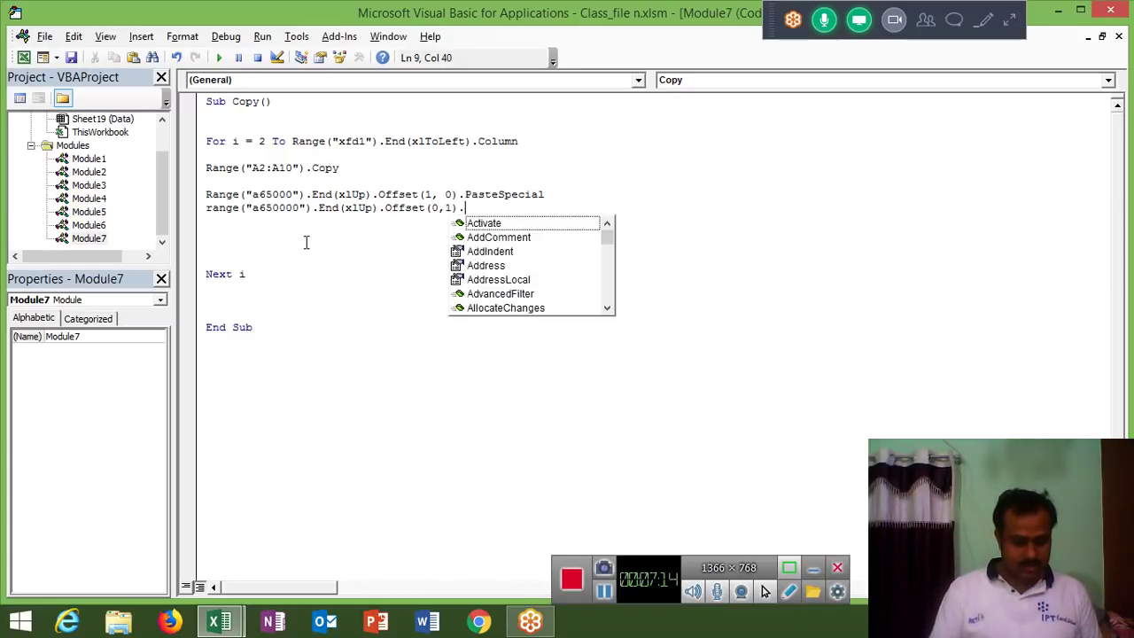
{"action": "type", "text": "se"}
{"action": "key", "text": "Tab"}
{"action": "key", "text": "Return"}
On the sheet, trace up from the bottom of column A to Manish and move to B23
{"action": "key", "text": "alt+F11"}
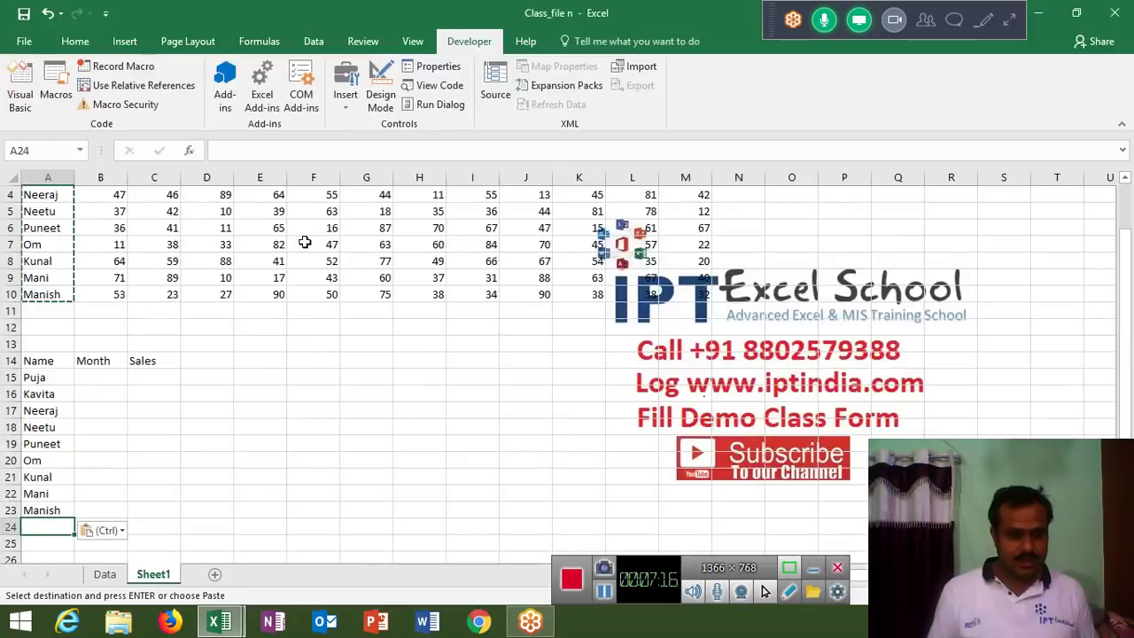
{"action": "key", "text": "ctrl+Down"}
{"action": "key", "text": "ctrl+Up"}
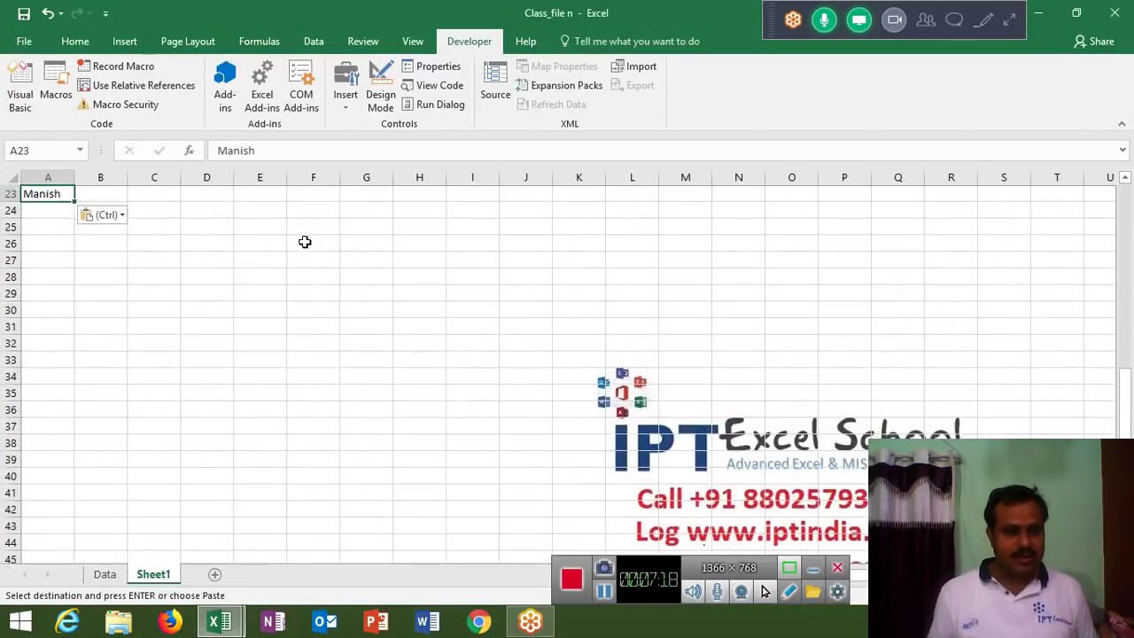
{"action": "scroll", "coordinate": [301, 252], "scroll_direction": "up", "scroll_amount": 2}
{"action": "key", "text": "ctrl+v"}
{"action": "scroll", "coordinate": [298, 274], "scroll_direction": "up", "scroll_amount": 2}
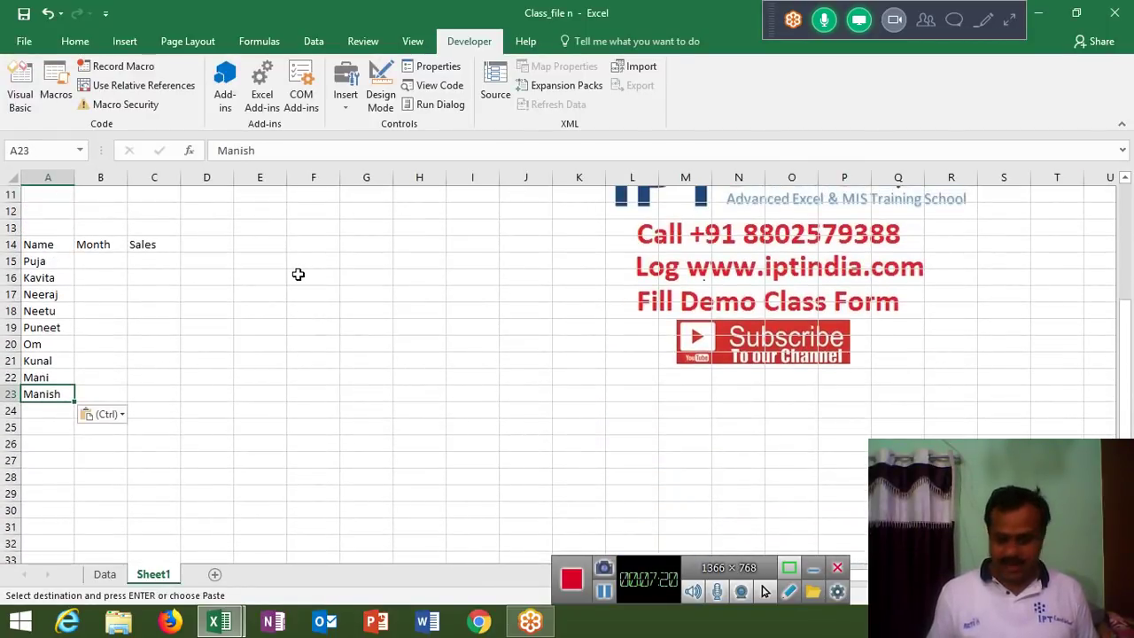
{"action": "key", "text": "Right"}
Begin line 10 as Range(ActiveCell, ActiveCell.End(xlUp), checking the selection below the Month header
{"action": "key", "text": "alt+F11"}
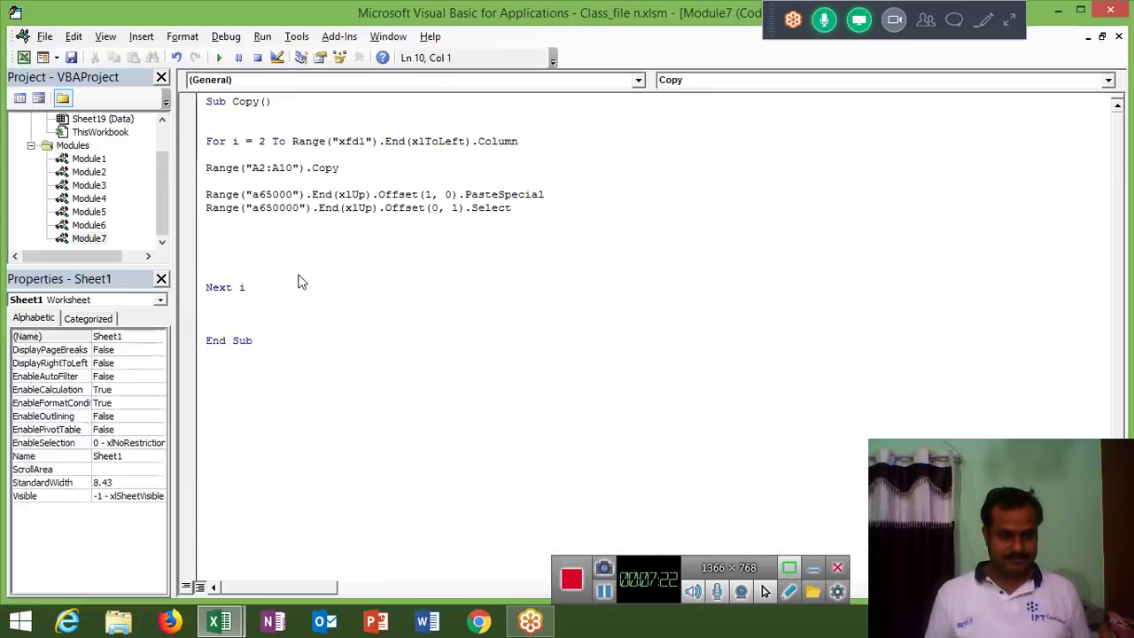
{"action": "type", "text": "rang"}
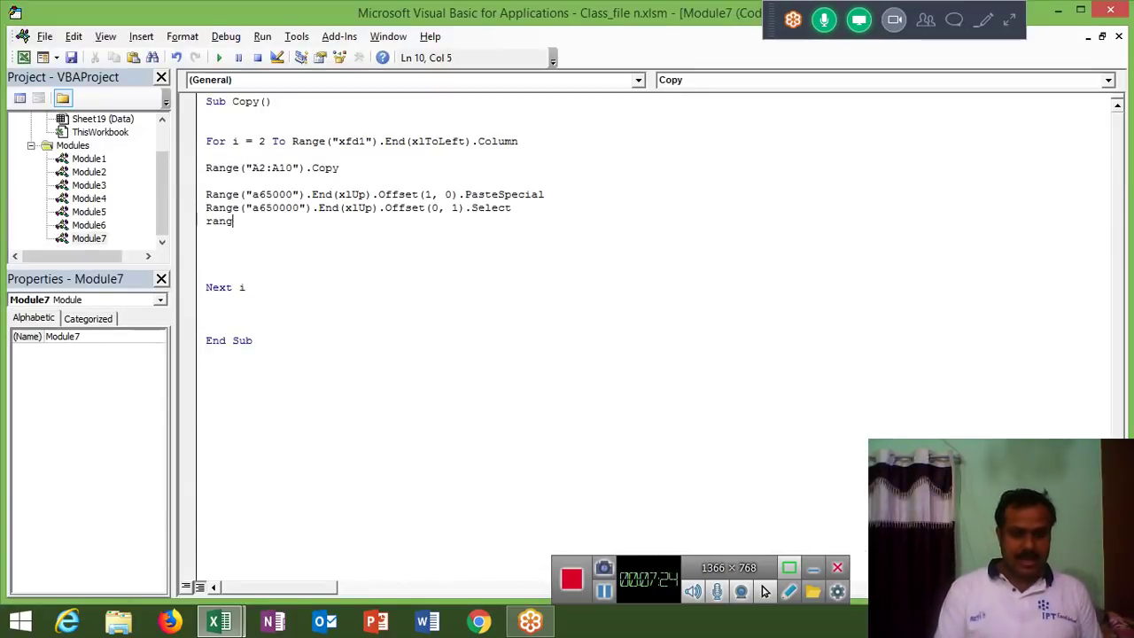
{"action": "type", "text": "(\""}
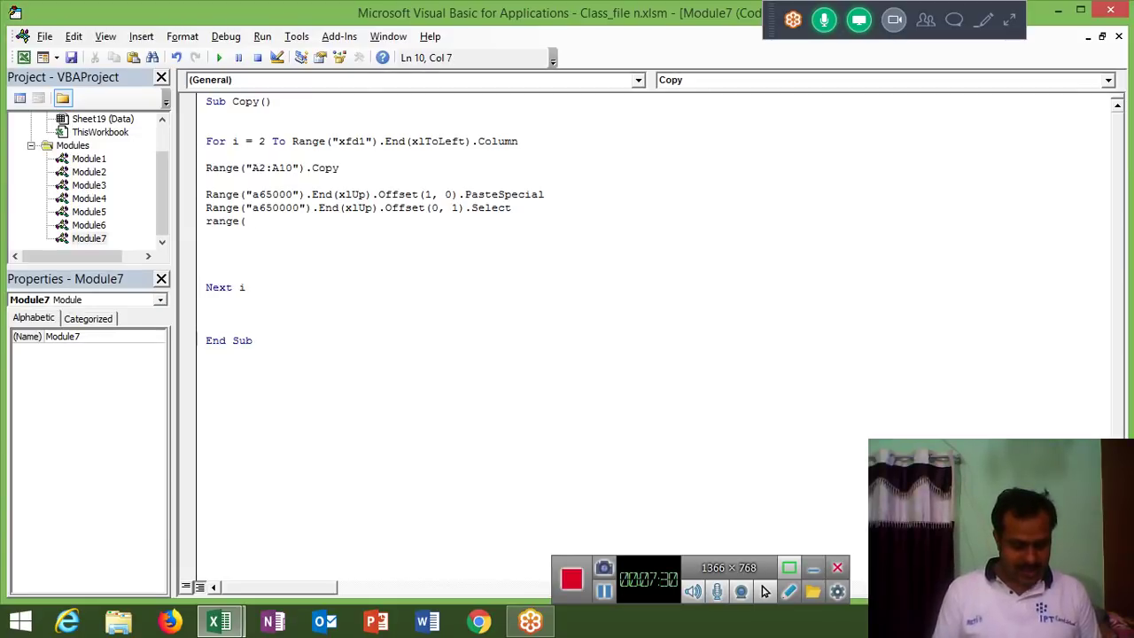
{"action": "type", "text": "tivece"}
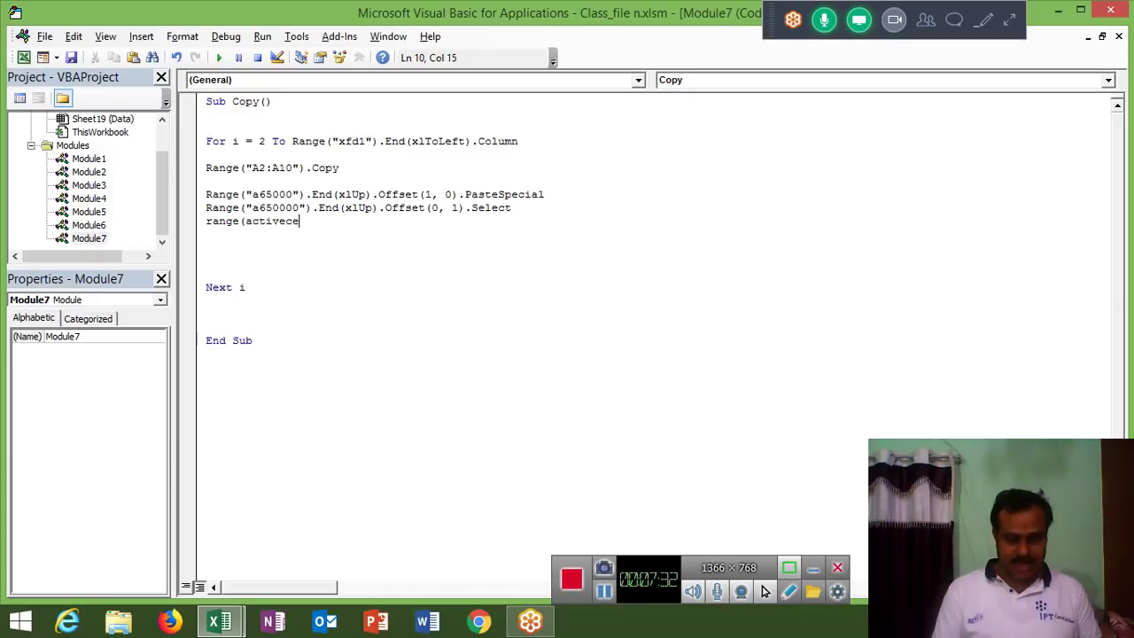
{"action": "type", "text": "ll,active"}
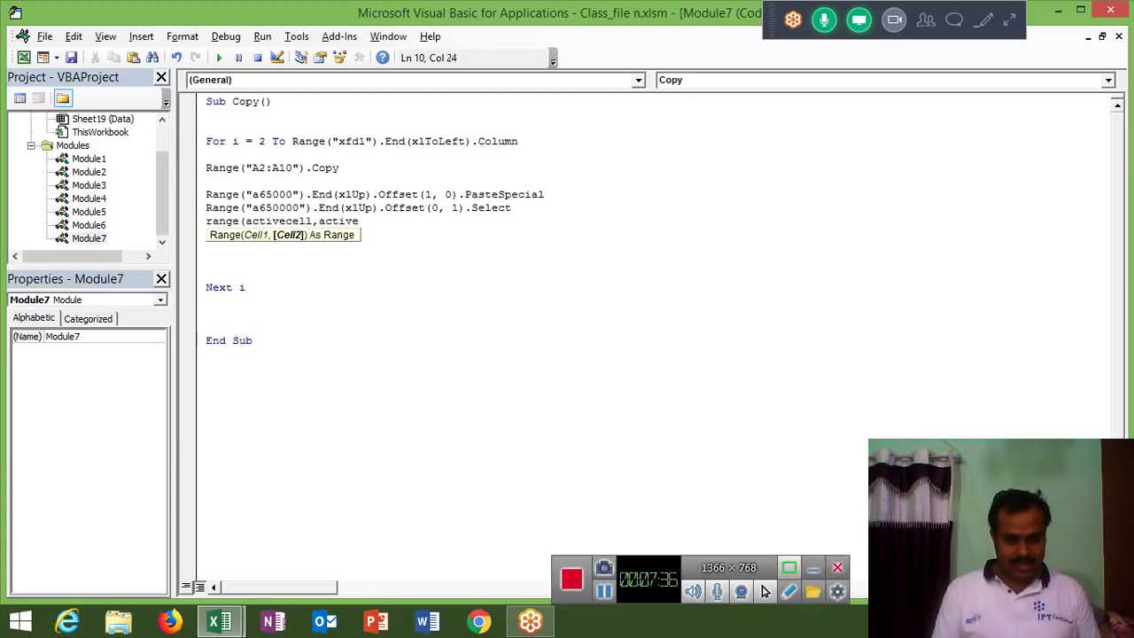
{"action": "type", "text": "cell.e"}
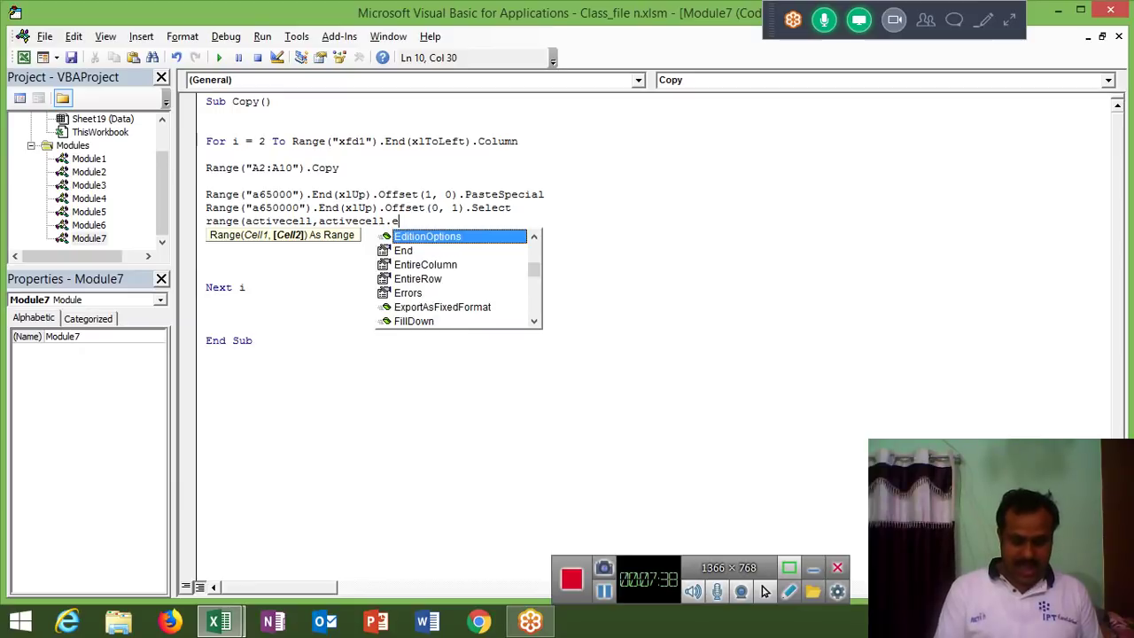
{"action": "type", "text": "nd("}
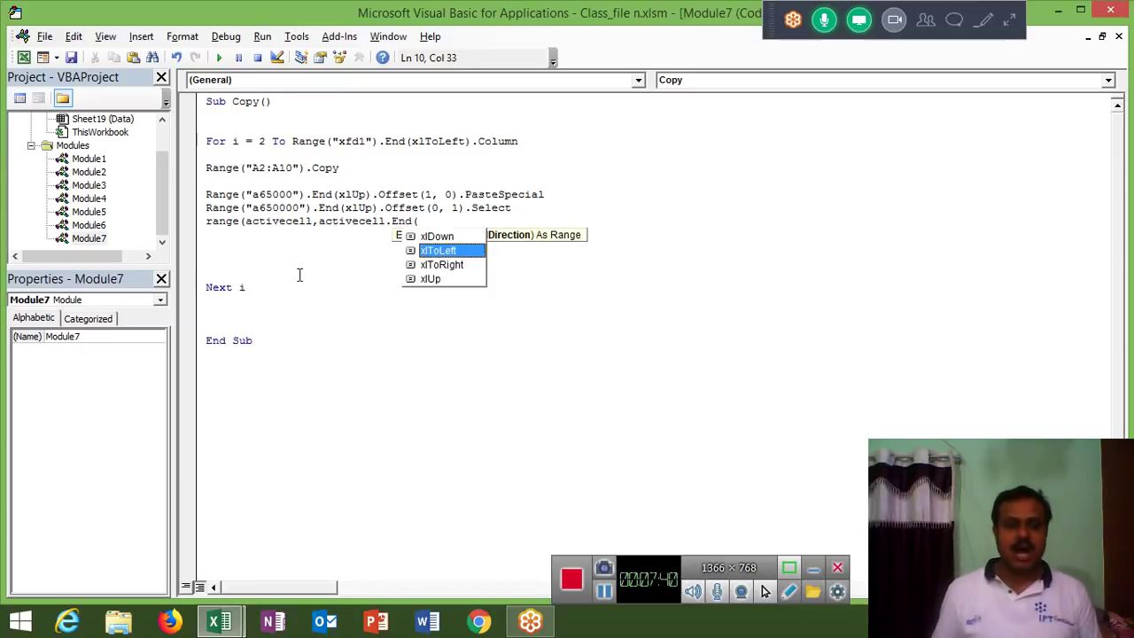
{"action": "key", "text": "Down"}
{"action": "key", "text": "Down"}
{"action": "key", "text": "Tab"}
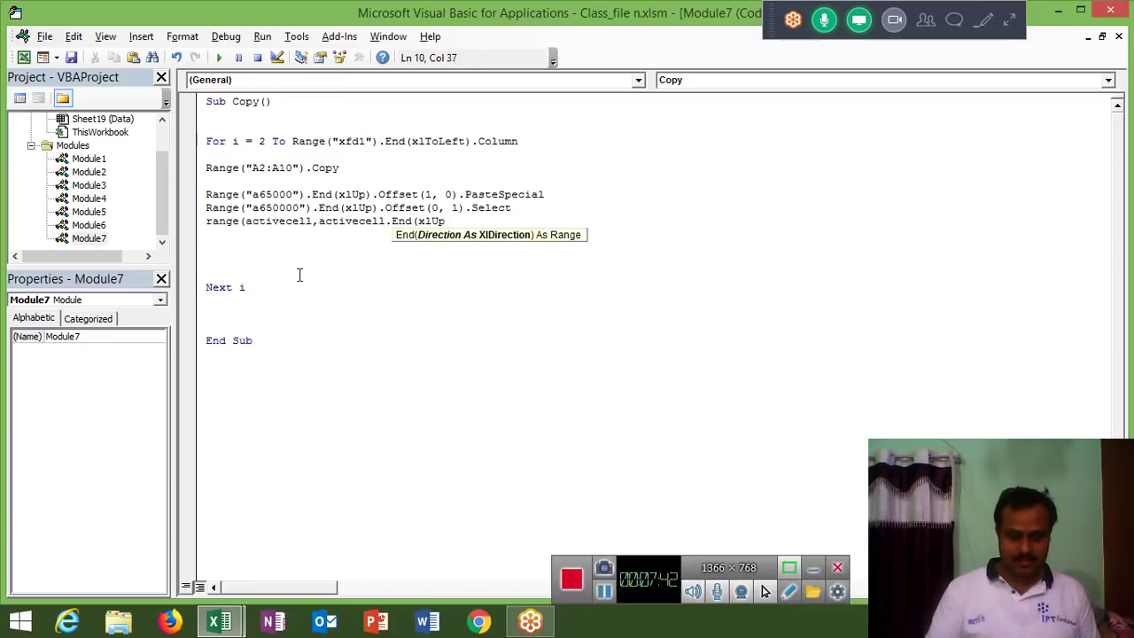
{"action": "type", "text": ")"}
{"action": "key", "text": "alt+F11"}
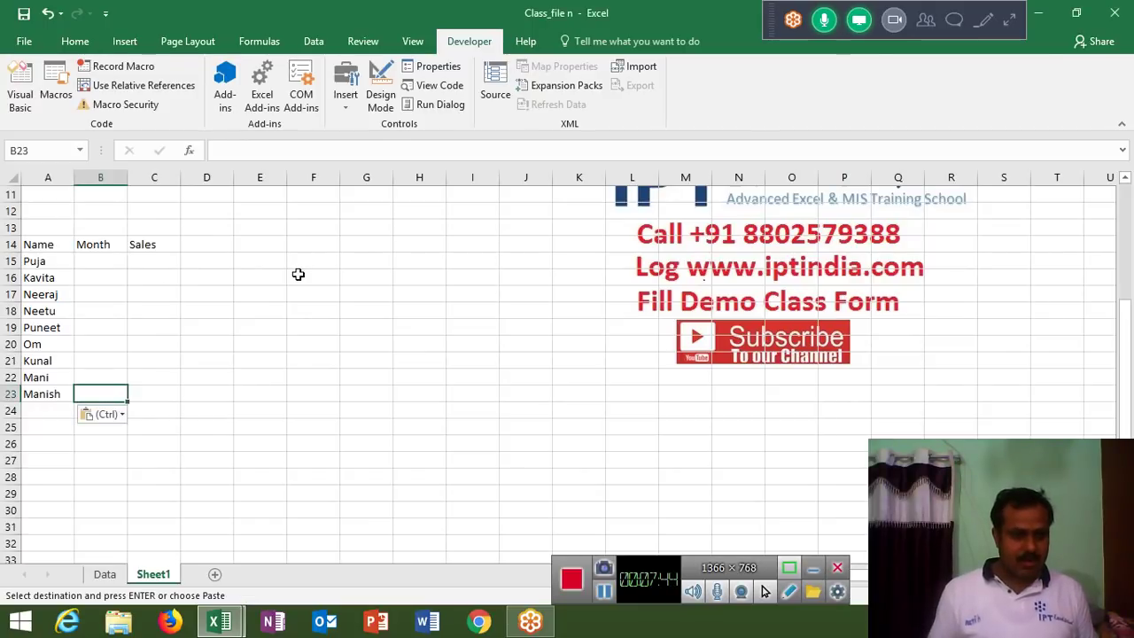
{"action": "key", "text": "ctrl+shift+Up"}
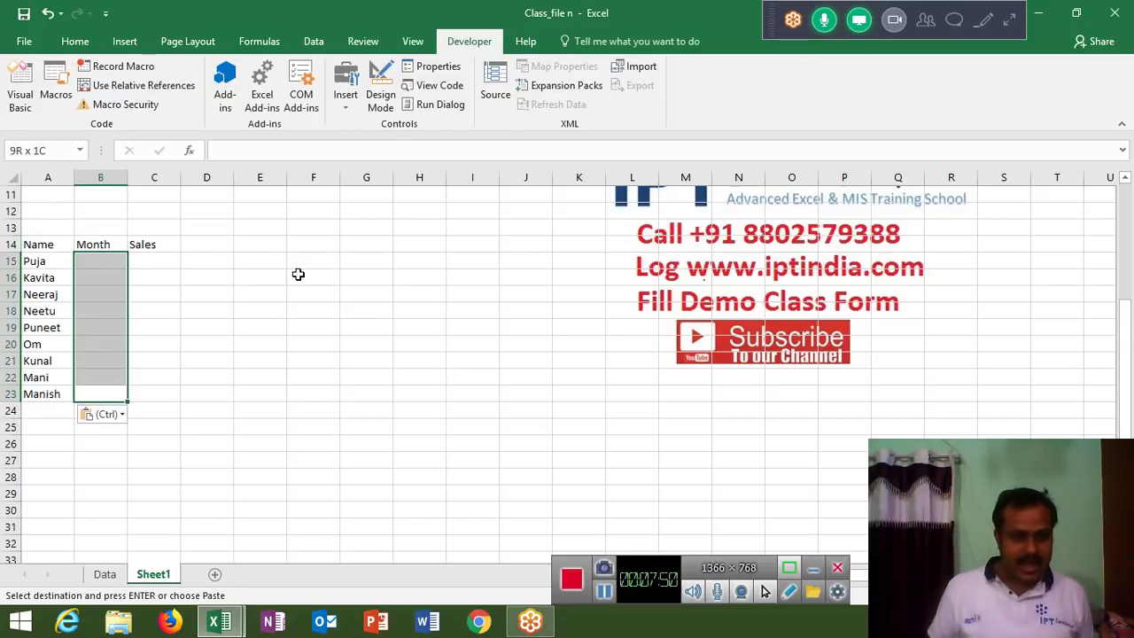
{"action": "key", "text": "shift+Down"}
{"action": "key", "text": "alt+F11"}
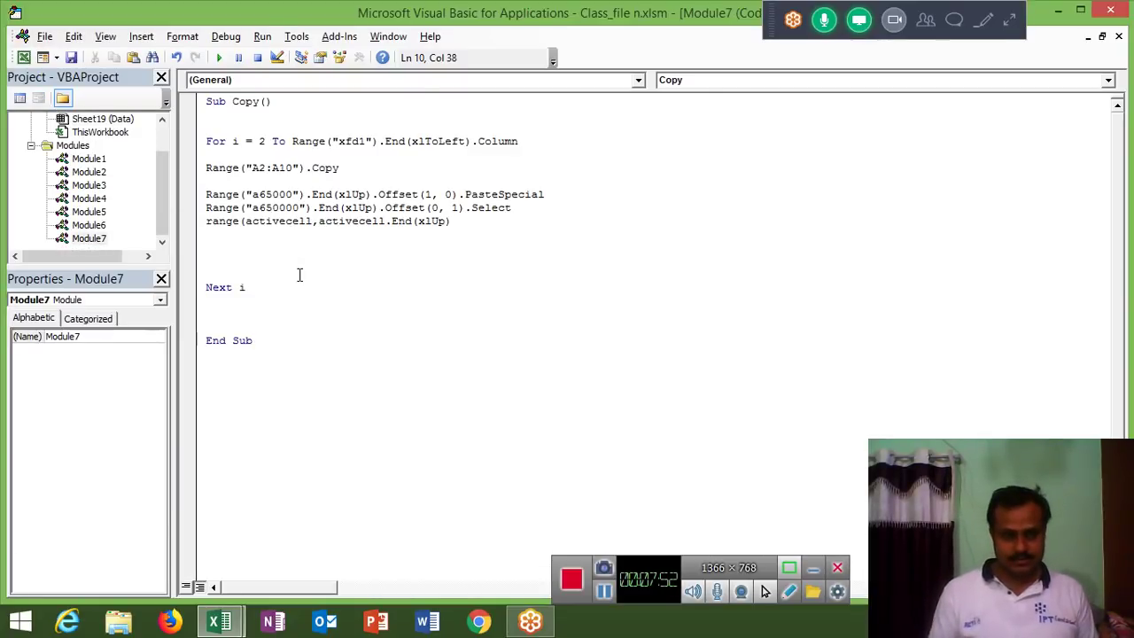
Finish line 10 with .Offset(1, 0)).Value = Cells(1, i).Value and commit it
{"action": "type", "text": ".Of"}
{"action": "key", "text": "Tab"}
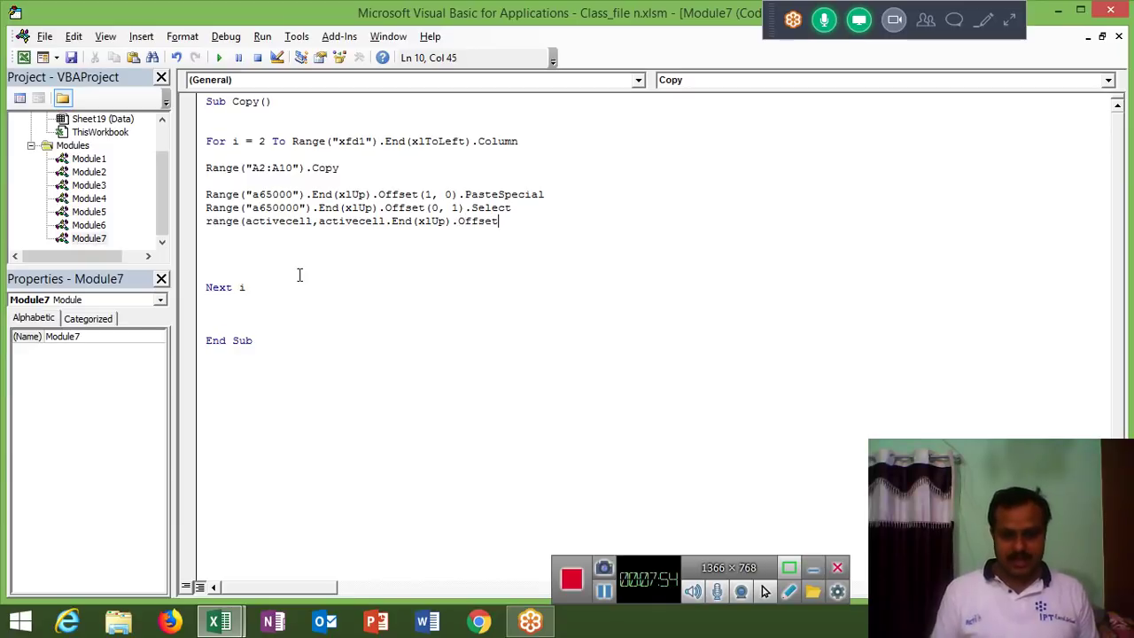
{"action": "type", "text": "(1"}
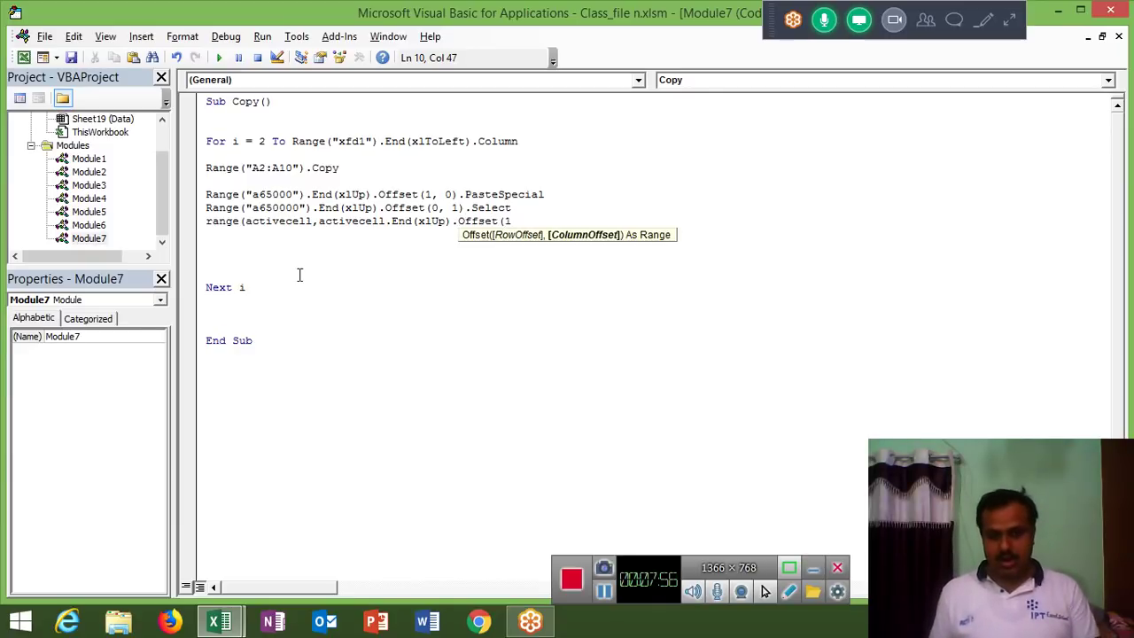
{"action": "type", "text": ",0))"}
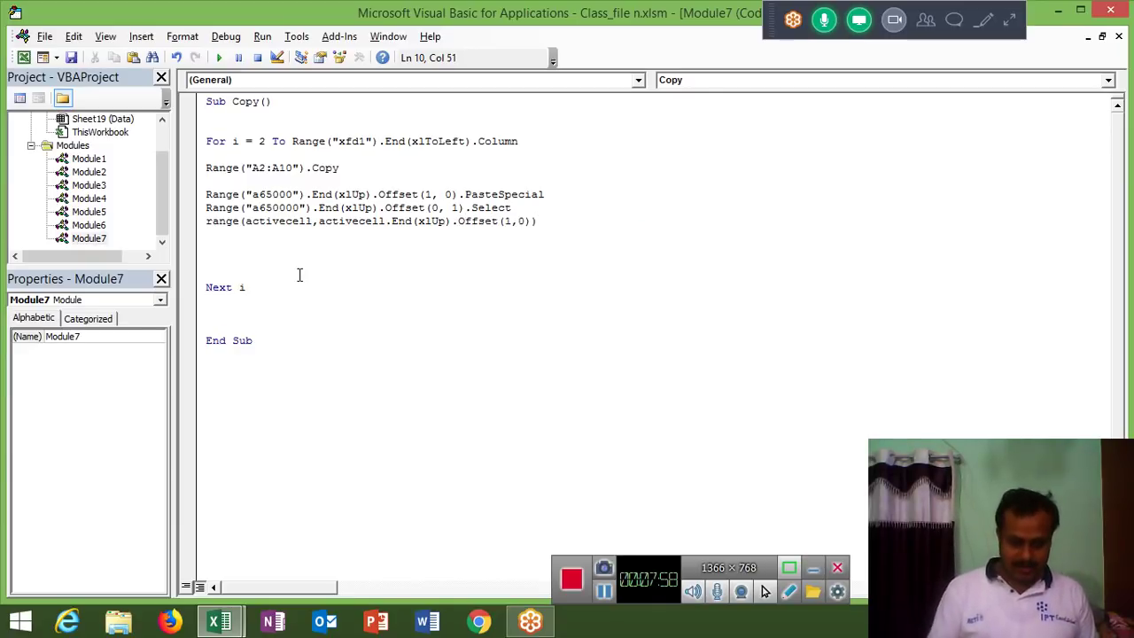
{"action": "type", "text": ".se"}
{"action": "key", "text": "Tab"}
{"action": "key", "text": "Return"}
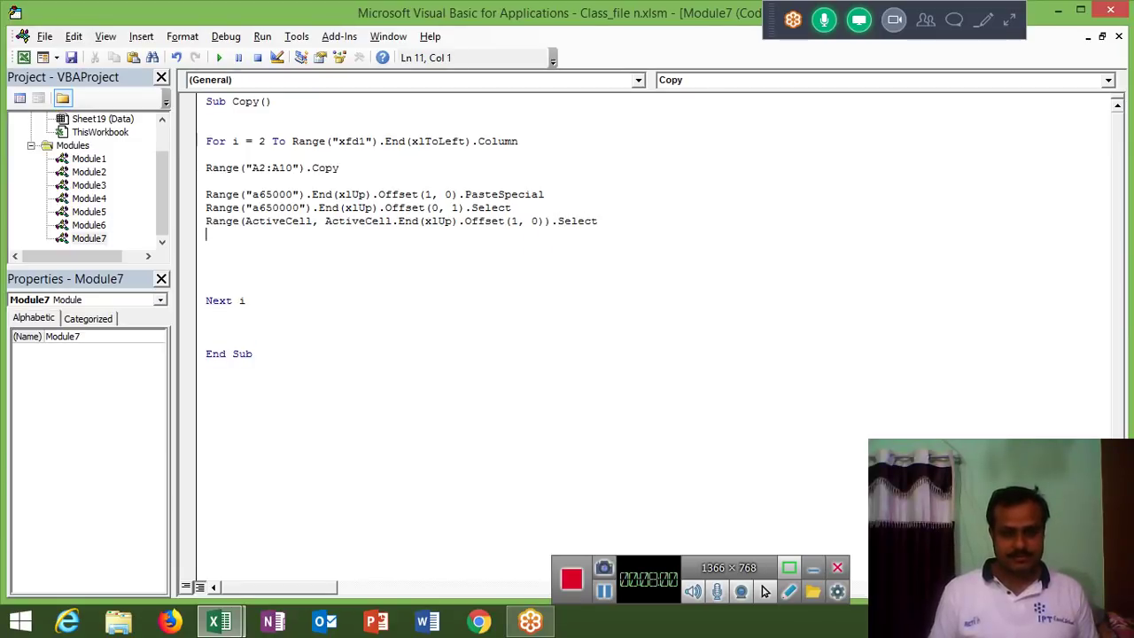
{"action": "key", "text": "BackSpace"}
{"action": "key", "text": "BackSpace"}
{"action": "key", "text": "BackSpace"}
{"action": "key", "text": "BackSpace"}
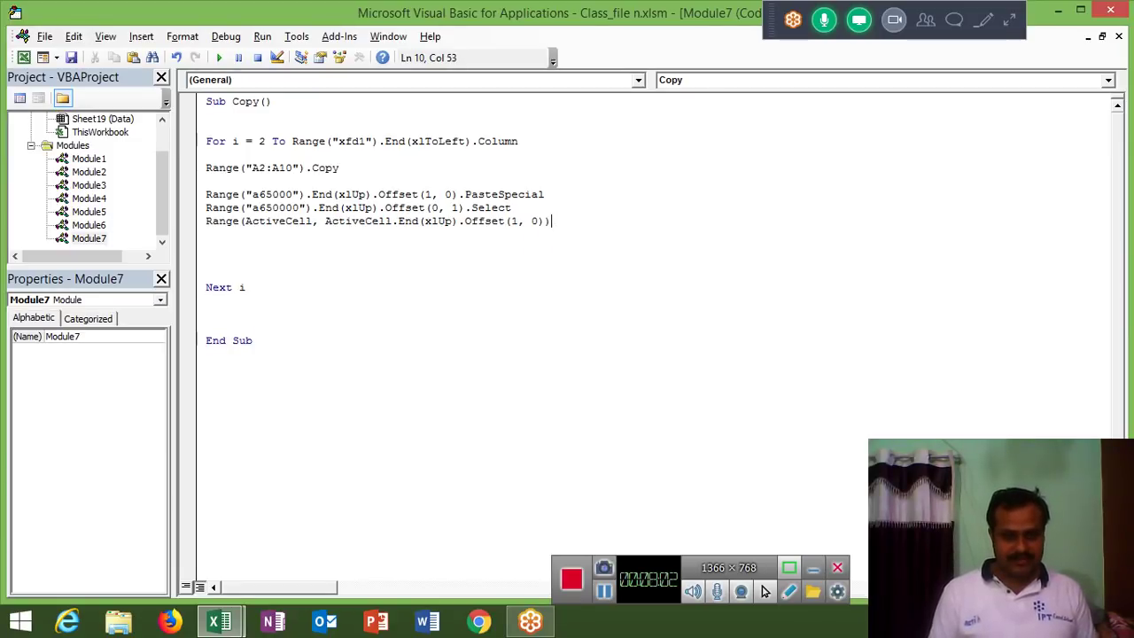
{"action": "type", "text": ". "}
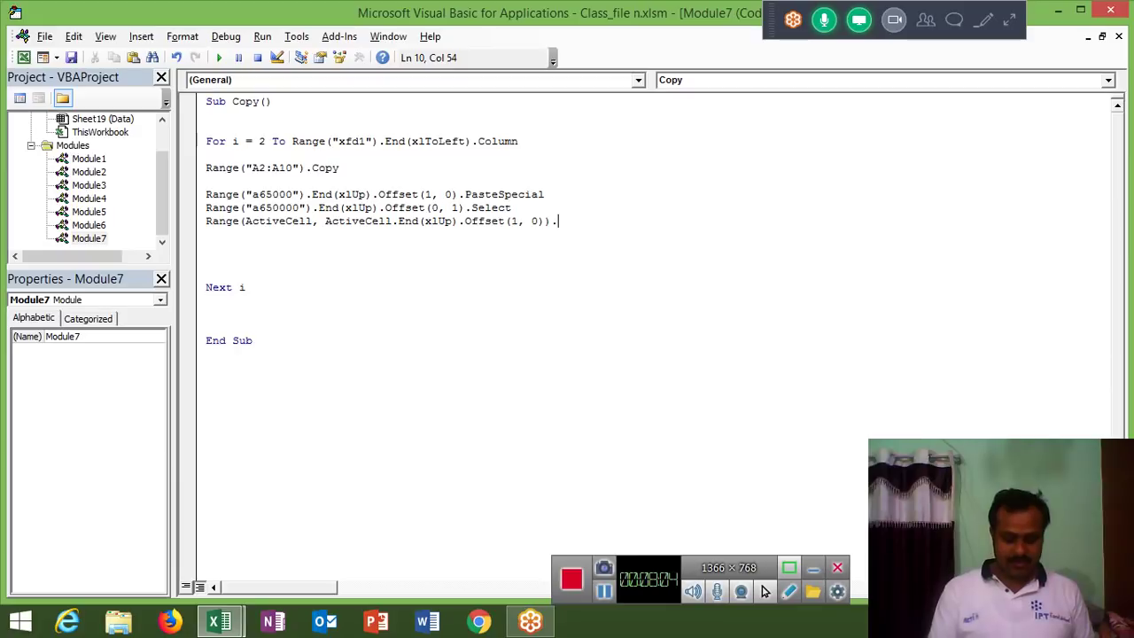
{"action": "type", "text": "."}
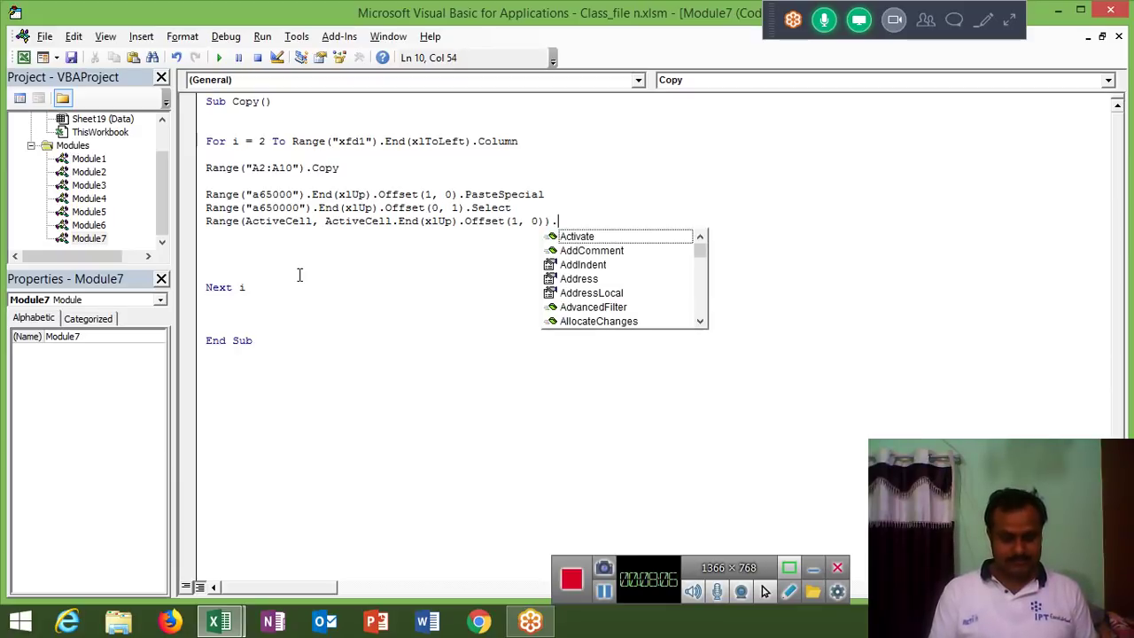
{"action": "type", "text": "valu"}
{"action": "key", "text": "Tab"}
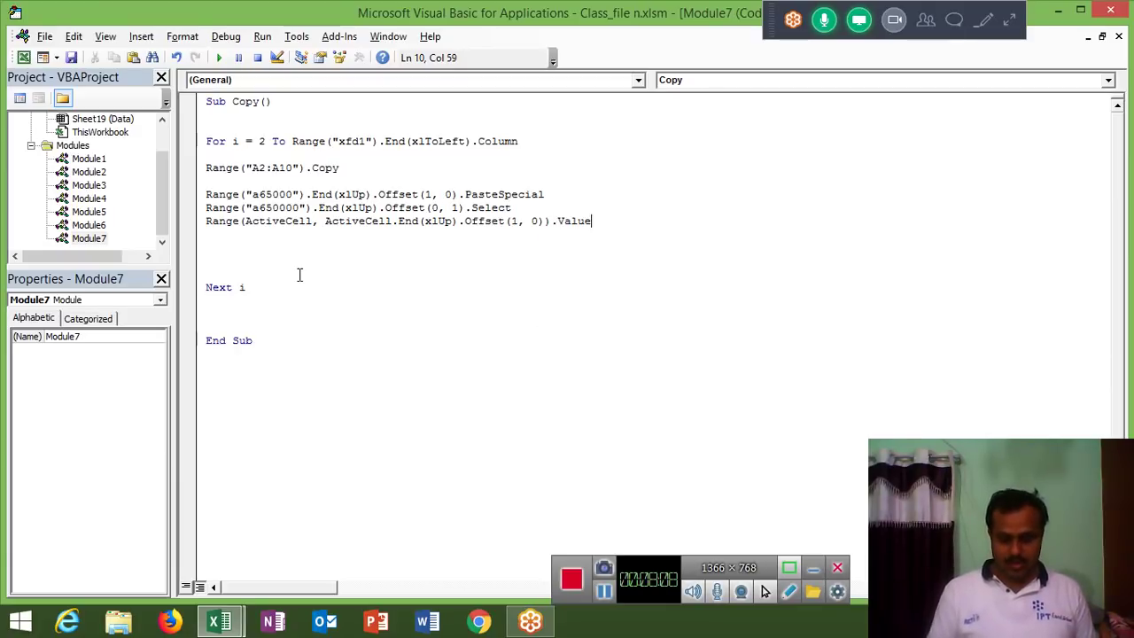
{"action": "type", "text": "=cells"}
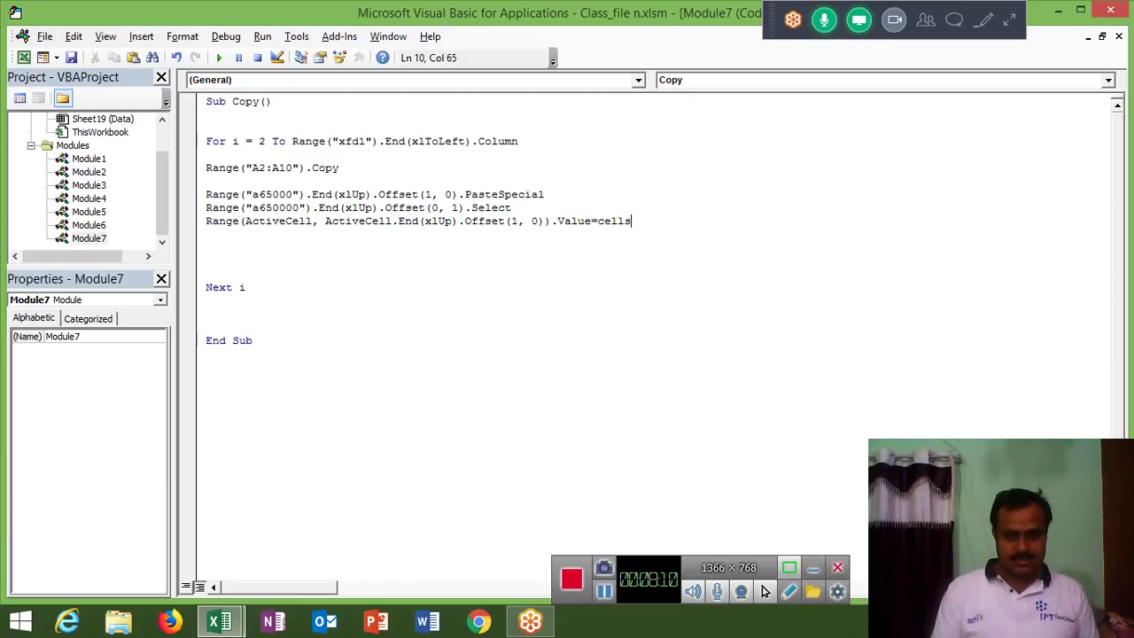
{"action": "type", "text": "("}
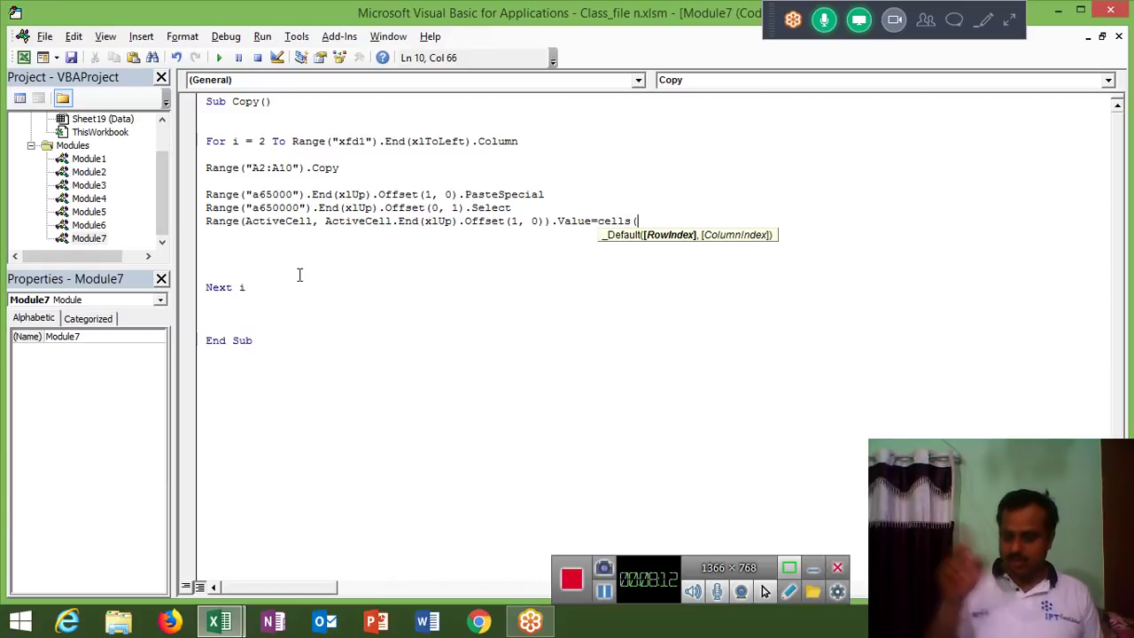
{"action": "type", "text": "1,i"}
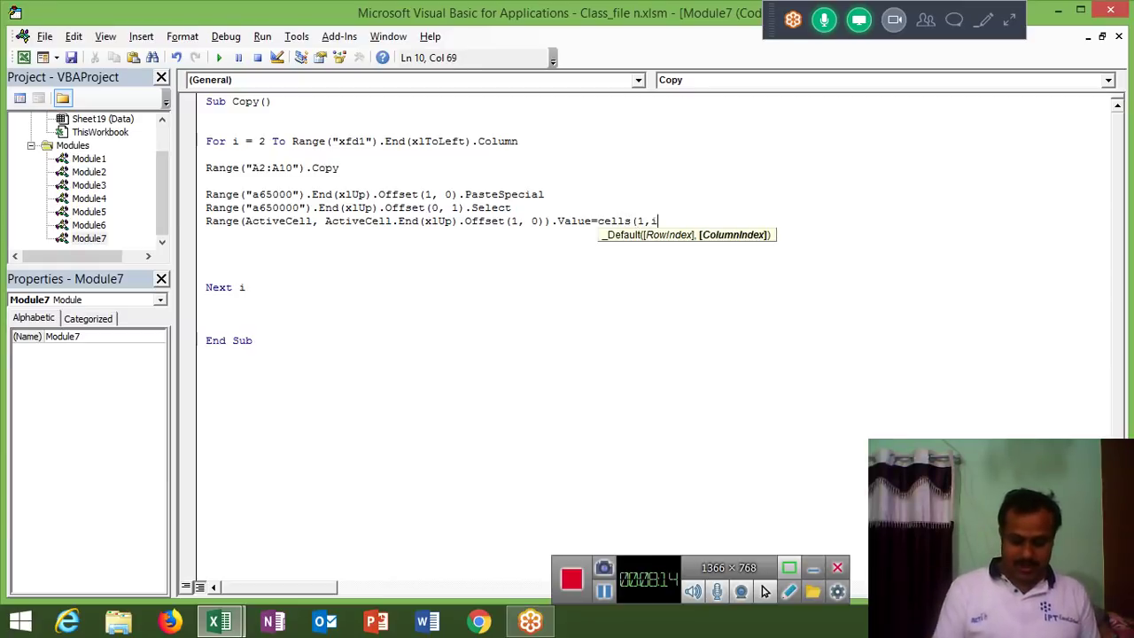
{"action": "type", "text": ").va"}
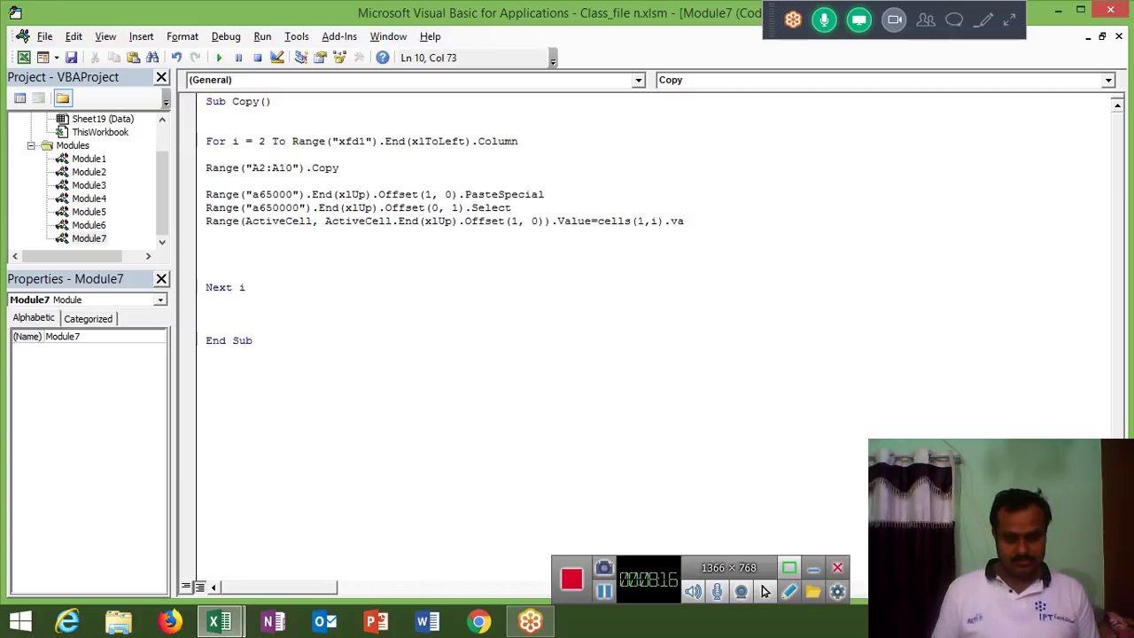
{"action": "type", "text": "lue\\"}
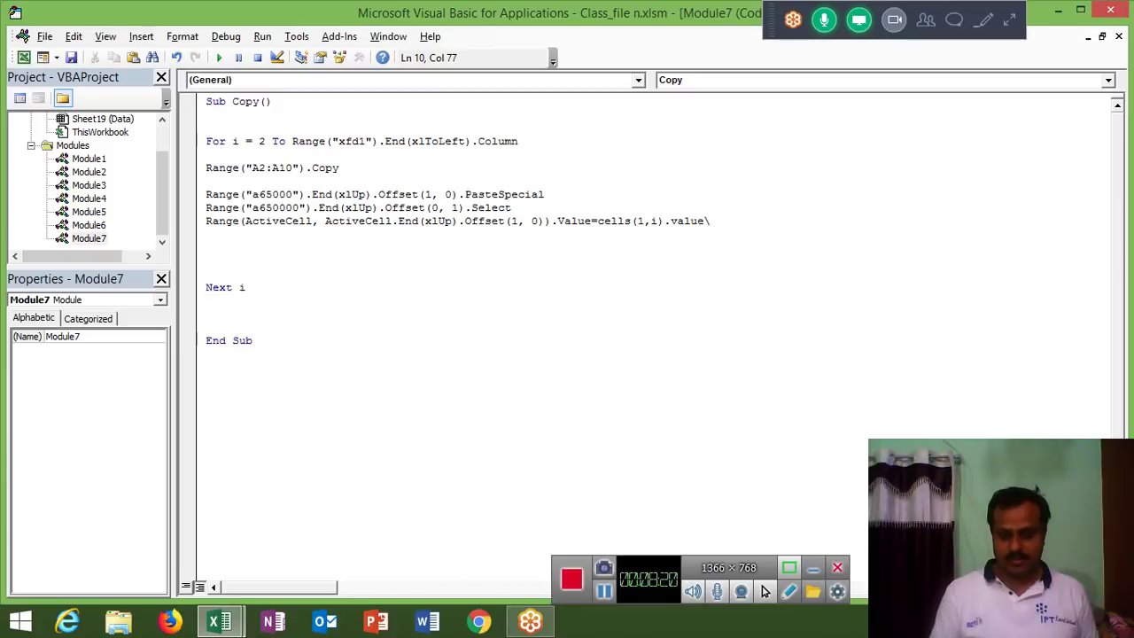
{"action": "key", "text": "BackSpace"}
{"action": "key", "text": "Return"}
{"action": "key", "text": "alt+Tab"}
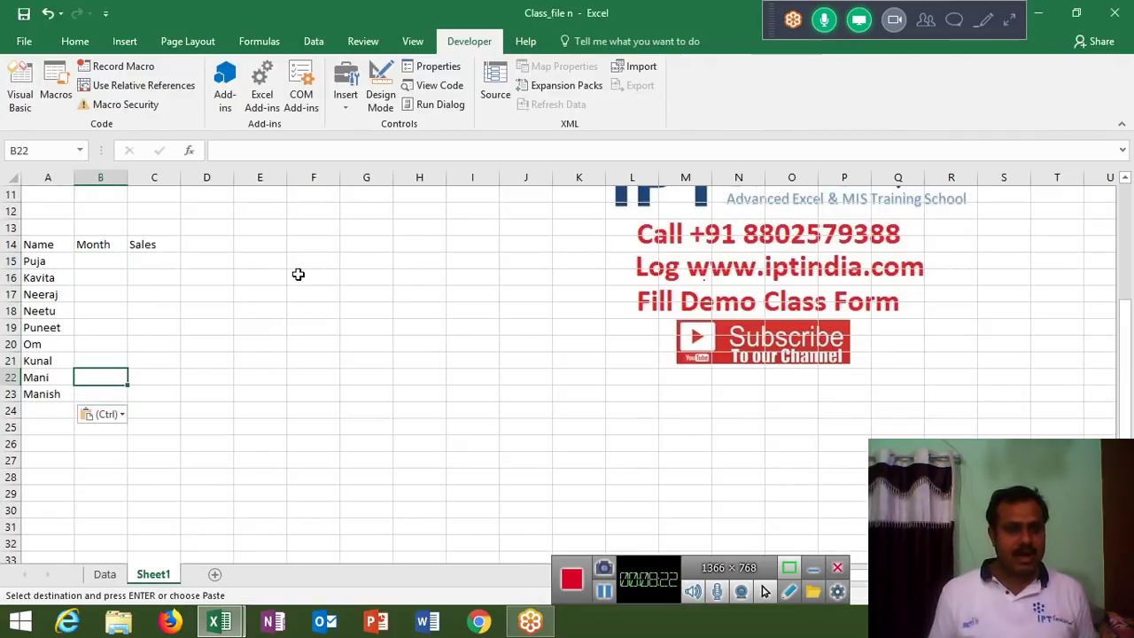
Paste Jan into B15:B23 beside the nine names, then return to Puja's January sales
{"action": "key", "text": "ctrl+Up"}
{"action": "key", "text": "ctrl+Up"}
{"action": "key", "text": "ctrl+Up"}
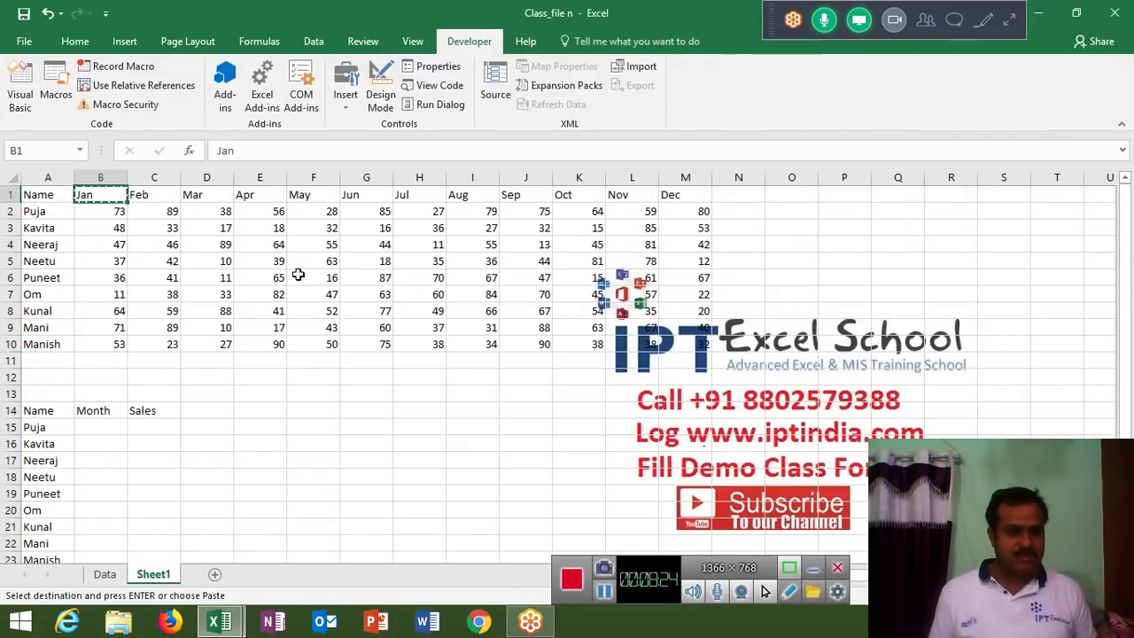
{"action": "key", "text": "Down"}
{"action": "key", "text": "Down"}
{"action": "key", "text": "Down"}
{"action": "key", "text": "Down"}
{"action": "key", "text": "Up"}
{"action": "key", "text": "Up"}
{"action": "key", "text": "Up"}
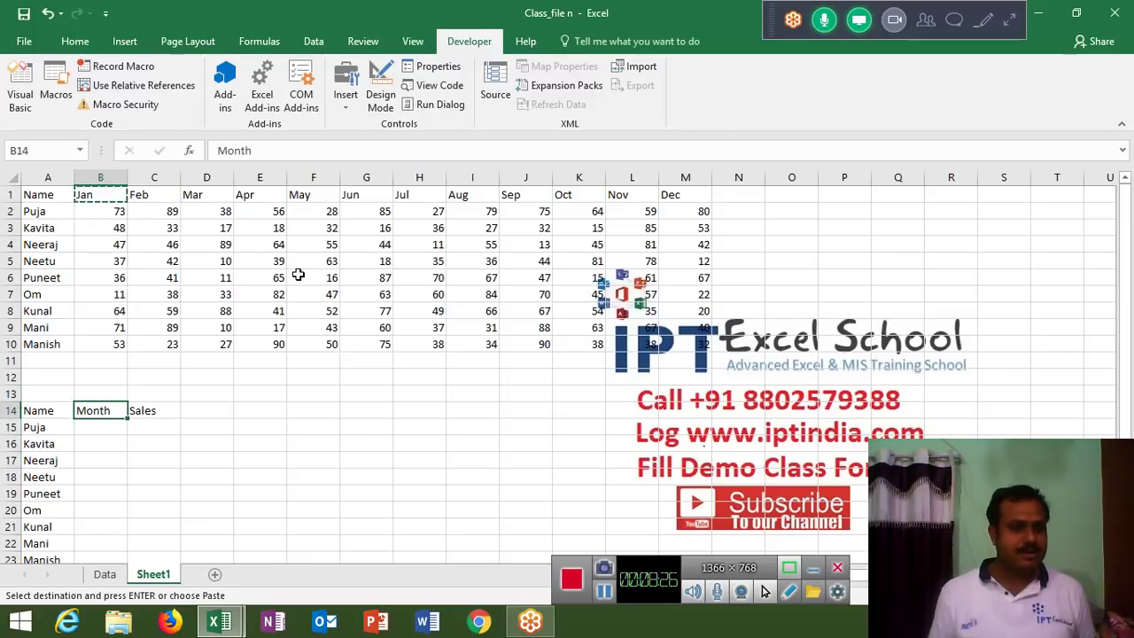
{"action": "key", "text": "Down"}
{"action": "key", "text": "shift+Down"}
{"action": "key", "text": "shift+Down"}
{"action": "key", "text": "shift+Down"}
{"action": "key", "text": "shift+Down"}
{"action": "key", "text": "shift+Down"}
{"action": "key", "text": "shift+Up"}
{"action": "key", "text": "shift+Up"}
{"action": "key", "text": "shift+Up"}
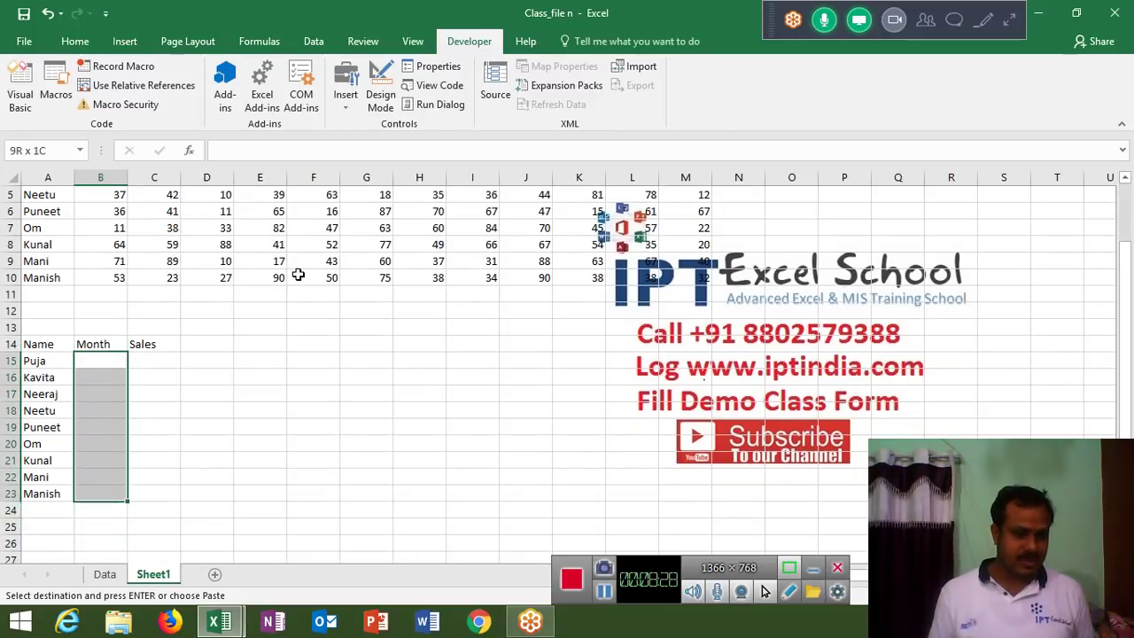
{"action": "type", "text": "Jan Jan Jan Jan Jan Jan Jan Jan Jan"}
{"action": "key", "text": "Escape"}
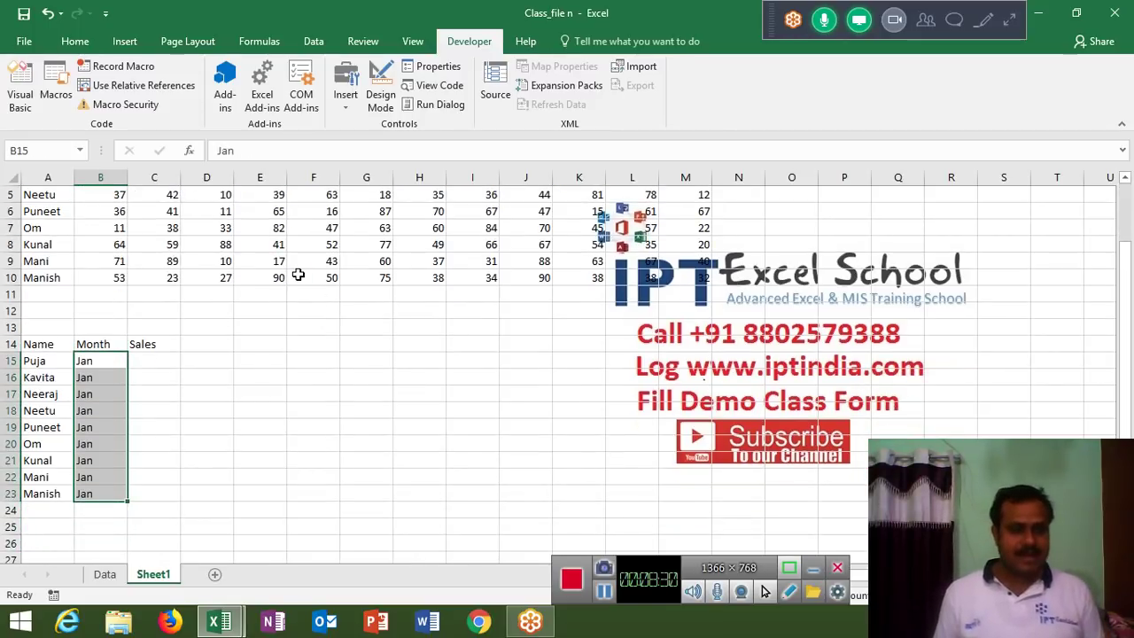
{"action": "key", "text": "Up"}
{"action": "key", "text": "Up"}
{"action": "key", "text": "Up"}
{"action": "key", "text": "Up"}
{"action": "key", "text": "Up"}
{"action": "key", "text": "Up"}
{"action": "key", "text": "Down"}
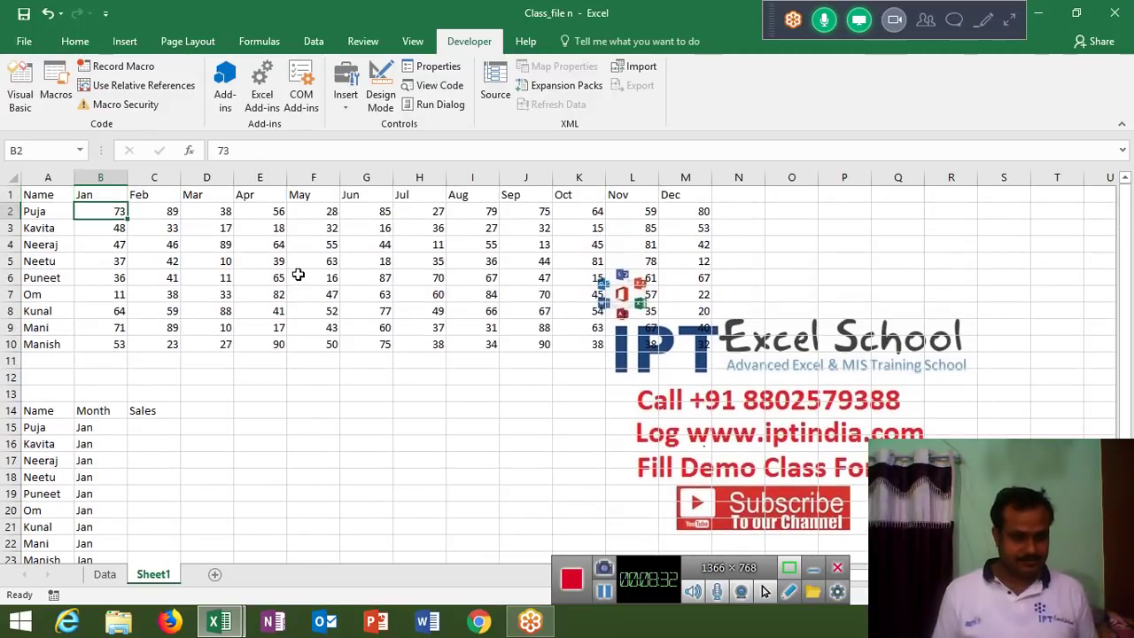
Insert Range(Cells(2, i), Cells(10, i)).Copy after line 10, confirming row 10 is the last name
{"action": "key", "text": "alt+F11"}
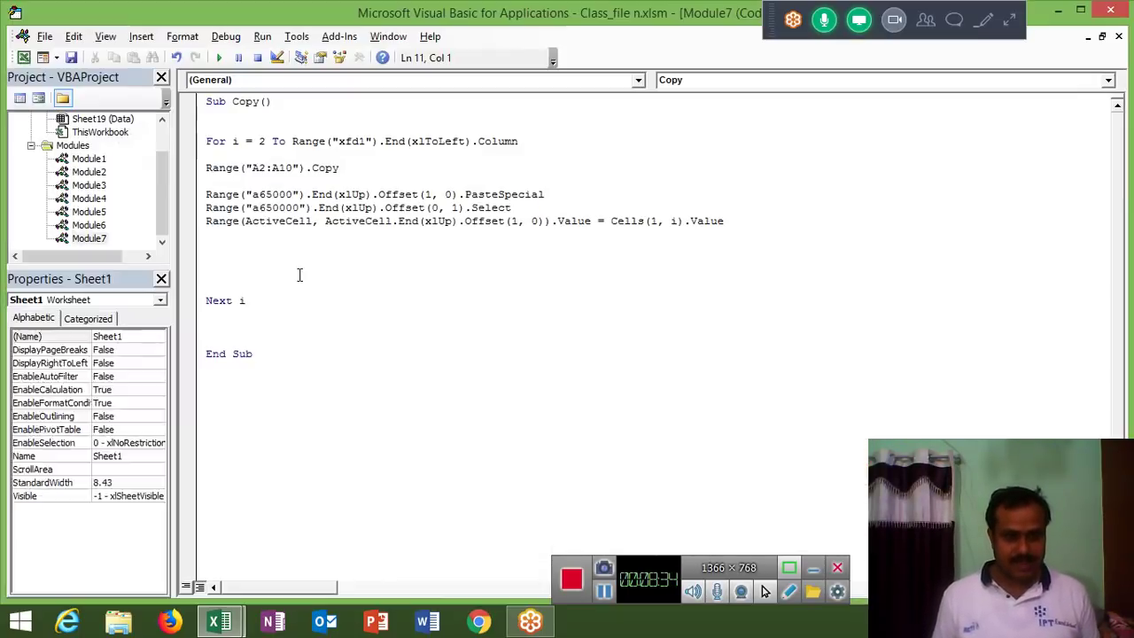
{"action": "key", "text": "Return"}
{"action": "type", "text": "ra"}
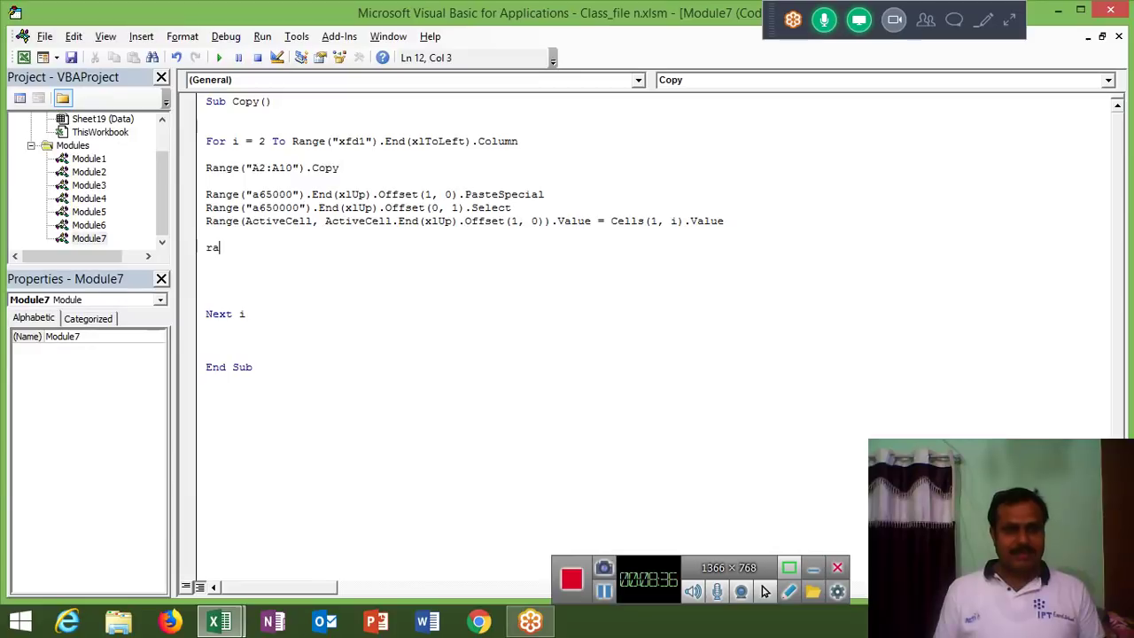
{"action": "type", "text": "nge"}
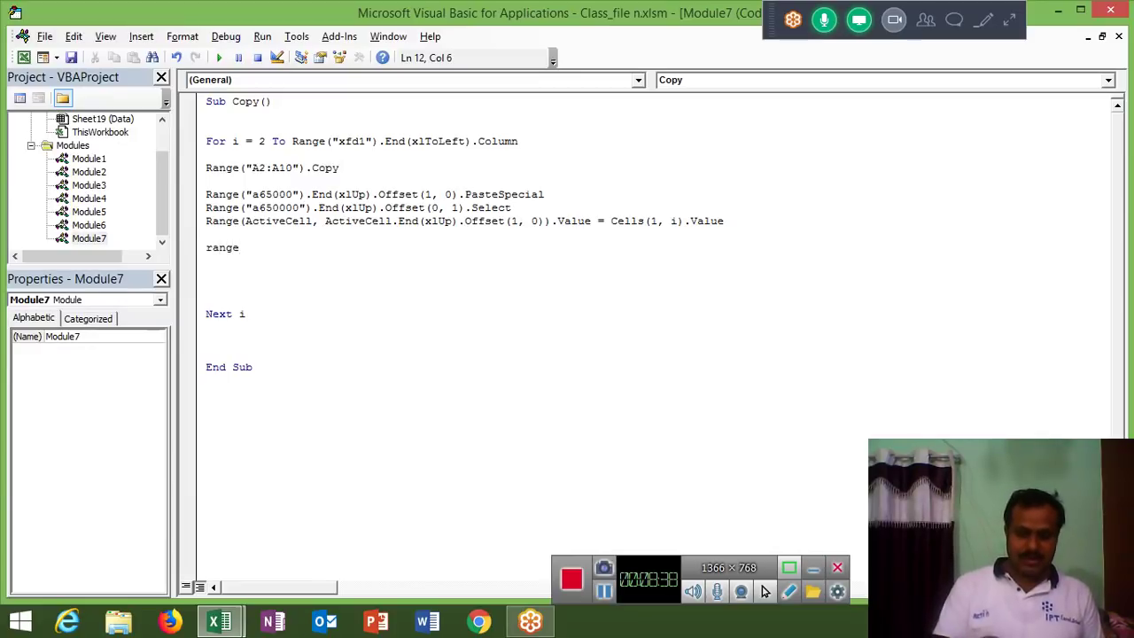
{"action": "type", "text": "(cells"}
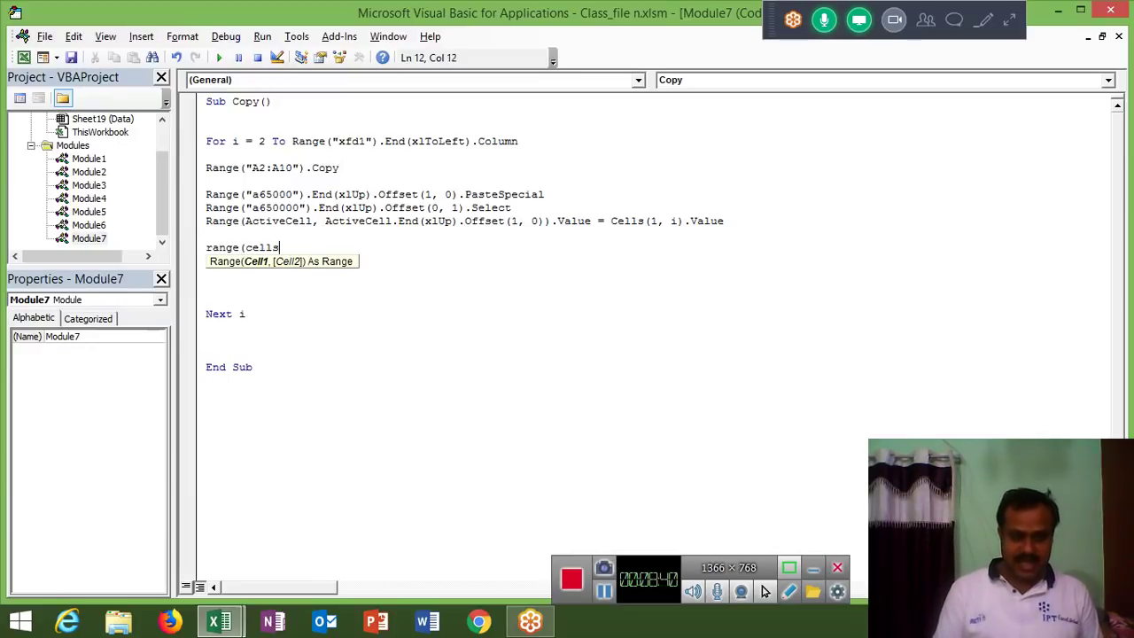
{"action": "type", "text": "(2"}
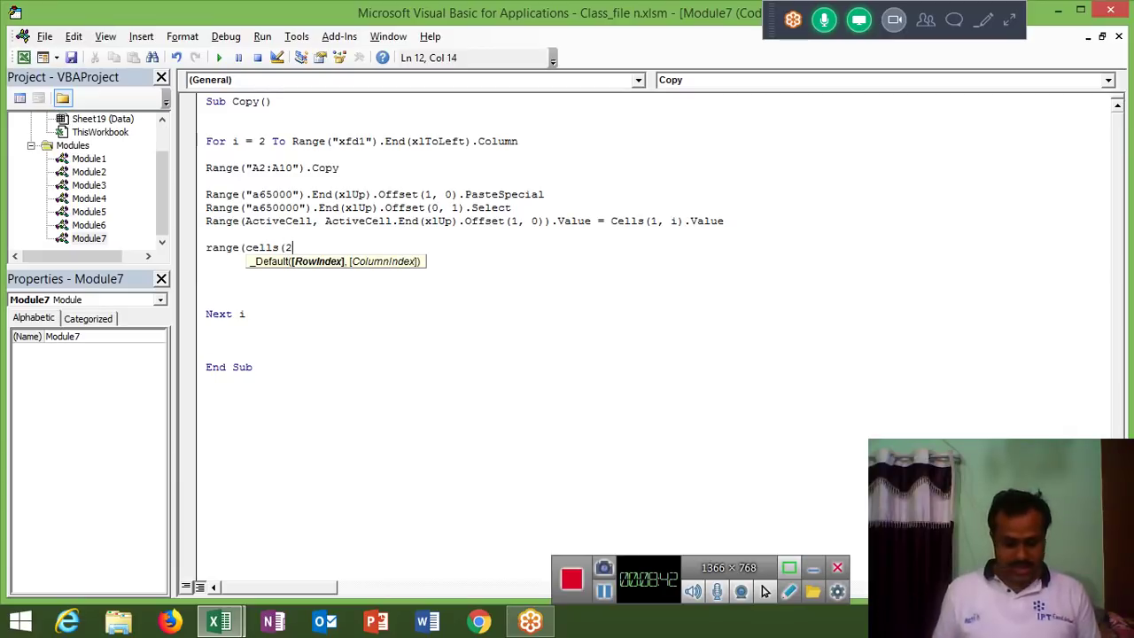
{"action": "type", "text": ",i"}
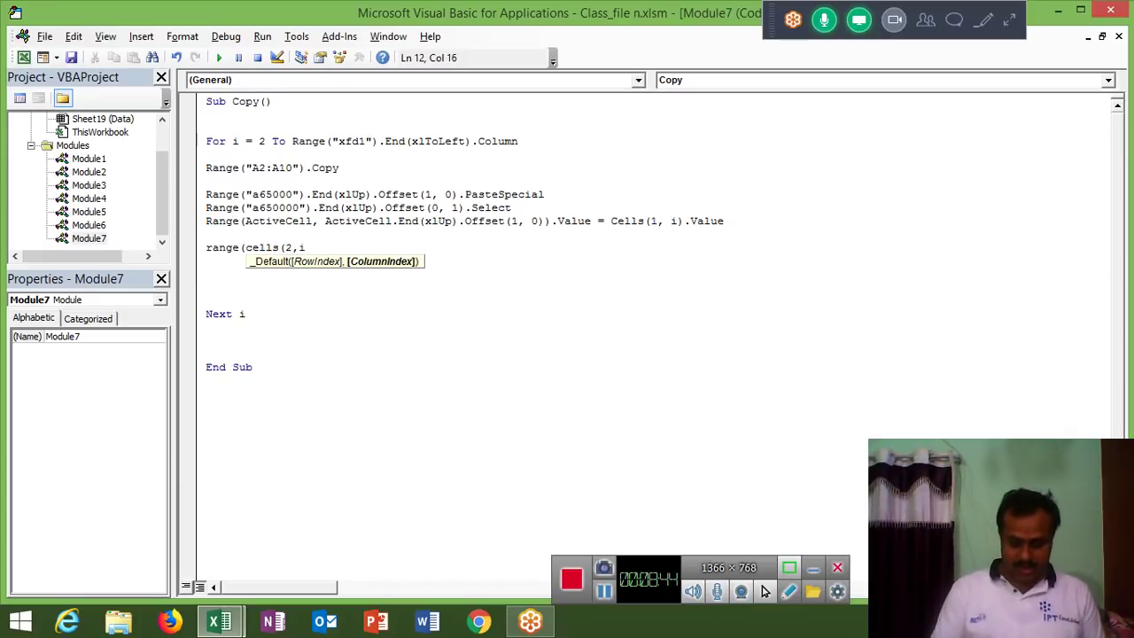
{"action": "type", "text": "),"}
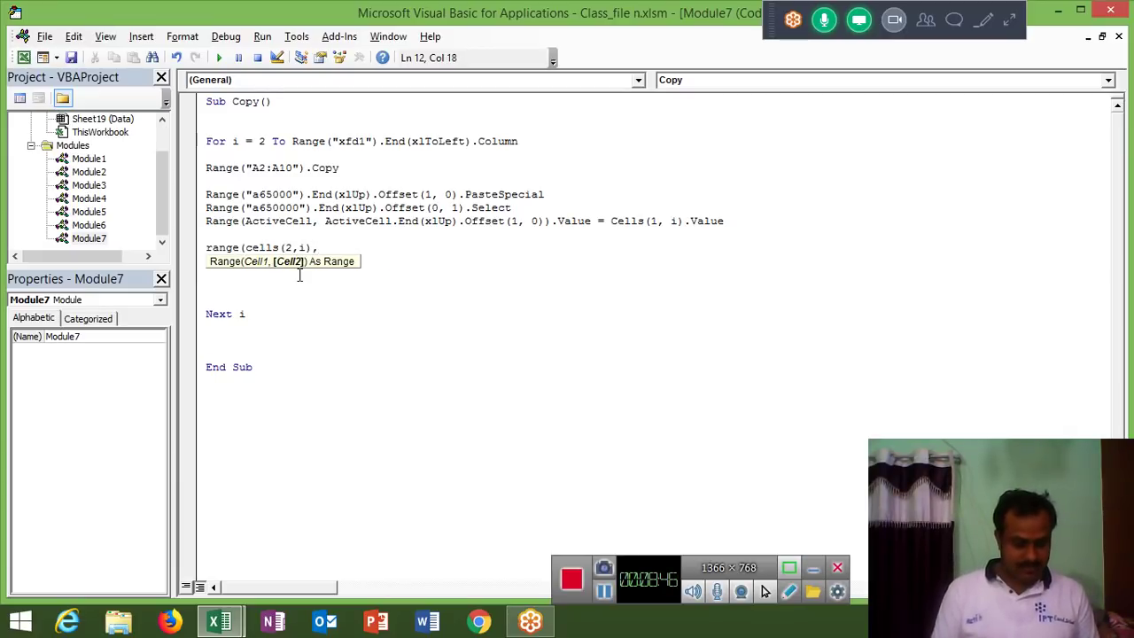
{"action": "type", "text": "cell"}
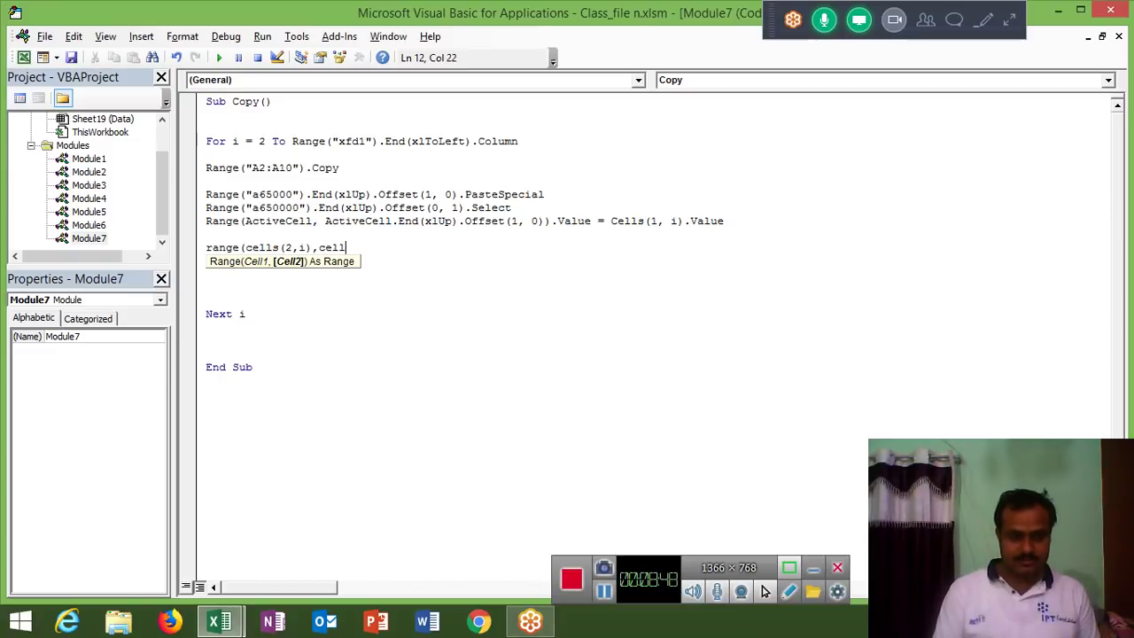
{"action": "type", "text": "("}
{"action": "key", "text": "alt+F11"}
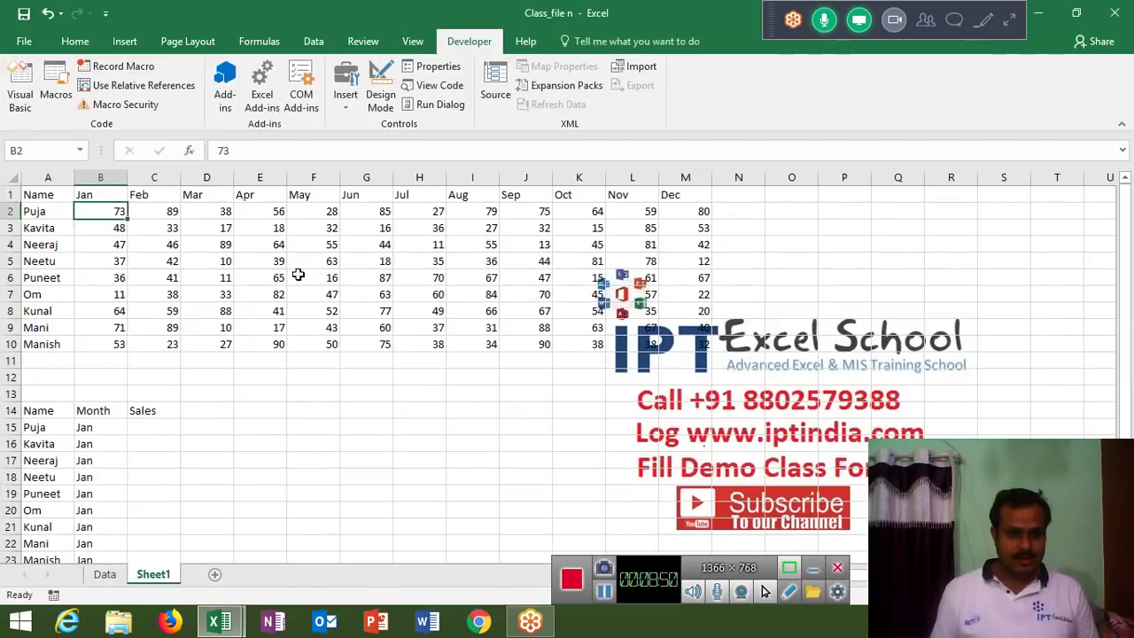
{"action": "key", "text": "ctrl+Down"}
{"action": "key", "text": "alt+F11"}
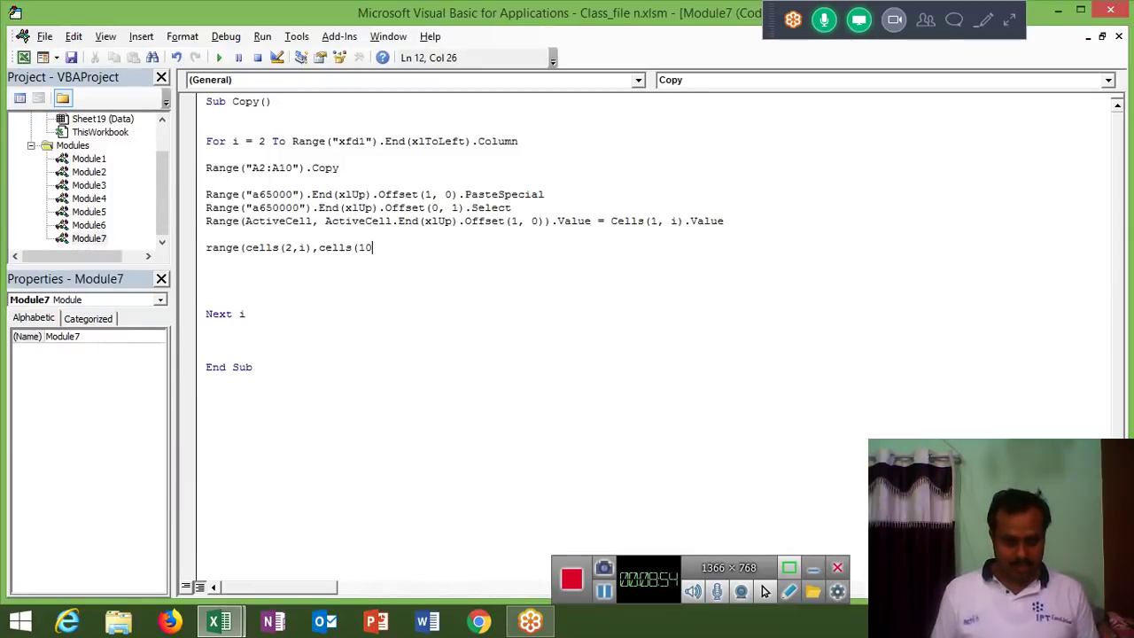
{"action": "type", "text": ",i)"}
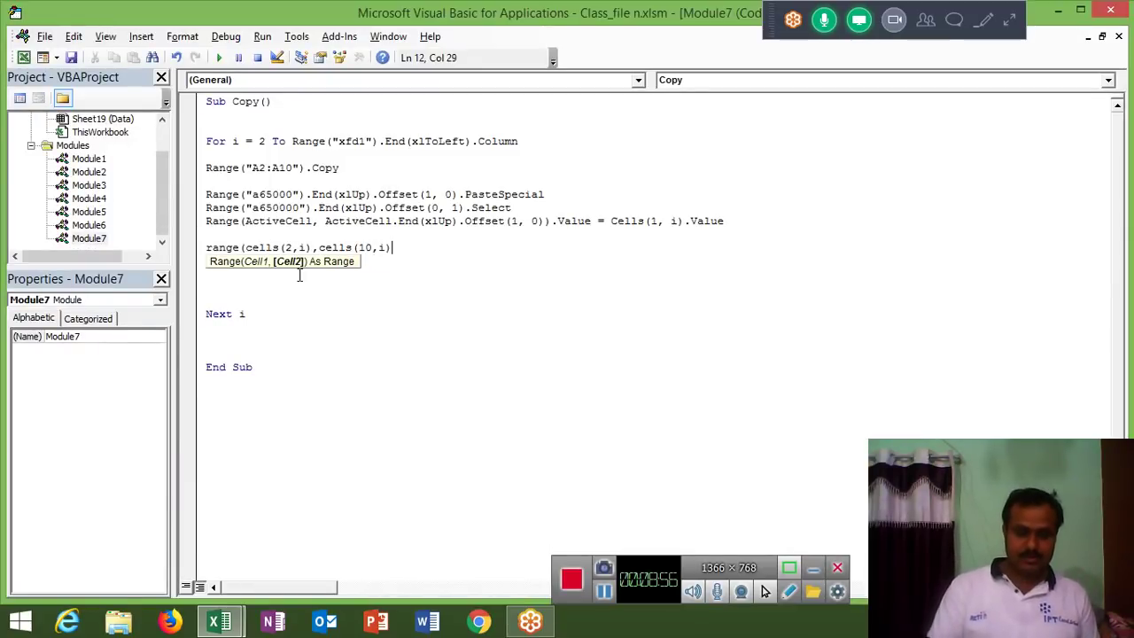
{"action": "type", "text": ").cop"}
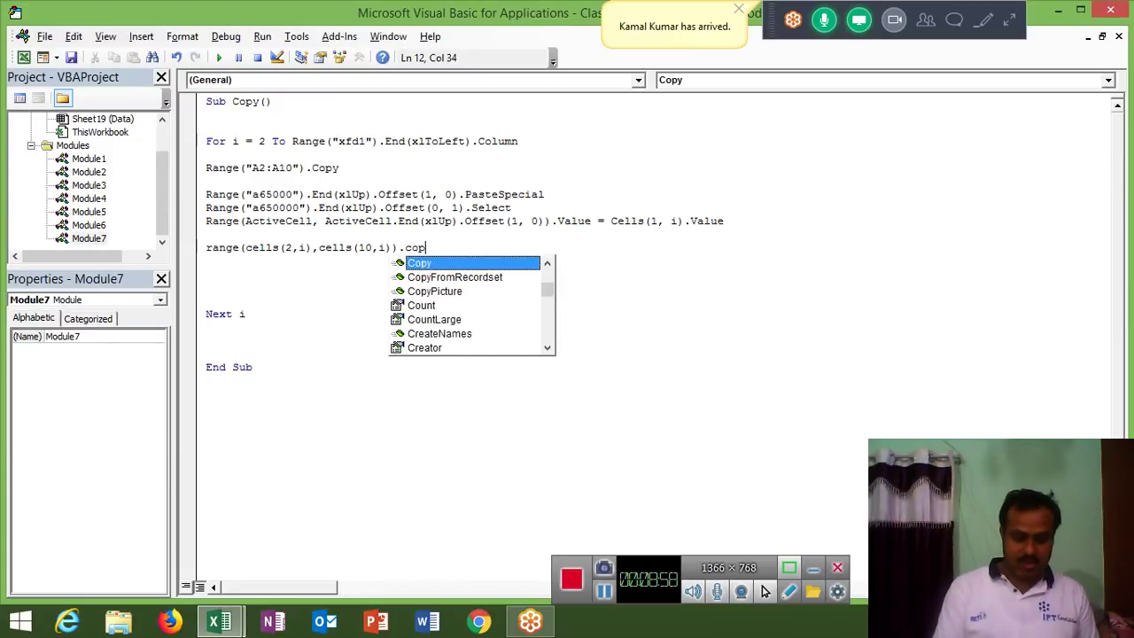
{"action": "type", "text": "y"}
{"action": "key", "text": "Tab"}
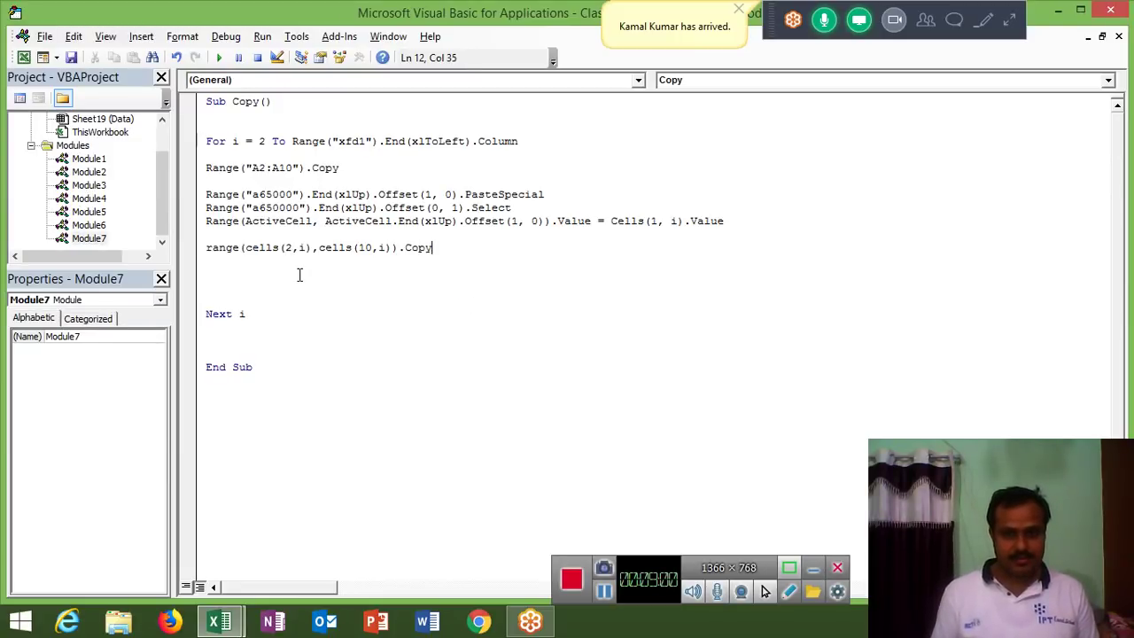
{"action": "key", "text": "Return"}
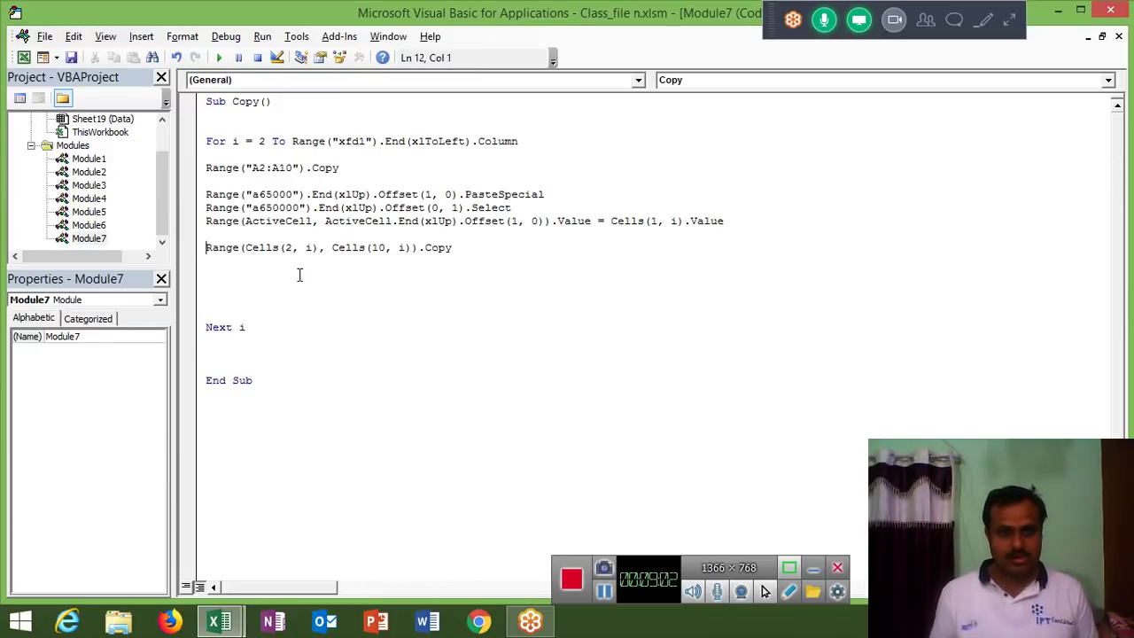
{"action": "key", "text": "Up"}
{"action": "key", "text": "Up"}
{"action": "key", "text": "Up"}
{"action": "key", "text": "Up"}
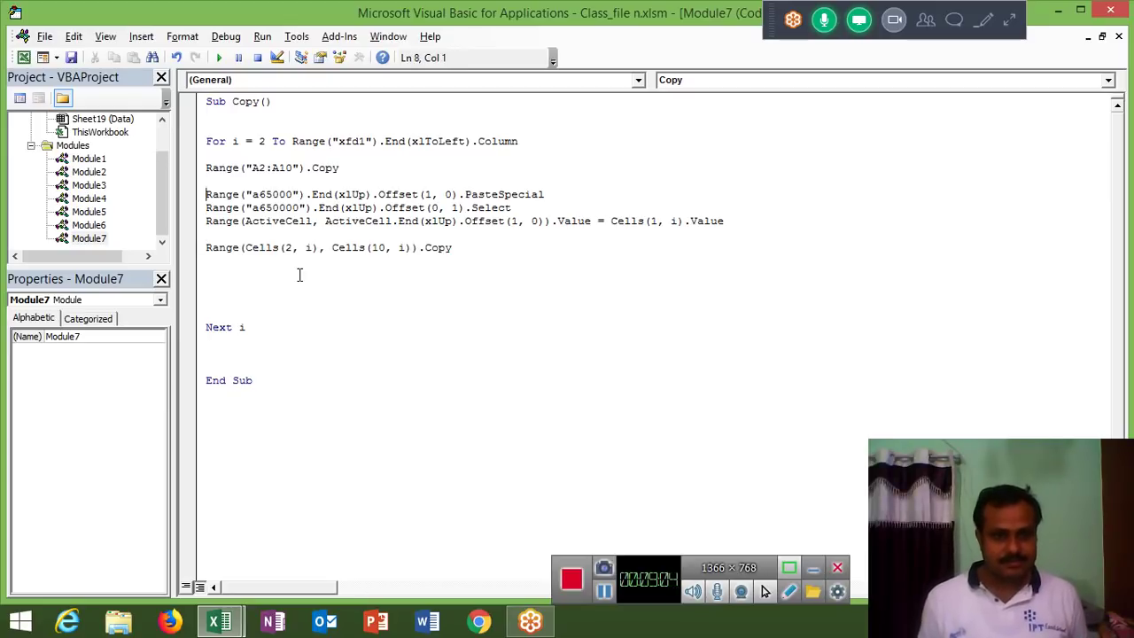
{"action": "key", "text": "Down"}
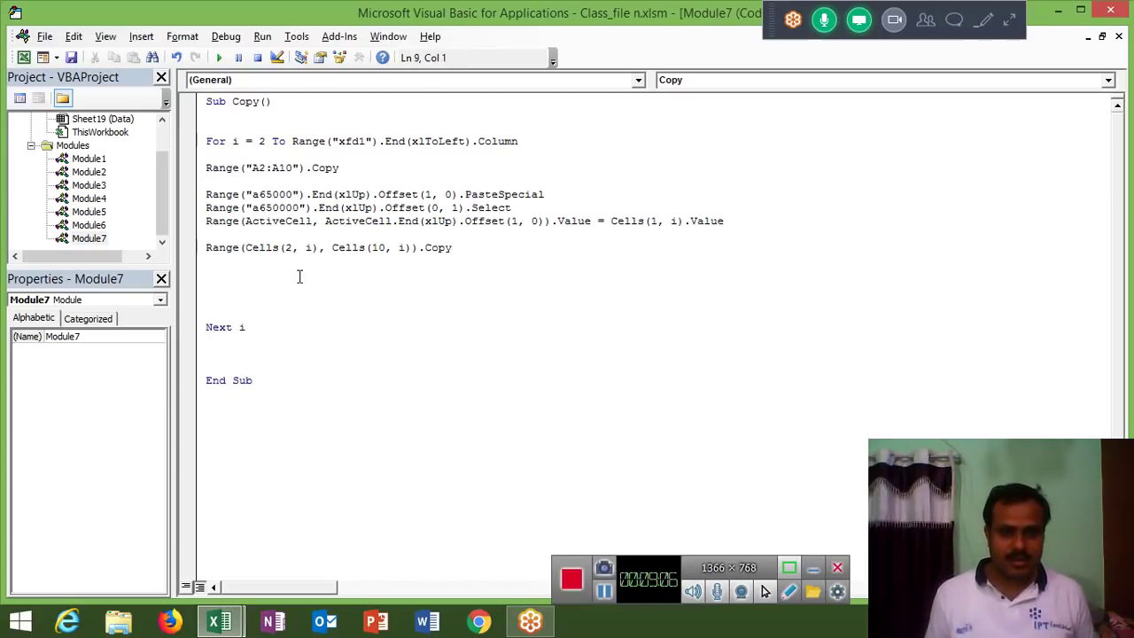
Below the Cells copy line, start a Range("C65000").End(xlUp) line
{"action": "key", "text": "Down"}
{"action": "key", "text": "Down"}
{"action": "key", "text": "Down"}
{"action": "type", "text": "ra"}
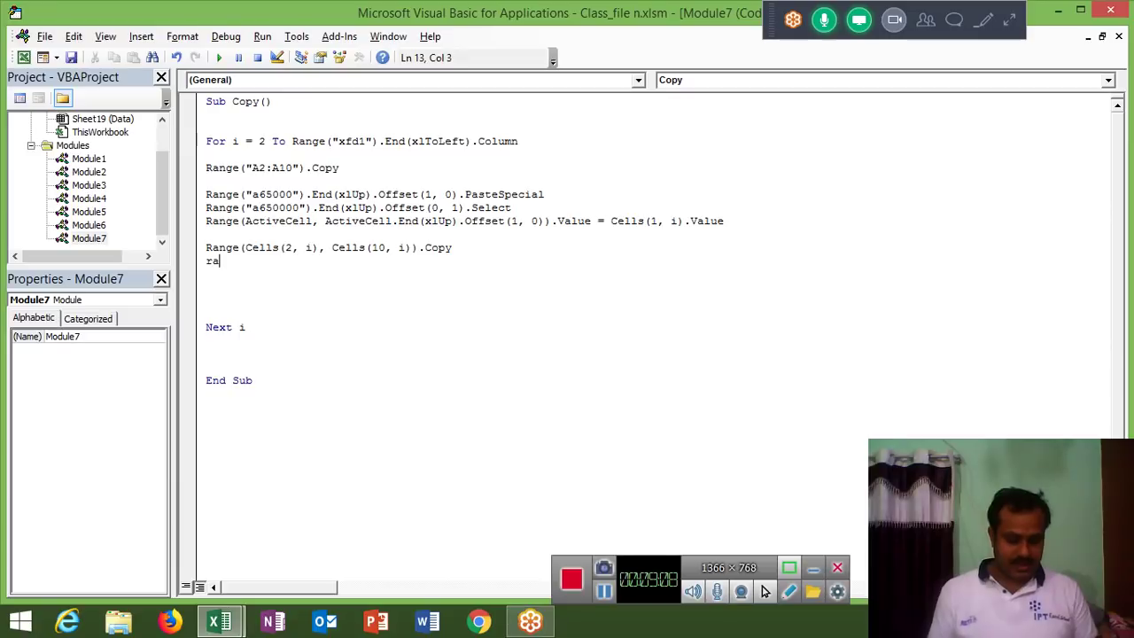
{"action": "type", "text": "nhg"}
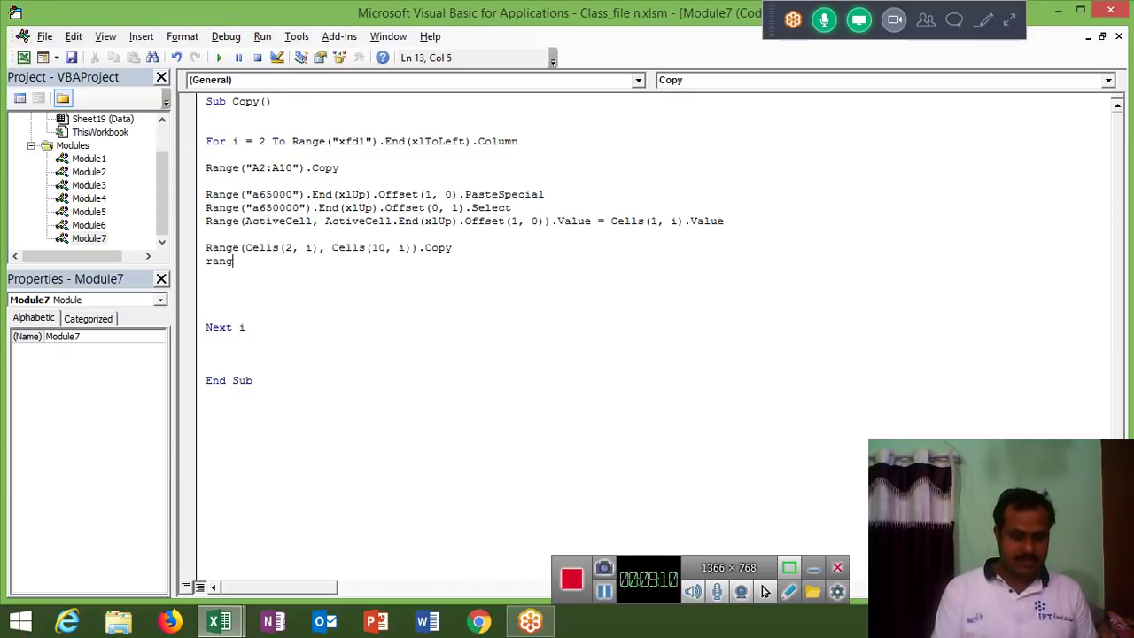
{"action": "type", "text": "("}
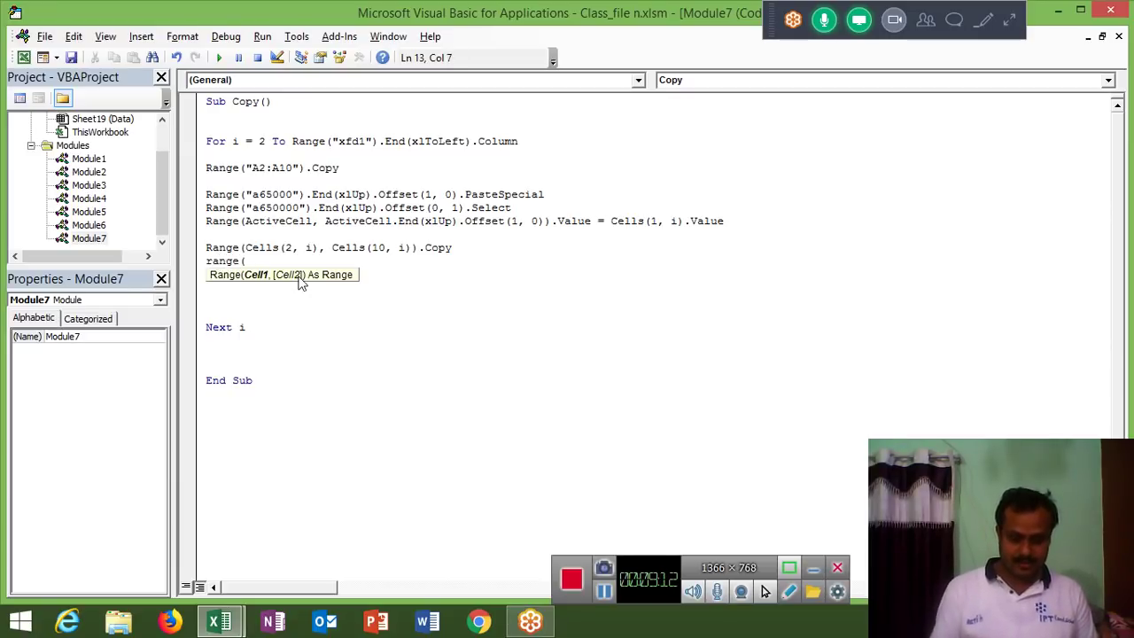
{"action": "type", "text": "\"A"}
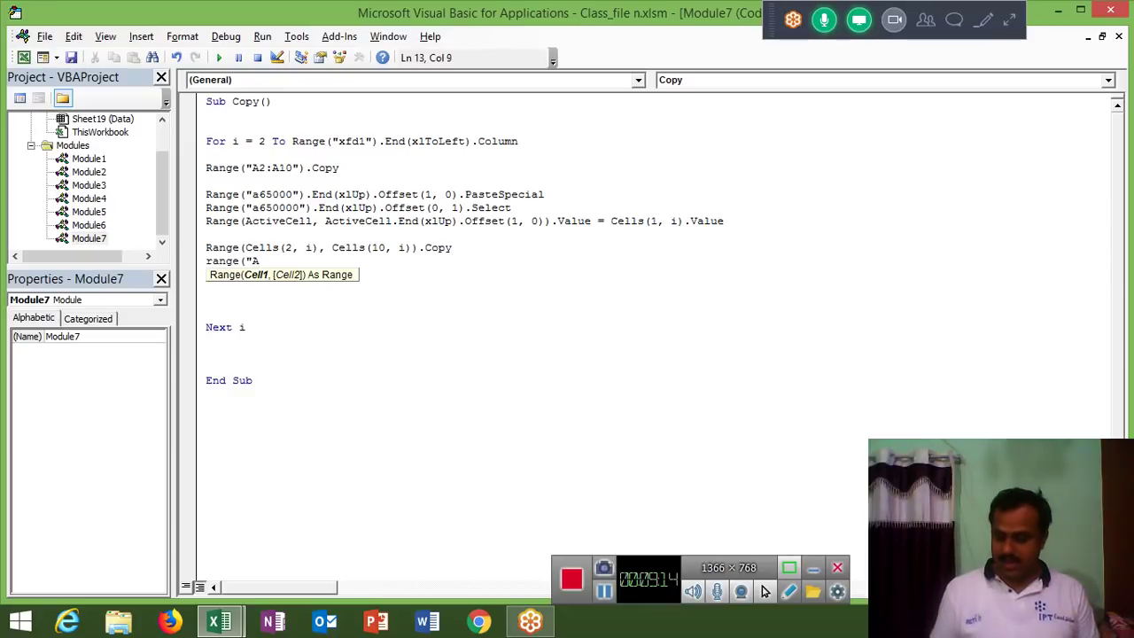
{"action": "key", "text": "alt+F11"}
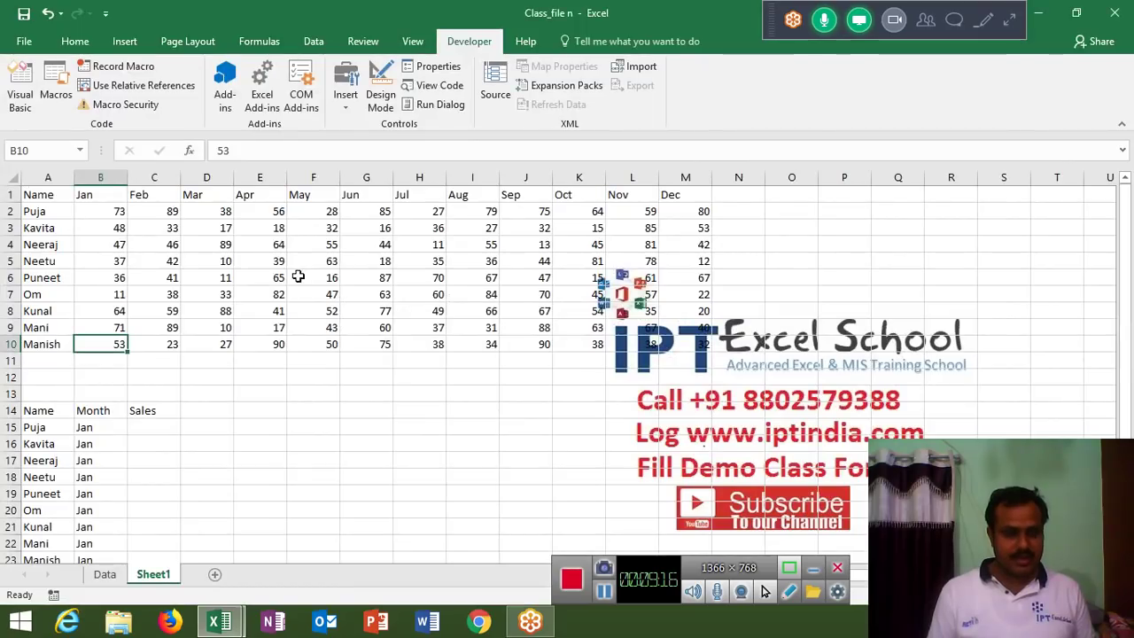
{"action": "key", "text": "alt+F11"}
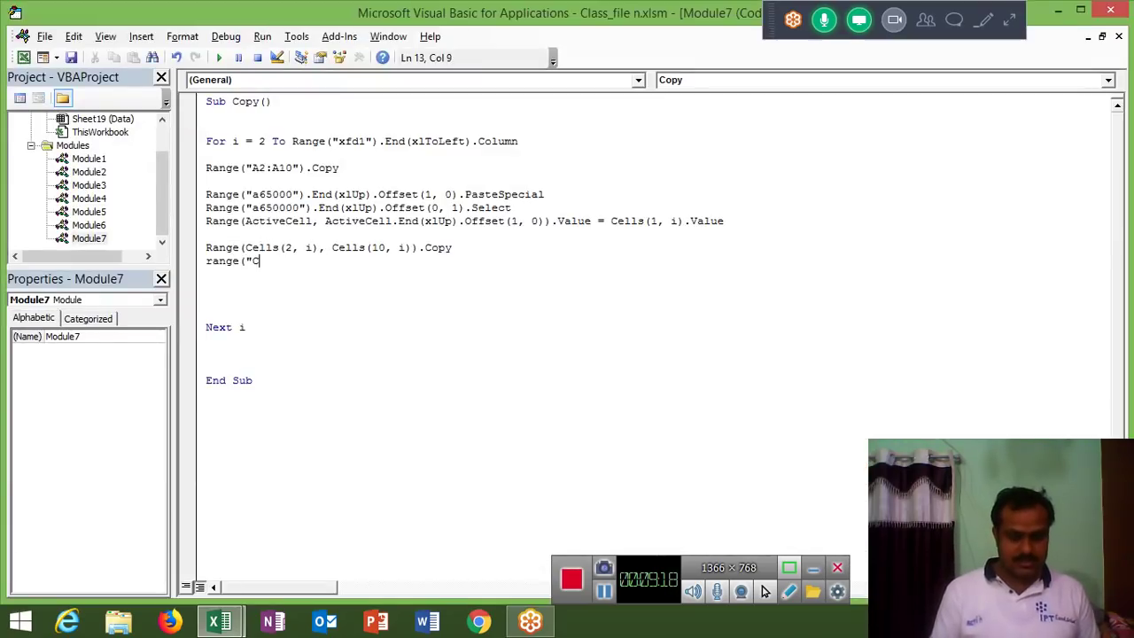
{"action": "type", "text": "65000"}
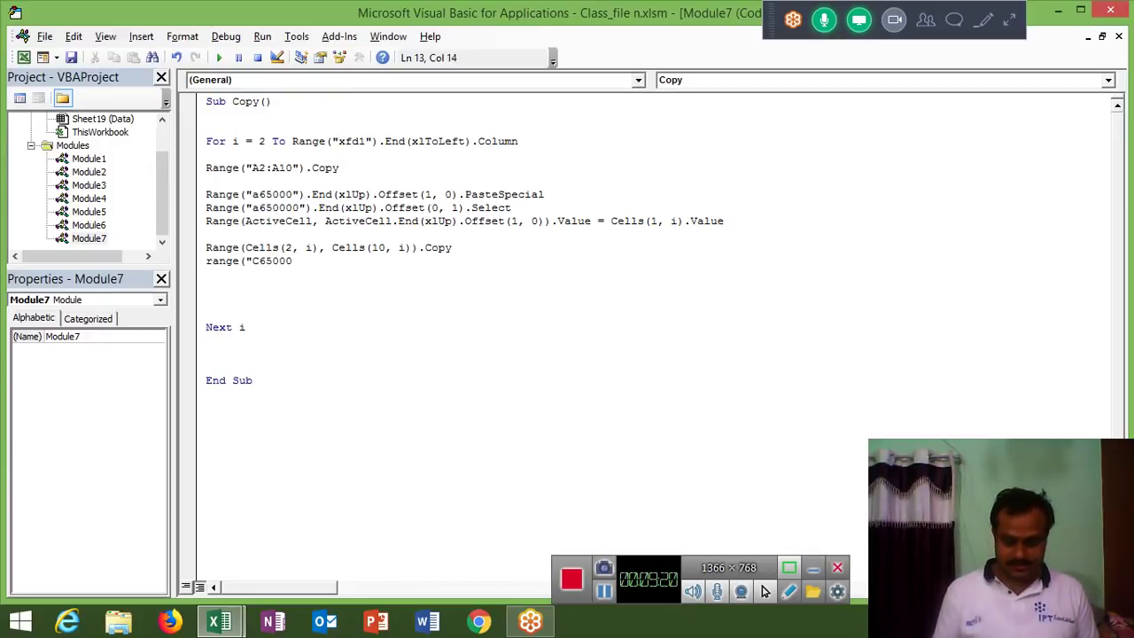
{"action": "type", "text": ").en"}
{"action": "key", "text": "Tab"}
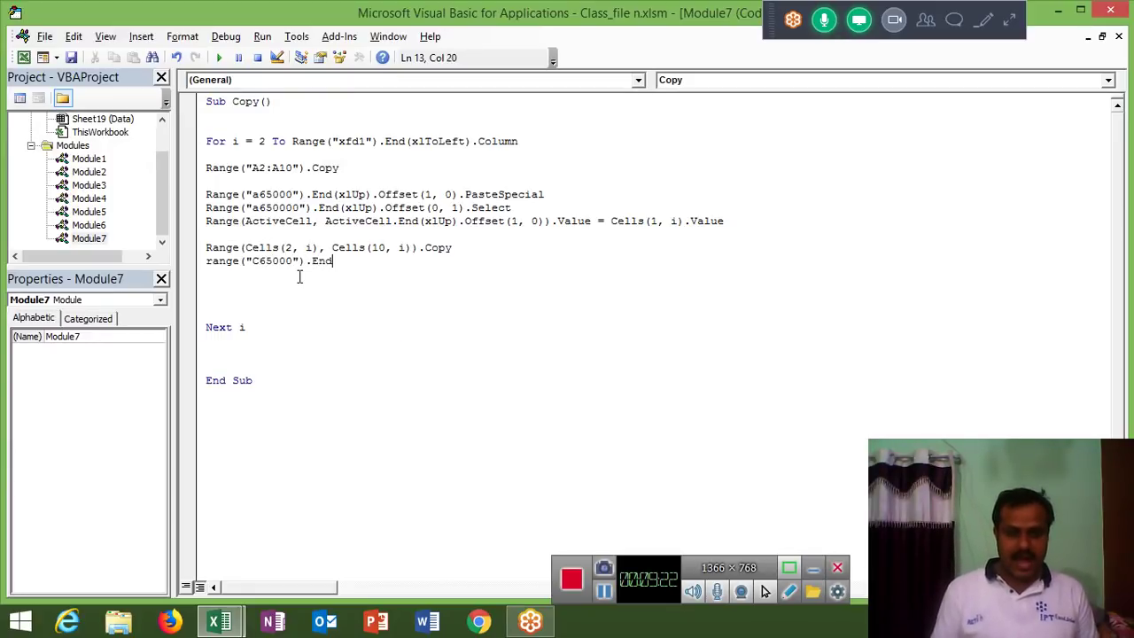
{"action": "type", "text": "("}
{"action": "key", "text": "Down"}
{"action": "key", "text": "Down"}
{"action": "key", "text": "Down"}
{"action": "key", "text": "Tab"}
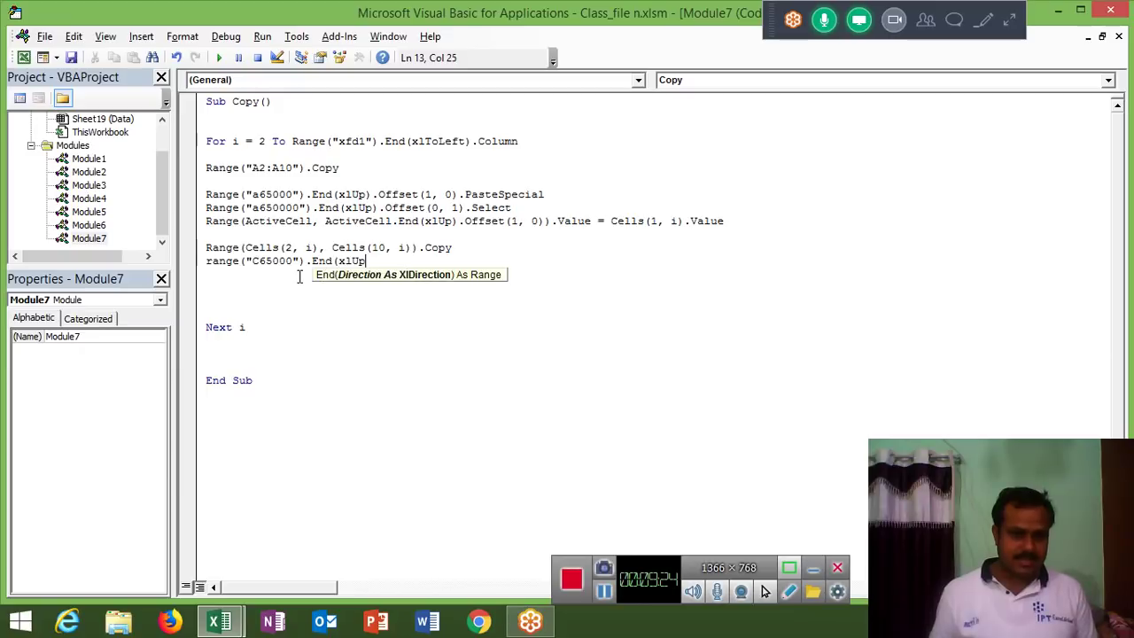
Finish the line with .Offset(1, 0).PasteSpecial, add a blank line before Next, and return to Excel
{"action": "type", "text": ")"}
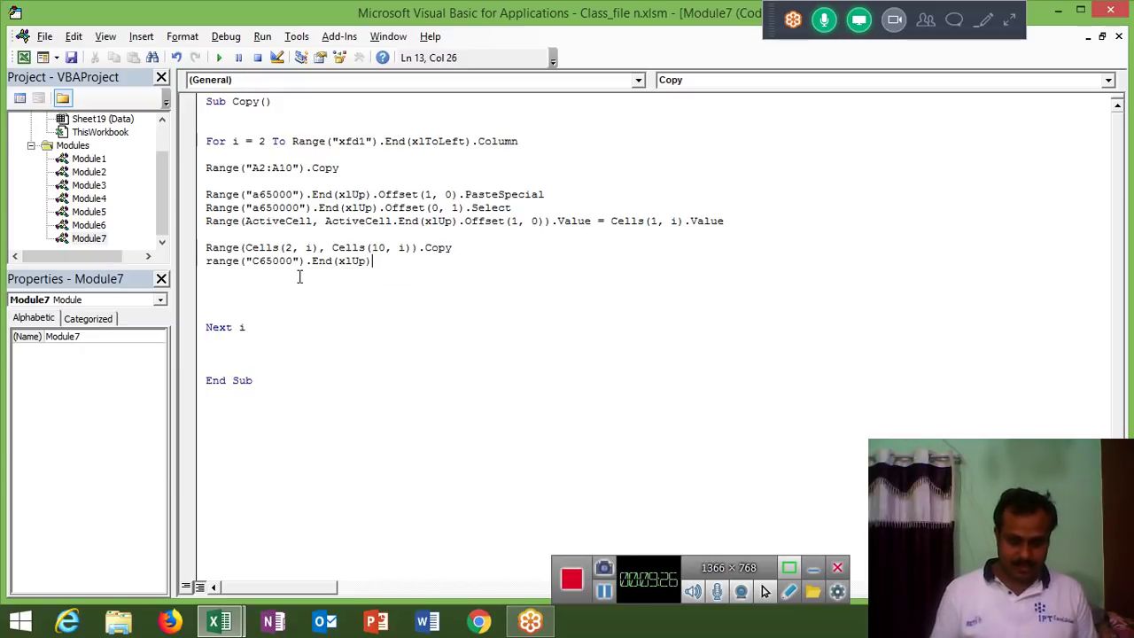
{"action": "type", "text": ".of"}
{"action": "key", "text": "Tab"}
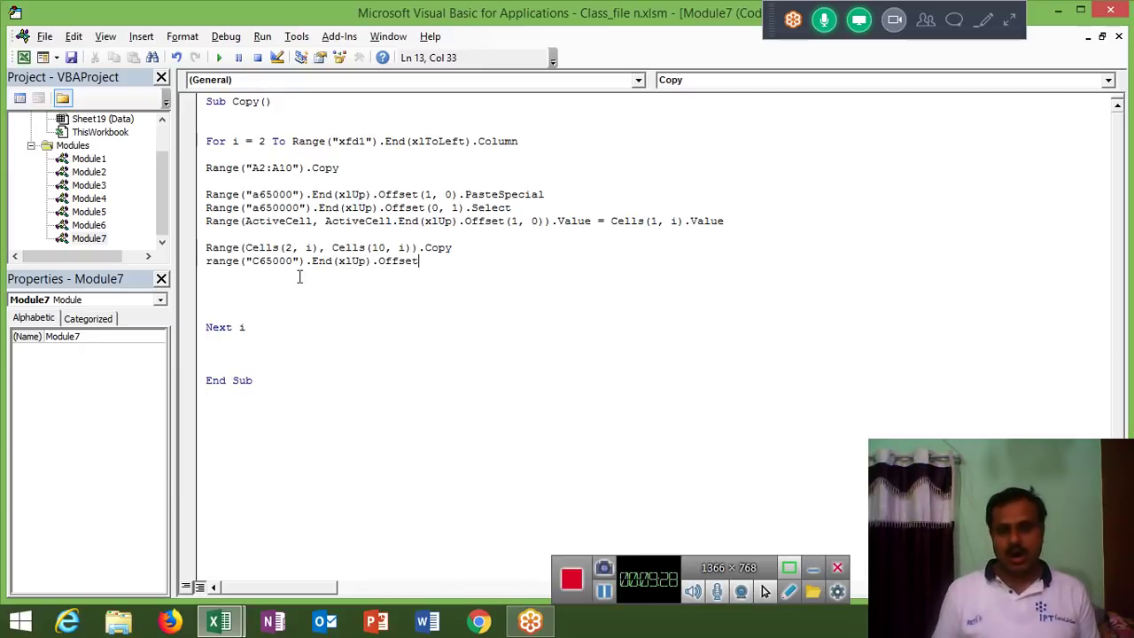
{"action": "type", "text": "(1,"}
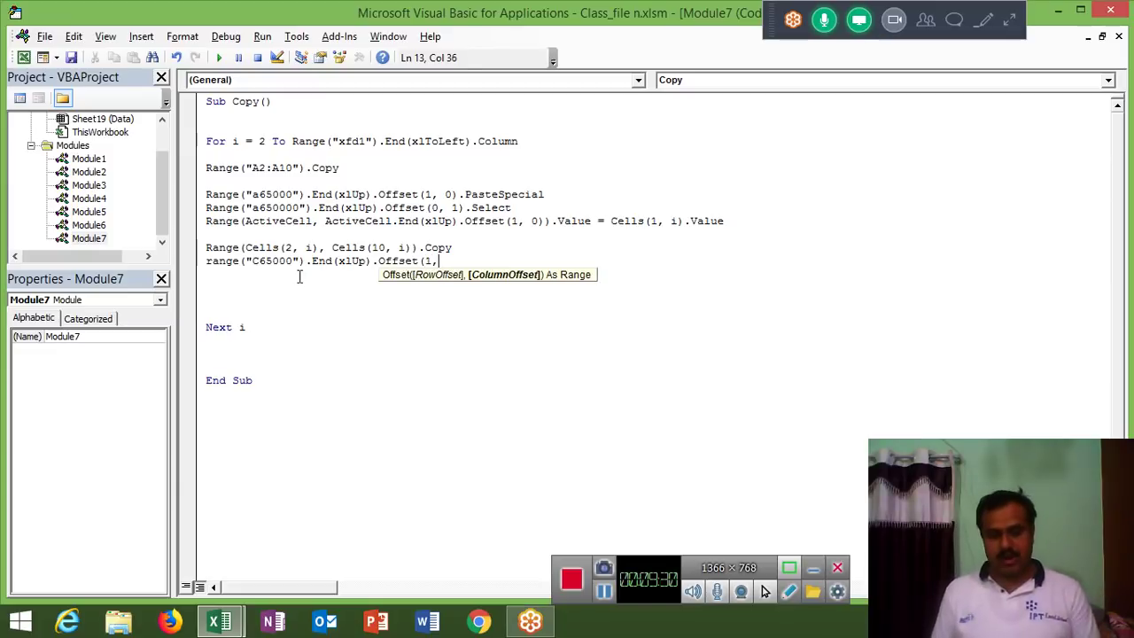
{"action": "type", "text": "0).v"}
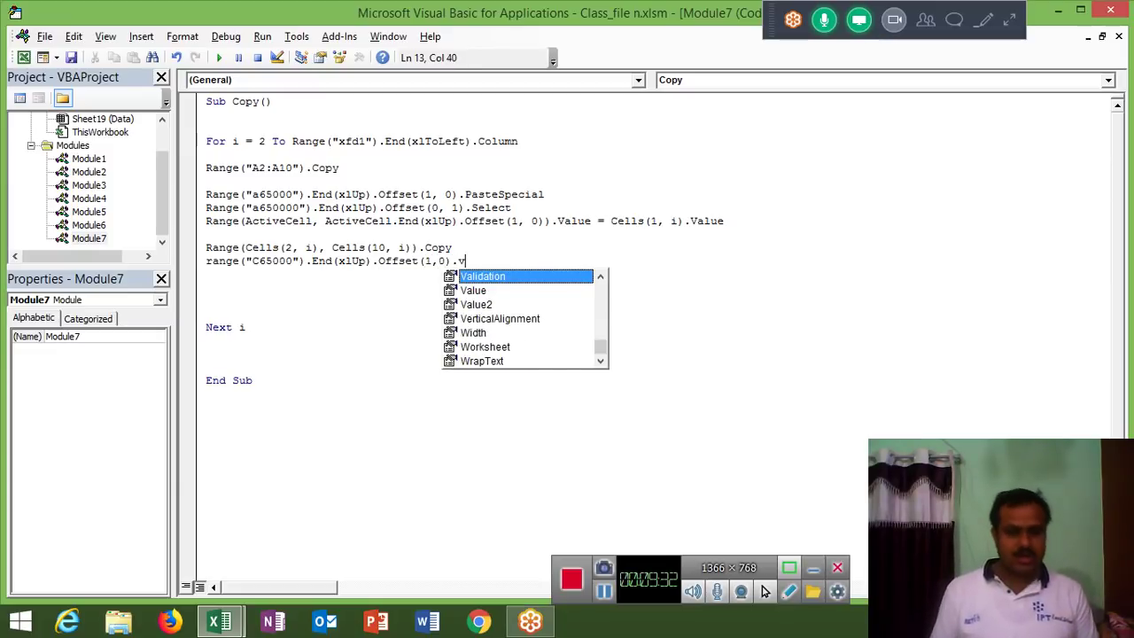
{"action": "key", "text": "BackSpace"}
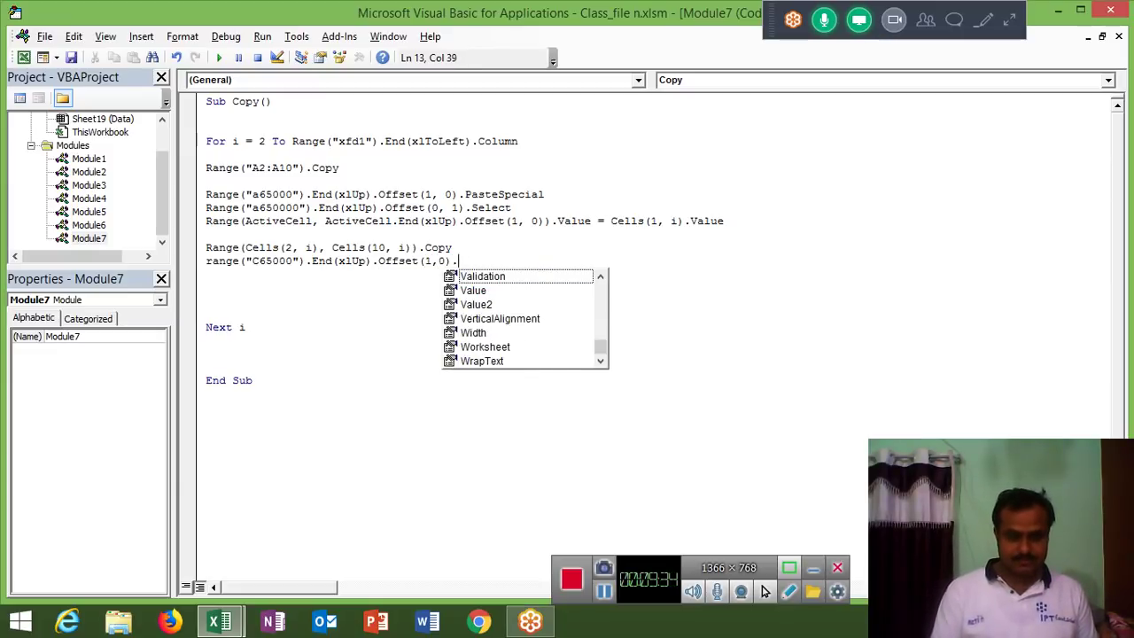
{"action": "type", "text": "p"}
{"action": "key", "text": "Down"}
{"action": "key", "text": "Down"}
{"action": "key", "text": "Down"}
{"action": "key", "text": "Return"}
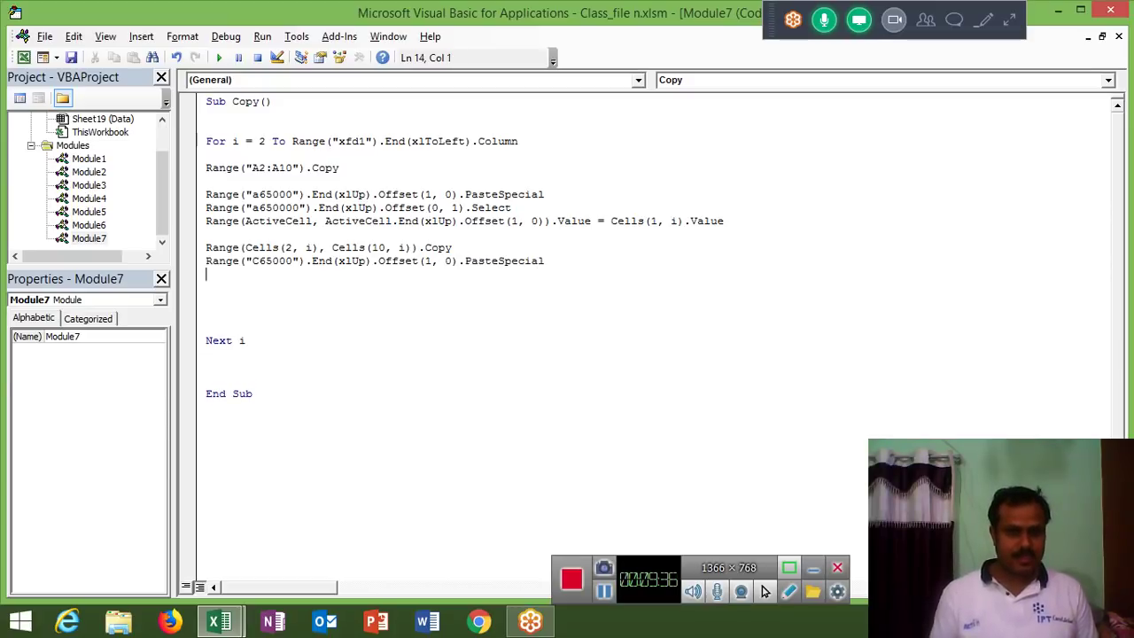
{"action": "key", "text": "Return"}
{"action": "type", "text": "xt"}
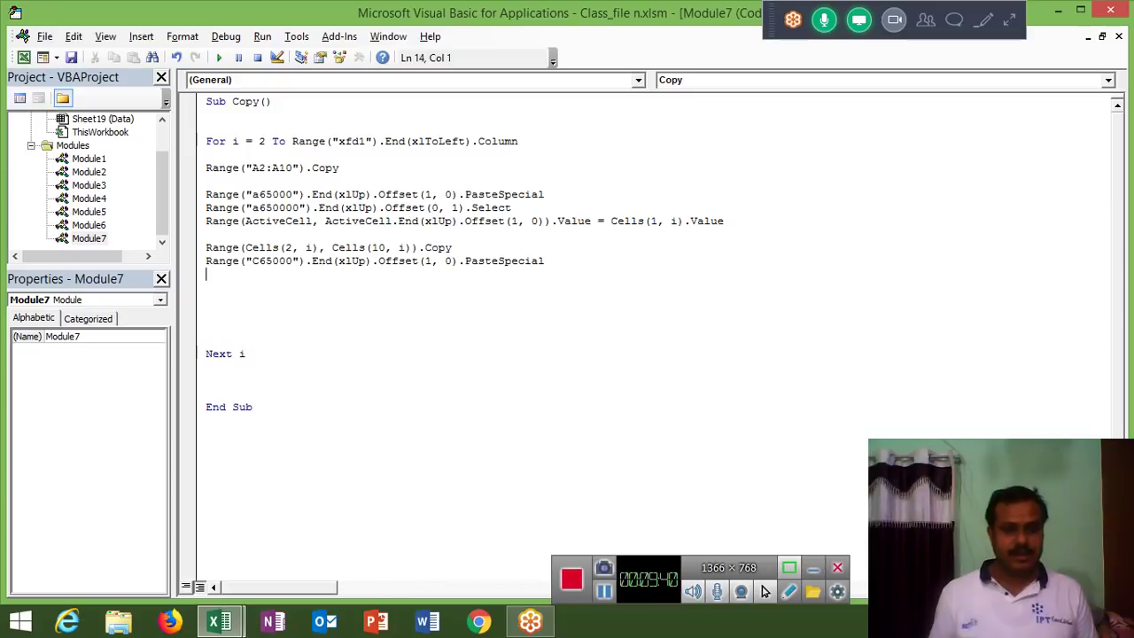
{"action": "key", "text": "alt+F11"}
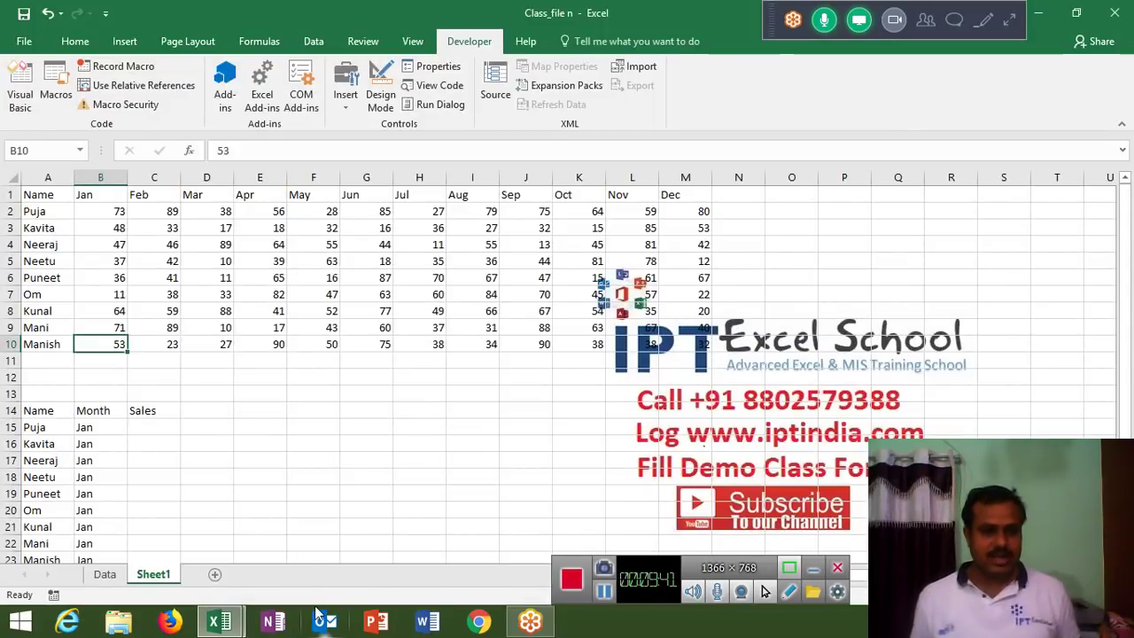
Clear the old Name and Month entries in A15:B23
{"action": "left_click", "coordinate": [33, 427]}
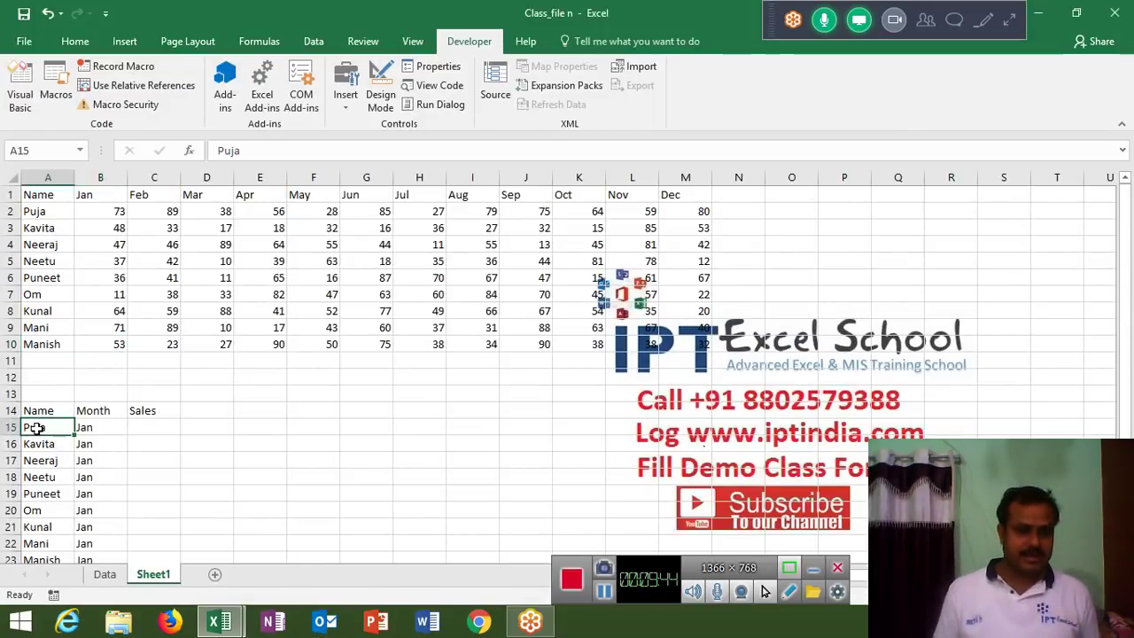
{"action": "key", "text": "shift+Right"}
{"action": "key", "text": "ctrl+shift+Down"}
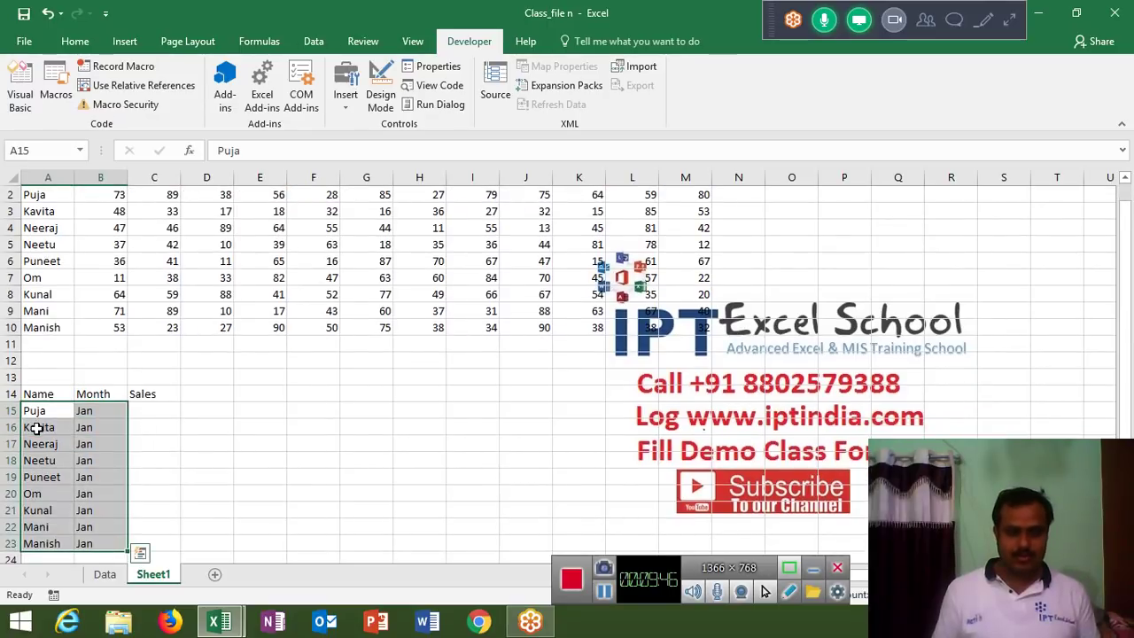
{"action": "key", "text": "Delete"}
{"action": "key", "text": "Up"}
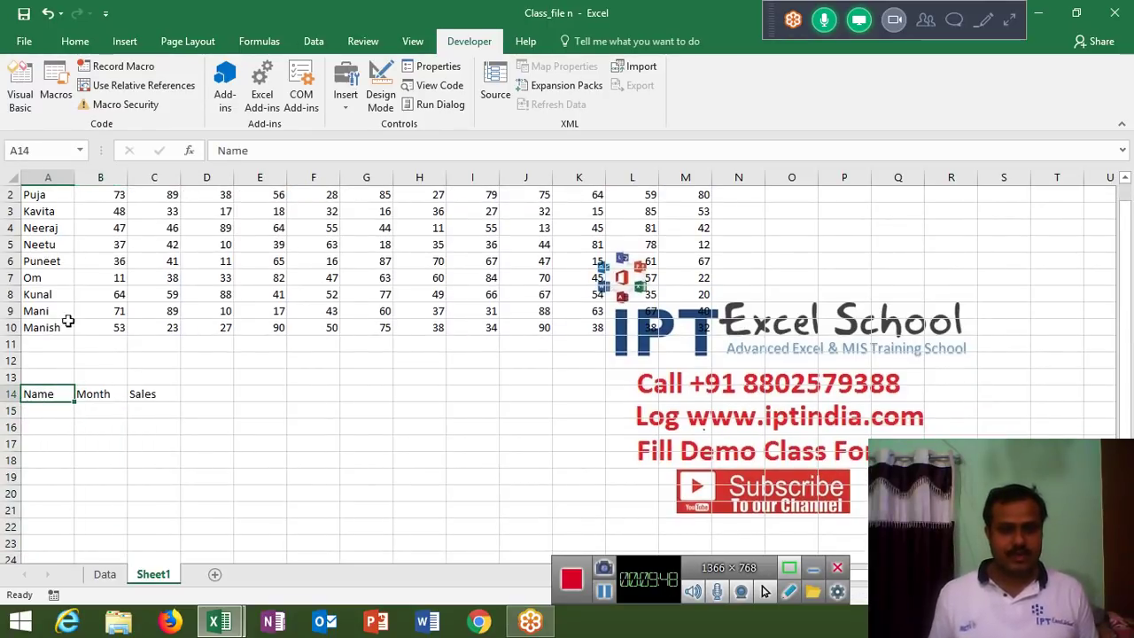
Run the Copy macro to fill the list with all twelve months, then scroll back to the top
{"action": "left_click", "coordinate": [55, 88]}
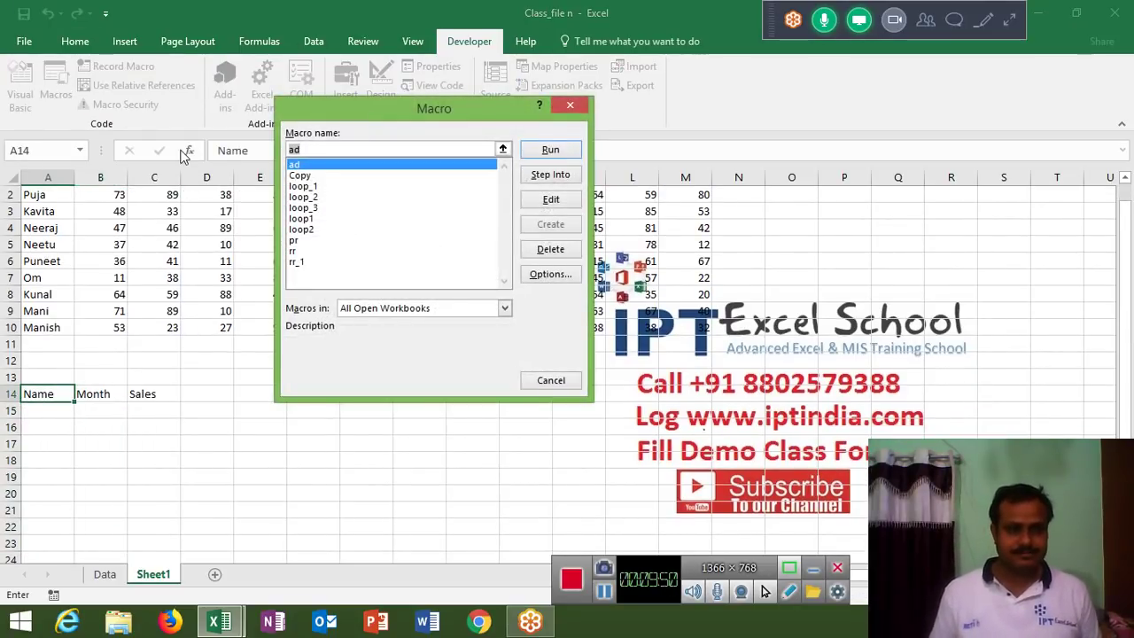
{"action": "left_click", "coordinate": [315, 177]}
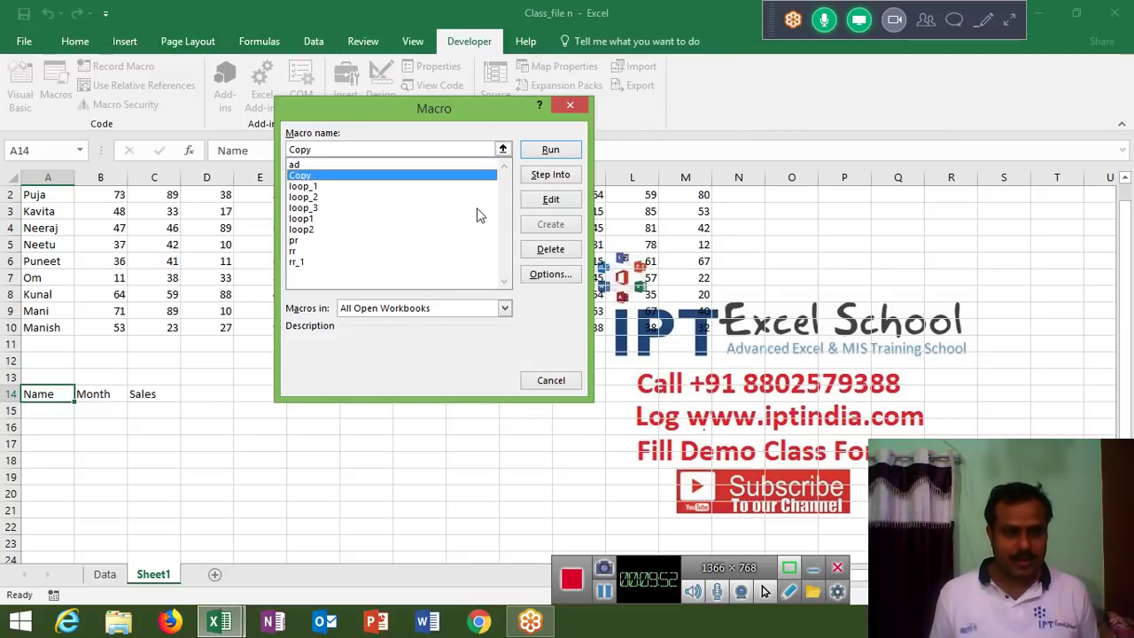
{"action": "left_click", "coordinate": [557, 152]}
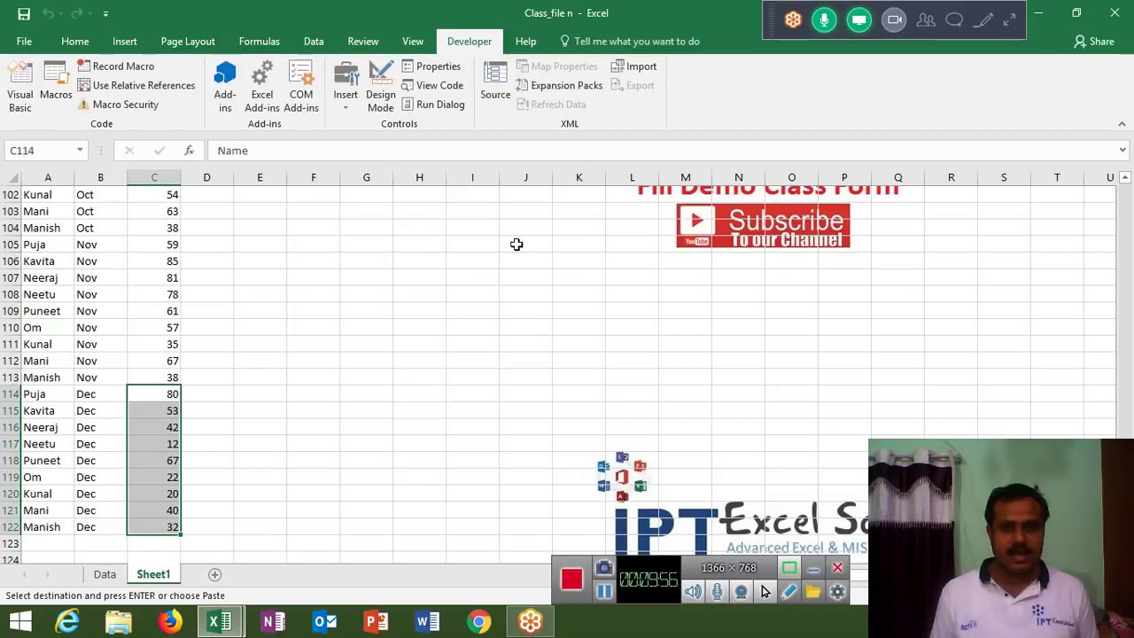
{"action": "scroll", "coordinate": [448, 361], "scroll_direction": "up", "scroll_amount": 7}
{"action": "scroll", "coordinate": [448, 360], "scroll_direction": "up", "scroll_amount": 7}
{"action": "scroll", "coordinate": [448, 360], "scroll_direction": "up", "scroll_amount": 10}
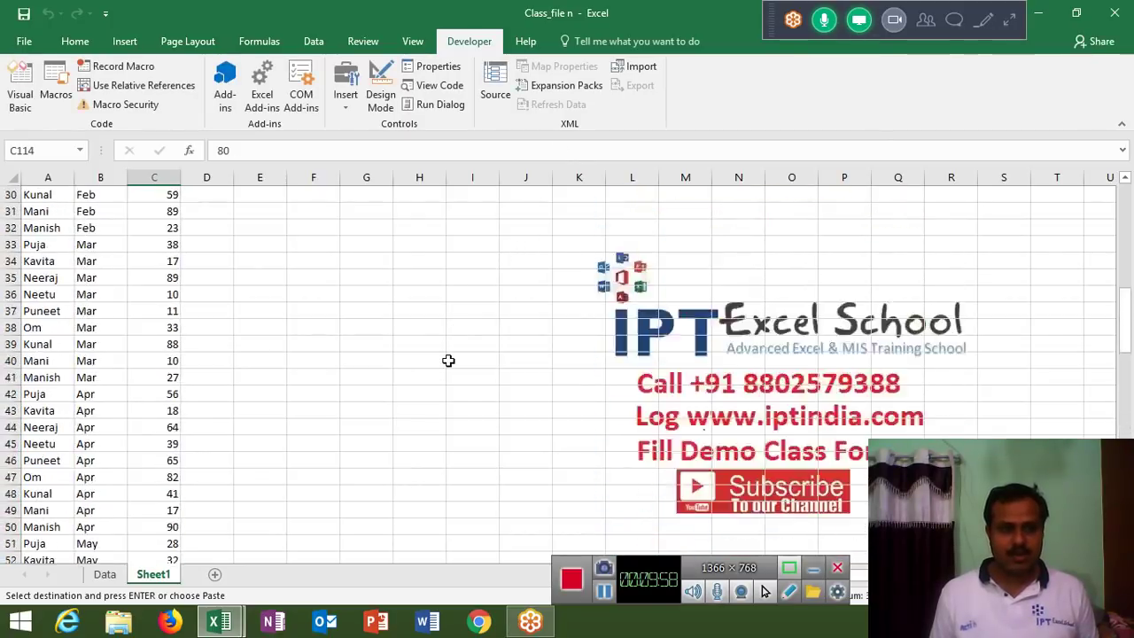
{"action": "scroll", "coordinate": [448, 361], "scroll_direction": "up", "scroll_amount": 10}
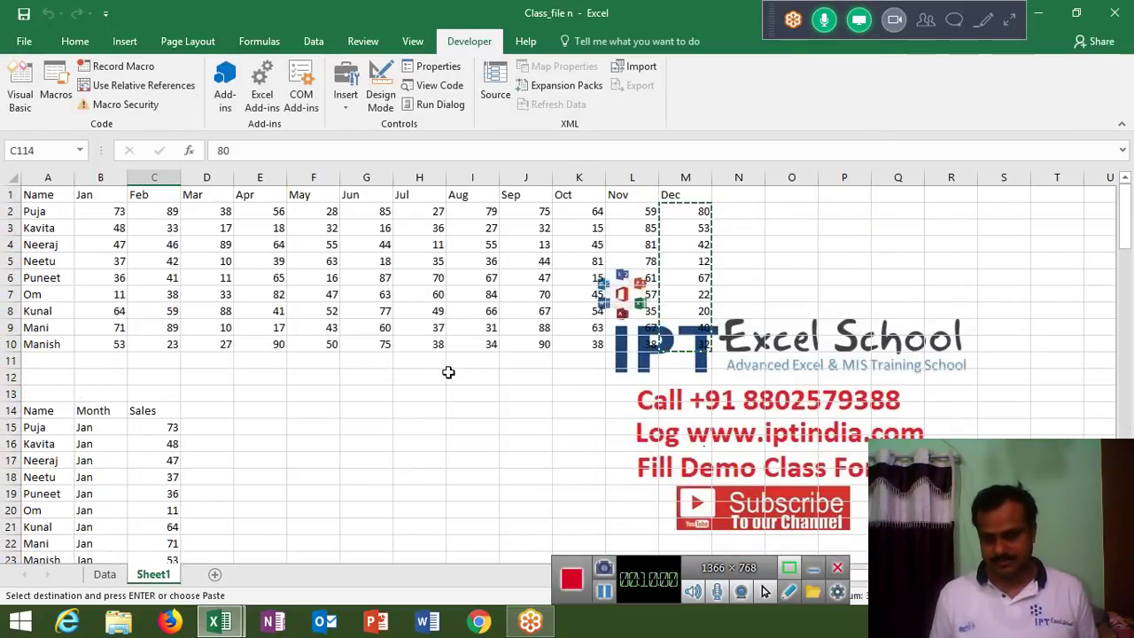
{"action": "key", "text": "Return"}
{"action": "scroll", "coordinate": [448, 372], "scroll_direction": "up", "scroll_amount": 20}
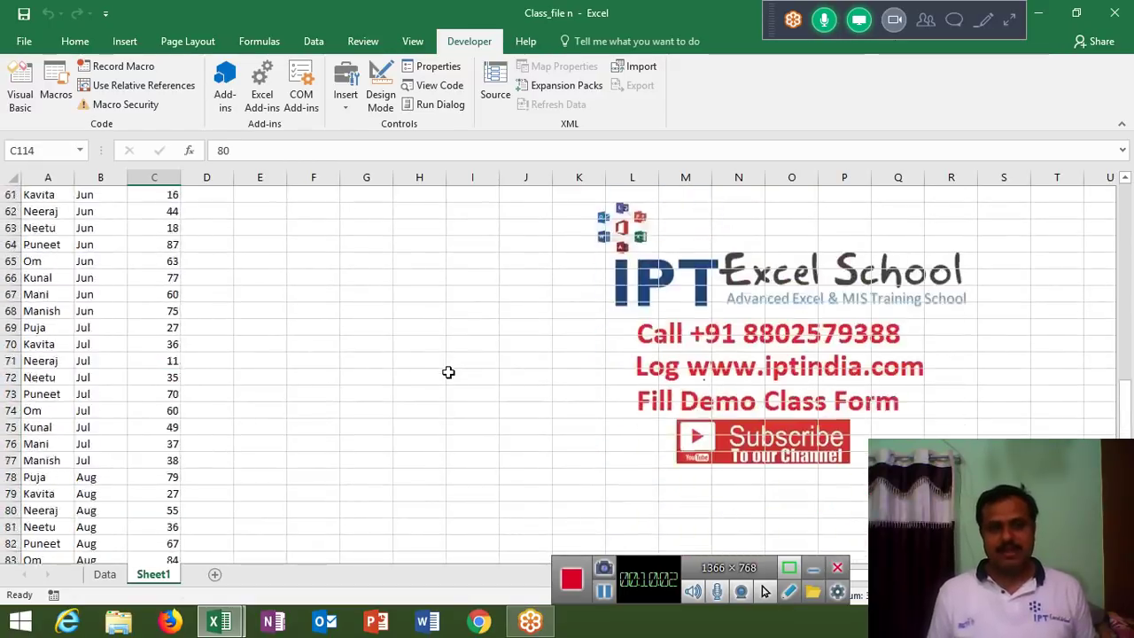
{"action": "scroll", "coordinate": [448, 372], "scroll_direction": "up", "scroll_amount": 7}
{"action": "scroll", "coordinate": [448, 372], "scroll_direction": "up", "scroll_amount": 4}
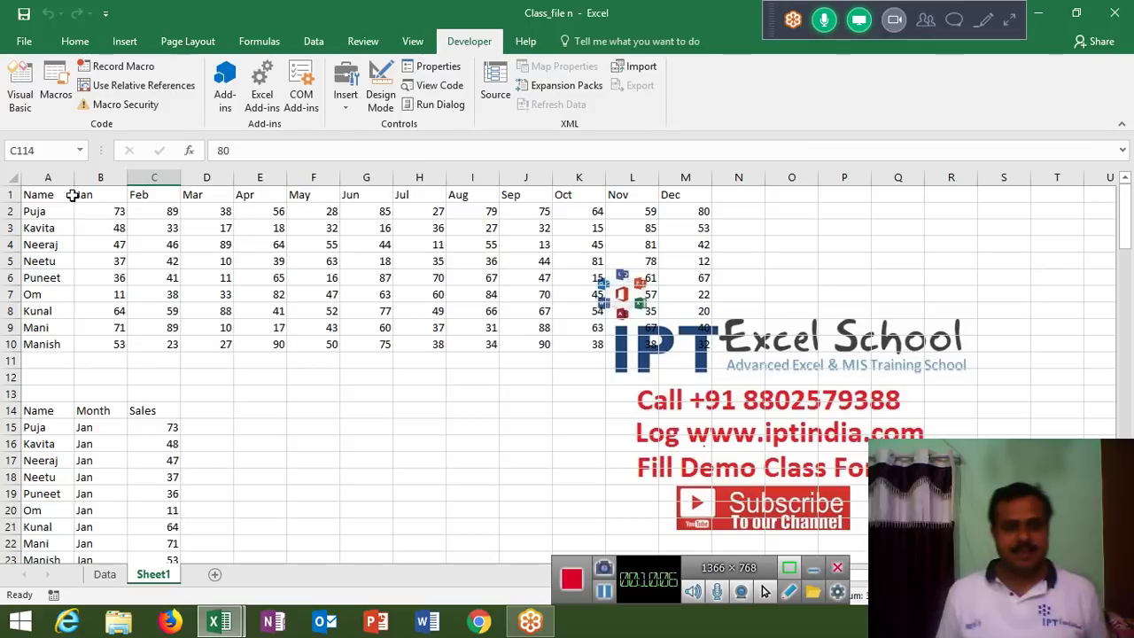
Select the original grid A1:M10 and the list header A14 for comparison, then return to the VBA code
{"action": "left_click_drag", "start_coordinate": [54, 194], "coordinate": [709, 344]}
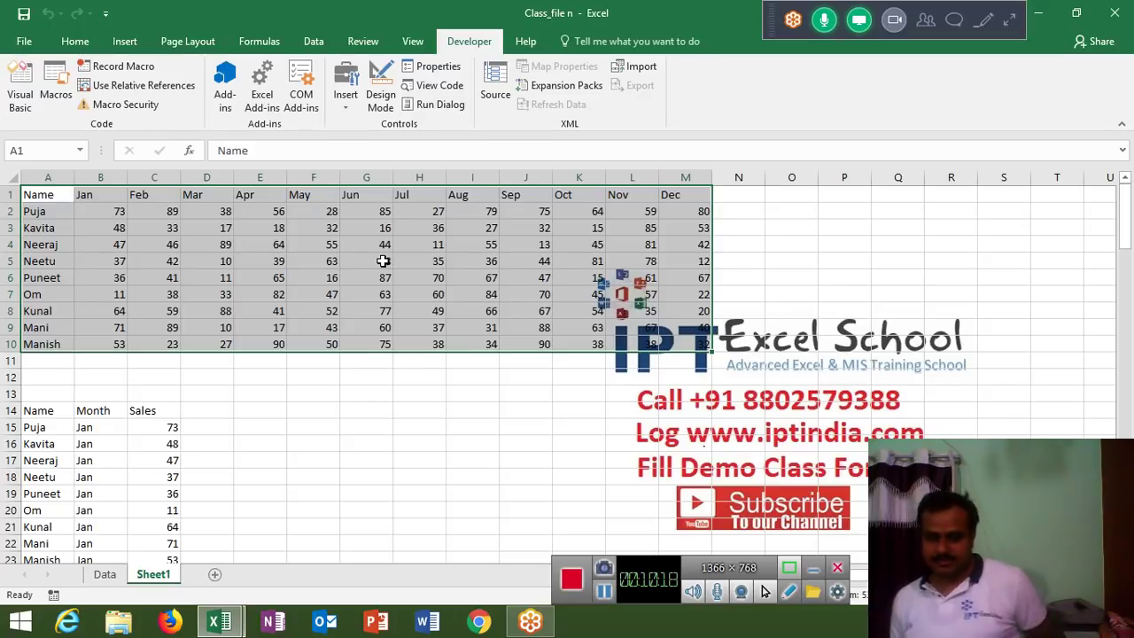
{"action": "scroll", "coordinate": [48, 306], "scroll_direction": "down", "scroll_amount": 3}
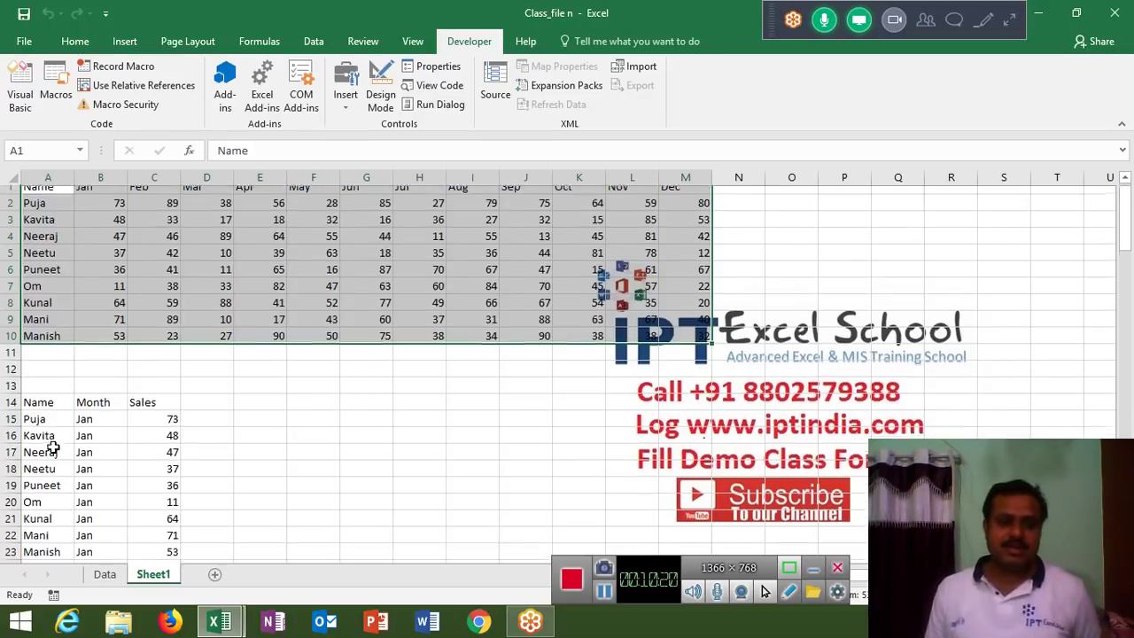
{"action": "left_click", "coordinate": [53, 261]}
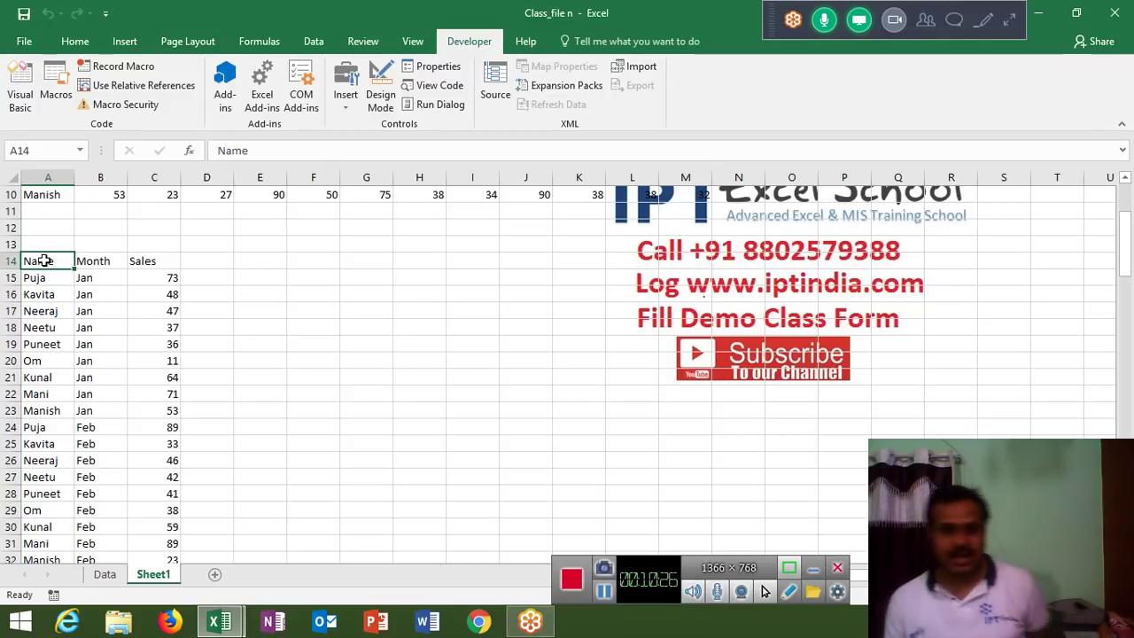
{"action": "scroll", "coordinate": [46, 261], "scroll_direction": "up", "scroll_amount": 3}
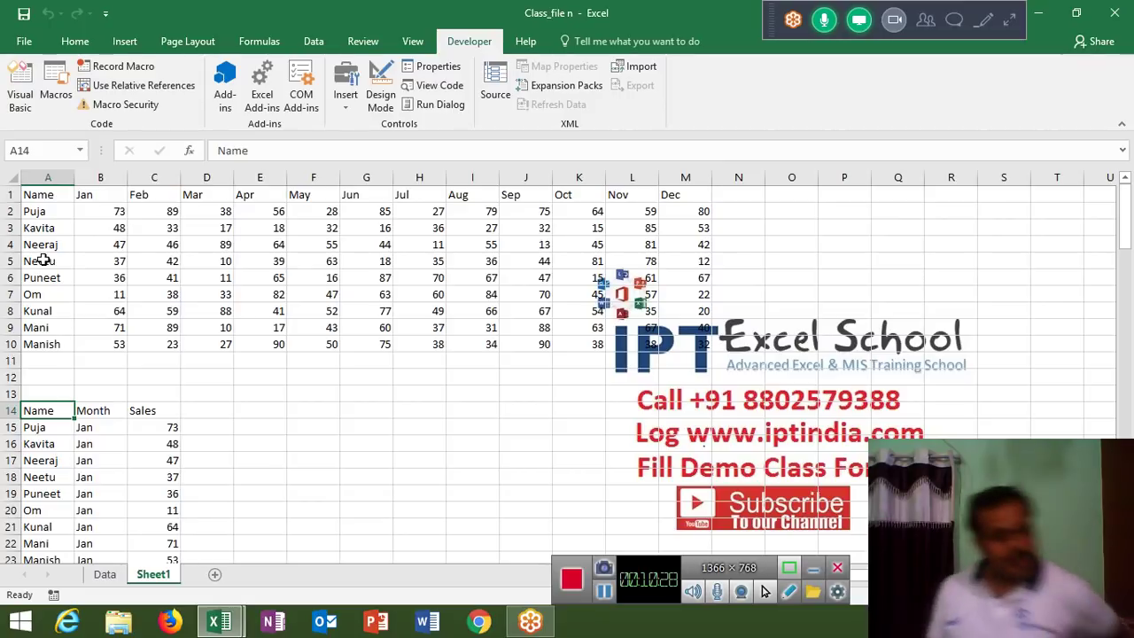
{"action": "key", "text": "alt+F11"}
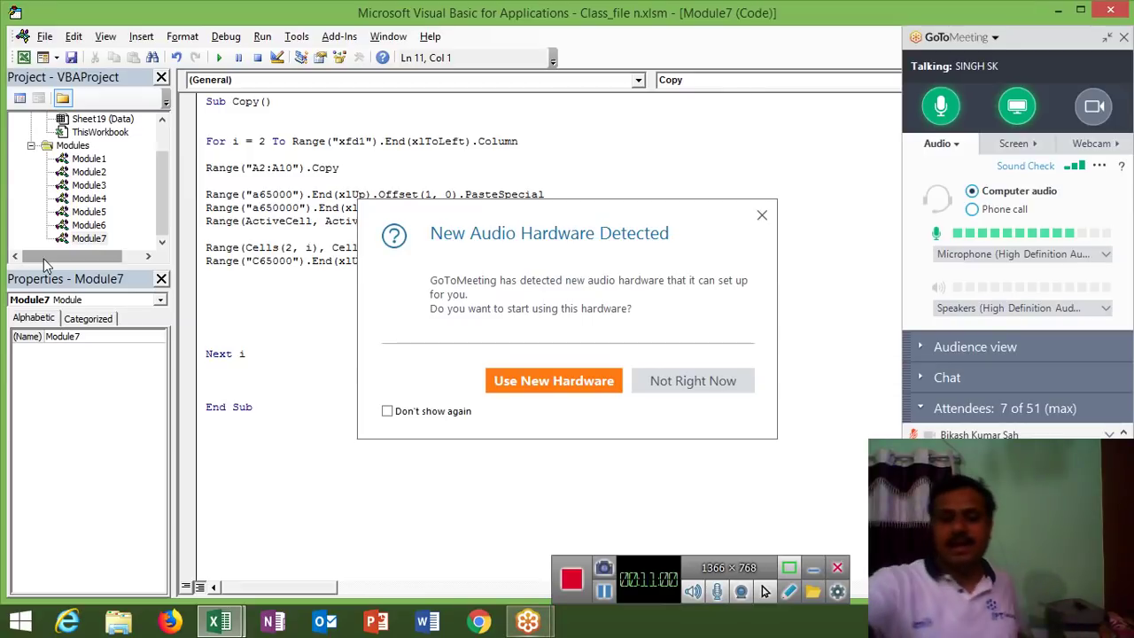
{"action": "key", "text": "Escape"}
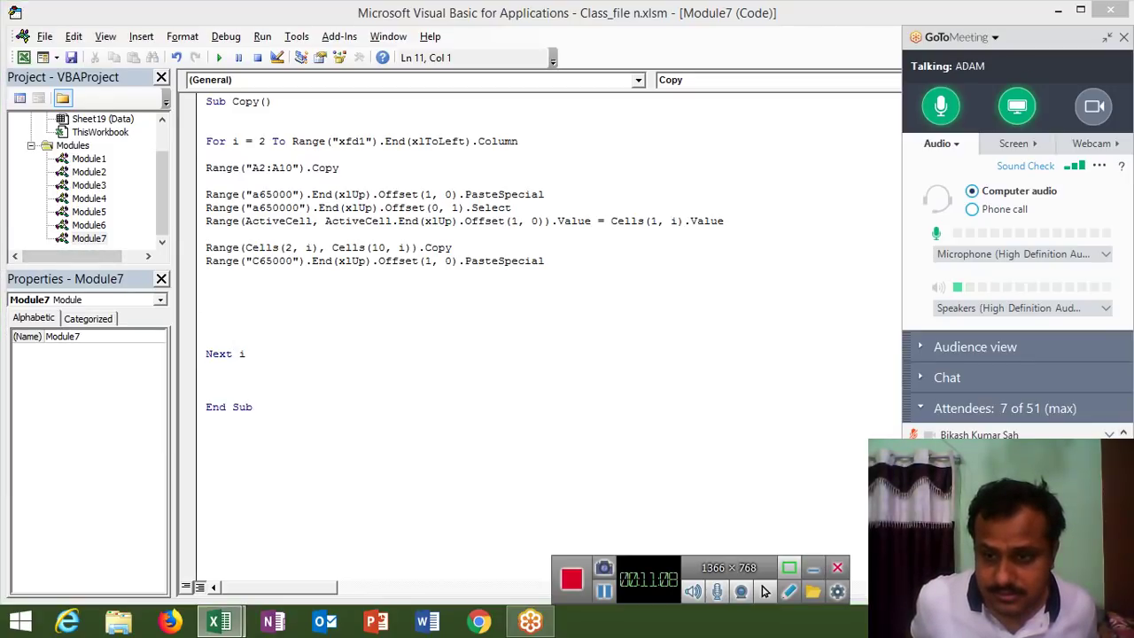
{"action": "double_click", "coordinate": [286, 193]}
{"action": "left_click", "coordinate": [295, 193]}
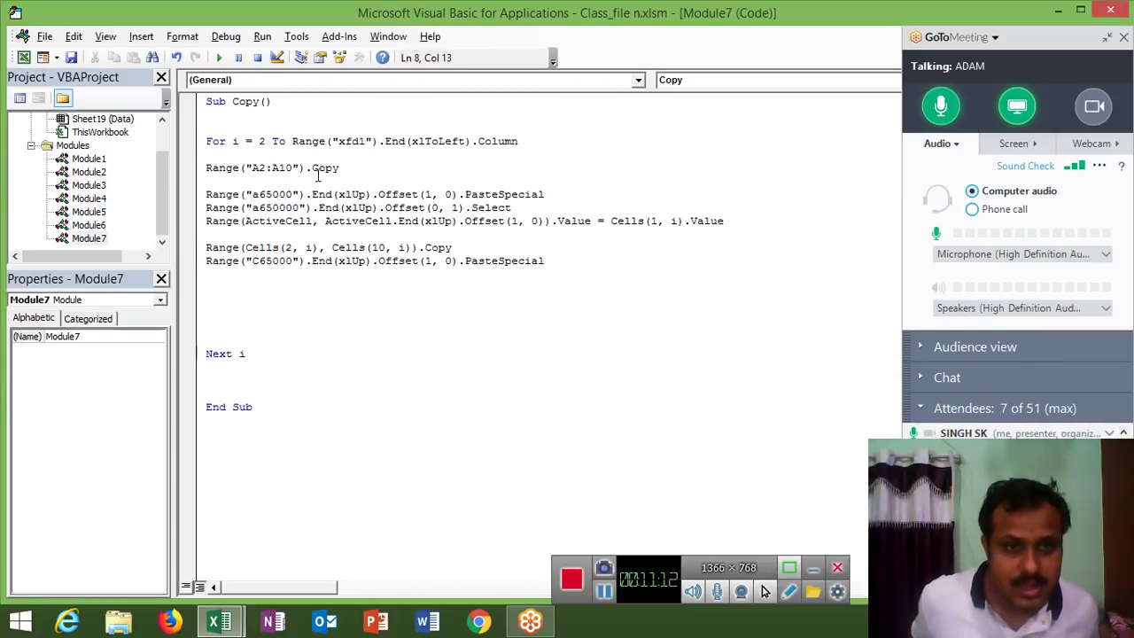
{"action": "mouse_move", "coordinate": [341, 168]}
{"action": "left_mouse_down"}
{"action": "mouse_move", "coordinate": [128, 153]}
{"action": "mouse_move", "coordinate": [118, 174]}
{"action": "left_mouse_up"}
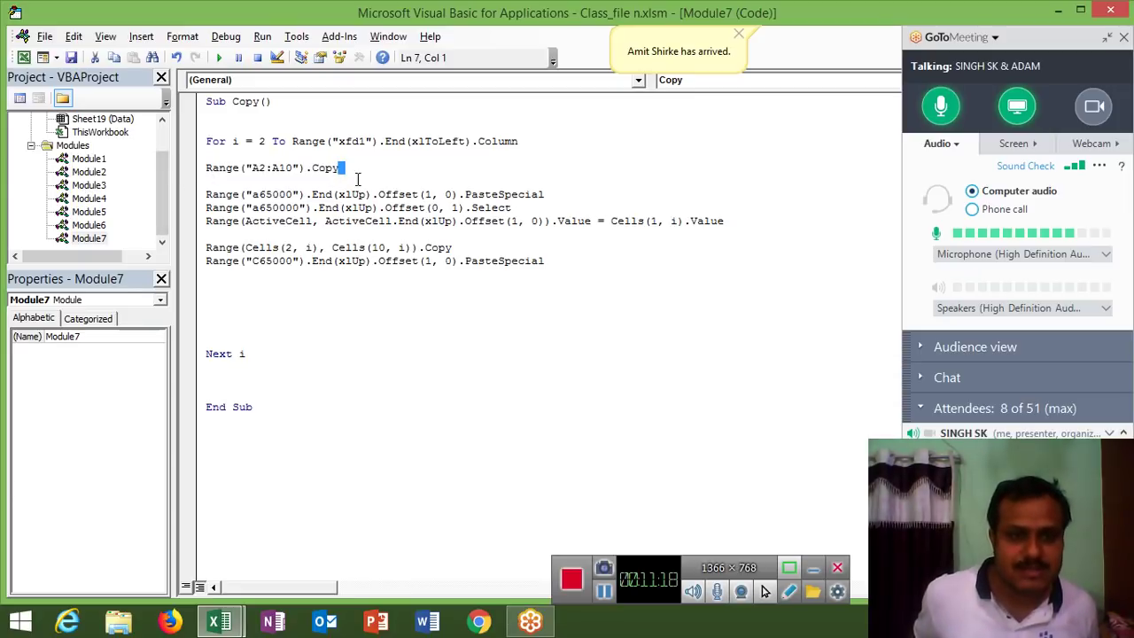
{"action": "left_click_drag", "start_coordinate": [342, 168], "coordinate": [154, 155]}
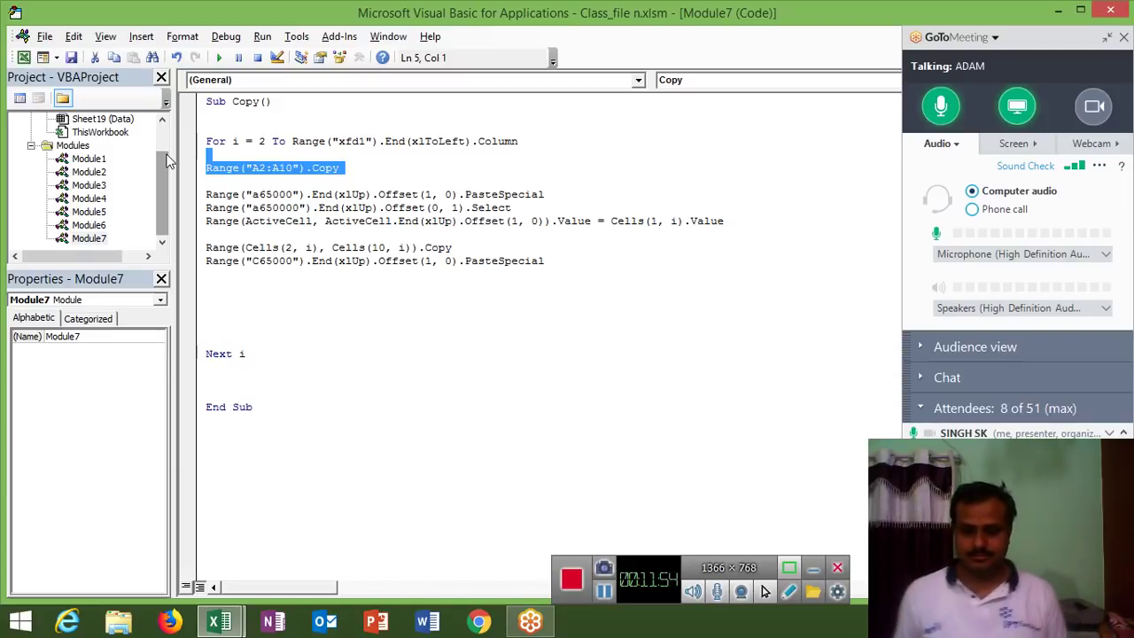
{"action": "left_click", "coordinate": [305, 273]}
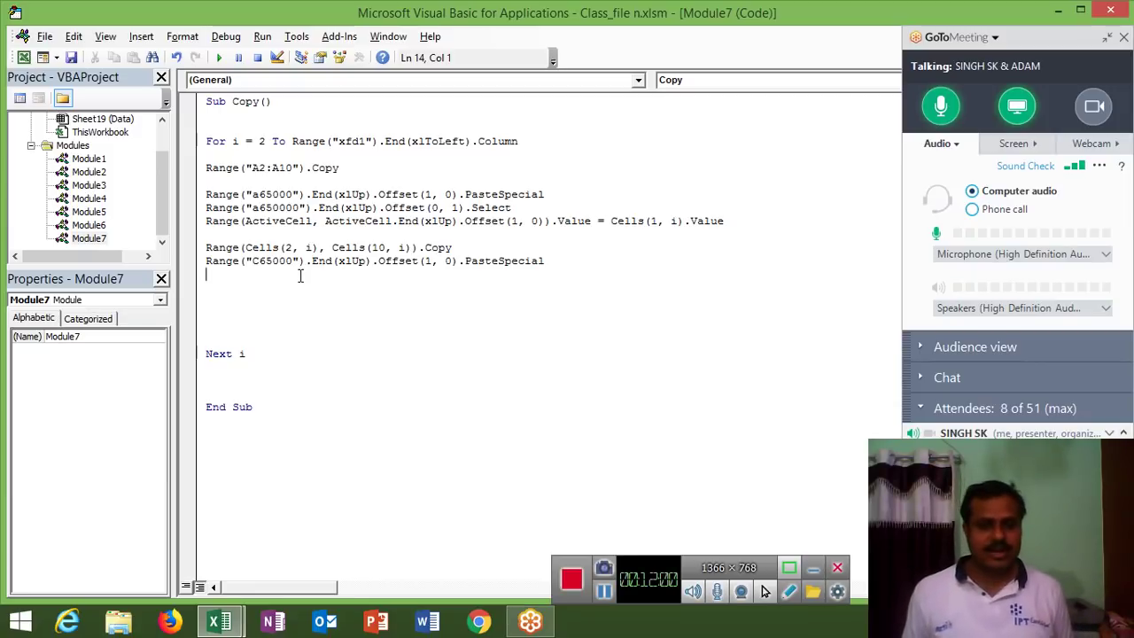
{"action": "left_click", "coordinate": [248, 367]}
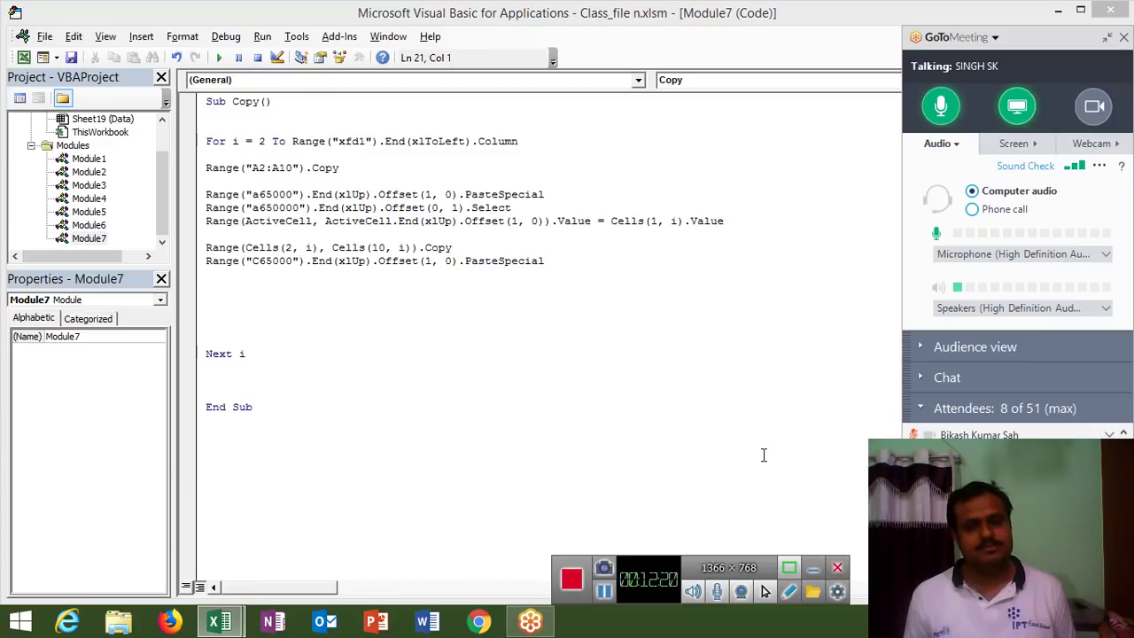
{"action": "left_click", "coordinate": [409, 301]}
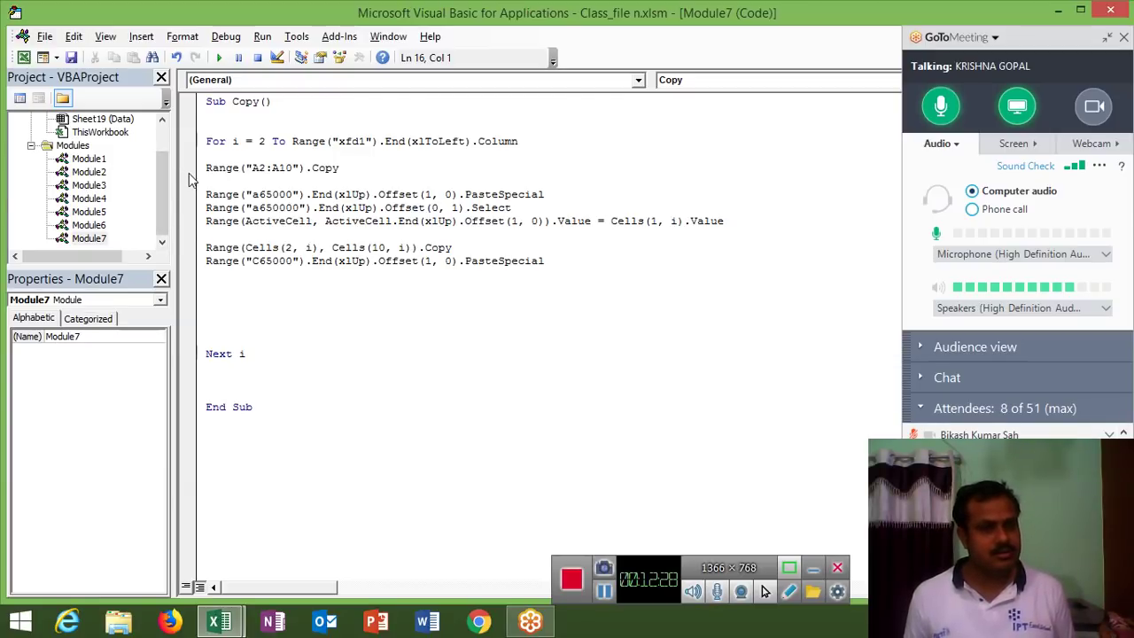
{"action": "left_click", "coordinate": [188, 142]}
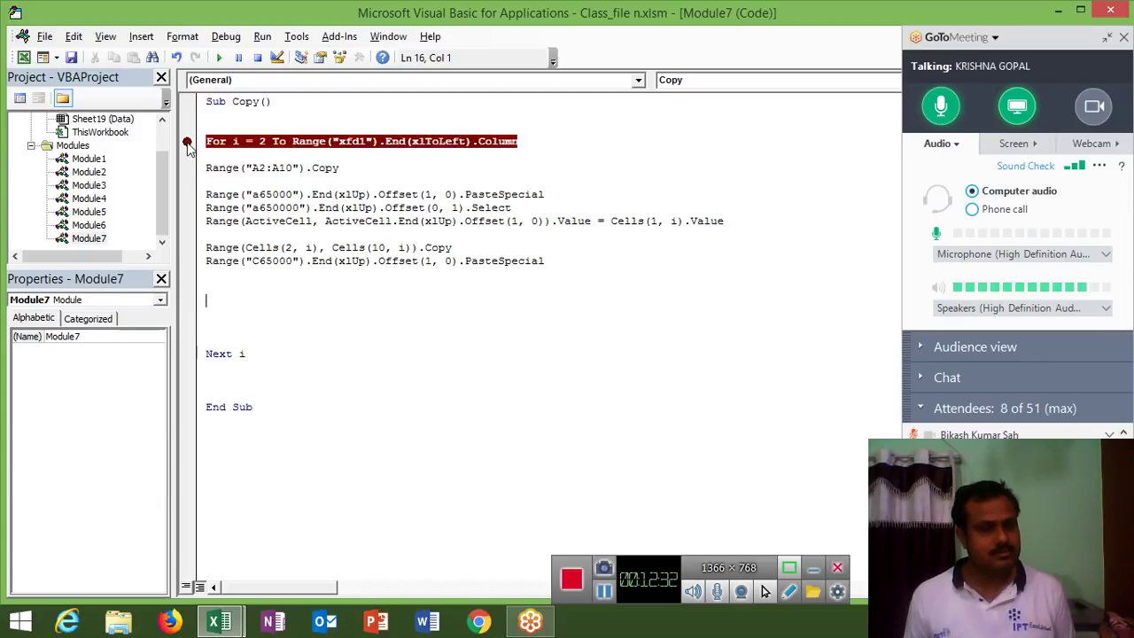
{"action": "left_click", "coordinate": [187, 168]}
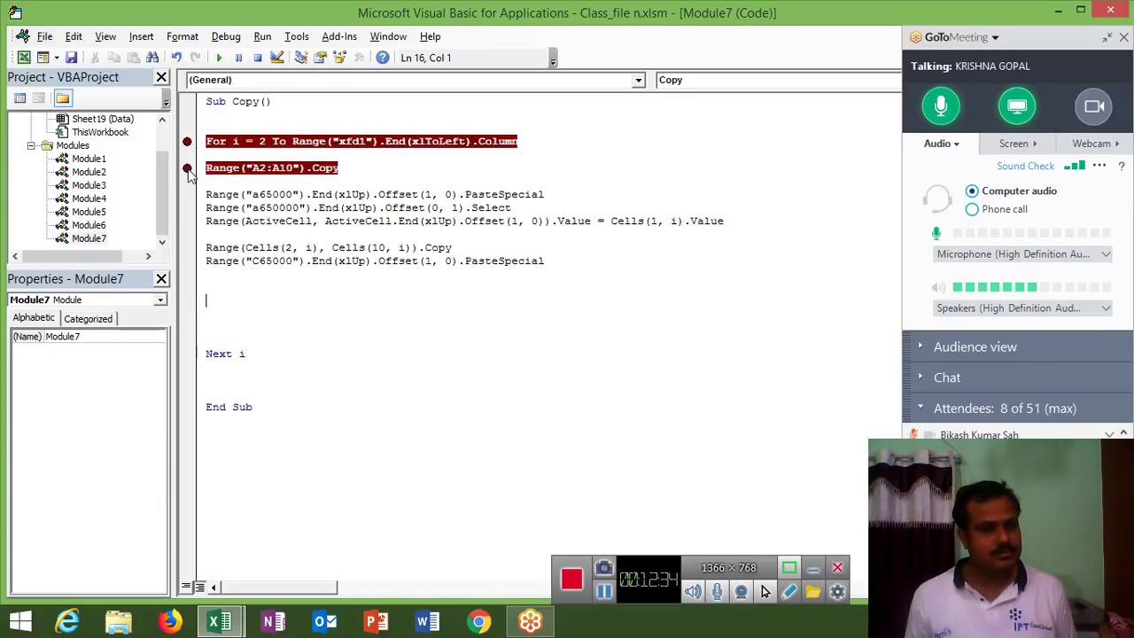
{"action": "left_click", "coordinate": [187, 169]}
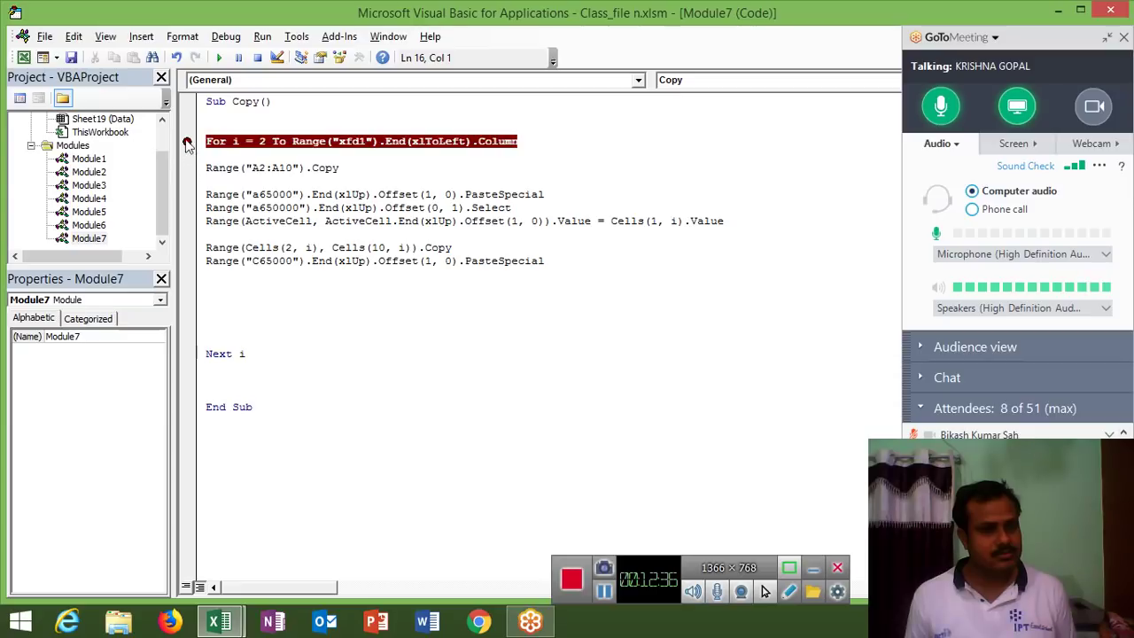
{"action": "left_click", "coordinate": [187, 142]}
{"action": "left_click", "coordinate": [197, 170]}
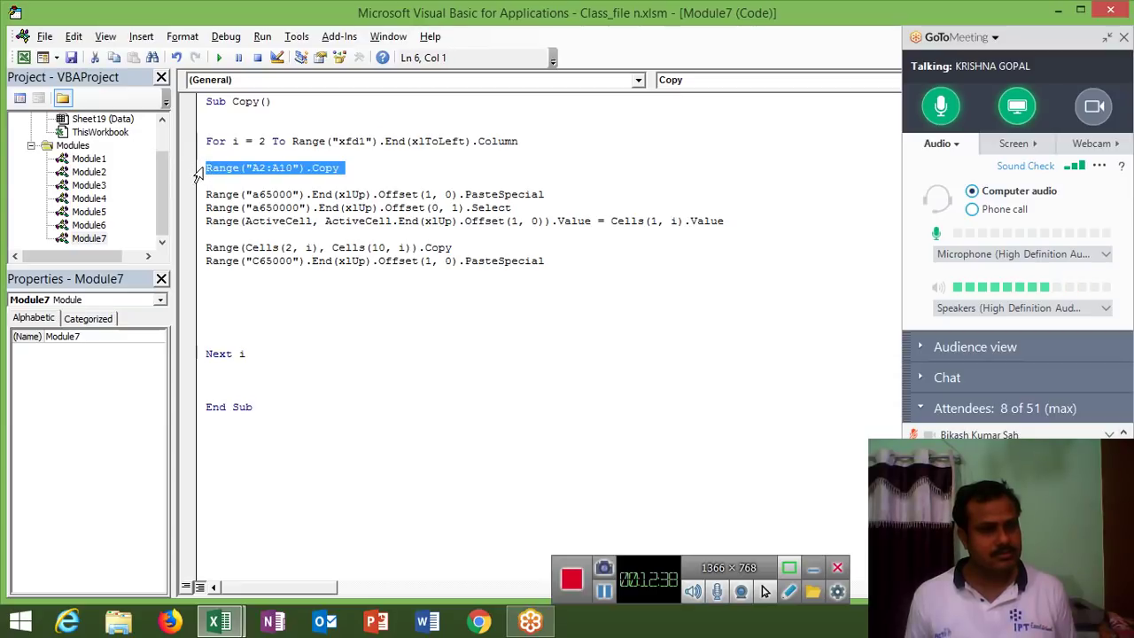
{"action": "left_click", "coordinate": [248, 171]}
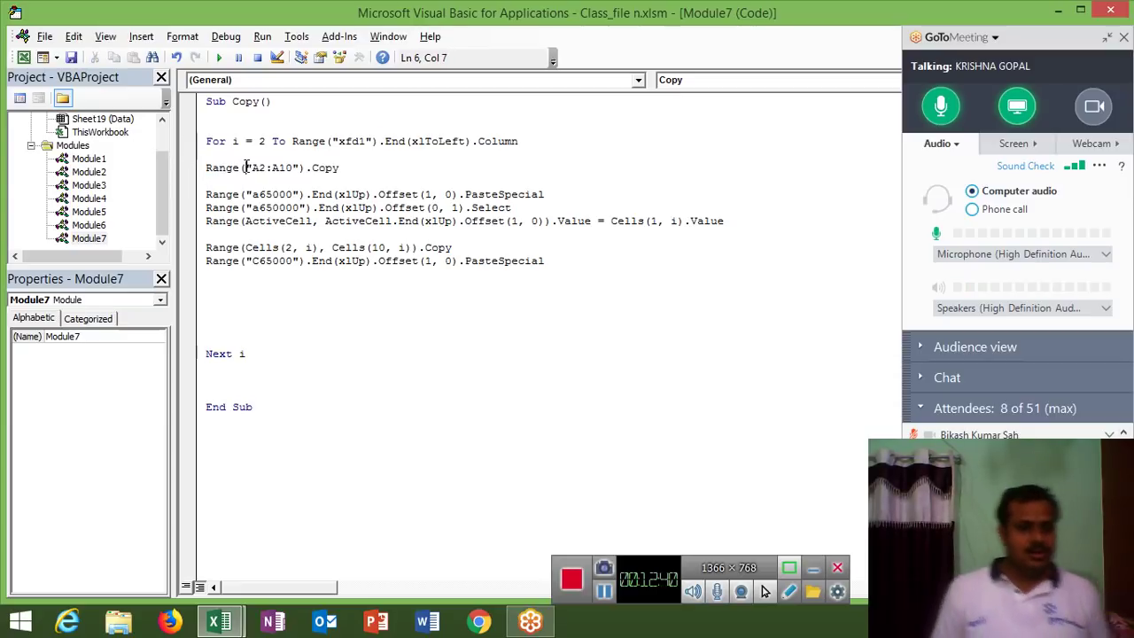
{"action": "double_click", "coordinate": [248, 171]}
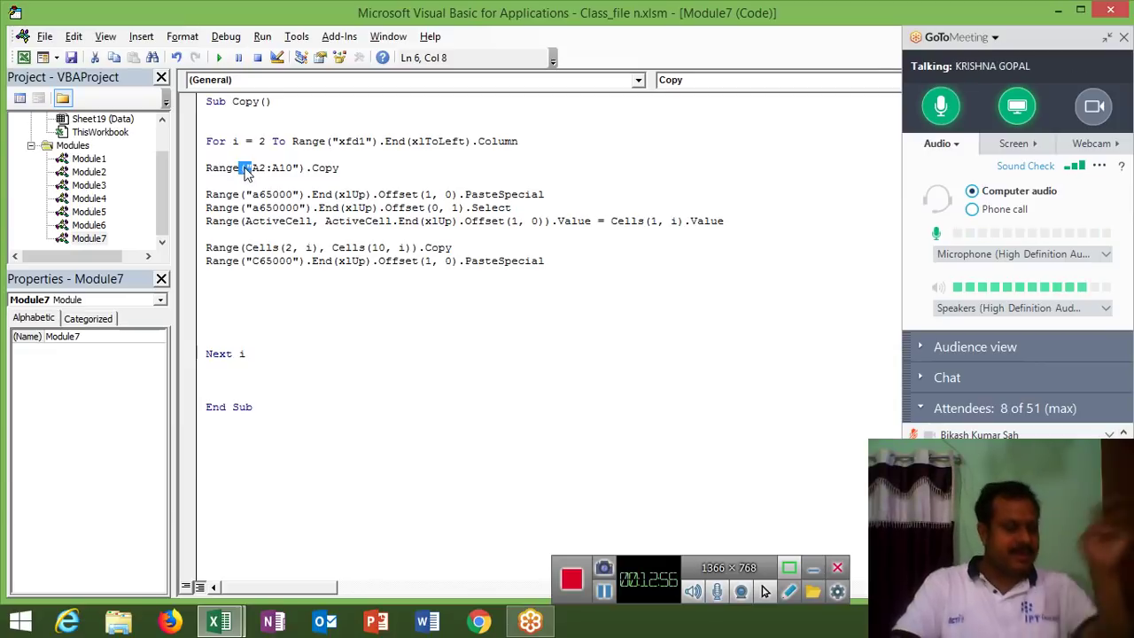
Select the grid A1:M10 and the list A14:C22, then set a breakpoint on Range("A2:A10").Copy
{"action": "key", "text": "alt+F11"}
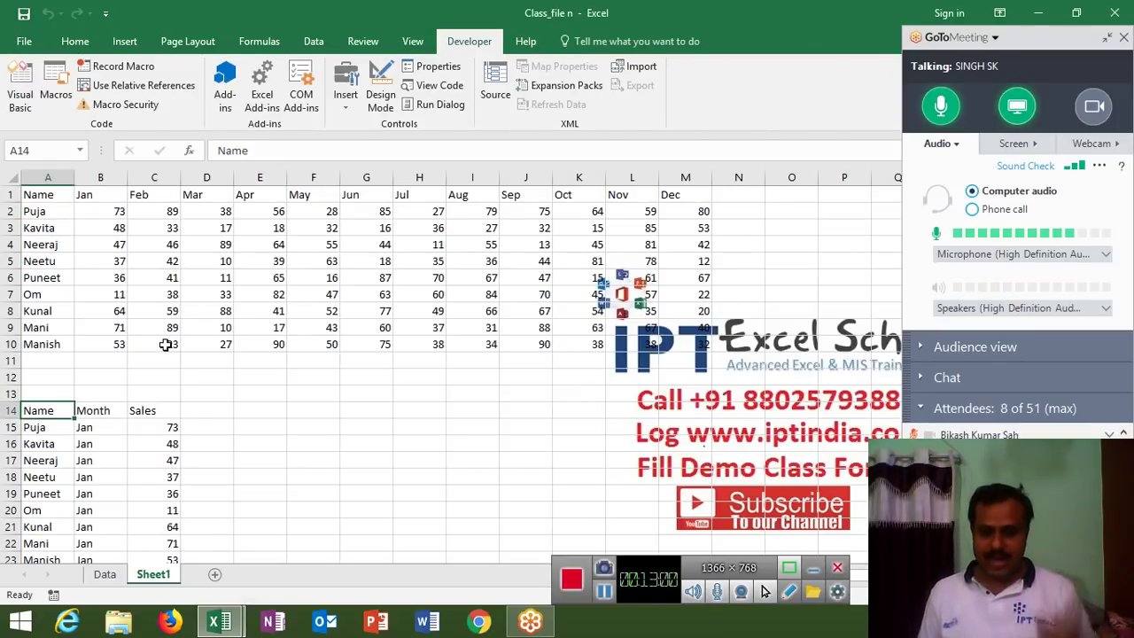
{"action": "scroll", "coordinate": [154, 398], "scroll_direction": "down", "scroll_amount": 3}
{"action": "scroll", "coordinate": [154, 398], "scroll_direction": "up", "scroll_amount": 3}
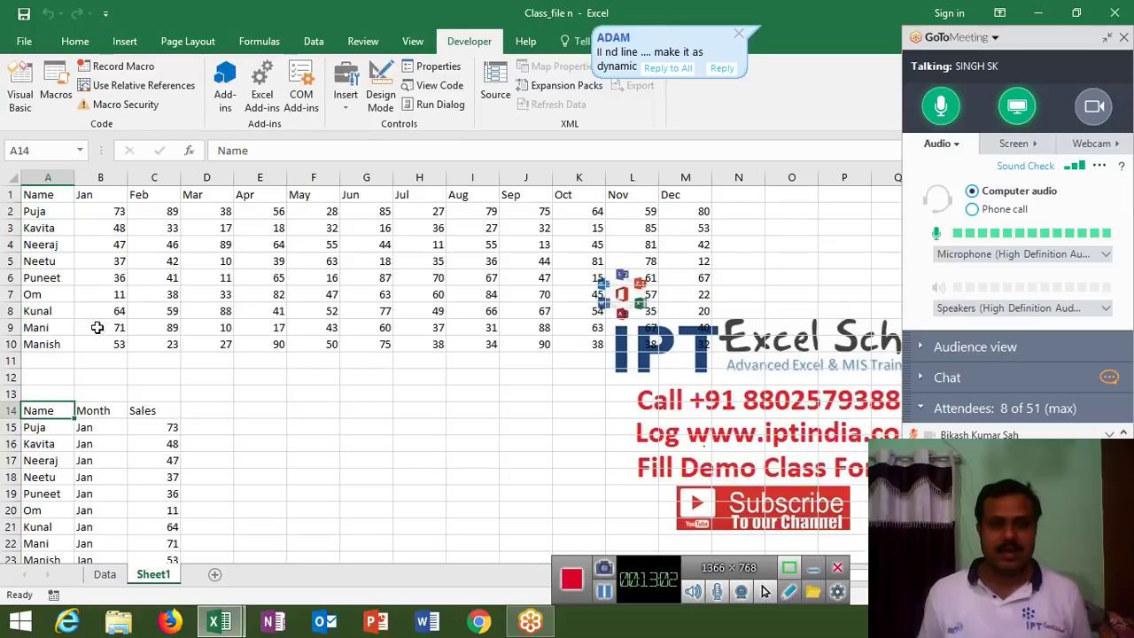
{"action": "left_click_drag", "start_coordinate": [30, 199], "coordinate": [697, 343]}
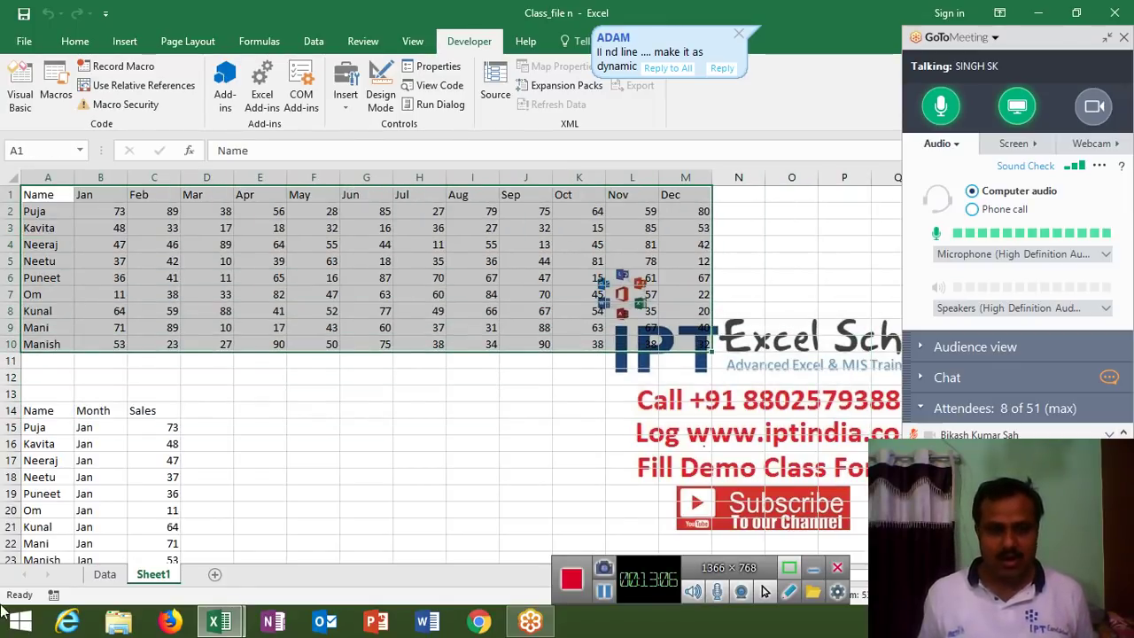
{"action": "left_click_drag", "start_coordinate": [40, 412], "coordinate": [153, 549]}
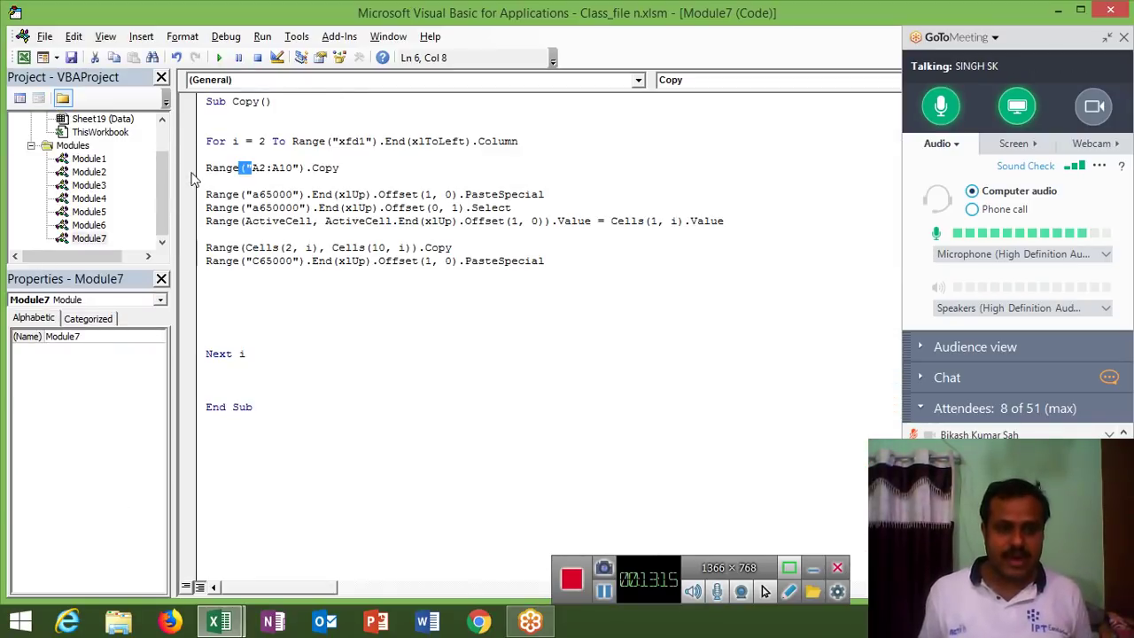
{"action": "left_click", "coordinate": [190, 168]}
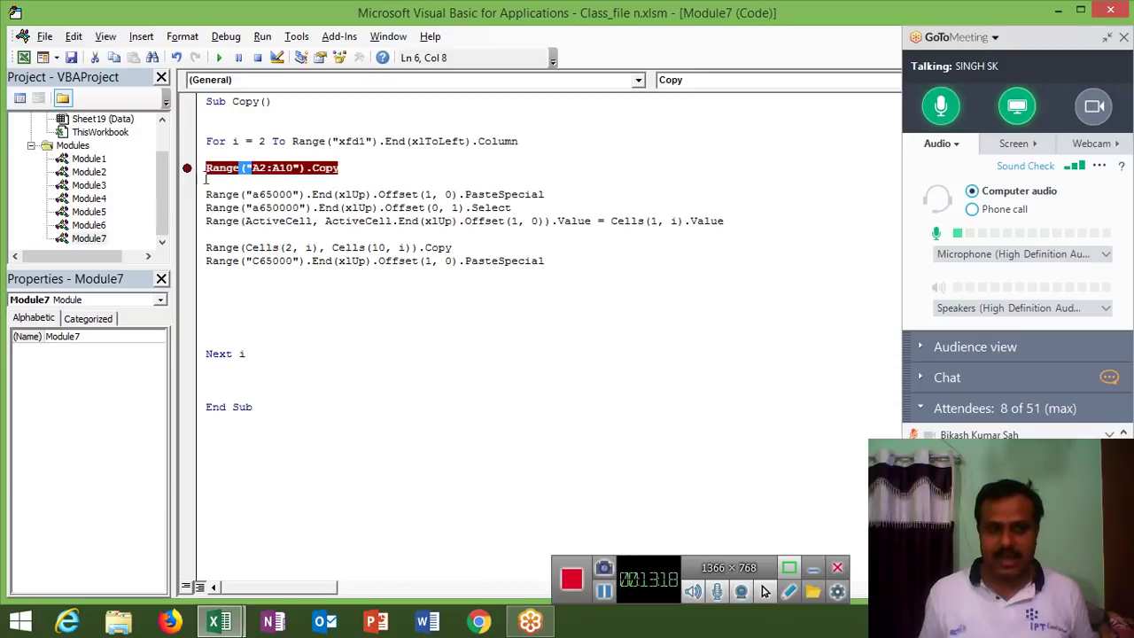
Remove the breakpoint from the Range("A2:A10").Copy line and select that line
{"action": "left_click", "coordinate": [189, 173]}
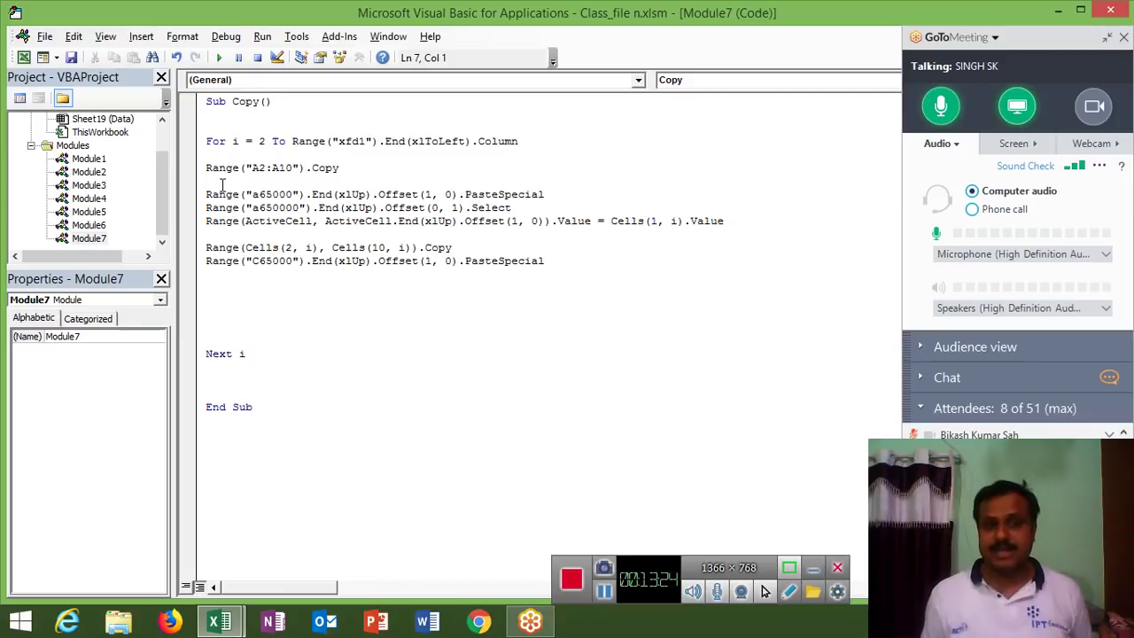
{"action": "key", "text": "Up"}
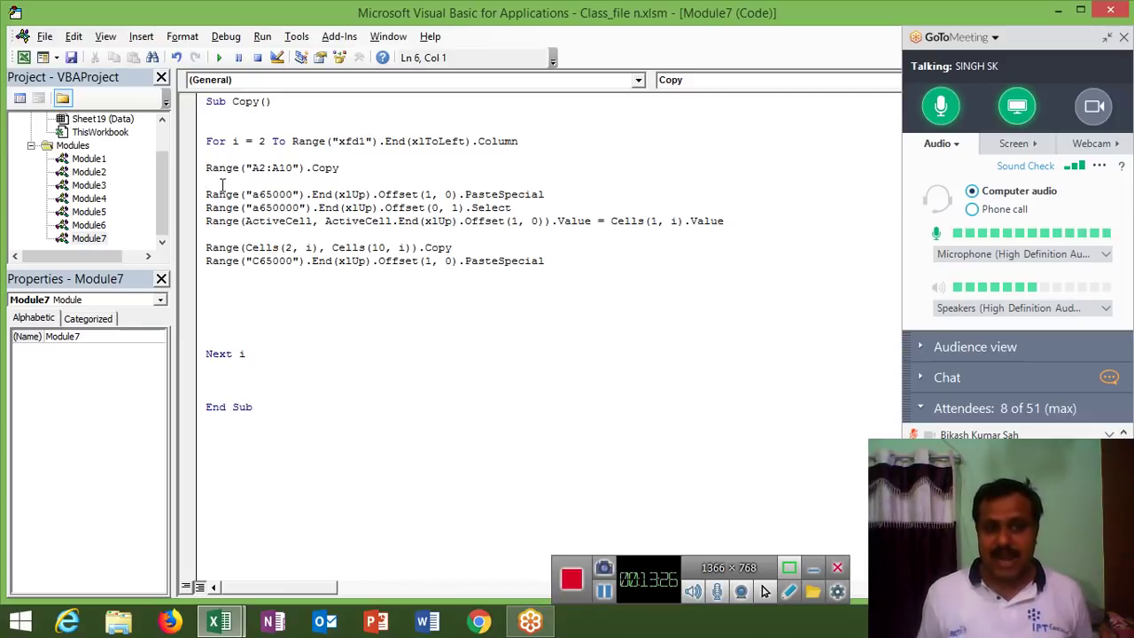
{"action": "key", "text": "shift+Down"}
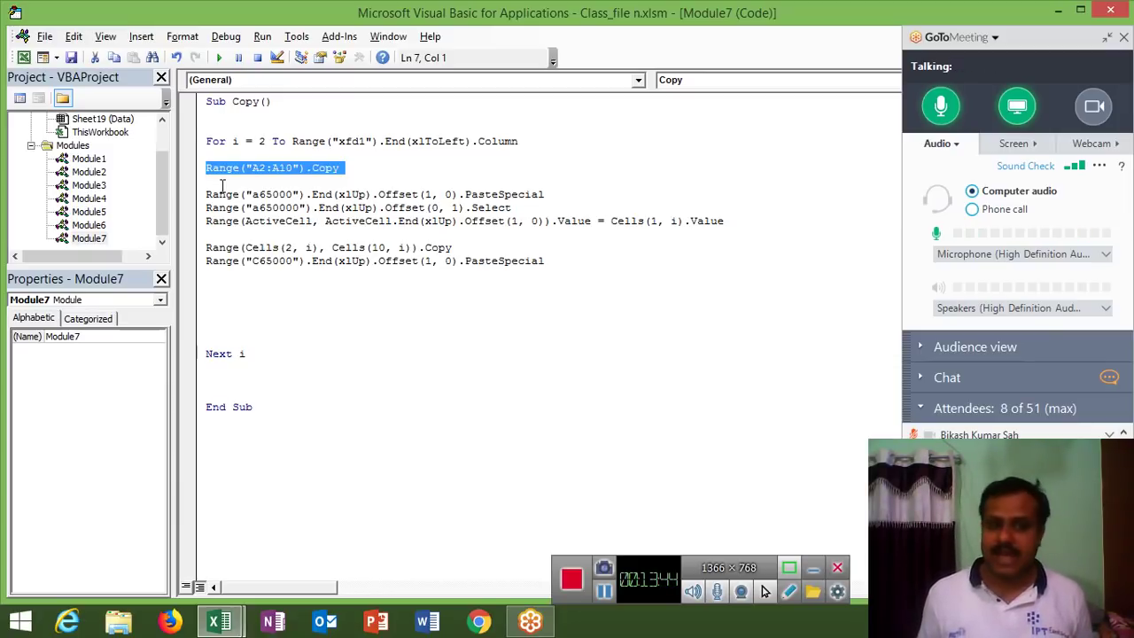
Highlight the PasteSpecial, Cells copy and C65000 paste lines in turn, then return to Sheet1
{"action": "key", "text": "Down"}
{"action": "key", "text": "Down"}
{"action": "key", "text": "End"}
{"action": "key", "text": "shift+Home"}
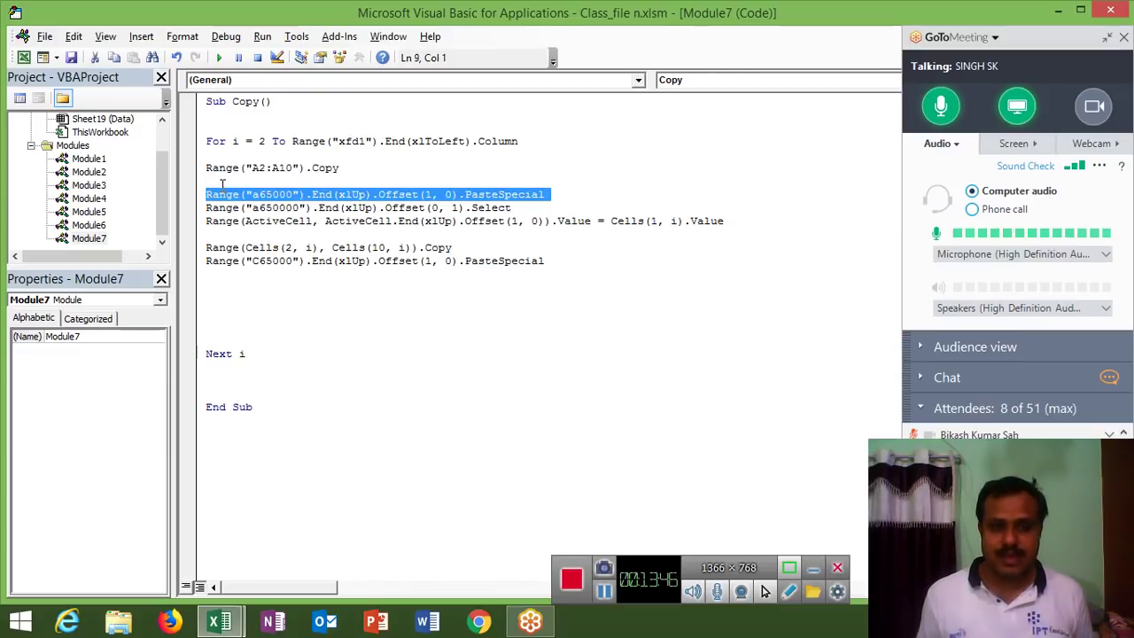
{"action": "key", "text": "Down"}
{"action": "key", "text": "Down"}
{"action": "key", "text": "Down"}
{"action": "key", "text": "End"}
{"action": "key", "text": "shift+Home"}
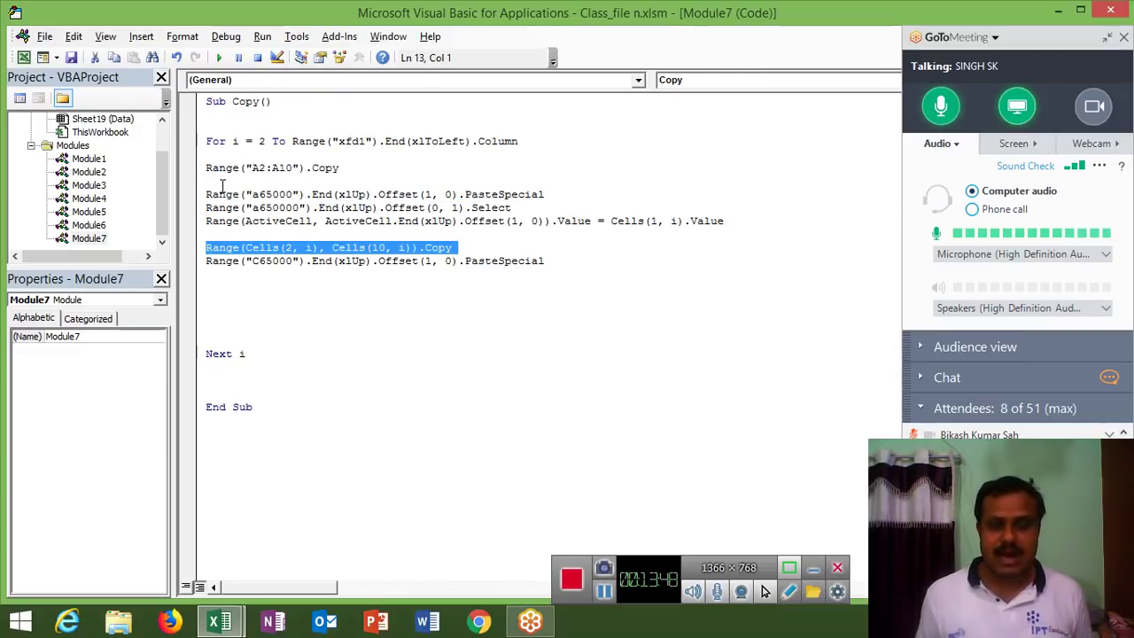
{"action": "key", "text": "shift+Down"}
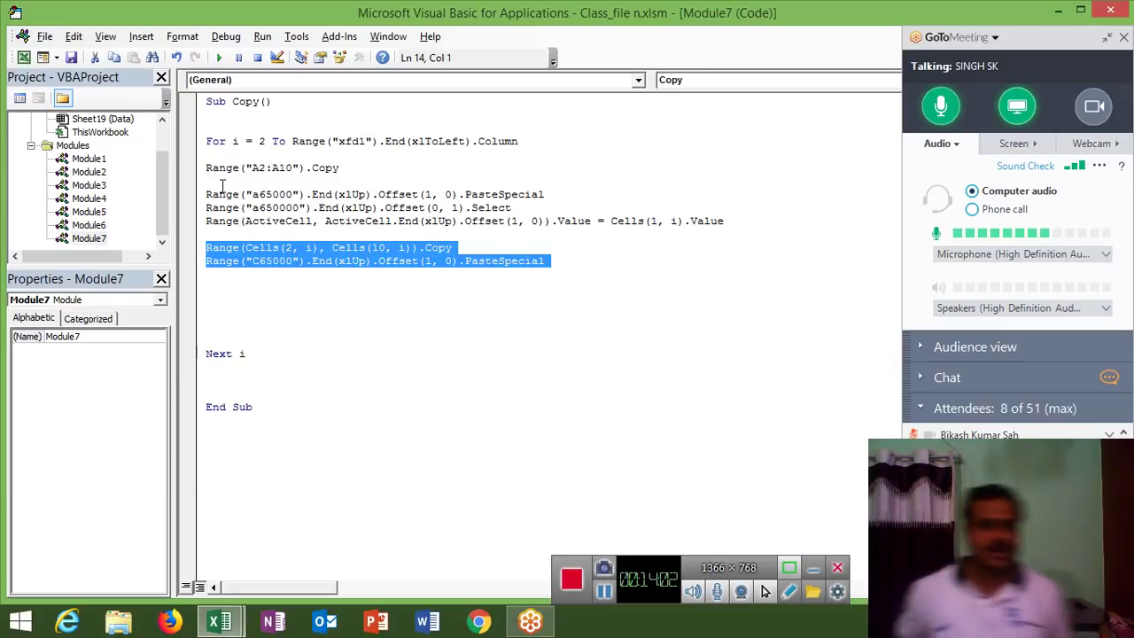
{"action": "key", "text": "Right"}
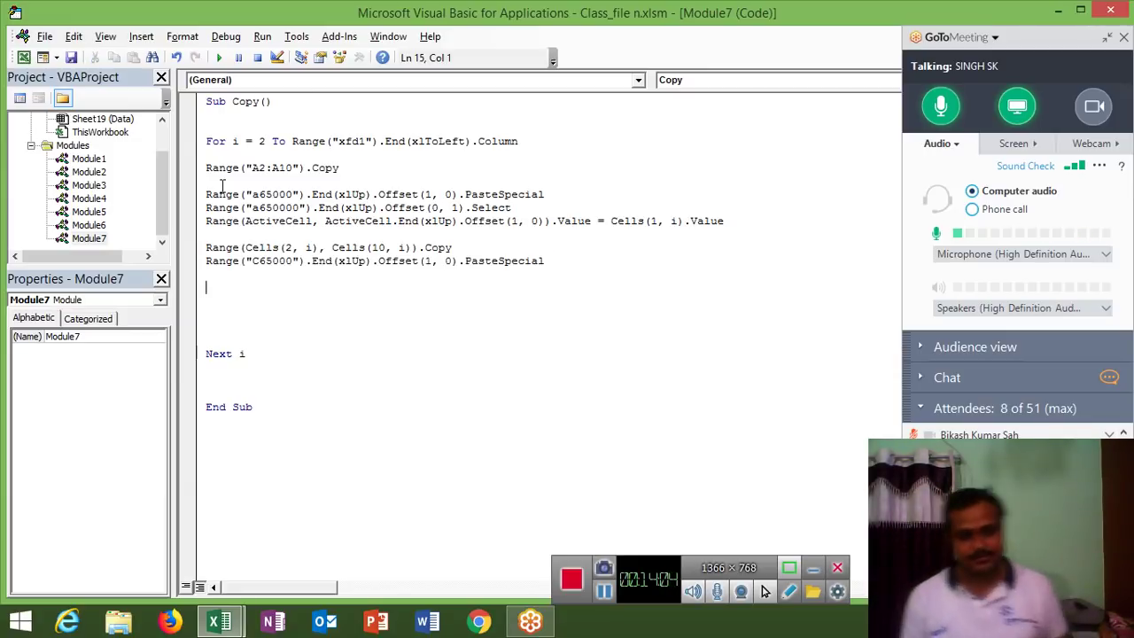
{"action": "key", "text": "alt+F11"}
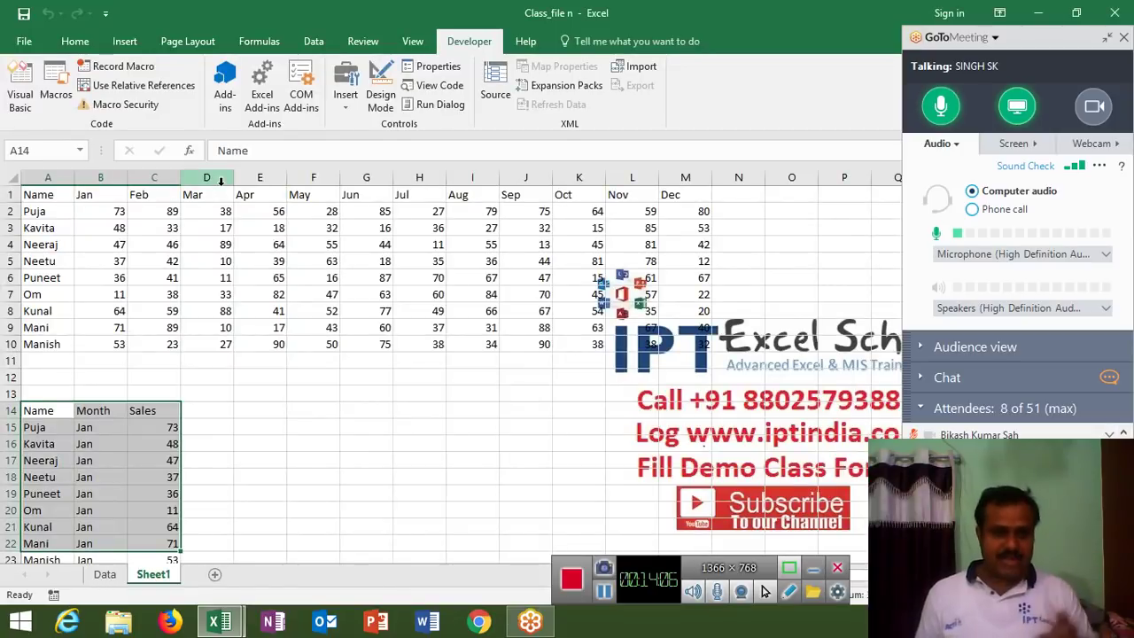
Go to cell A1, save the class workbook, and bring up a new Chrome tab
{"action": "key", "text": "ctrl+Home"}
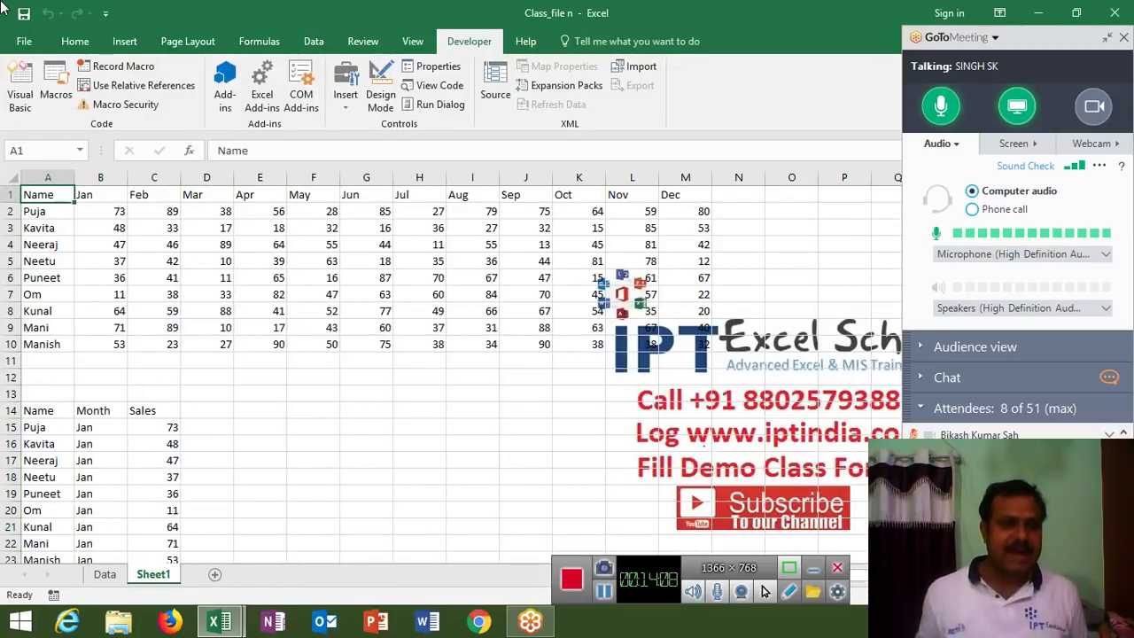
{"action": "left_click", "coordinate": [24, 16]}
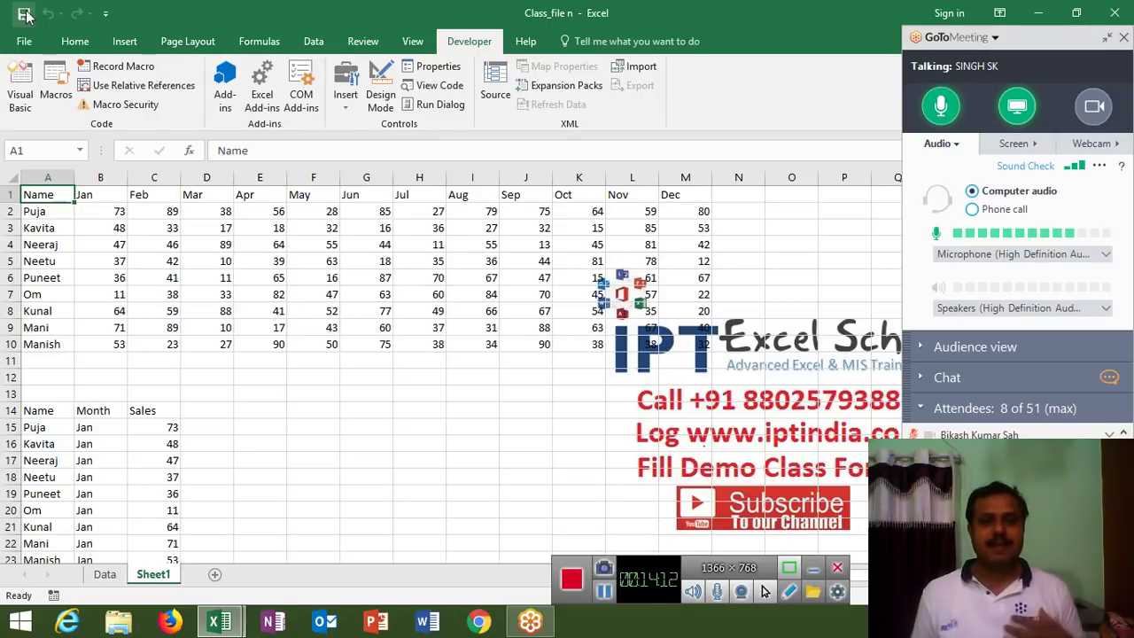
{"action": "left_click", "coordinate": [465, 625]}
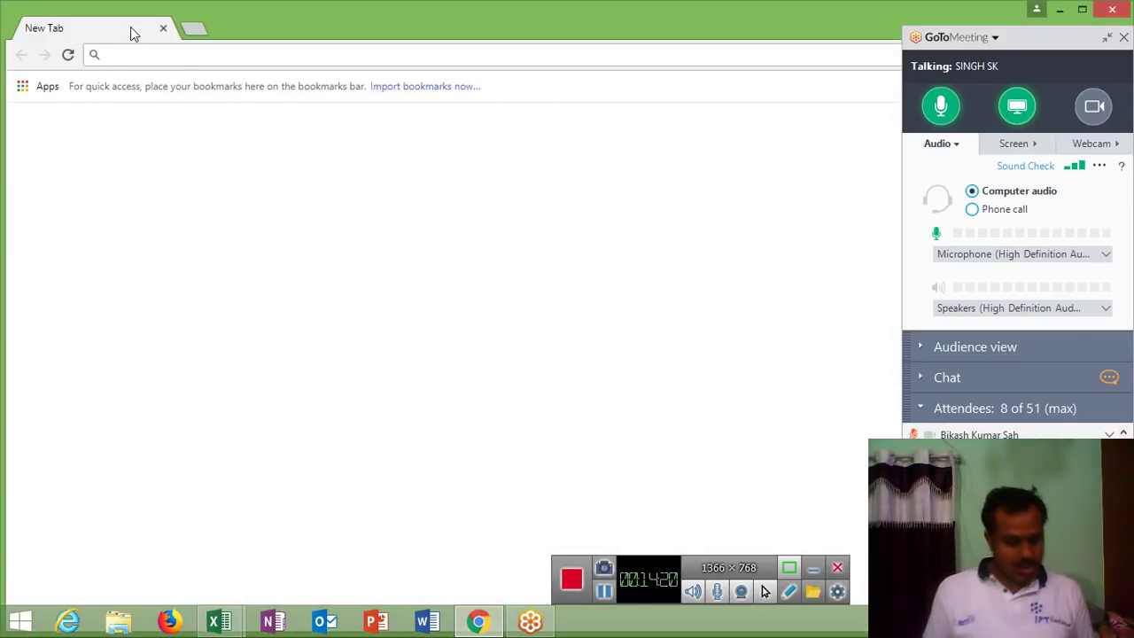
Load gmail.com, open the sent 'Join Link - Advanced Excel Class' email in Sent Mail, and reply
{"action": "type", "text": "gmail.com"}
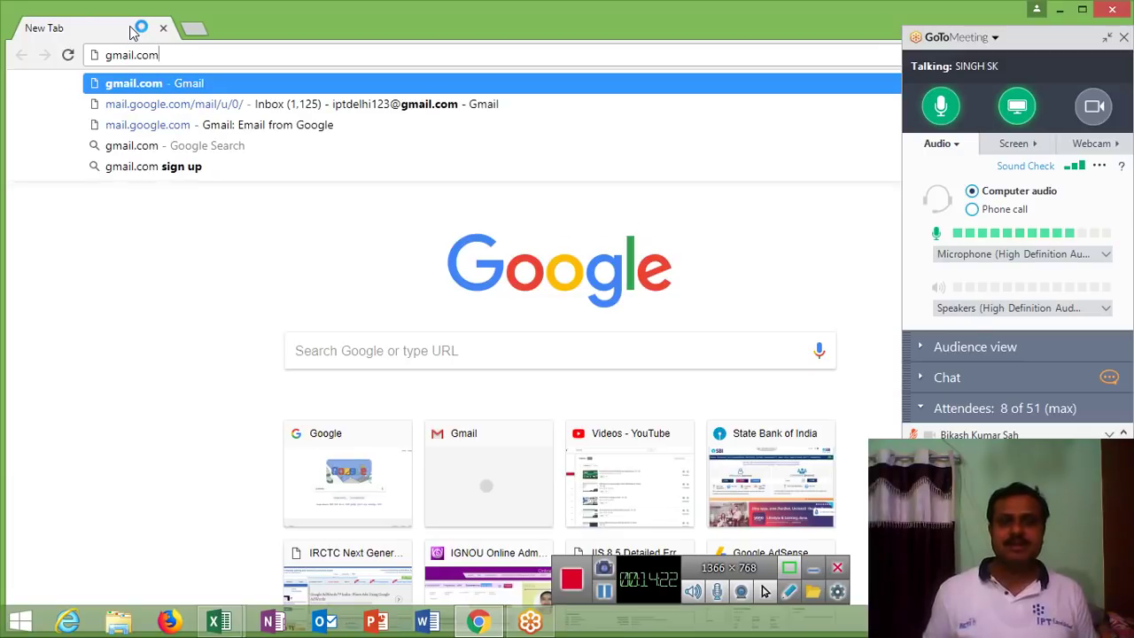
{"action": "key", "text": "Return"}
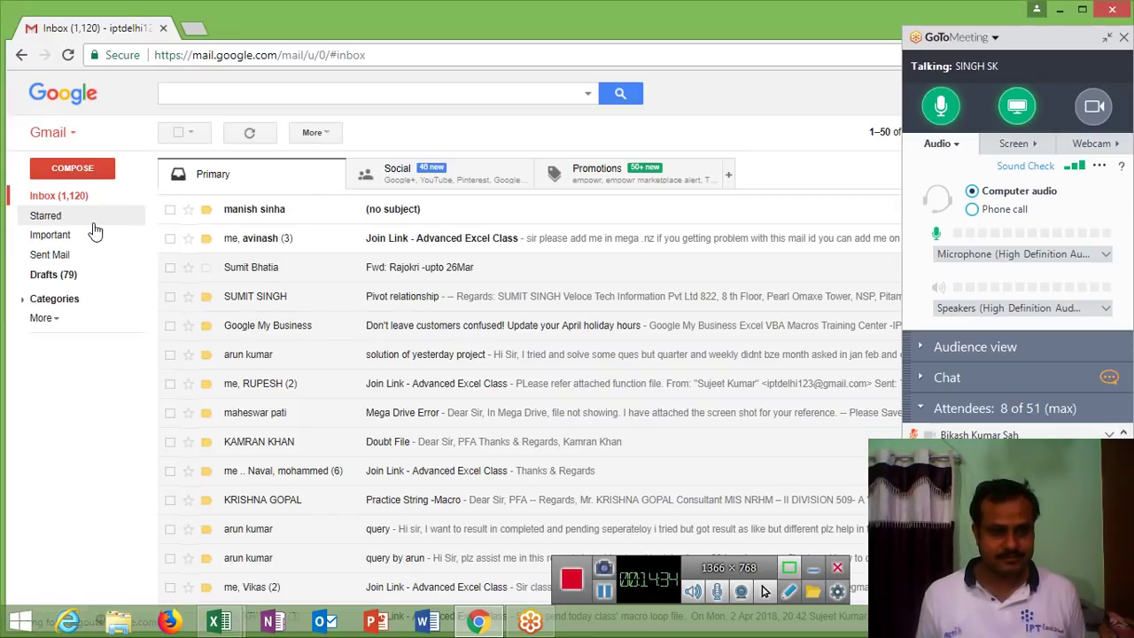
{"action": "left_click", "coordinate": [89, 261]}
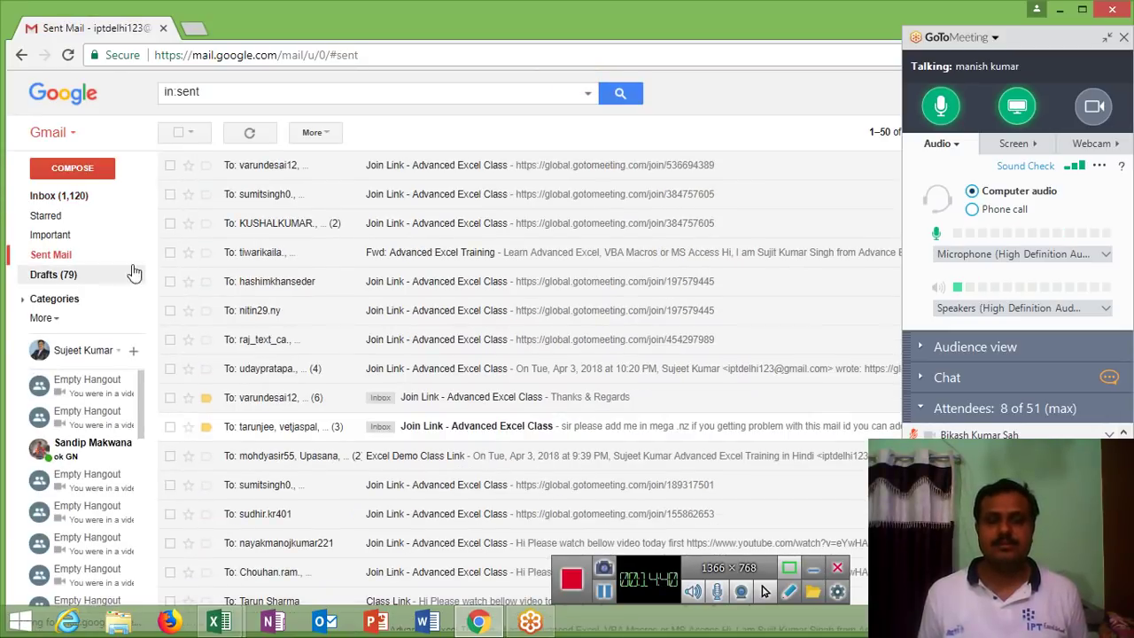
{"action": "left_click", "coordinate": [279, 175]}
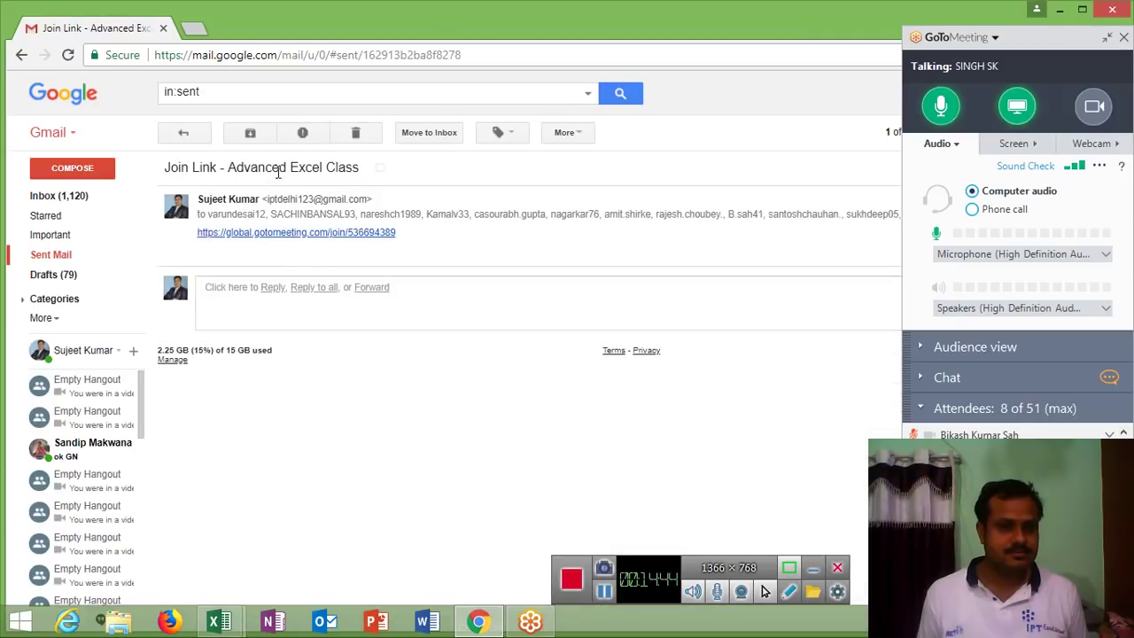
{"action": "left_click", "coordinate": [276, 292]}
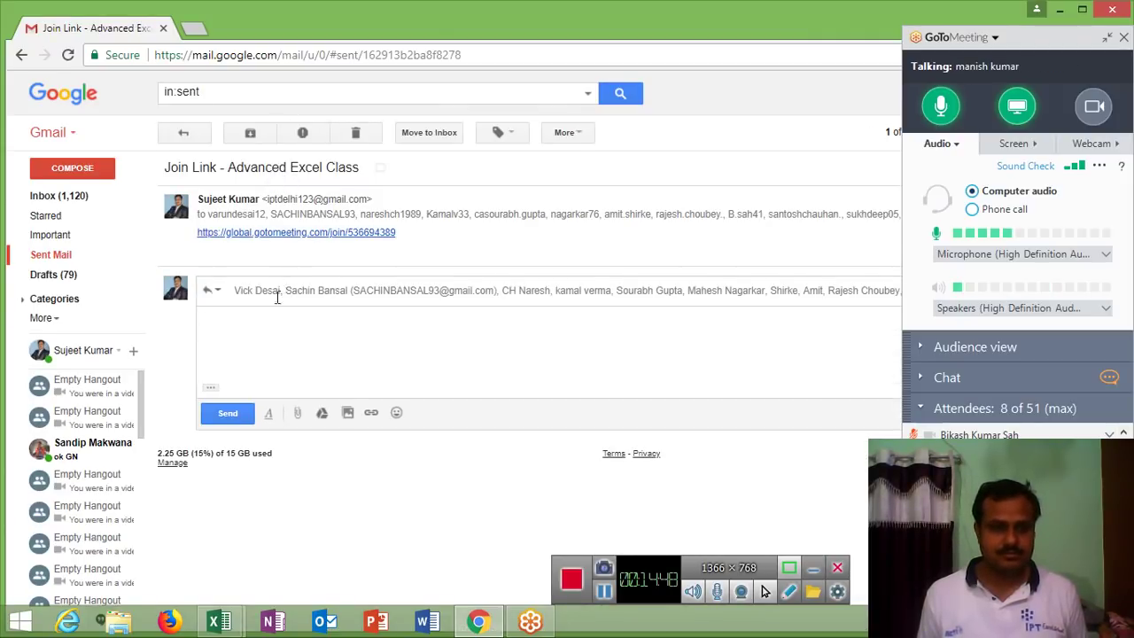
Attach Class_file n.xlsm from the Desktop folder to the reply draft
{"action": "left_click", "coordinate": [295, 414]}
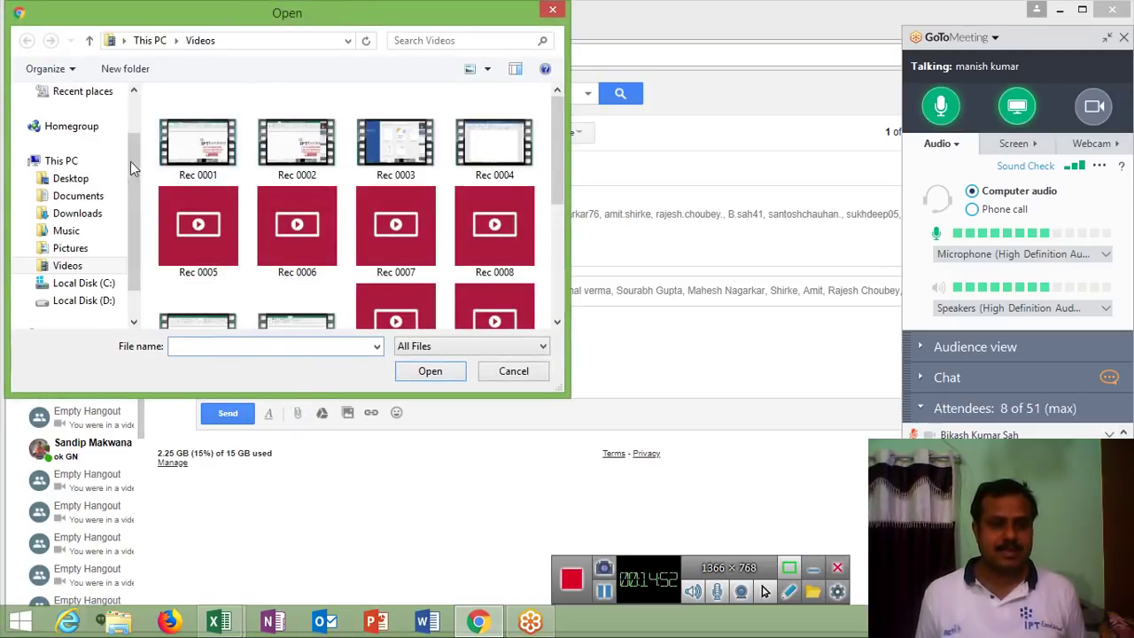
{"action": "left_click", "coordinate": [89, 181]}
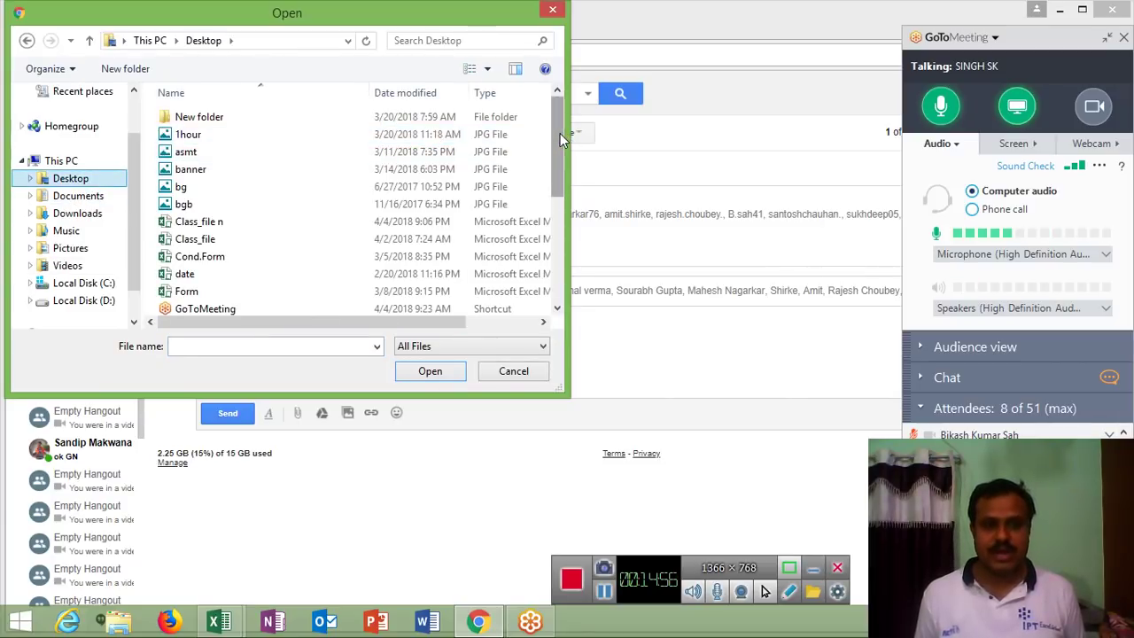
{"action": "left_click_drag", "start_coordinate": [557, 137], "coordinate": [561, 180]}
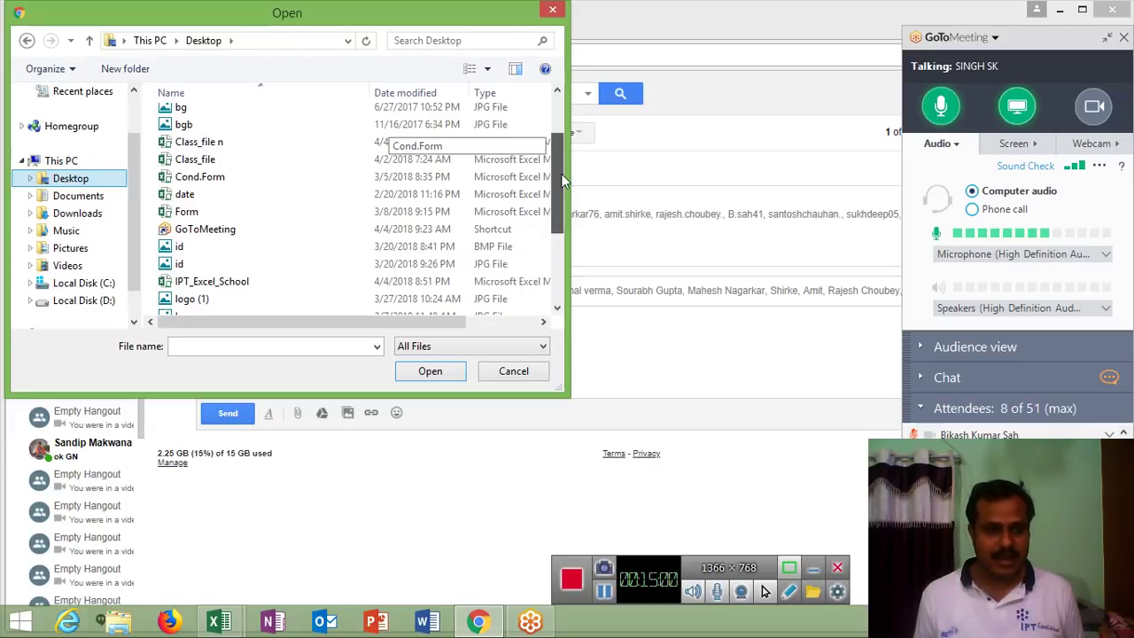
{"action": "left_click_drag", "start_coordinate": [563, 180], "coordinate": [511, 177]}
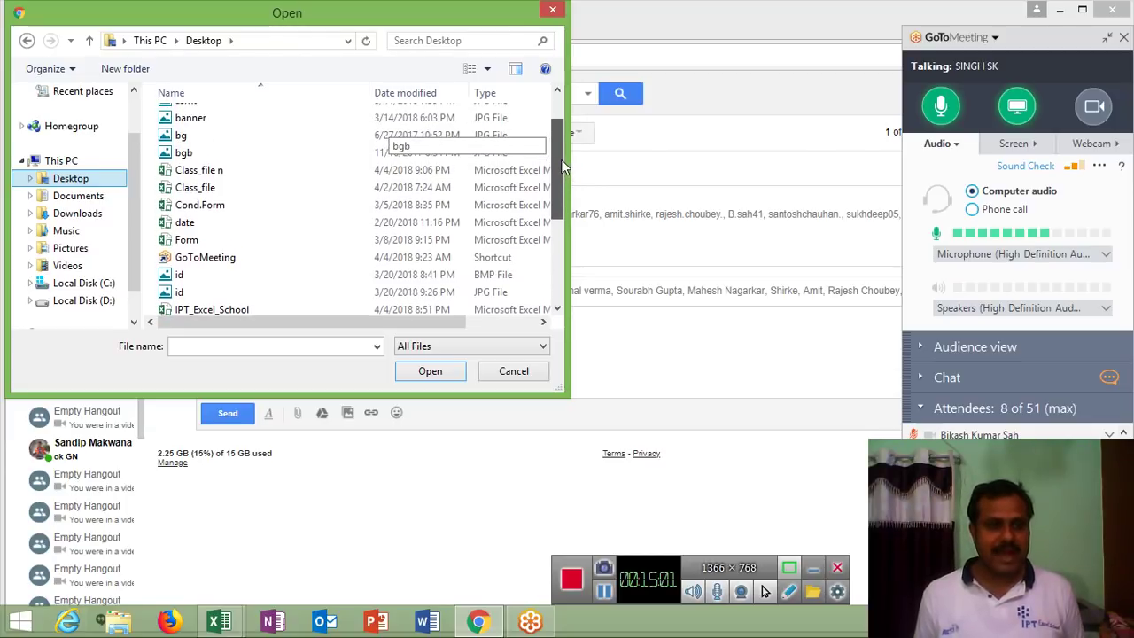
{"action": "left_click", "coordinate": [511, 178]}
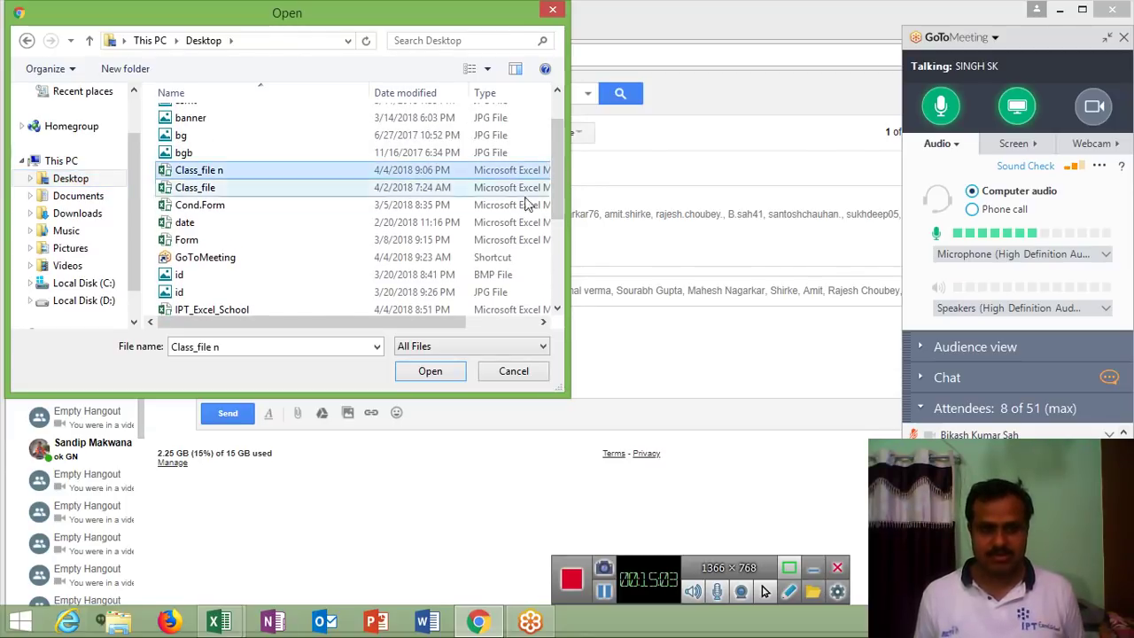
{"action": "left_click", "coordinate": [430, 372]}
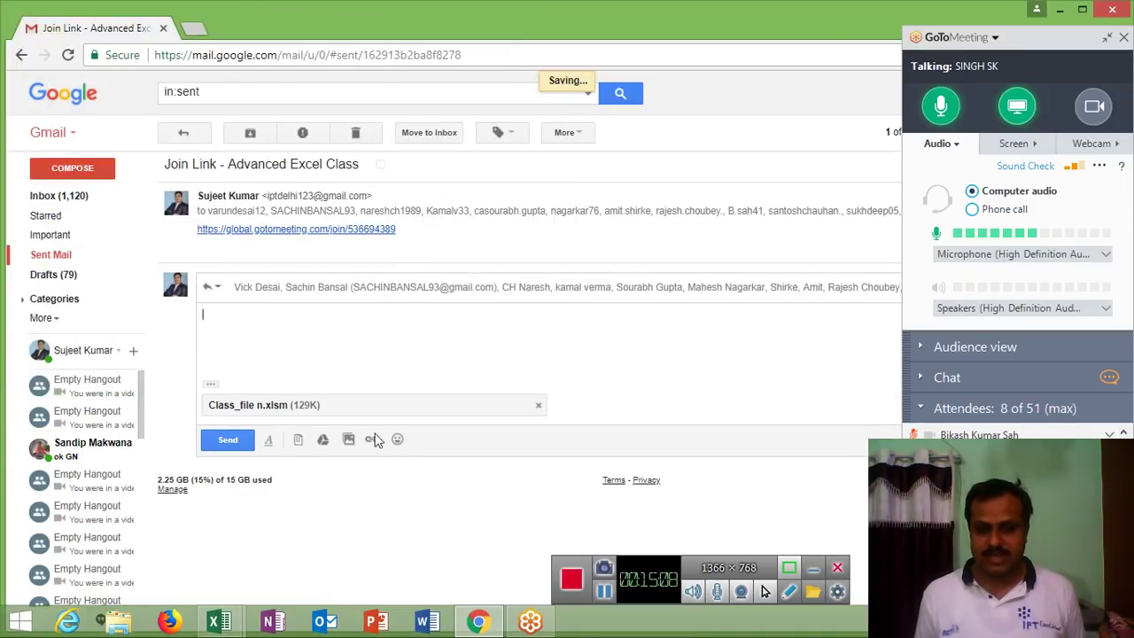
Send the reply, then download BILLING 4.xlsm from the no-subject inbox email and open it
{"action": "left_click", "coordinate": [233, 442]}
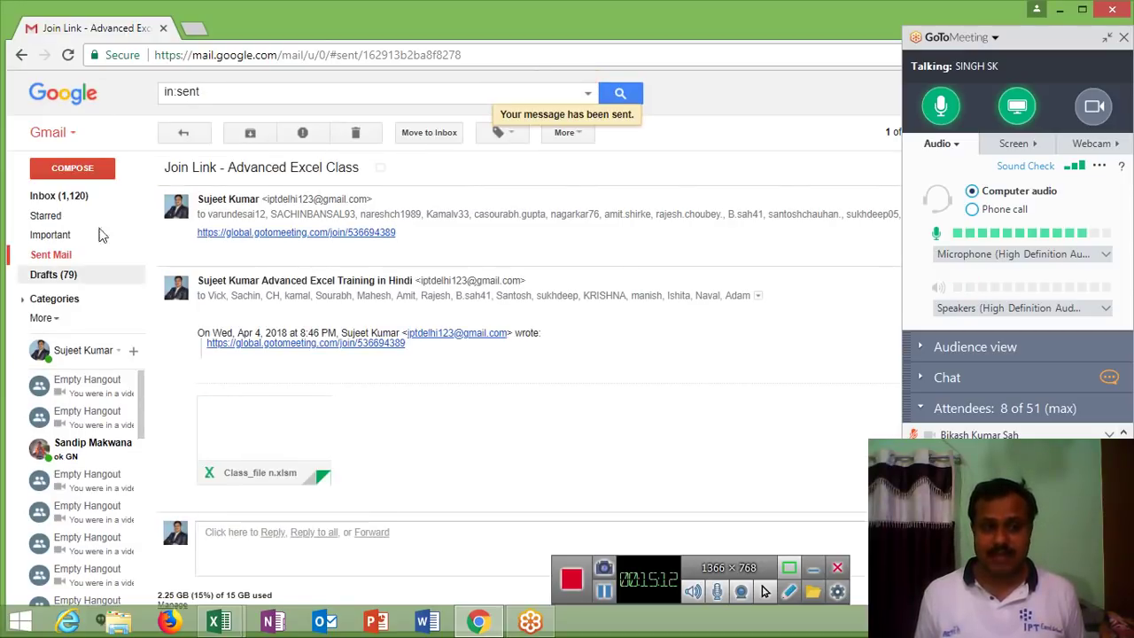
{"action": "left_click", "coordinate": [71, 196]}
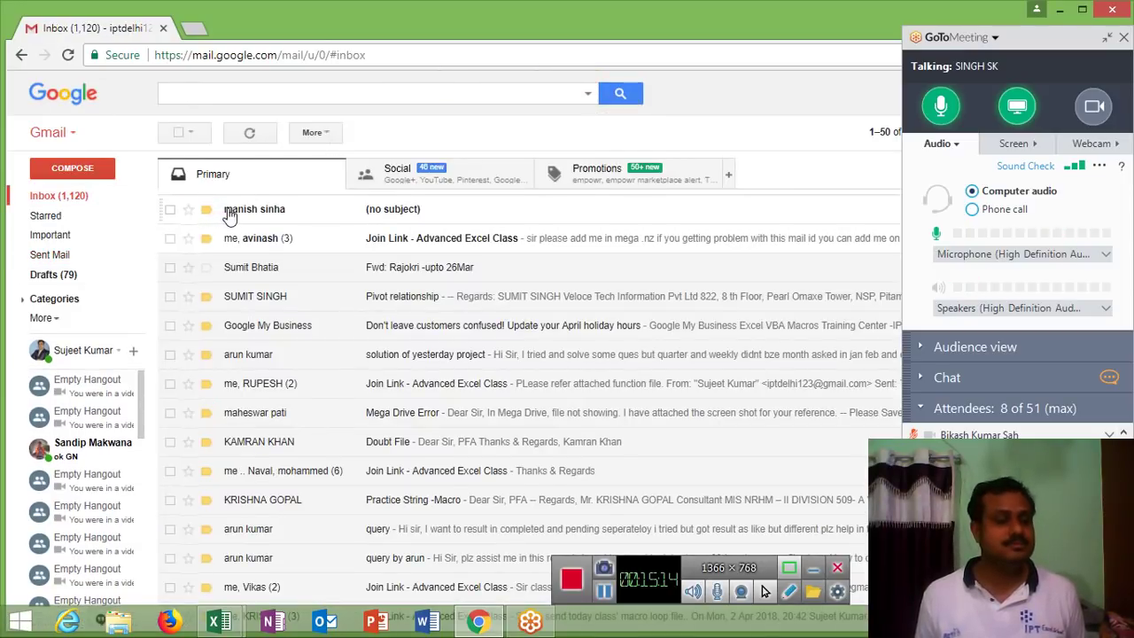
{"action": "left_click", "coordinate": [228, 212]}
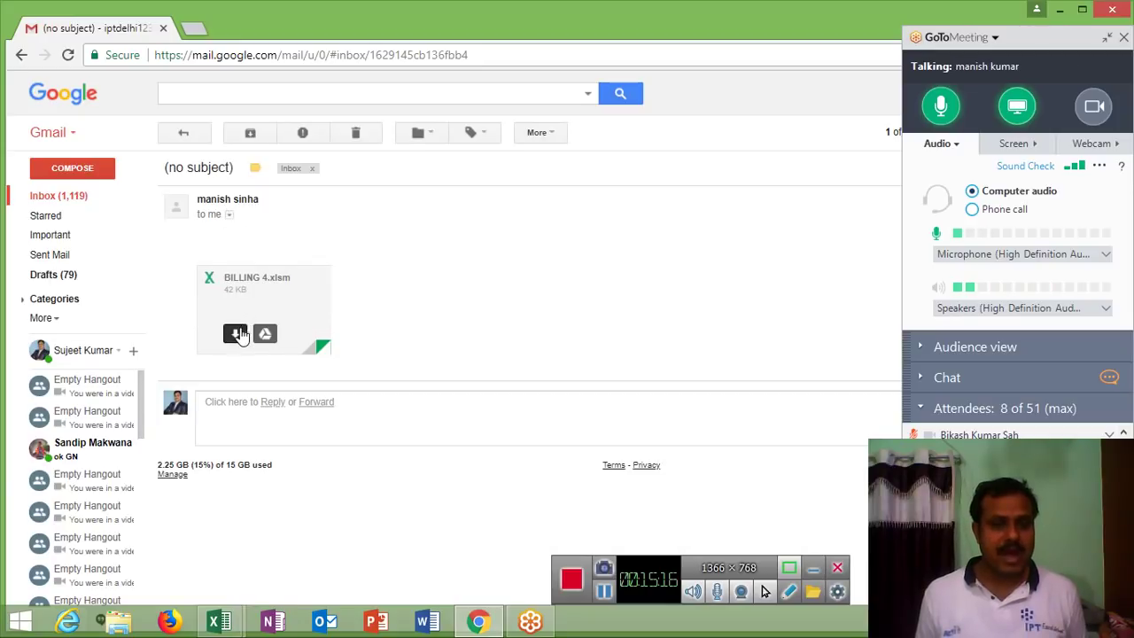
{"action": "left_click", "coordinate": [237, 334]}
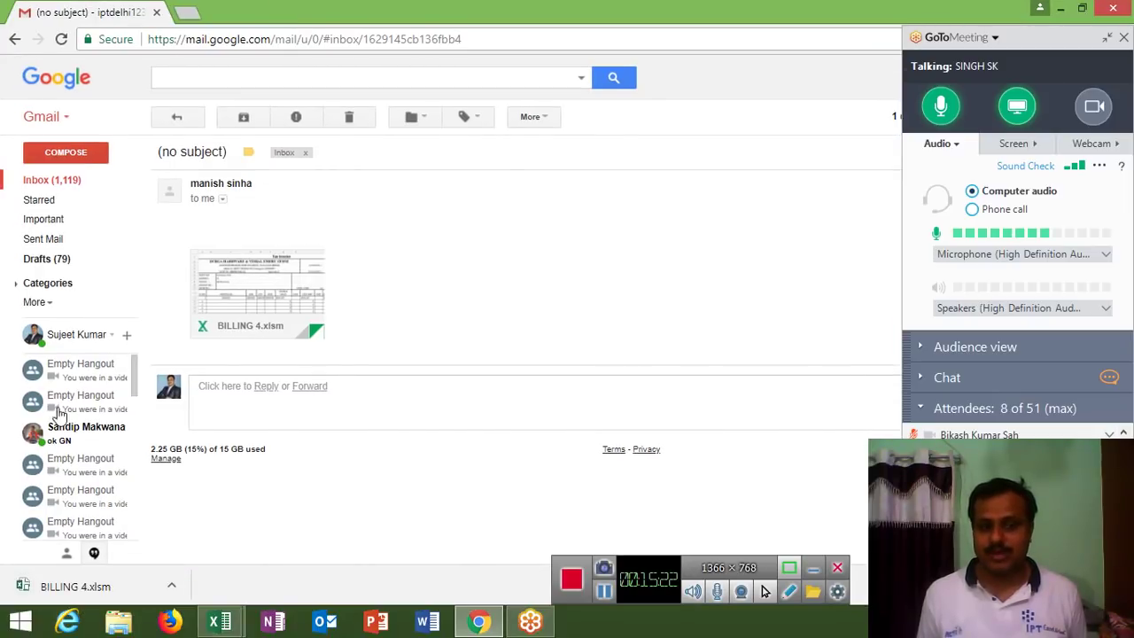
{"action": "left_click", "coordinate": [76, 588]}
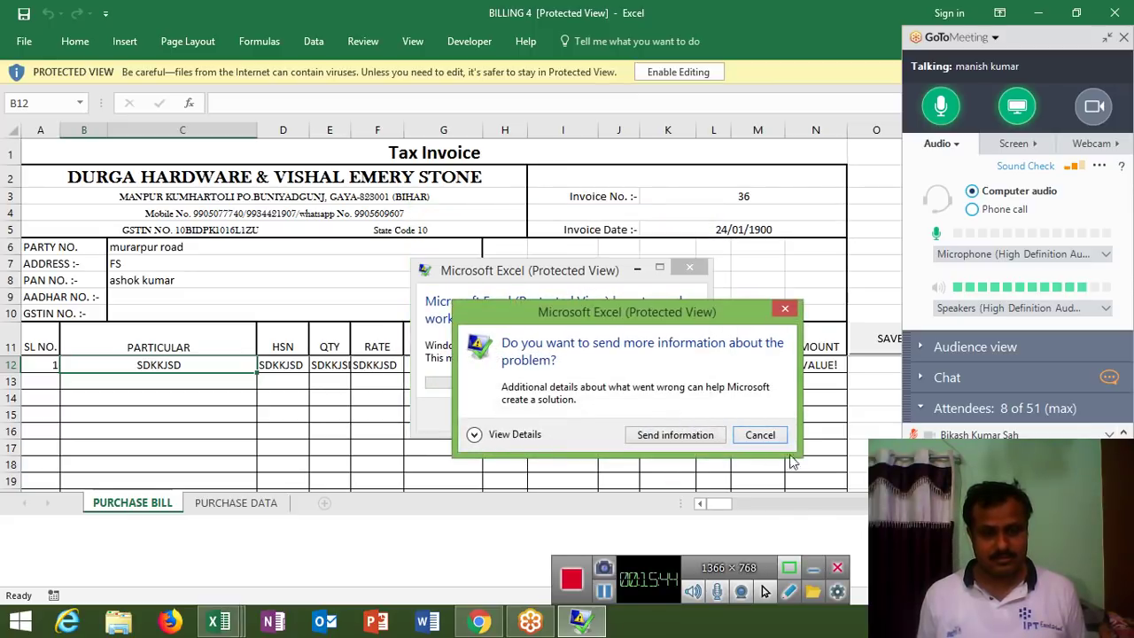
Dismiss the error report prompt and inspect the RATE cell F12 on the invoice
{"action": "left_click", "coordinate": [760, 434]}
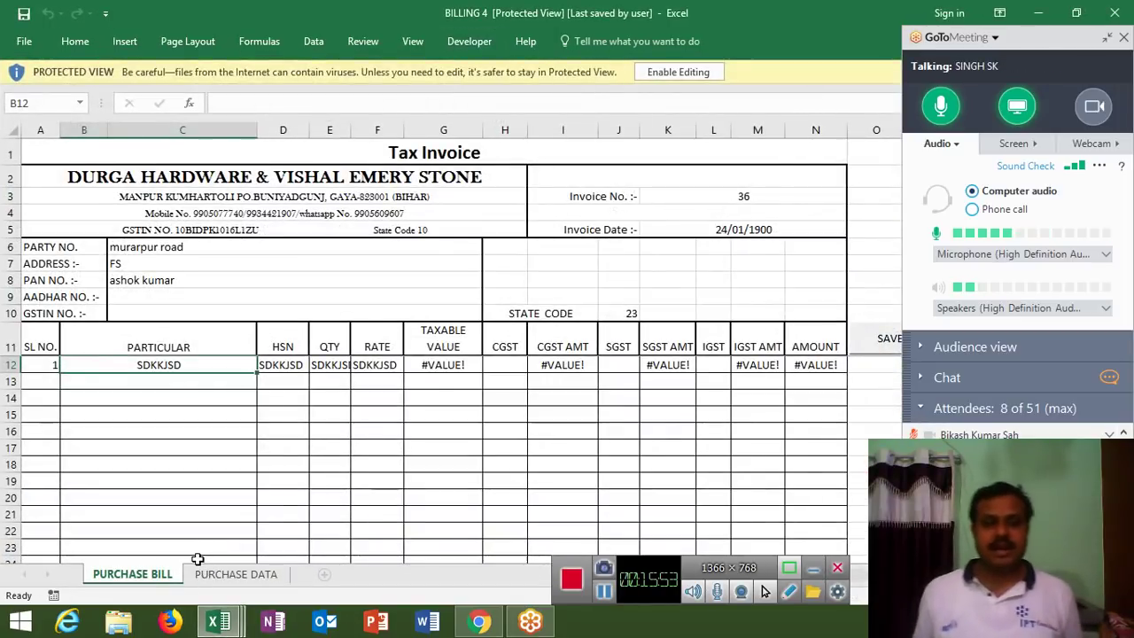
{"action": "left_click", "coordinate": [388, 365]}
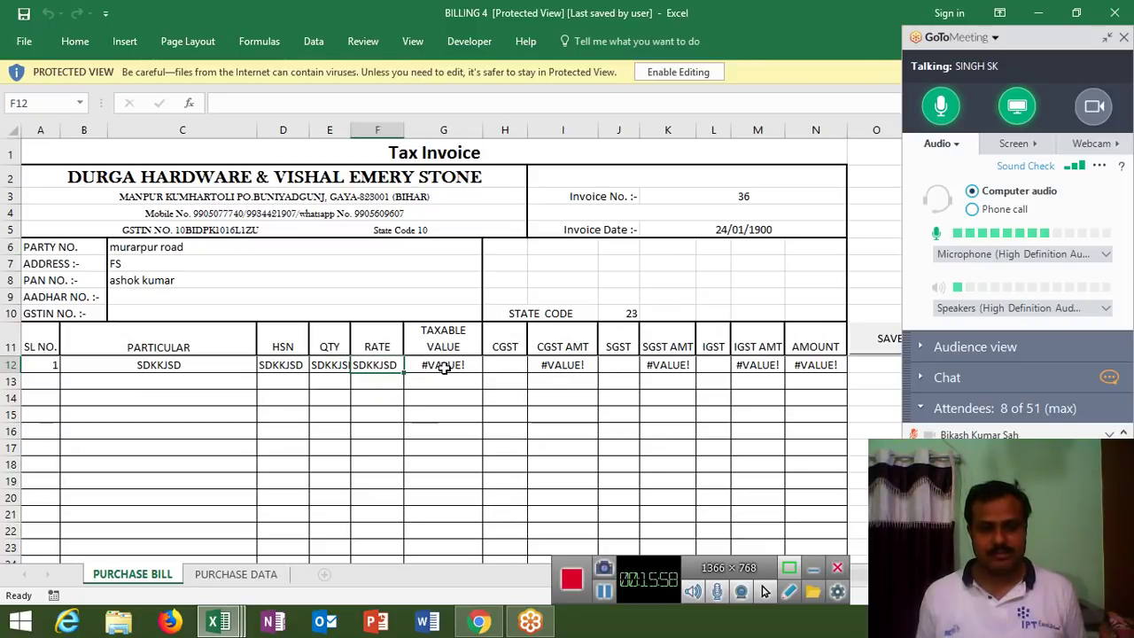
{"action": "scroll", "coordinate": [531, 304], "scroll_direction": "down", "scroll_amount": 5}
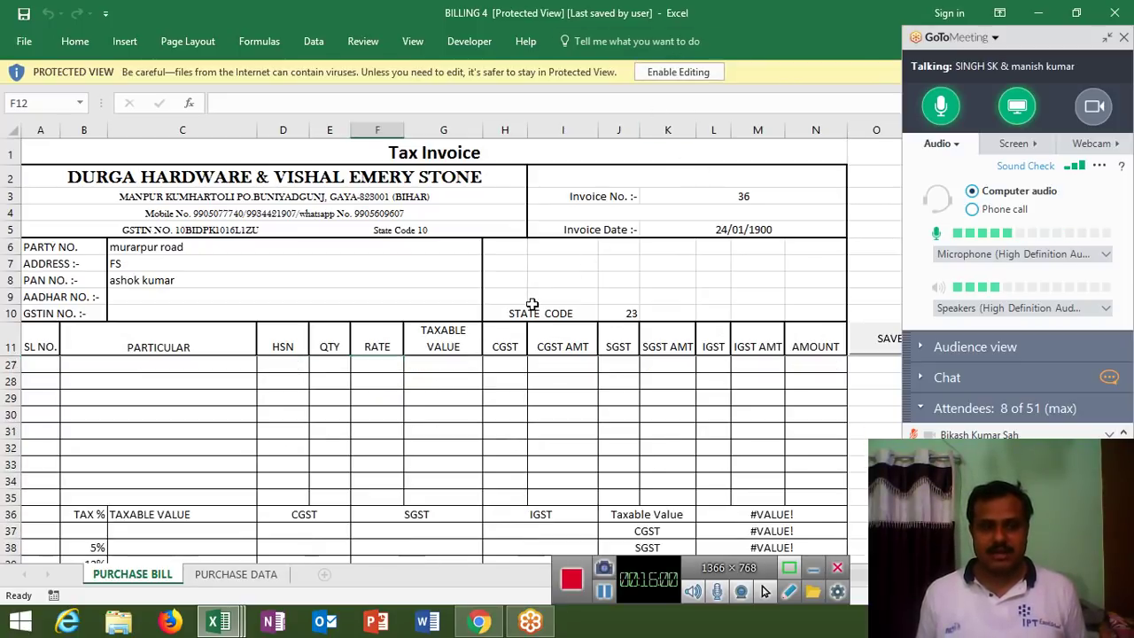
{"action": "scroll", "coordinate": [476, 370], "scroll_direction": "up", "scroll_amount": 5}
{"action": "scroll", "coordinate": [475, 369], "scroll_direction": "down", "scroll_amount": 5}
{"action": "scroll", "coordinate": [475, 370], "scroll_direction": "up", "scroll_amount": 5}
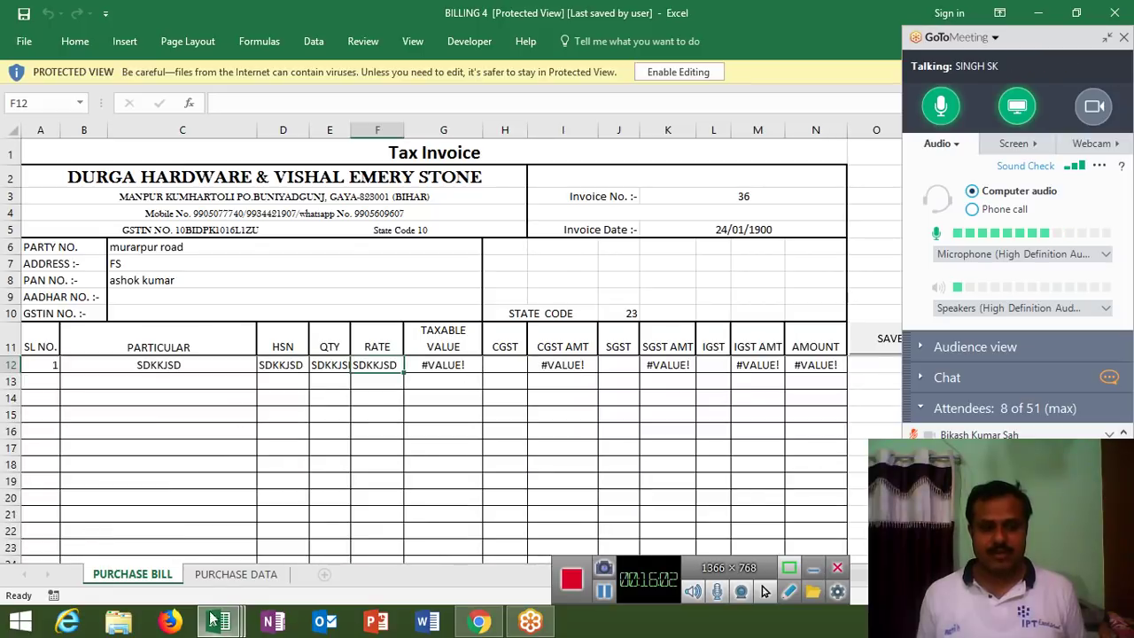
View the PURCHASE DATA sheet with editing and macros enabled, then close BILLING 4 without saving
{"action": "left_click", "coordinate": [214, 575]}
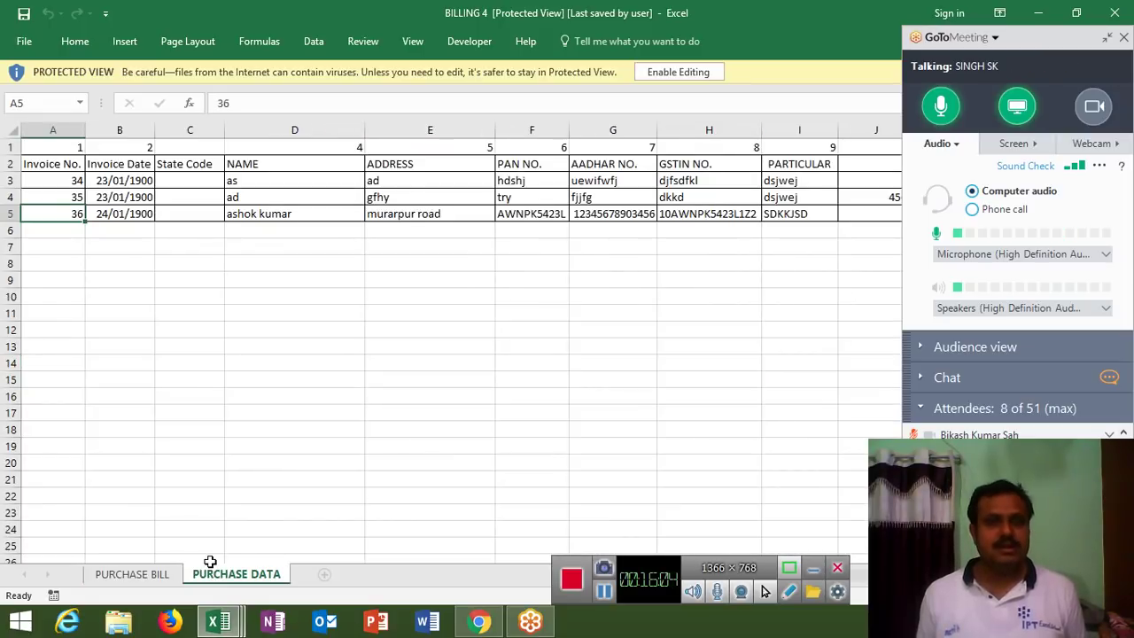
{"action": "left_click", "coordinate": [678, 71]}
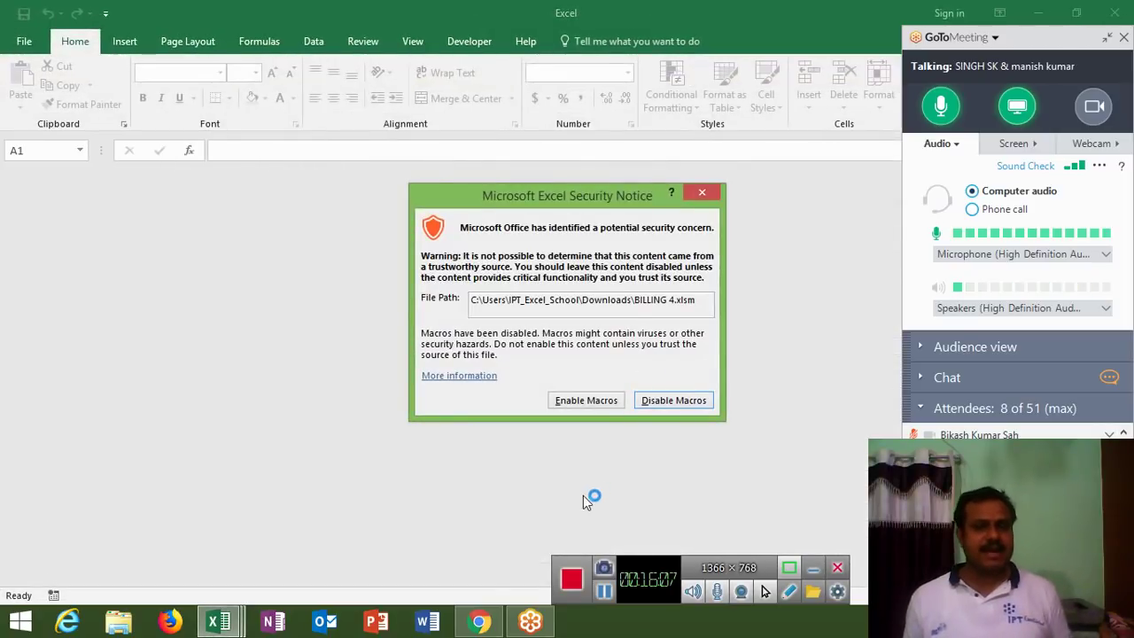
{"action": "left_click", "coordinate": [585, 403]}
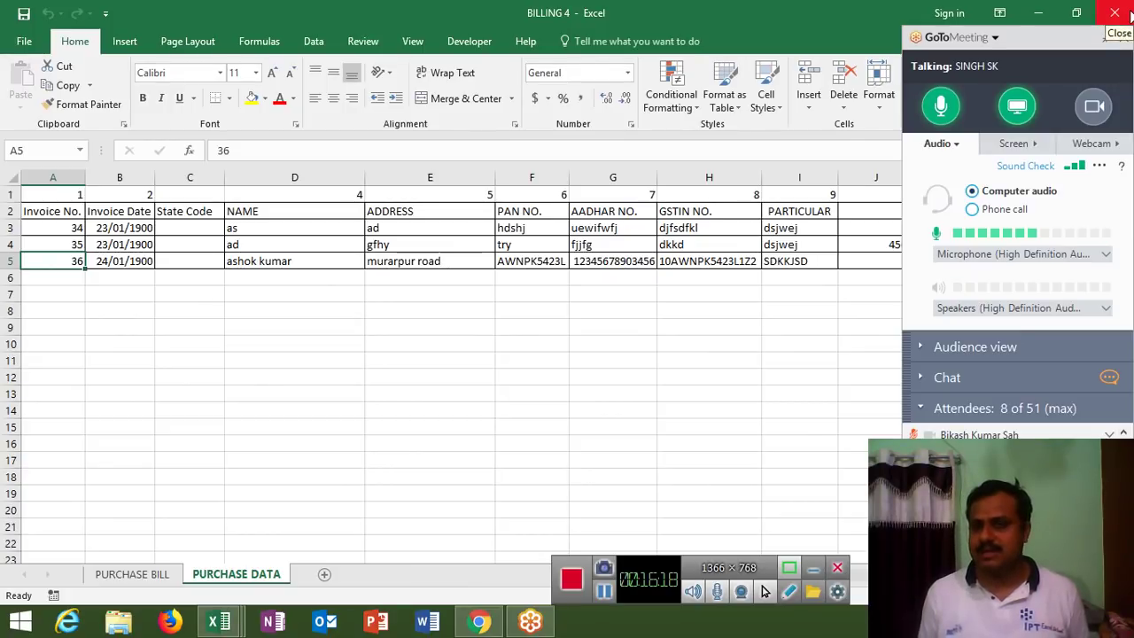
{"action": "left_click", "coordinate": [1116, 13]}
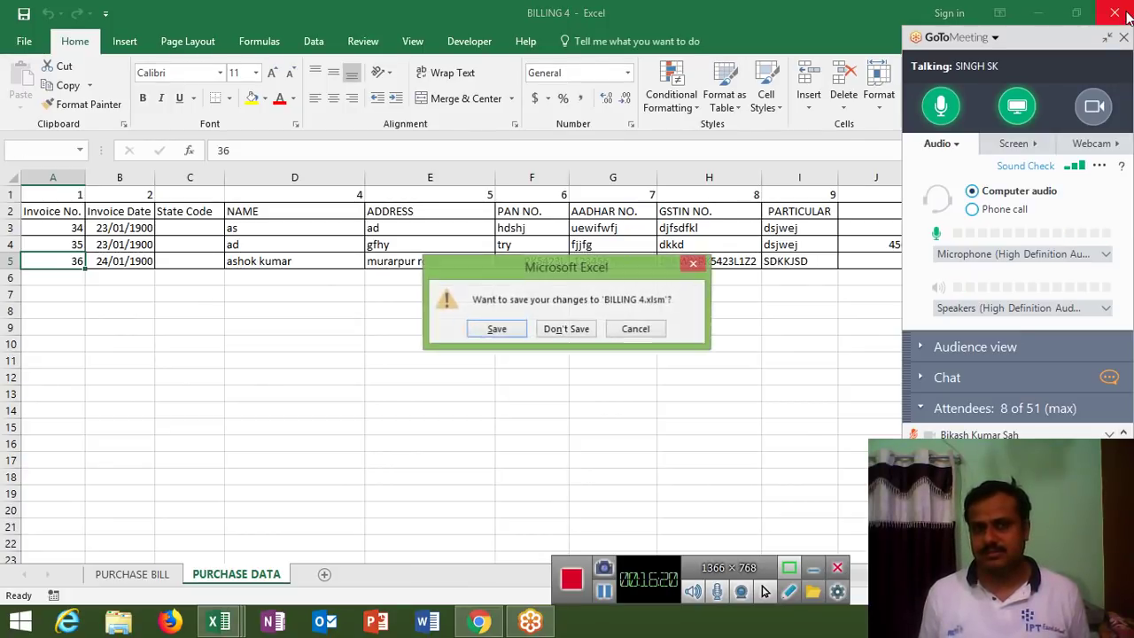
{"action": "left_click", "coordinate": [564, 332]}
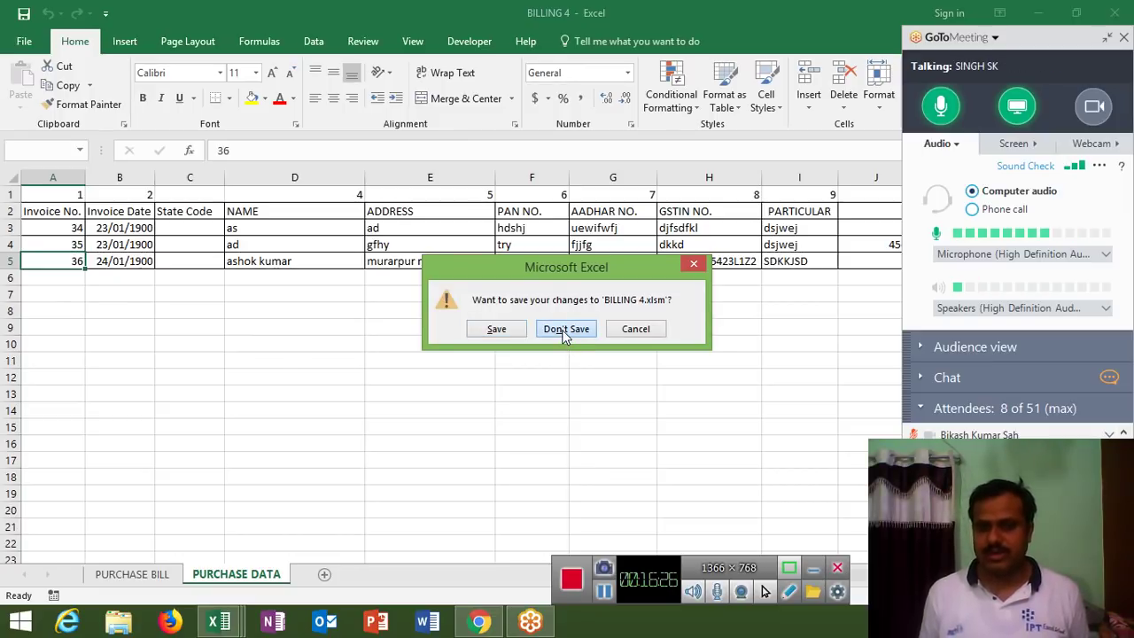
{"action": "left_click", "coordinate": [564, 329]}
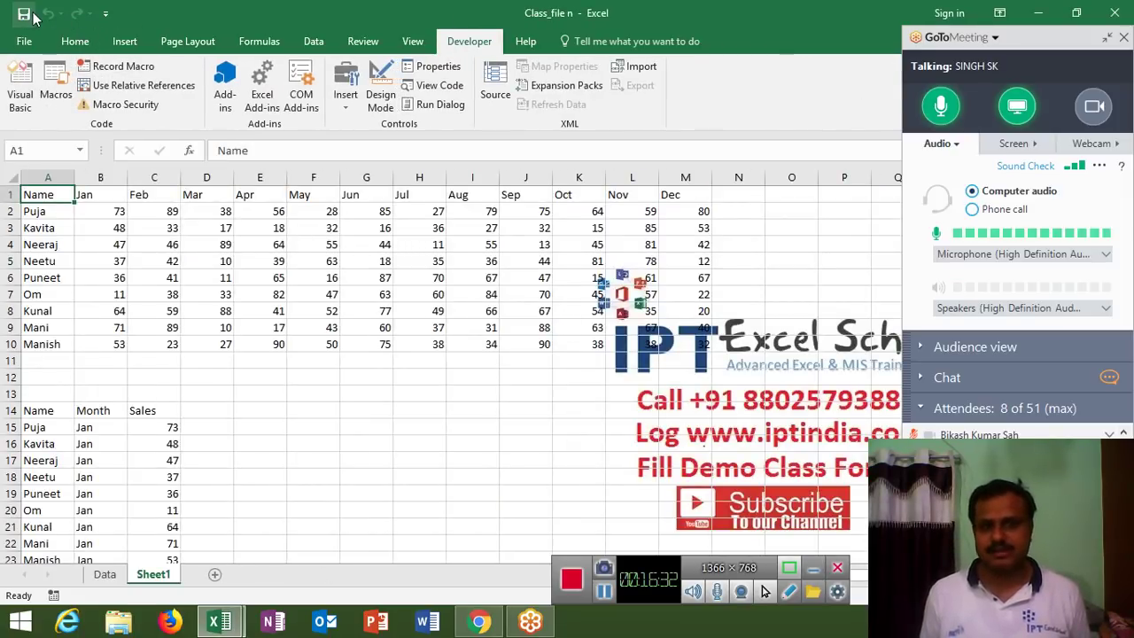
Close Excel, return Gmail to the Inbox list, and switch to the desktop
{"action": "left_click", "coordinate": [1115, 13]}
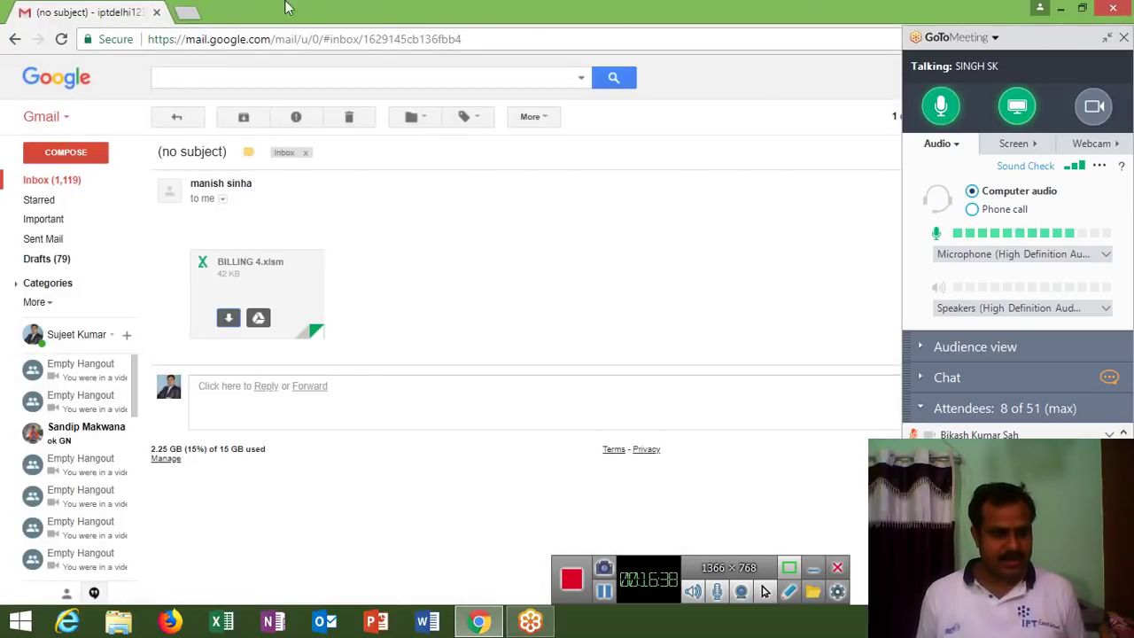
{"action": "left_click", "coordinate": [81, 187]}
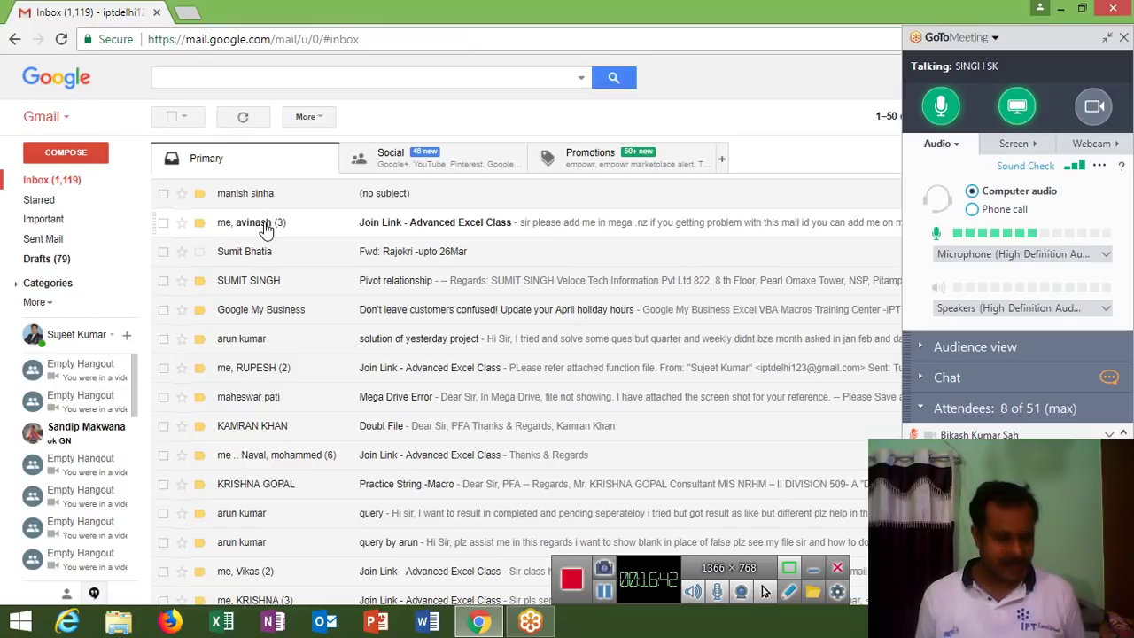
{"action": "key", "text": "super+d"}
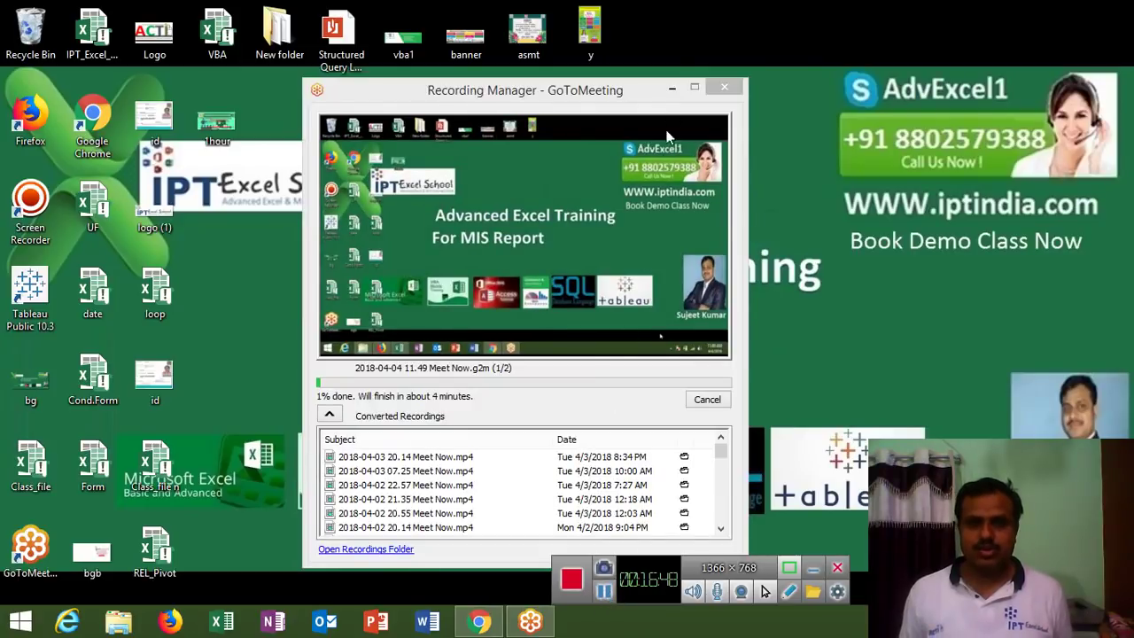
Minimize GoToMeeting's Recording Manager and refresh the desktop three times from its context menu
{"action": "left_click", "coordinate": [671, 86]}
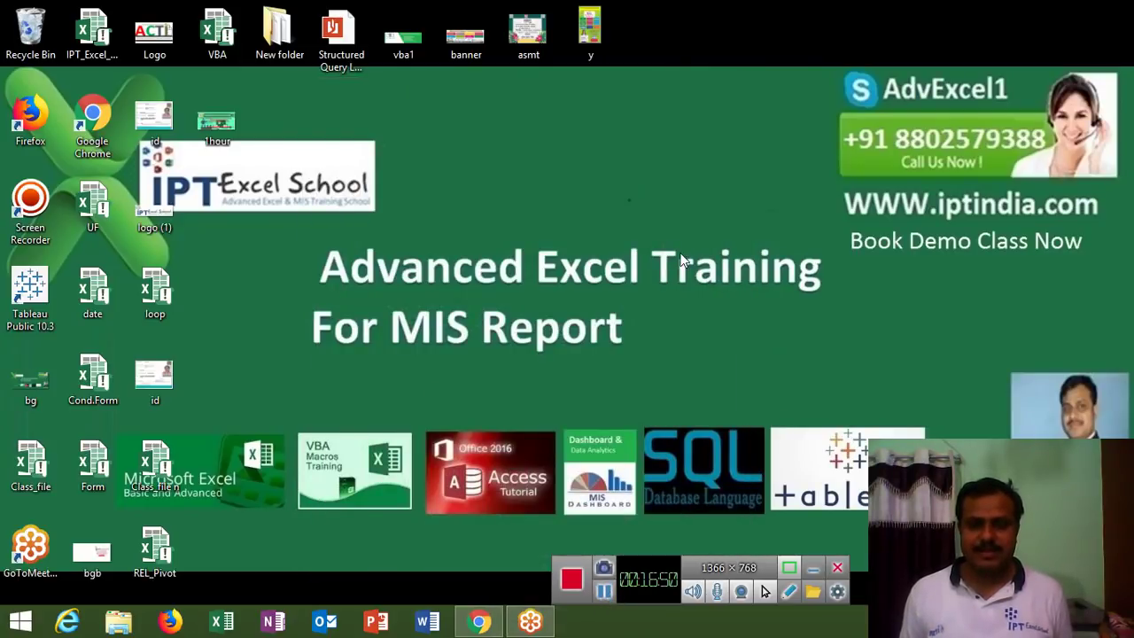
{"action": "right_click", "coordinate": [682, 259]}
{"action": "left_click", "coordinate": [745, 301]}
{"action": "right_click", "coordinate": [745, 303]}
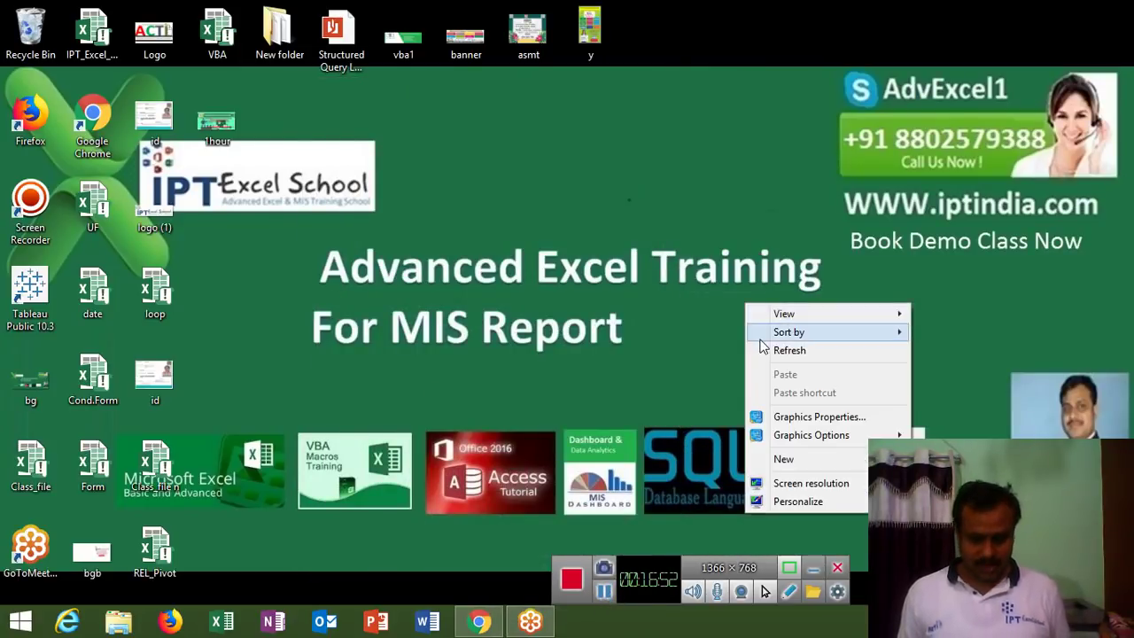
{"action": "left_click", "coordinate": [764, 348]}
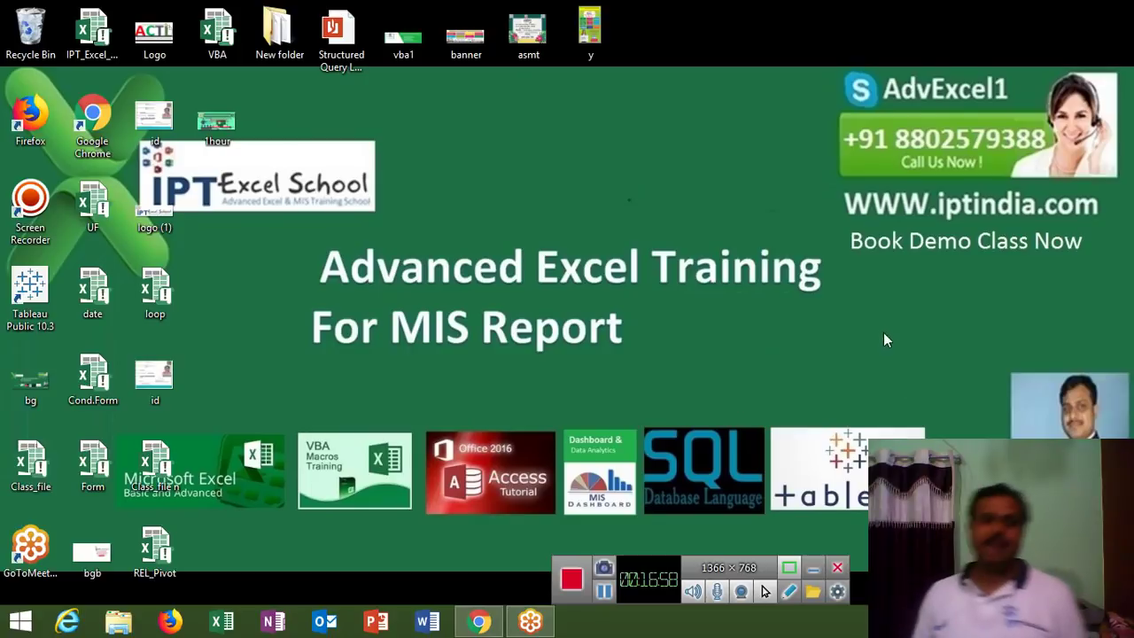
{"action": "right_click", "coordinate": [736, 287]}
{"action": "left_click", "coordinate": [782, 339]}
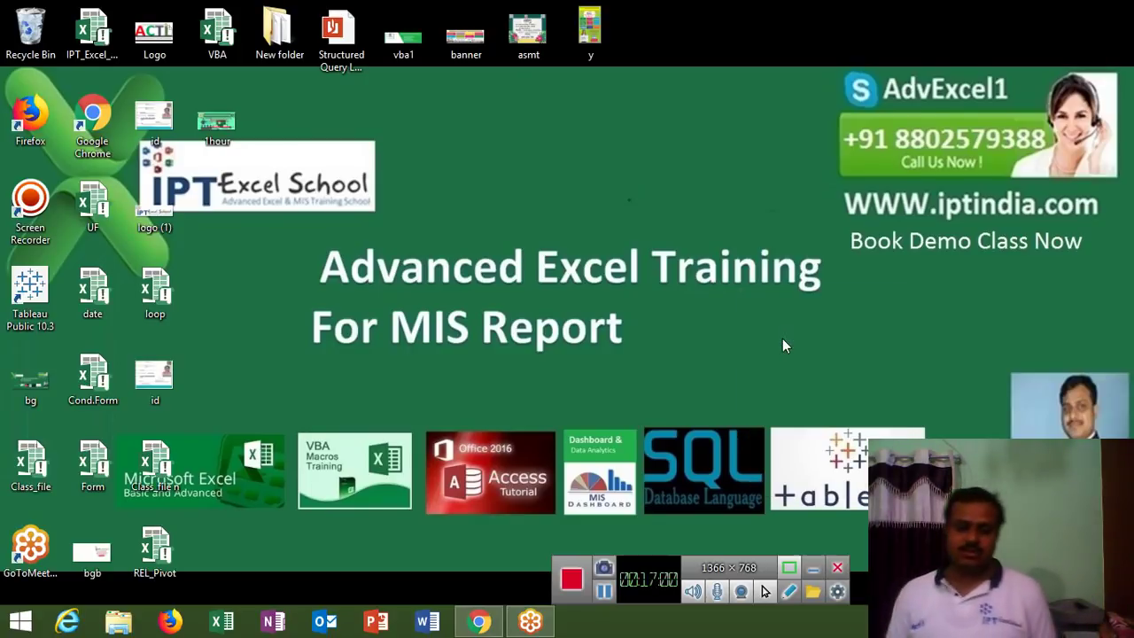